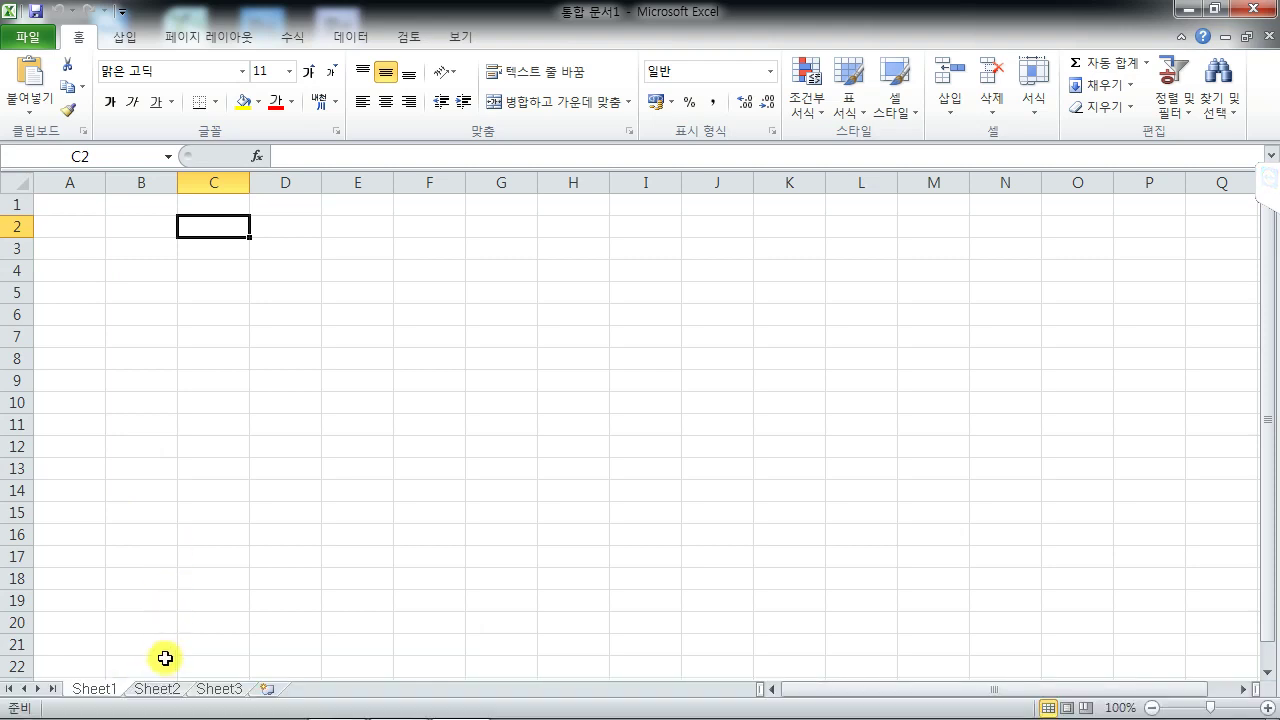
# Group Sheet1, Sheet2 and Sheet3 and set the width of column A to 1
pyautogui.keyDown('ctrl'); pyautogui.click(160, 689); pyautogui.keyUp('ctrl')
pyautogui.keyDown('ctrl'); pyautogui.click(214, 690); pyautogui.keyUp('ctrl')
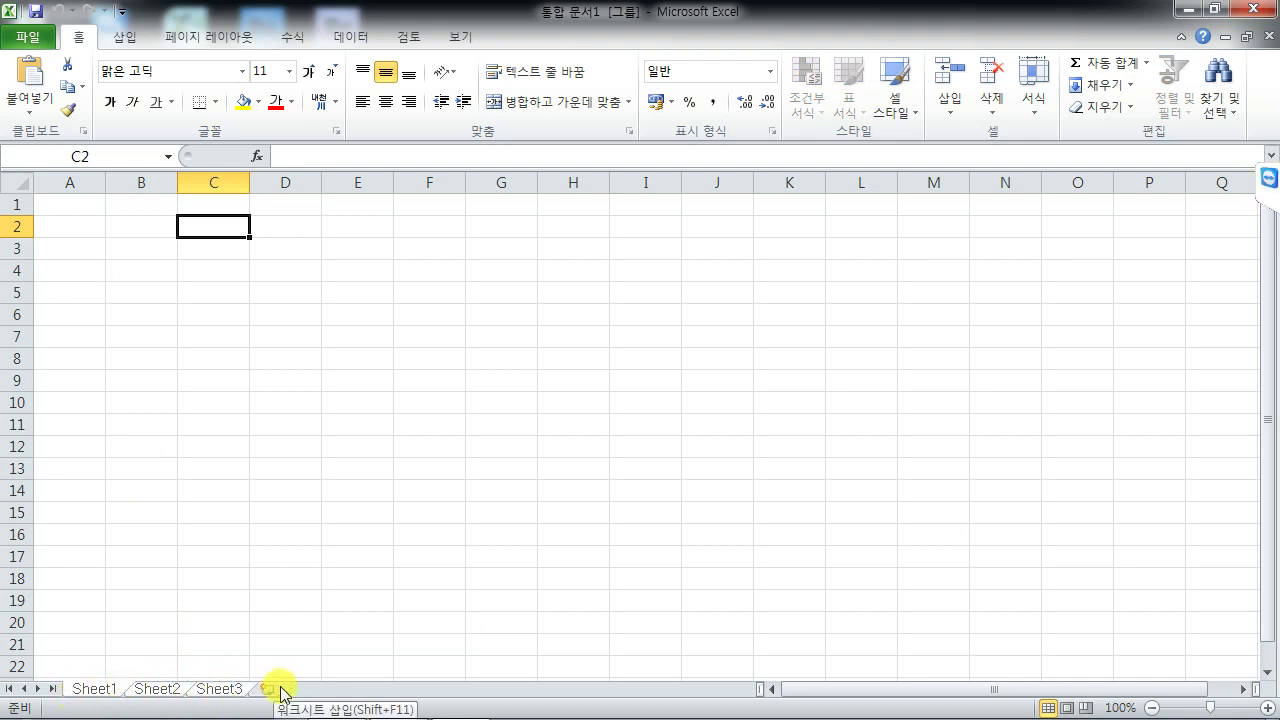
pyautogui.rightClick(81, 181)
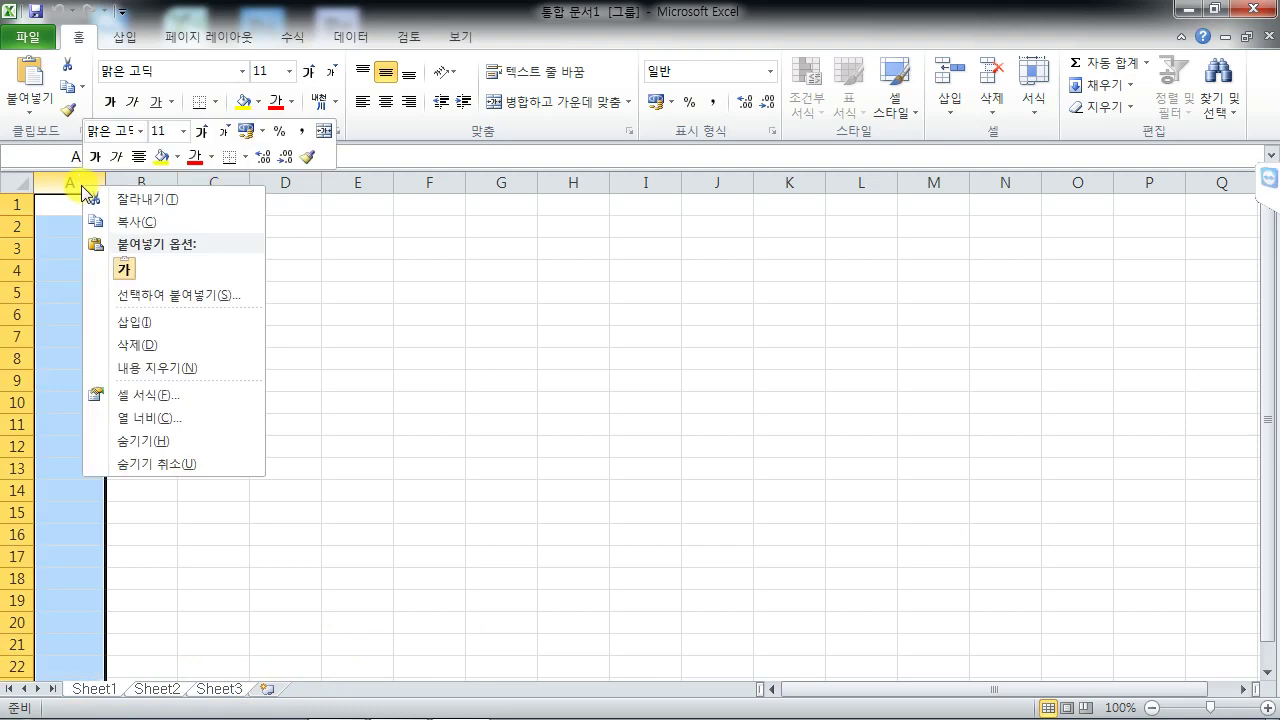
pyautogui.click(157, 420)
pyautogui.write('1')
pyautogui.click(130, 430)
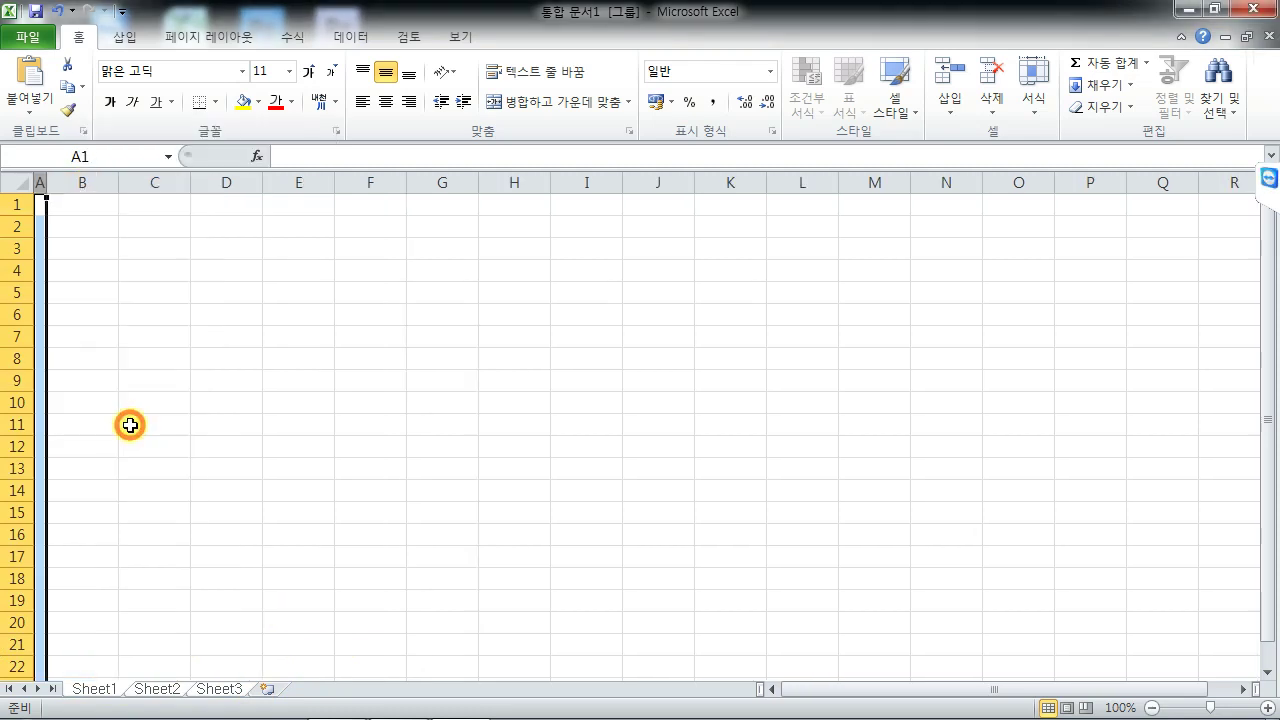
# Set all cells of the grouped sheets to the 굴림 font and centre them horizontally
pyautogui.click(17, 178)
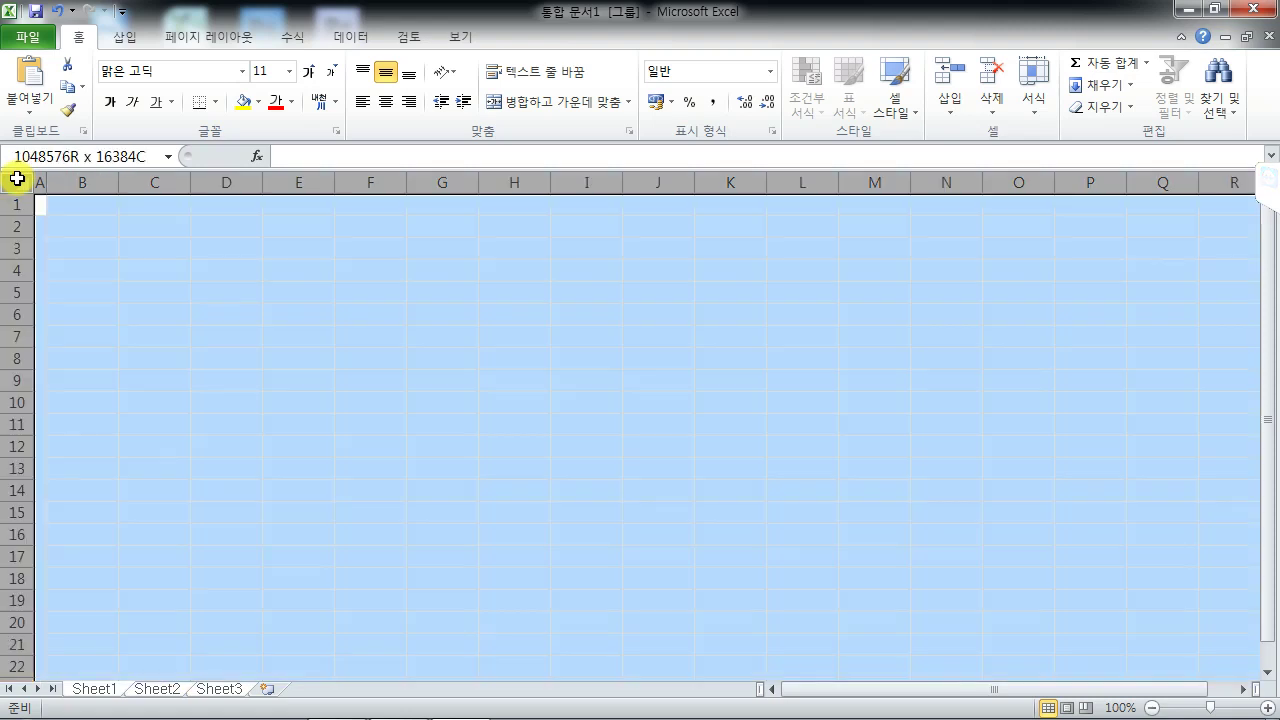
pyautogui.click(181, 74)
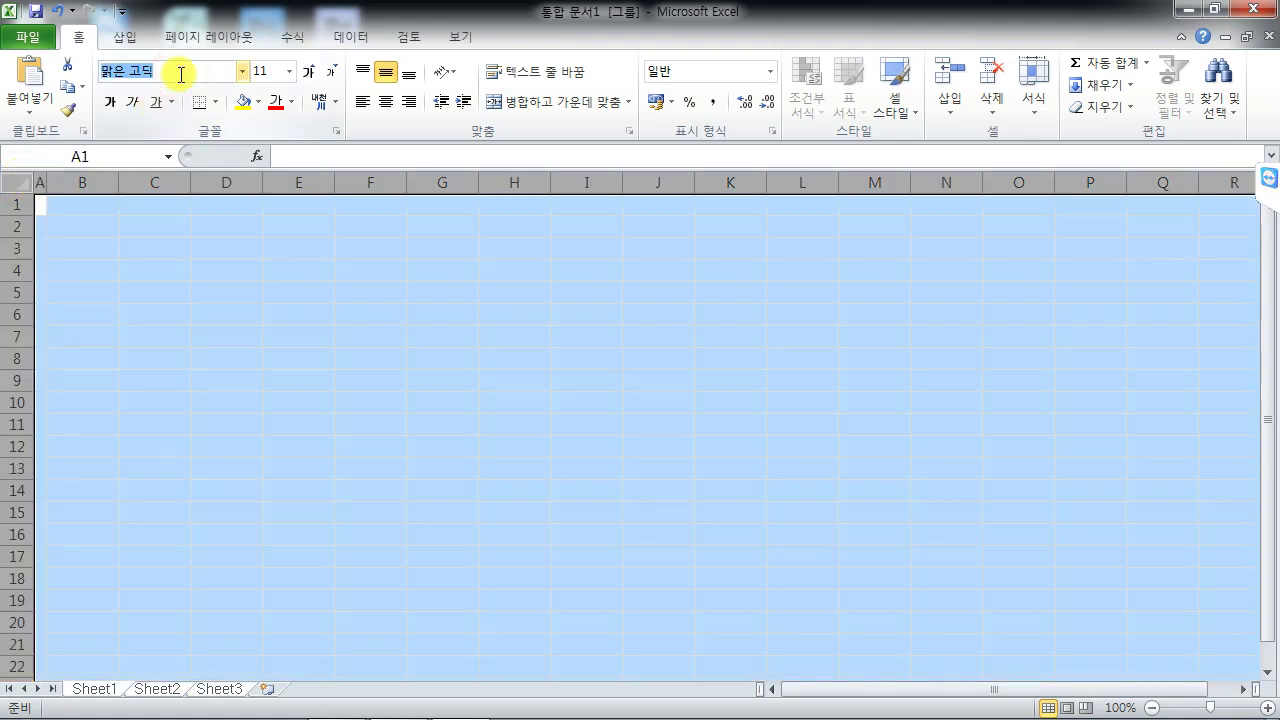
pyautogui.write('굴림')
pyautogui.press('Return')
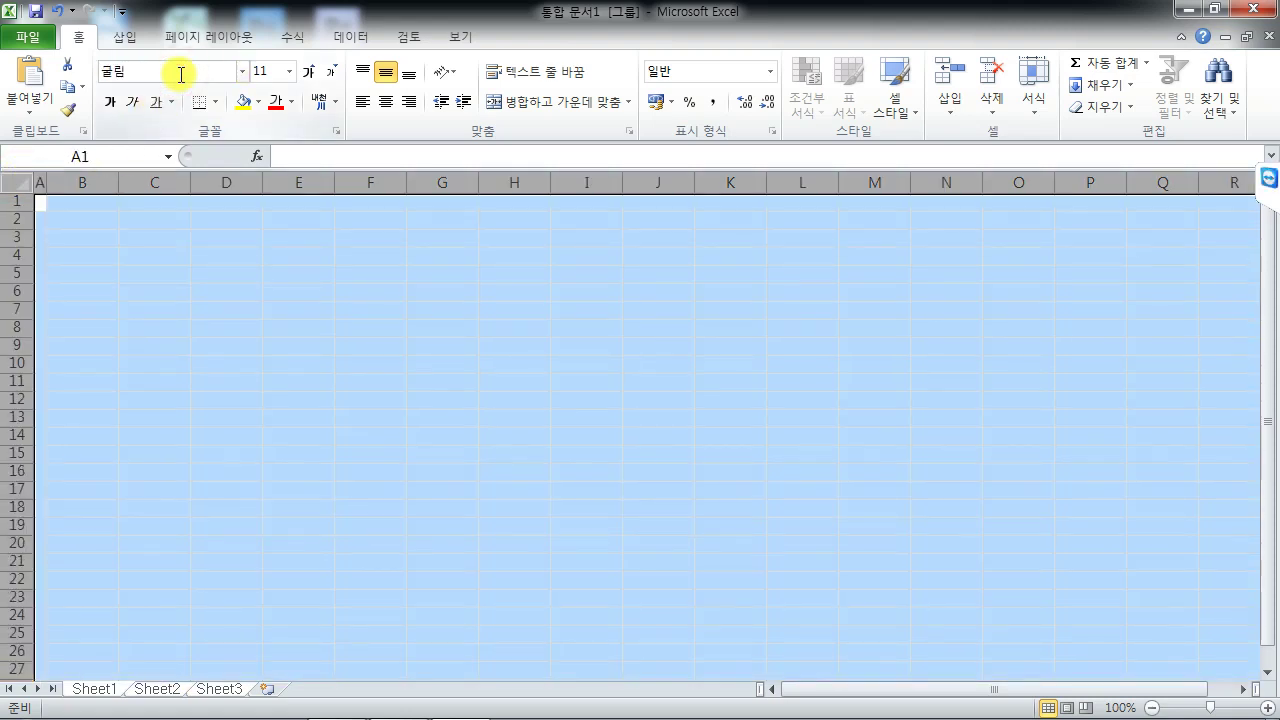
pyautogui.click(387, 102)
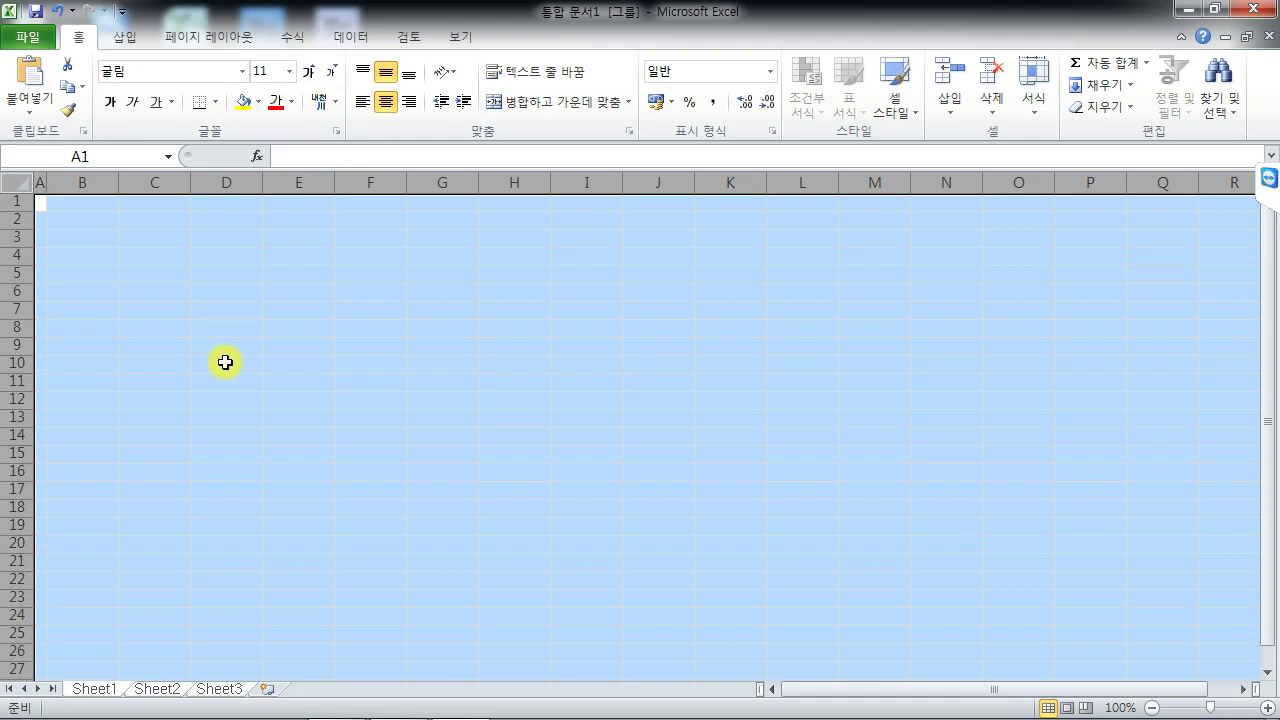
# Ungroup the sheets and rename Sheet3 as 제3작업
pyautogui.moveTo(97, 704)
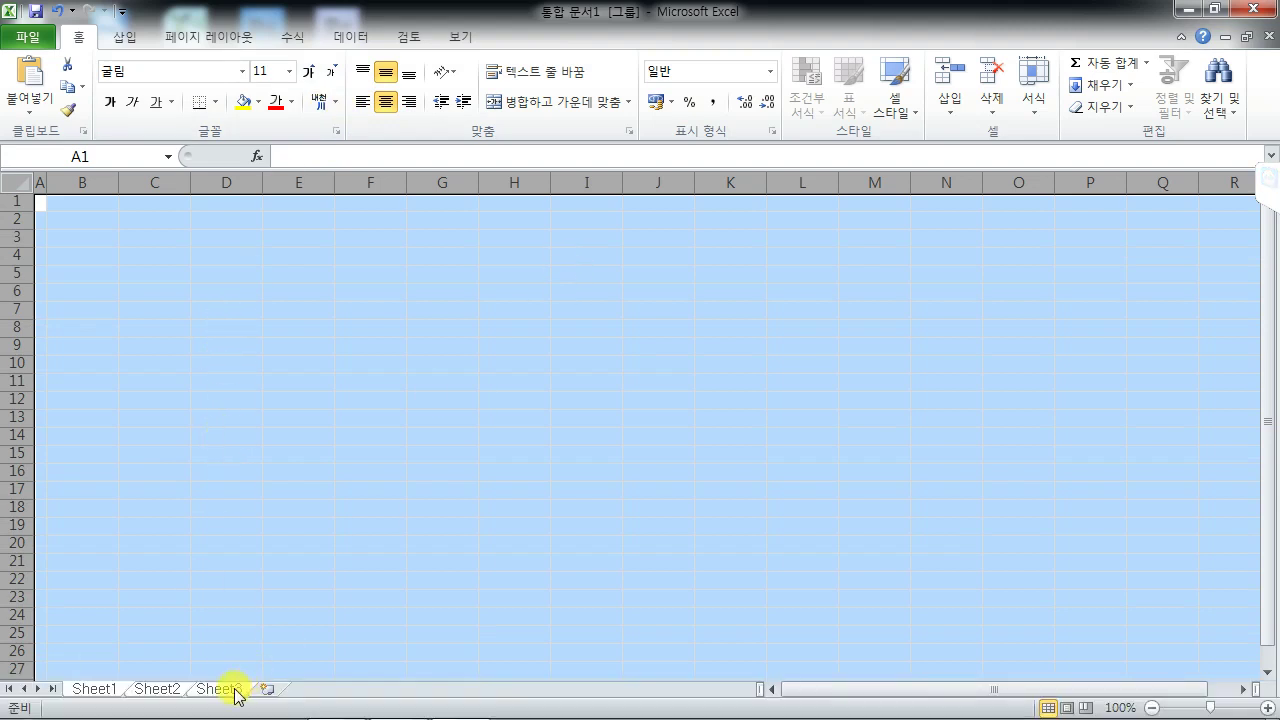
pyautogui.doubleClick(230, 689)
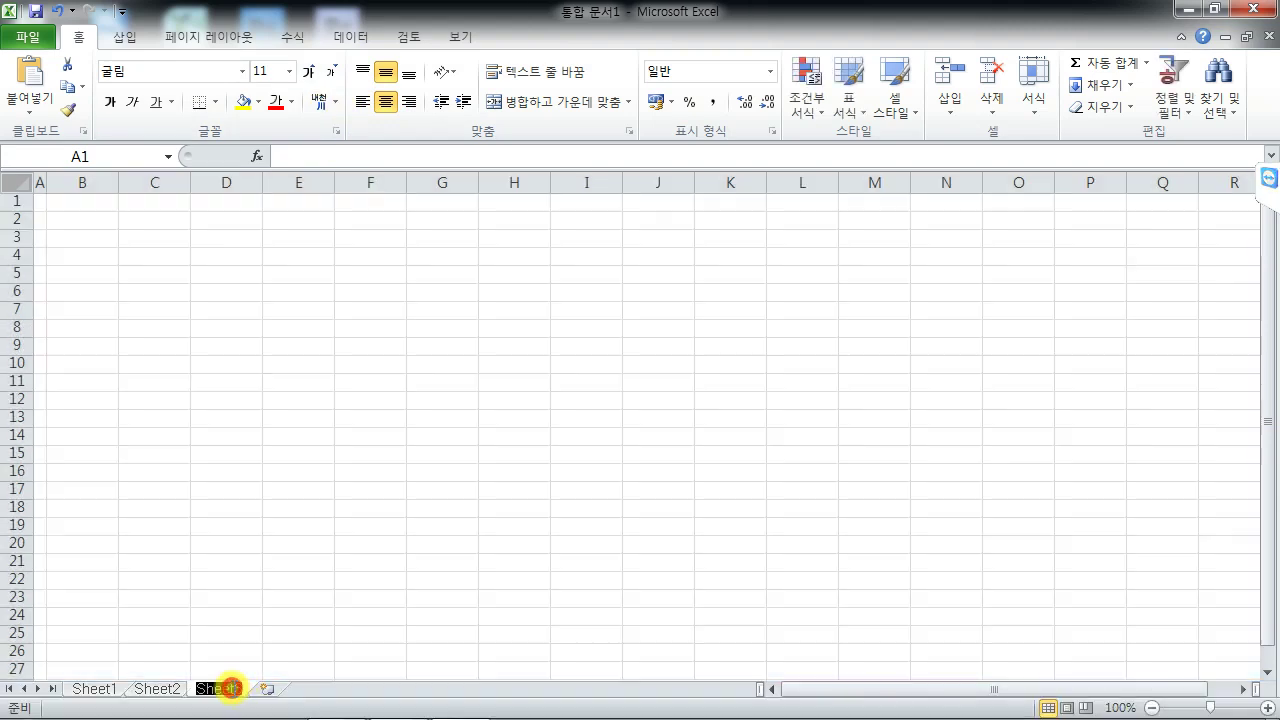
pyautogui.write('재')
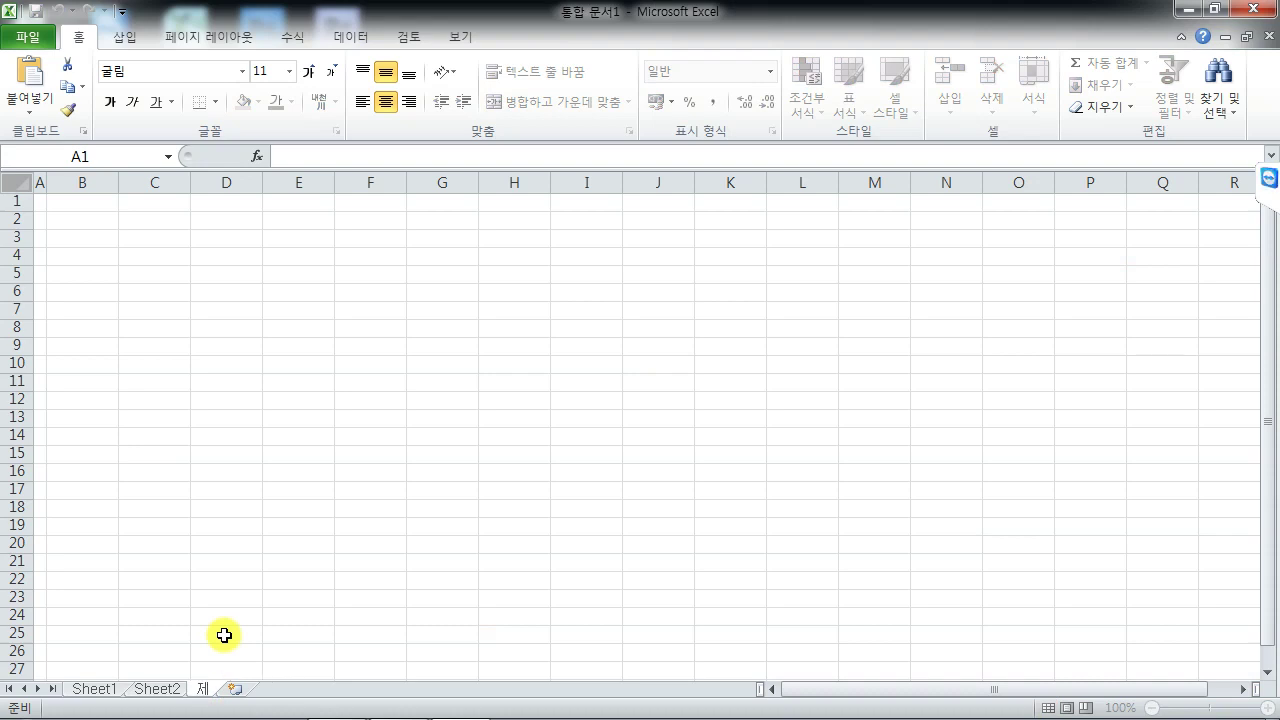
pyautogui.write('3작업')
pyautogui.press('Return')
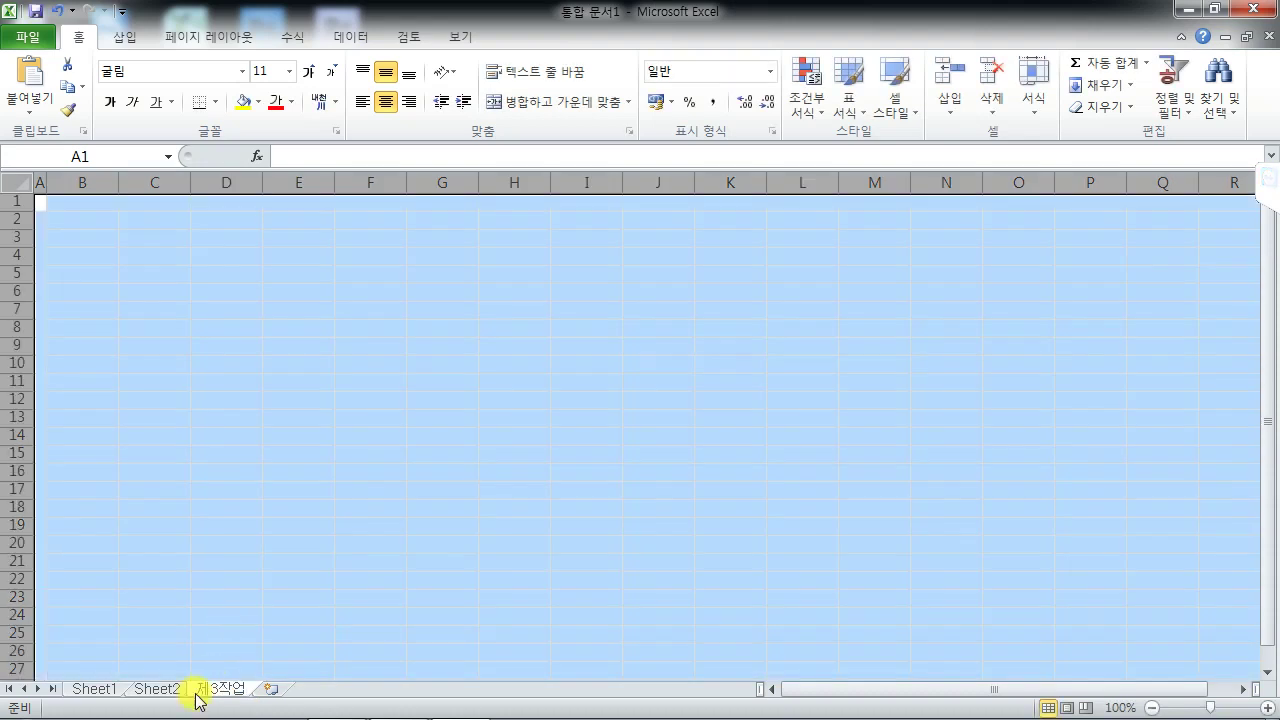
# Rename Sheet2 as 제2작업
pyautogui.doubleClick(160, 690)
pyautogui.write('제2')
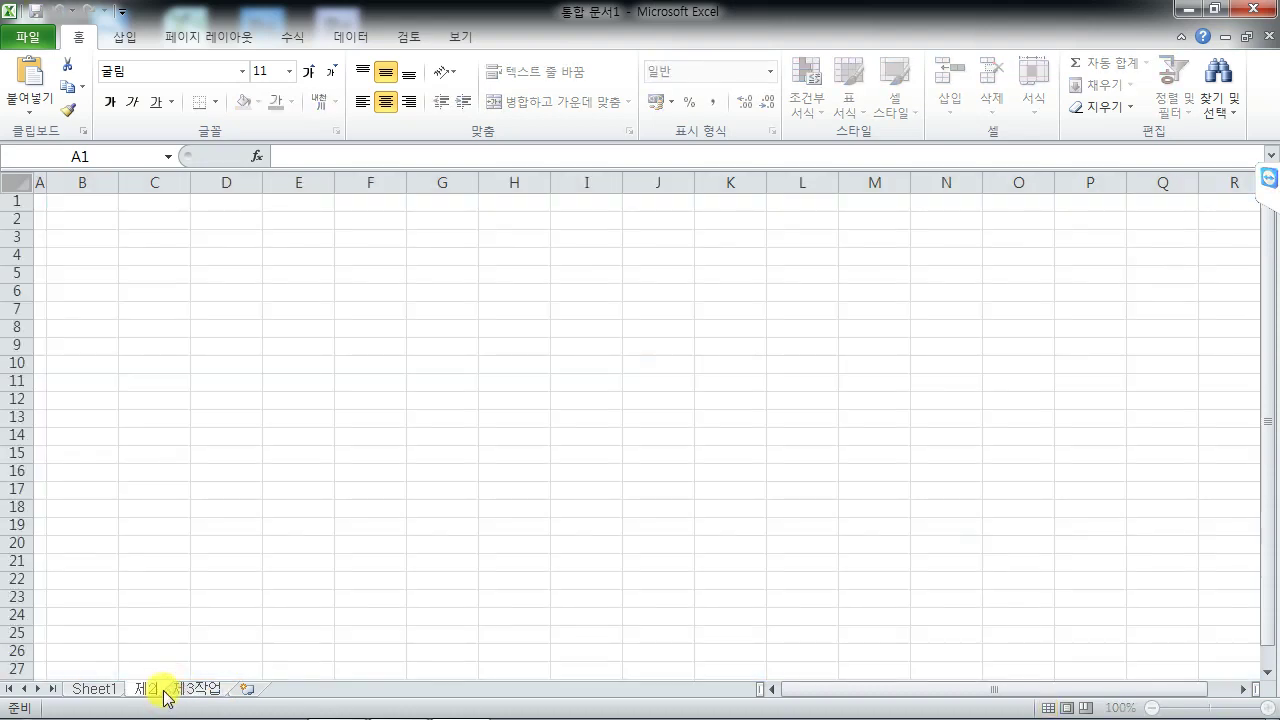
pyautogui.write('작업')
pyautogui.press('Return')
# Rename Sheet1 as 제1작업
pyautogui.click(107, 690)
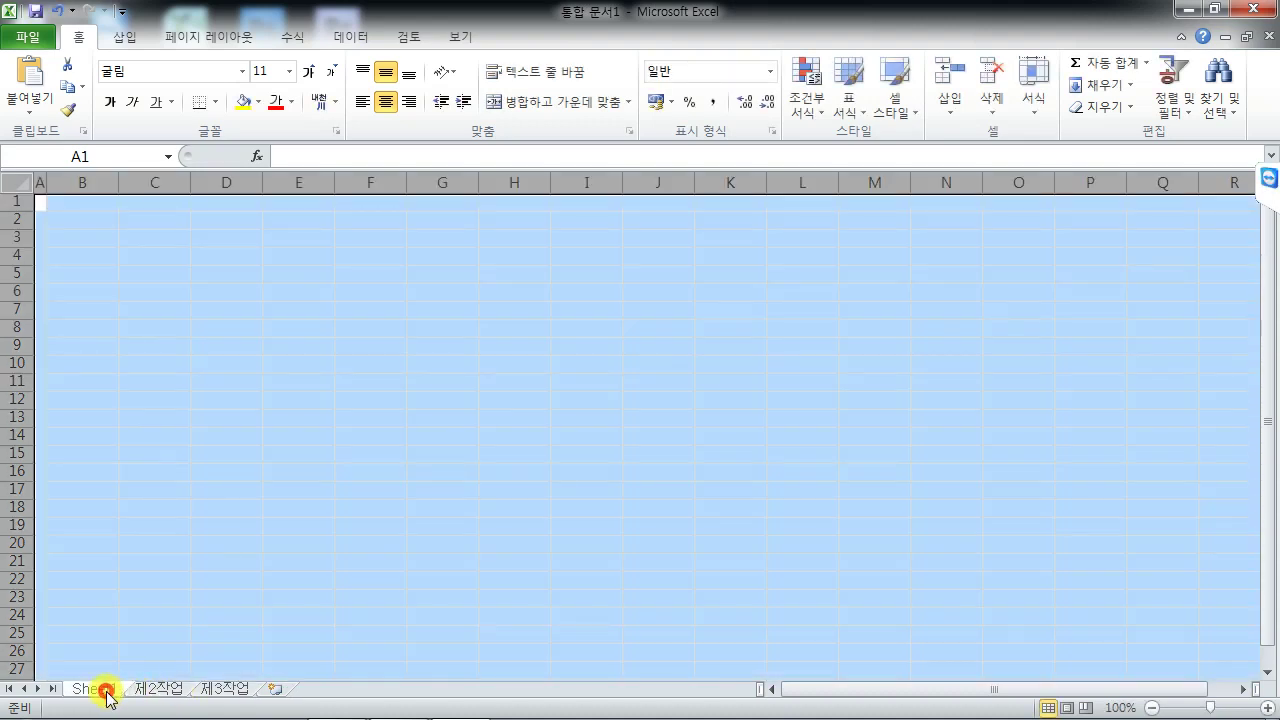
pyautogui.doubleClick(107, 690)
pyautogui.write('제1작업')
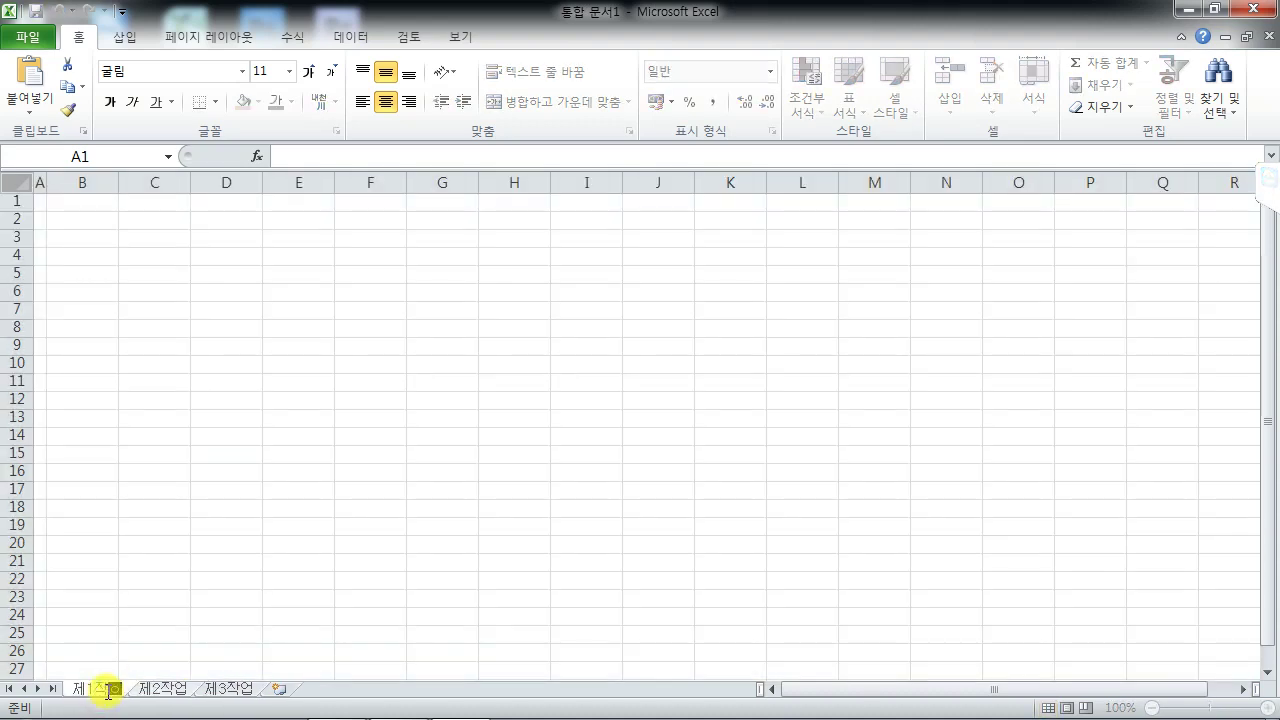
pyautogui.press('Return')
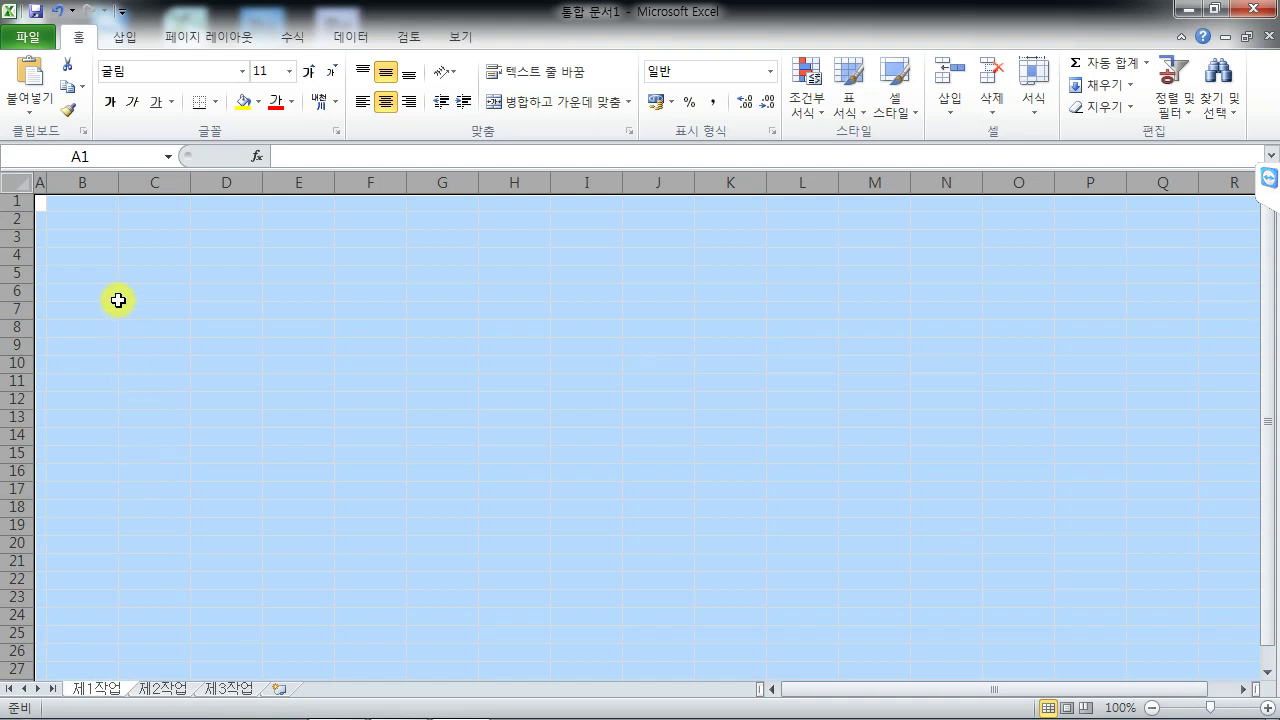
# Check the cell selection and formatting on the 제1작업, 제2작업 and 제3작업 sheets
pyautogui.click(91, 260)
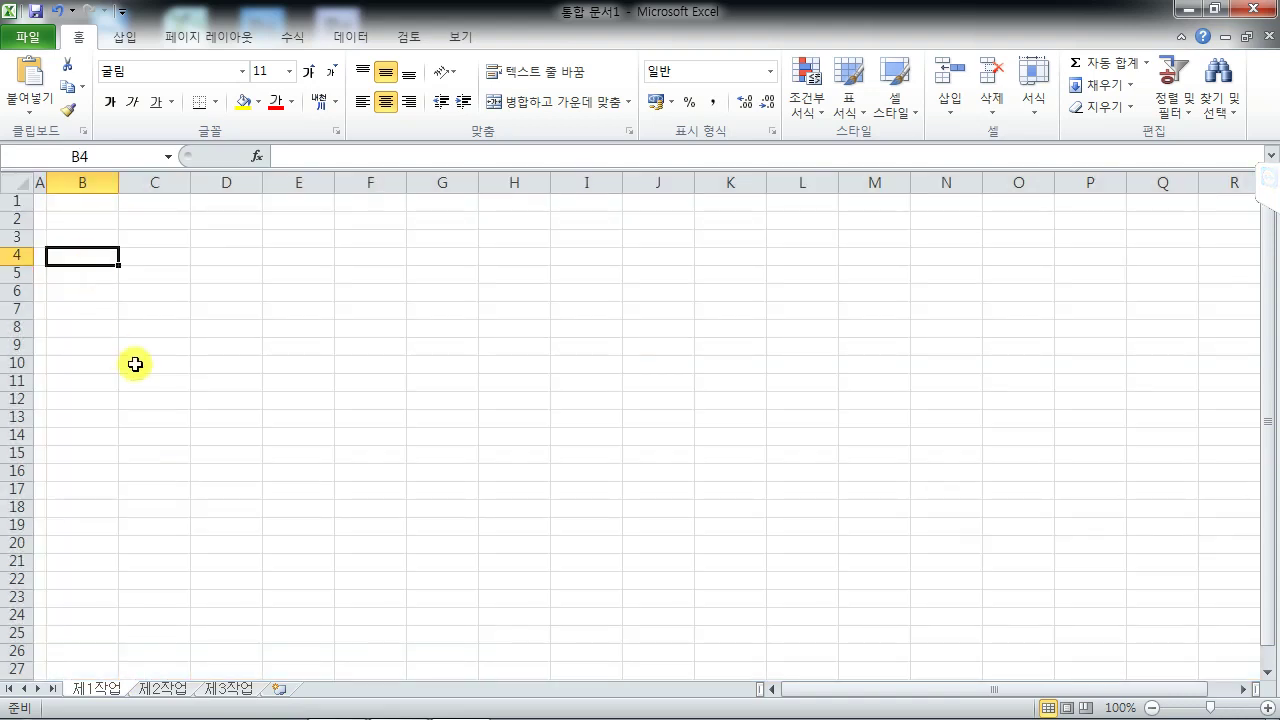
pyautogui.click(93, 689)
pyautogui.click(166, 690)
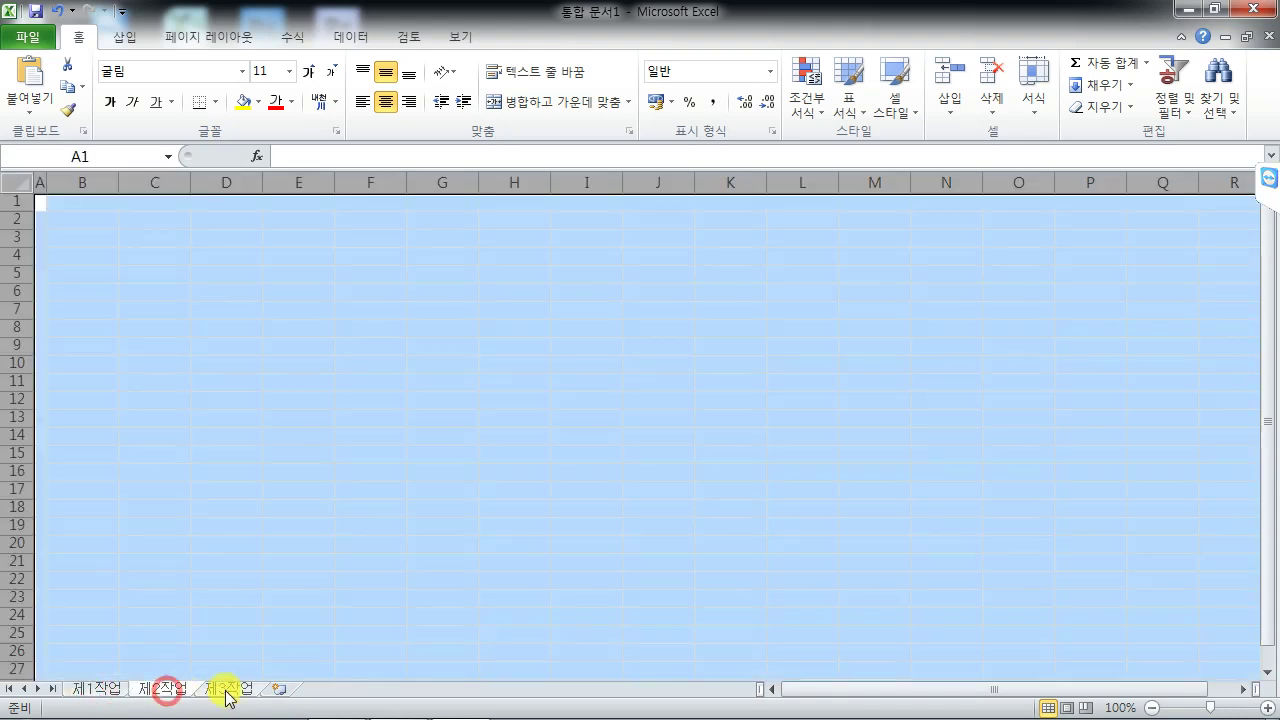
pyautogui.click(242, 687)
pyautogui.click(149, 689)
pyautogui.click(80, 687)
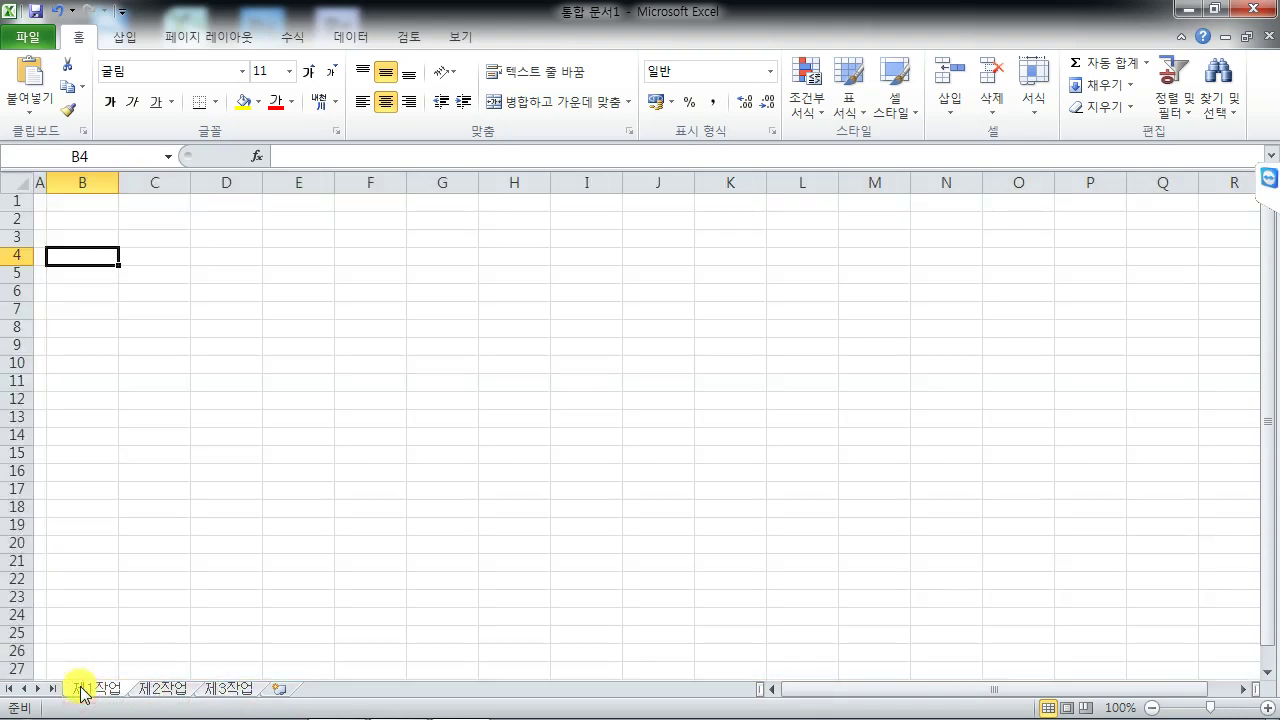
# Group the three sheets, select cell B4 on all of them, and ungroup the sheets again
pyautogui.keyDown('ctrl'); pyautogui.click(150, 689); pyautogui.keyUp('ctrl')
pyautogui.keyDown('ctrl'); pyautogui.click(237, 689); pyautogui.keyUp('ctrl')
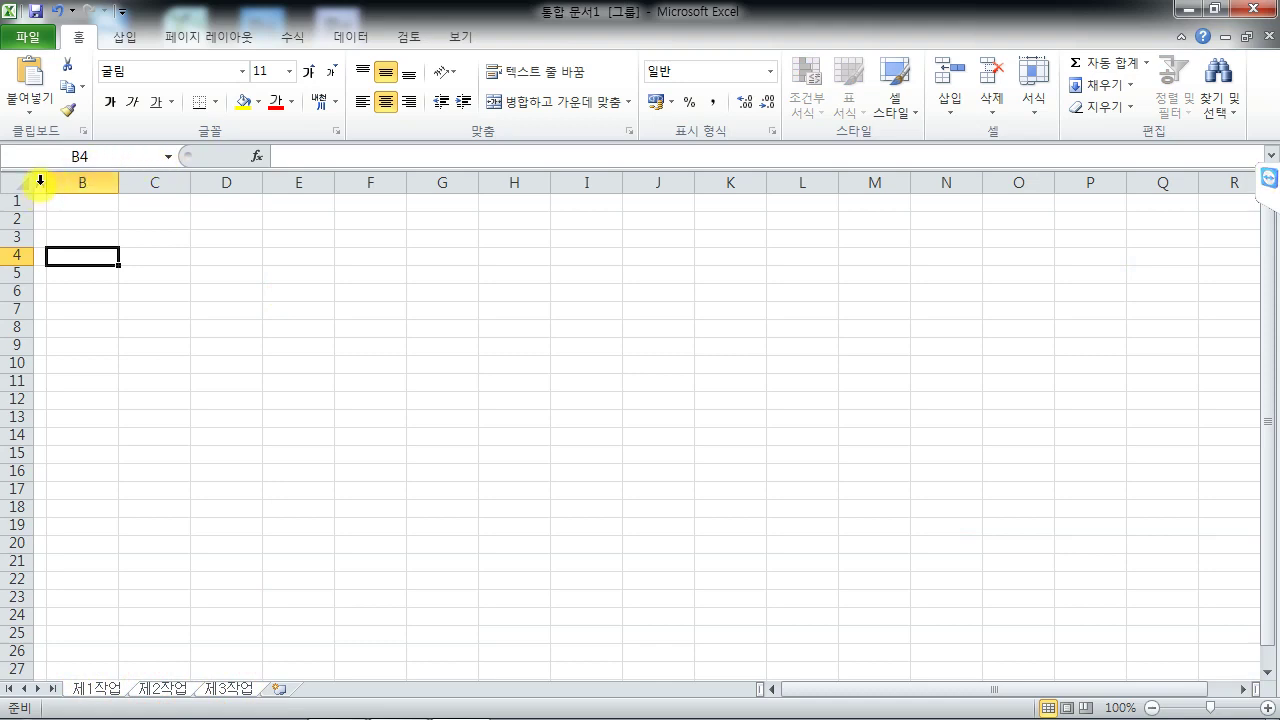
pyautogui.click(106, 257)
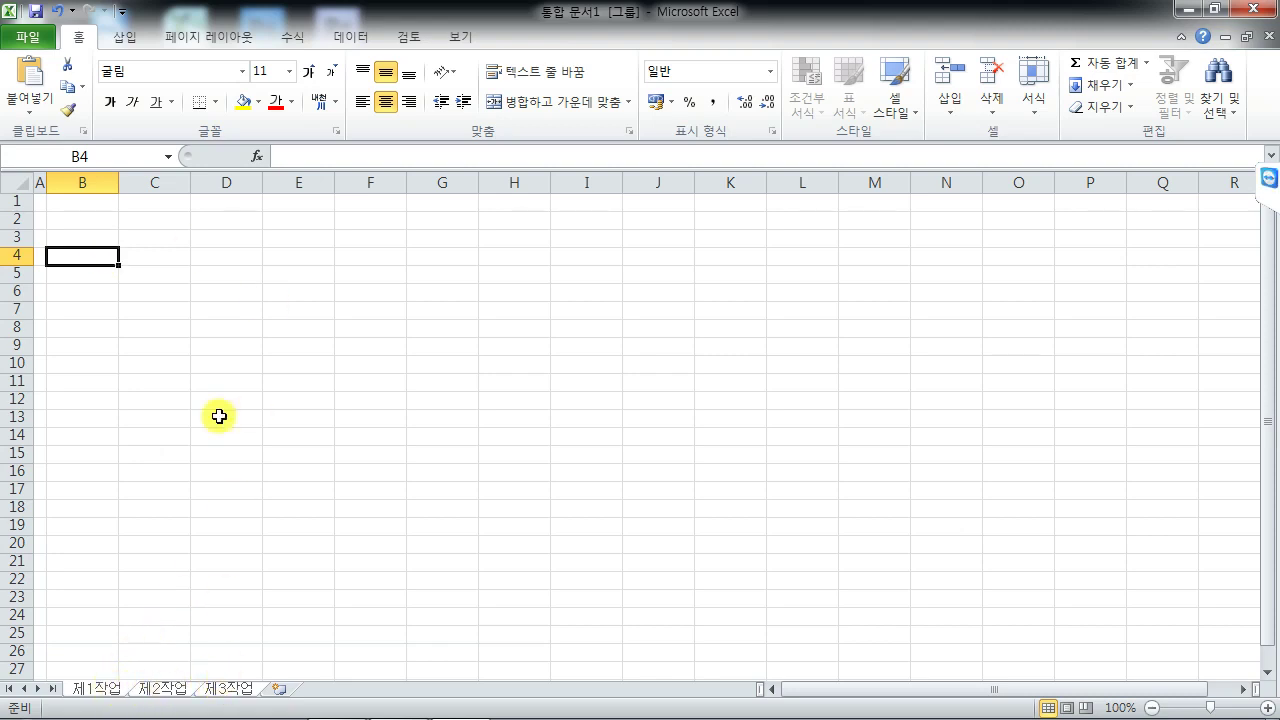
pyautogui.click(125, 37)
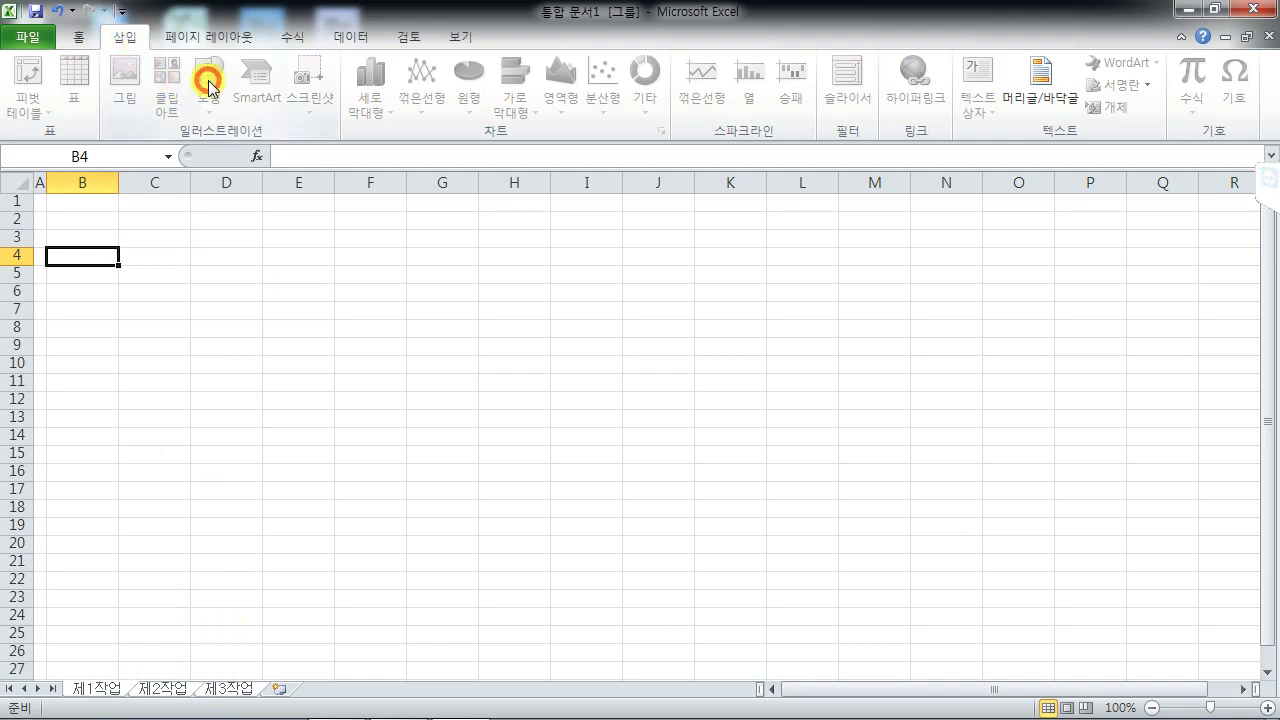
pyautogui.click(237, 692)
pyautogui.click(125, 697)
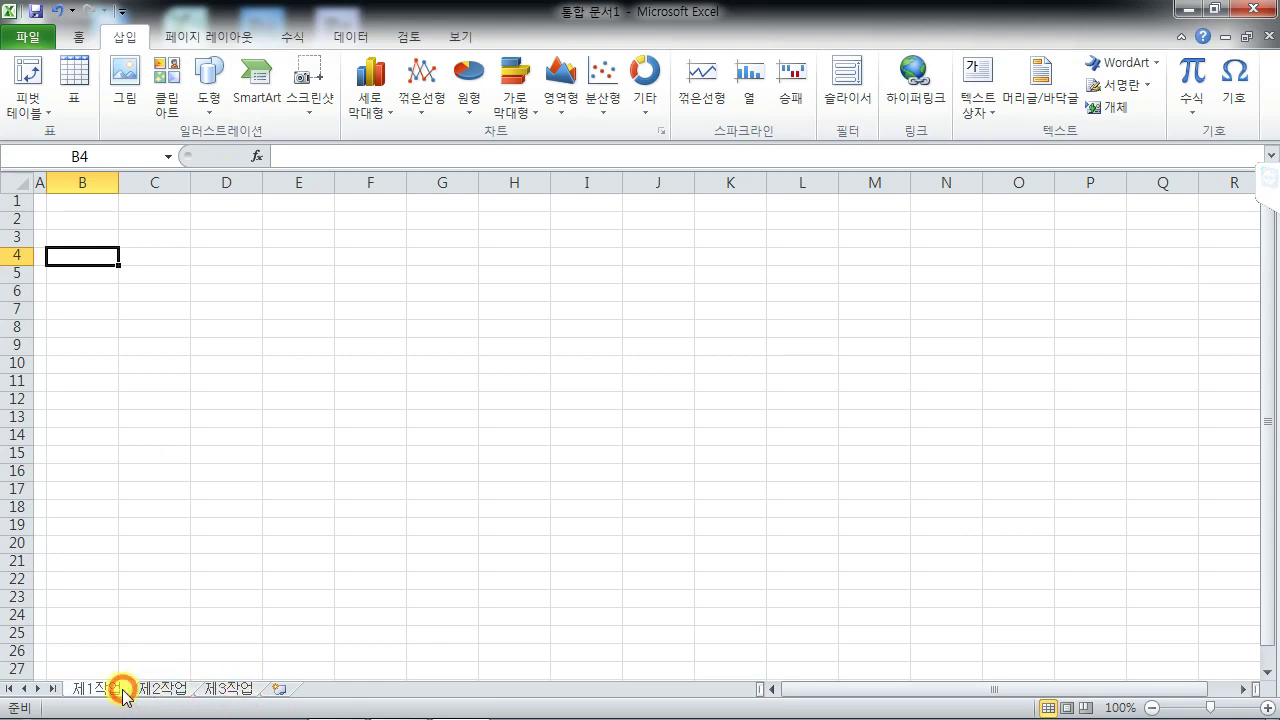
# Check the selected cell on the 제2작업 and 제3작업 sheets and return to 제1작업
pyautogui.click(166, 691)
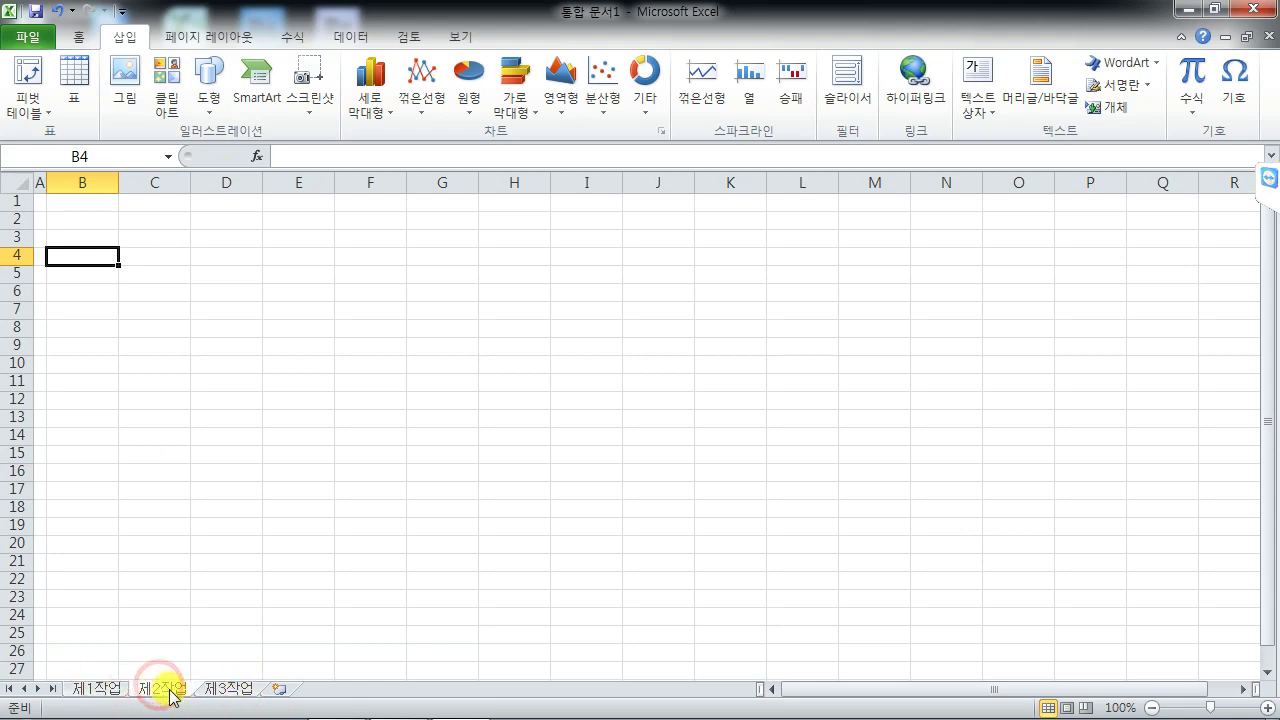
pyautogui.click(236, 692)
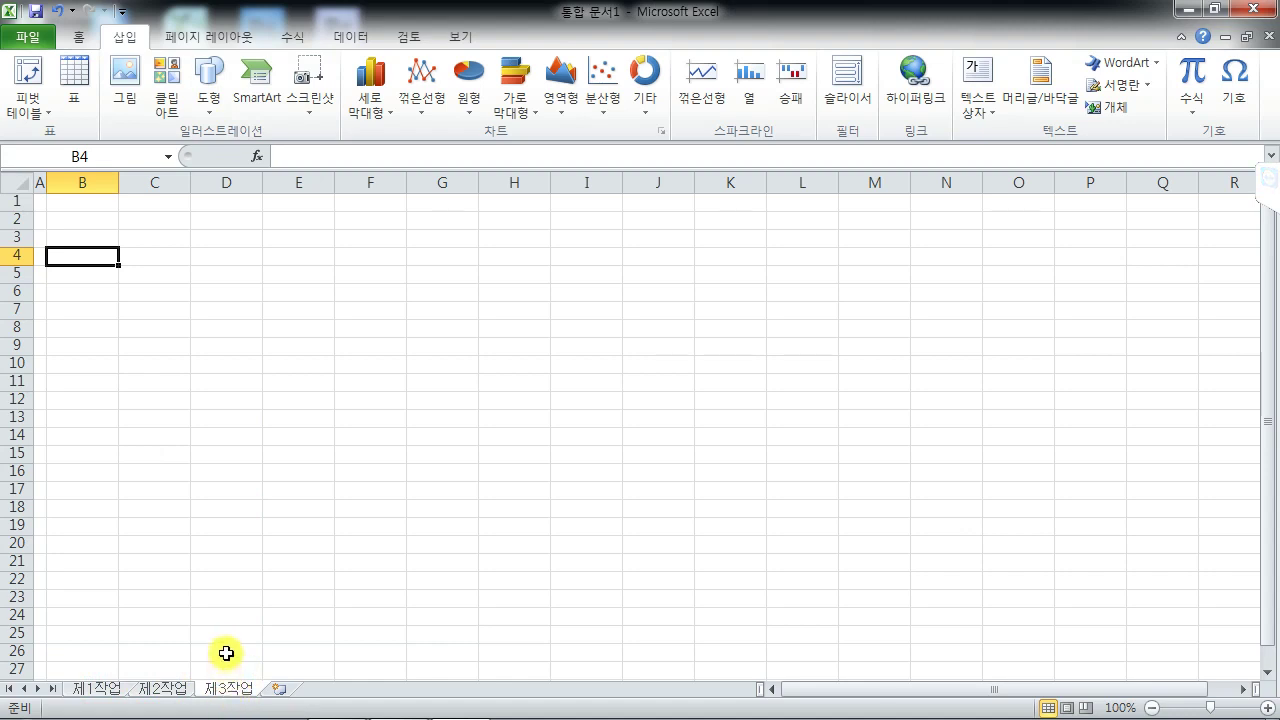
pyautogui.click(80, 257)
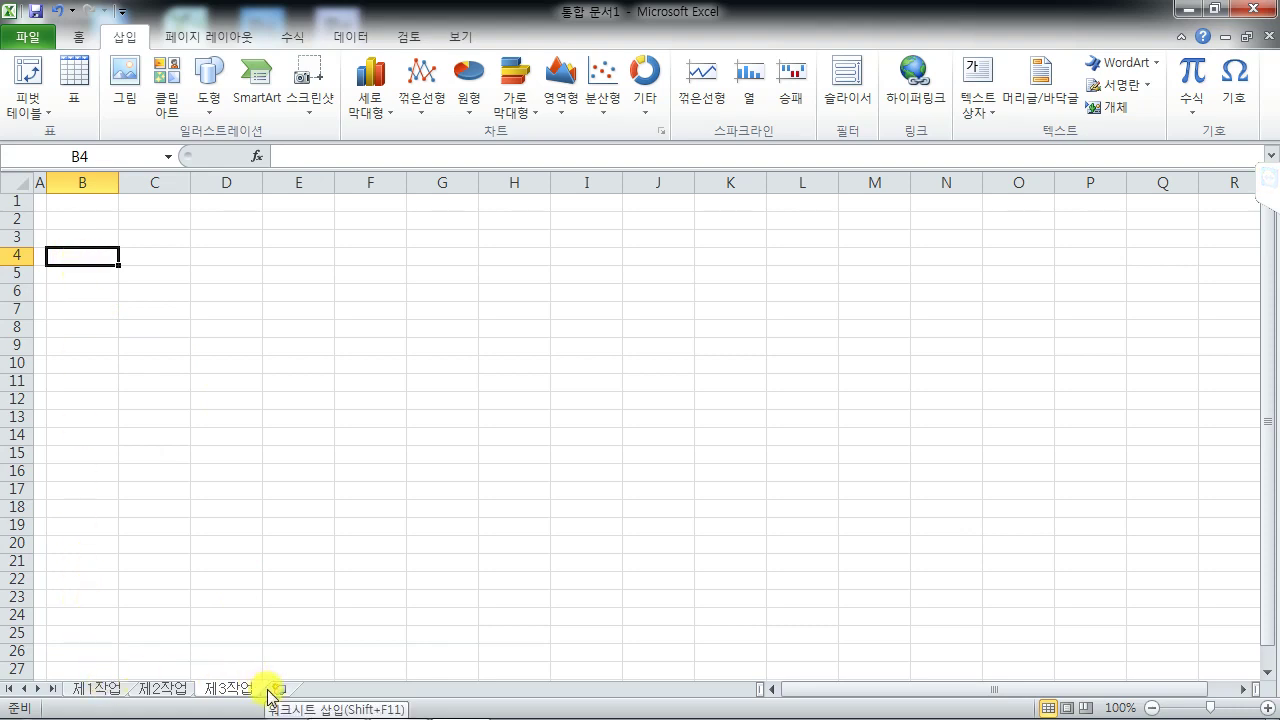
pyautogui.click(90, 689)
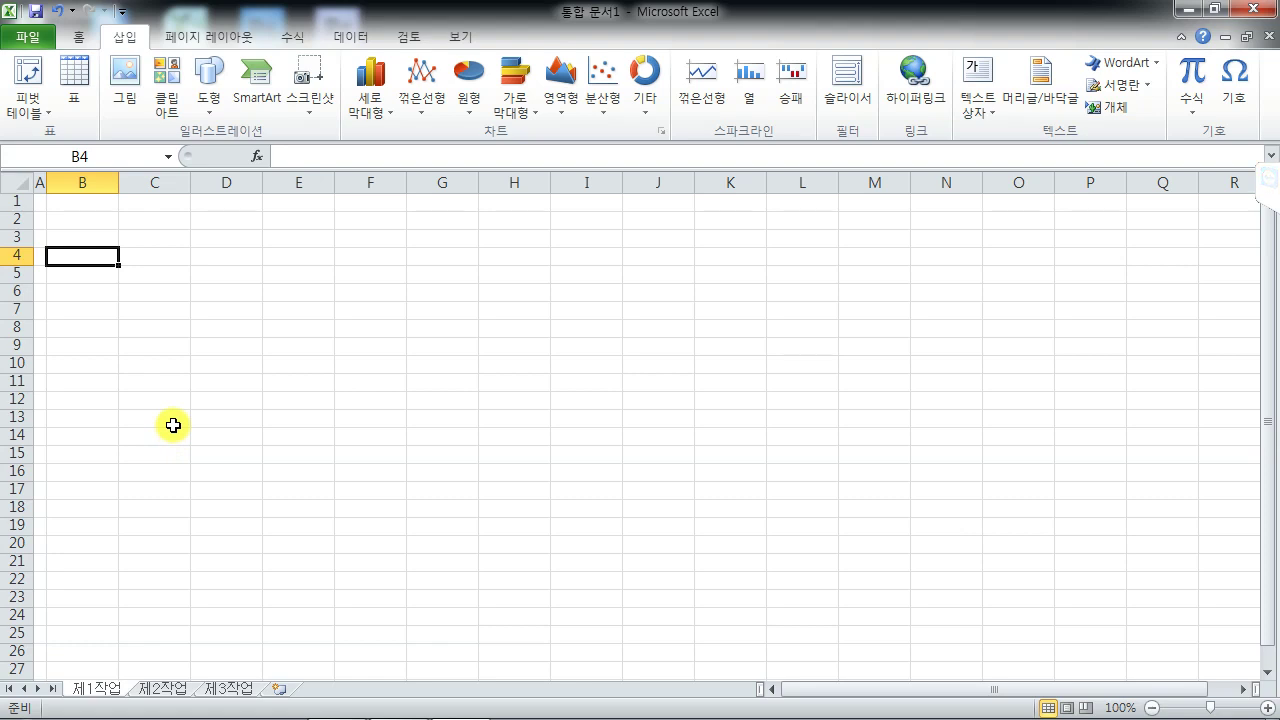
pyautogui.moveTo(971, 716)
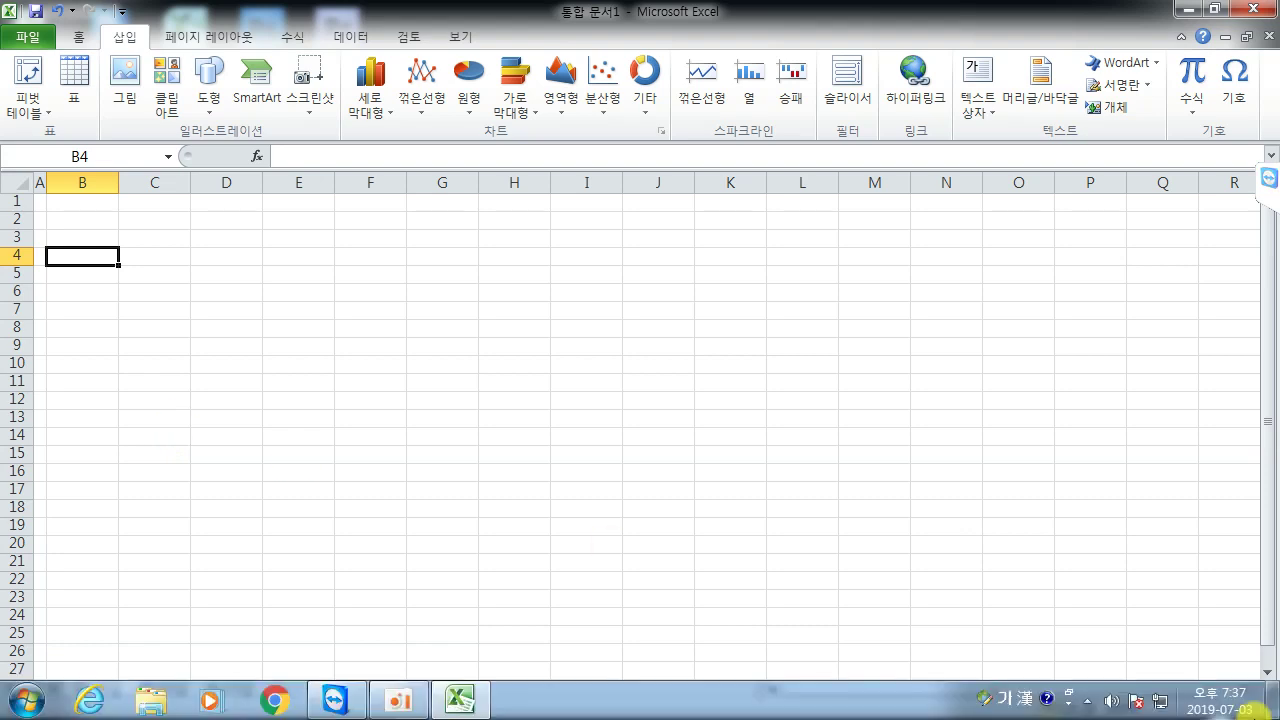
pyautogui.moveTo(1243, 710)
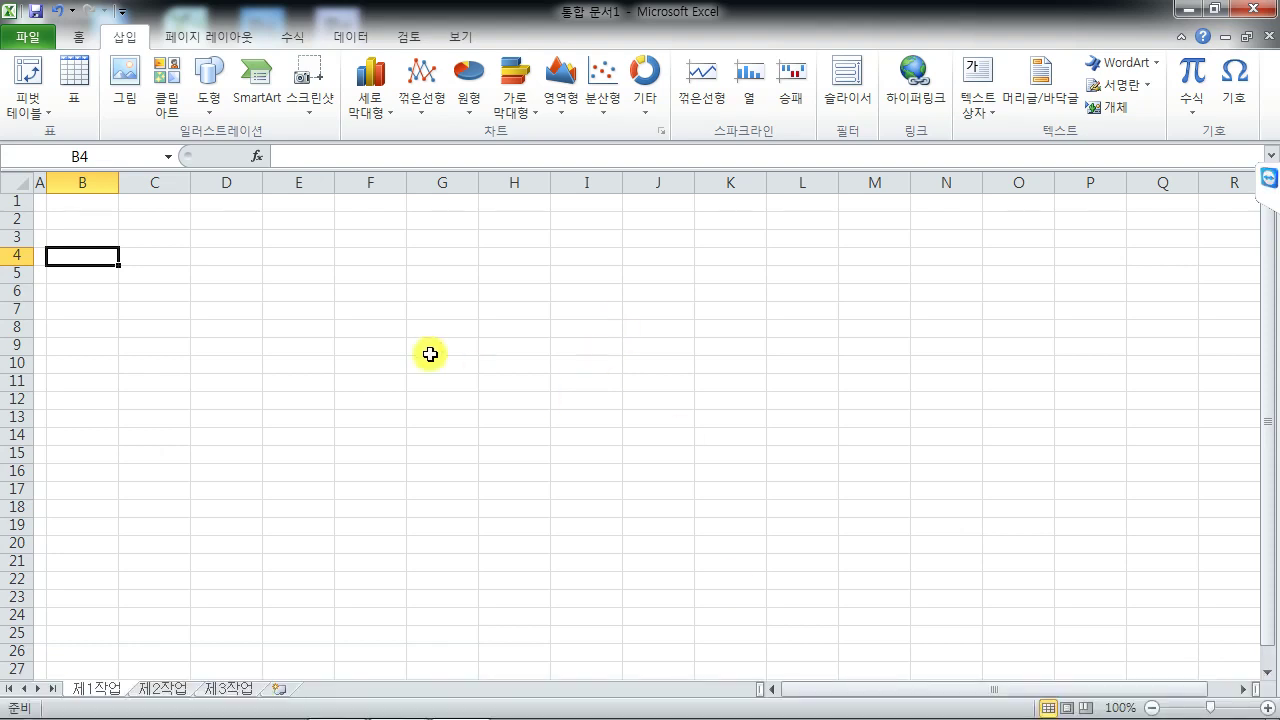
pyautogui.click(392, 347)
pyautogui.click(121, 543)
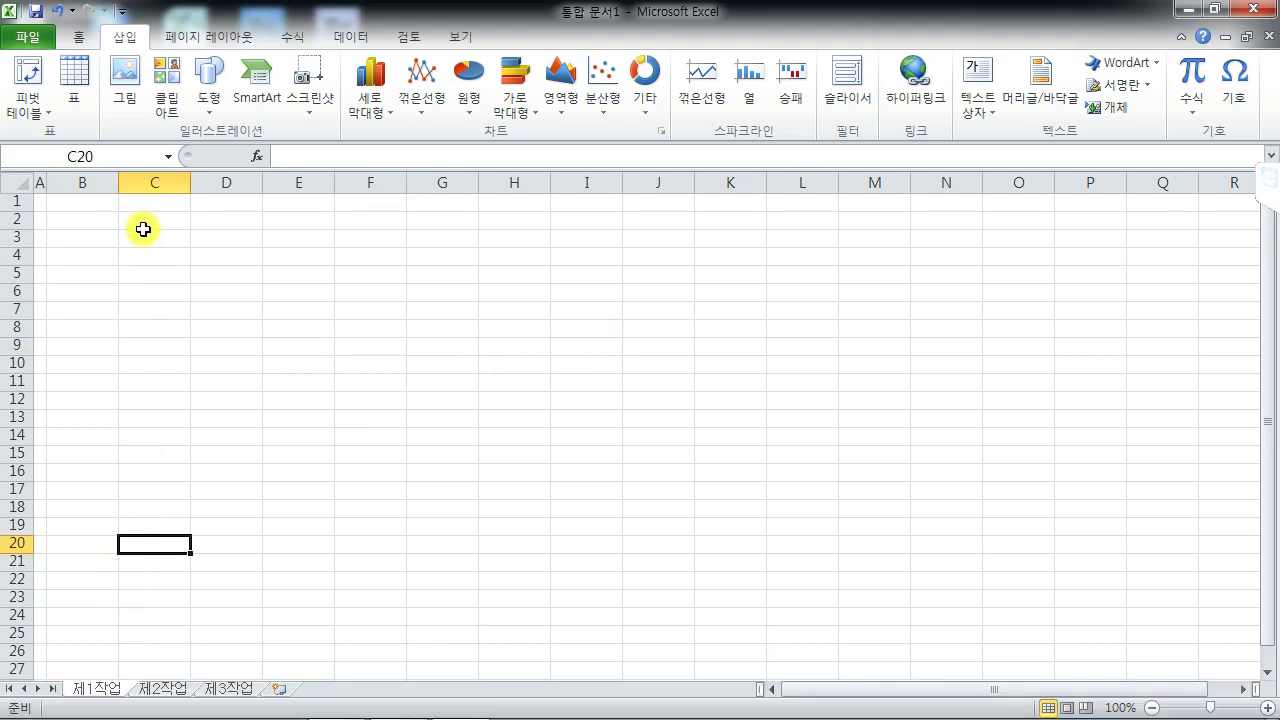
# Enter the header 제품명 in cell B4 and the product name X5C-1108 in cell B5
pyautogui.click(86, 257)
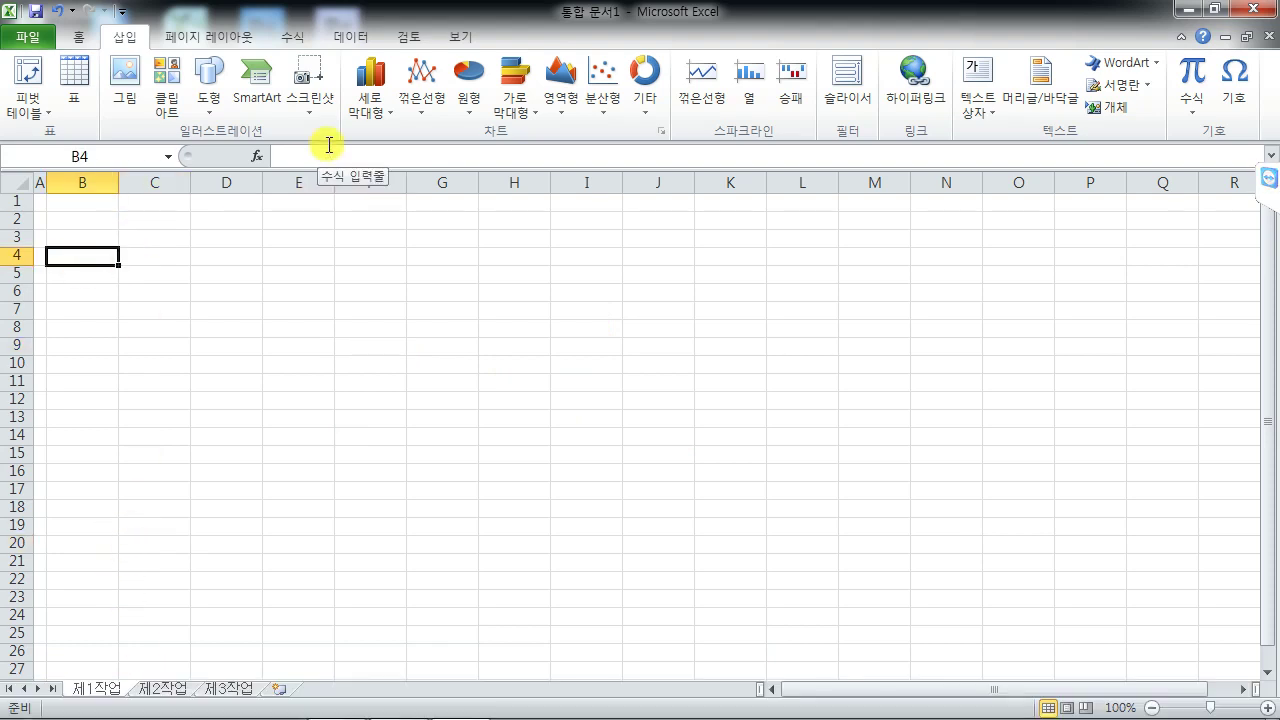
pyautogui.write('제품며ㅇ')
pyautogui.press('Return')
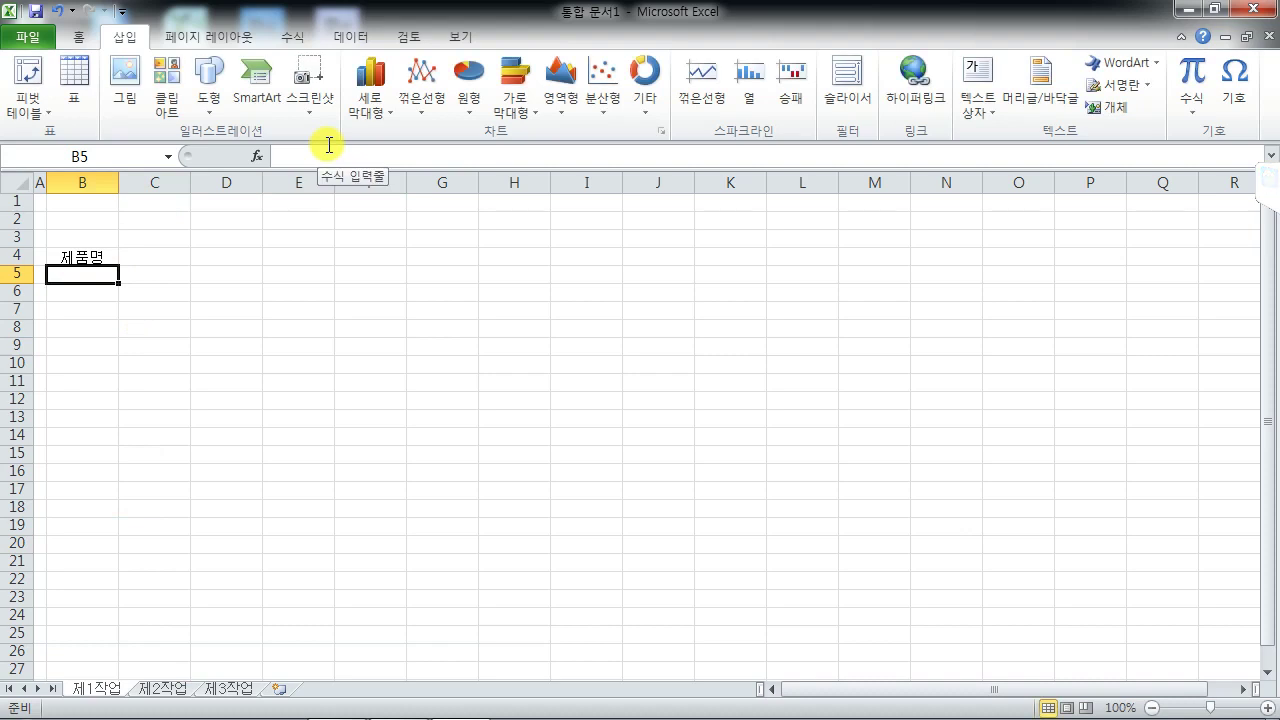
pyautogui.write('X')
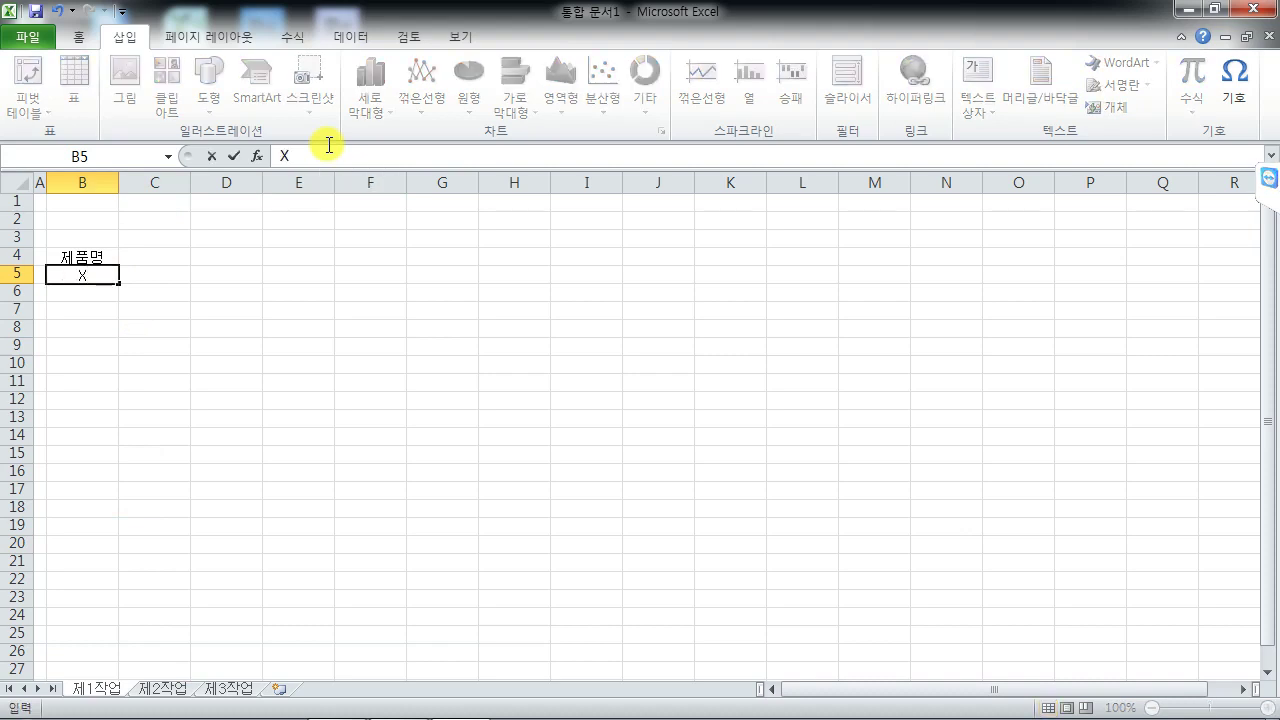
pyautogui.write('5C-1108')
pyautogui.press('Return')
# Enter the header 판매금액 in cell F4
pyautogui.press('Up')
pyautogui.press('Right')
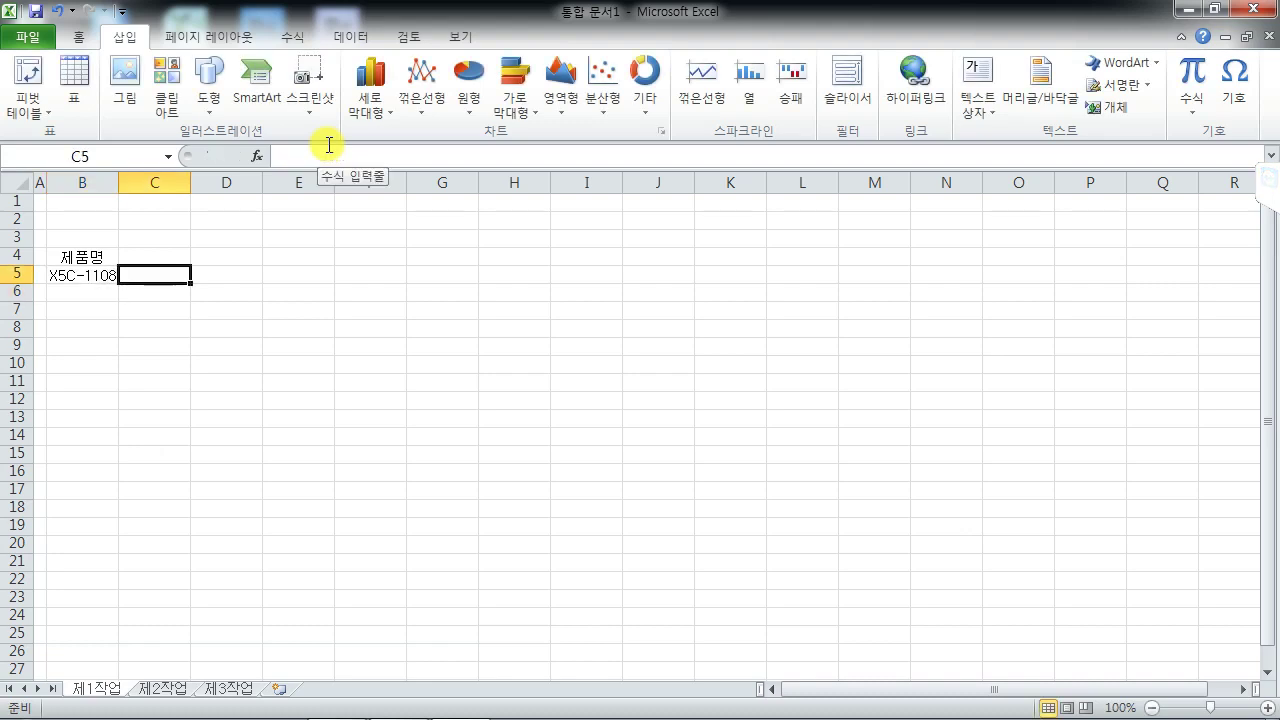
pyautogui.press('Up')
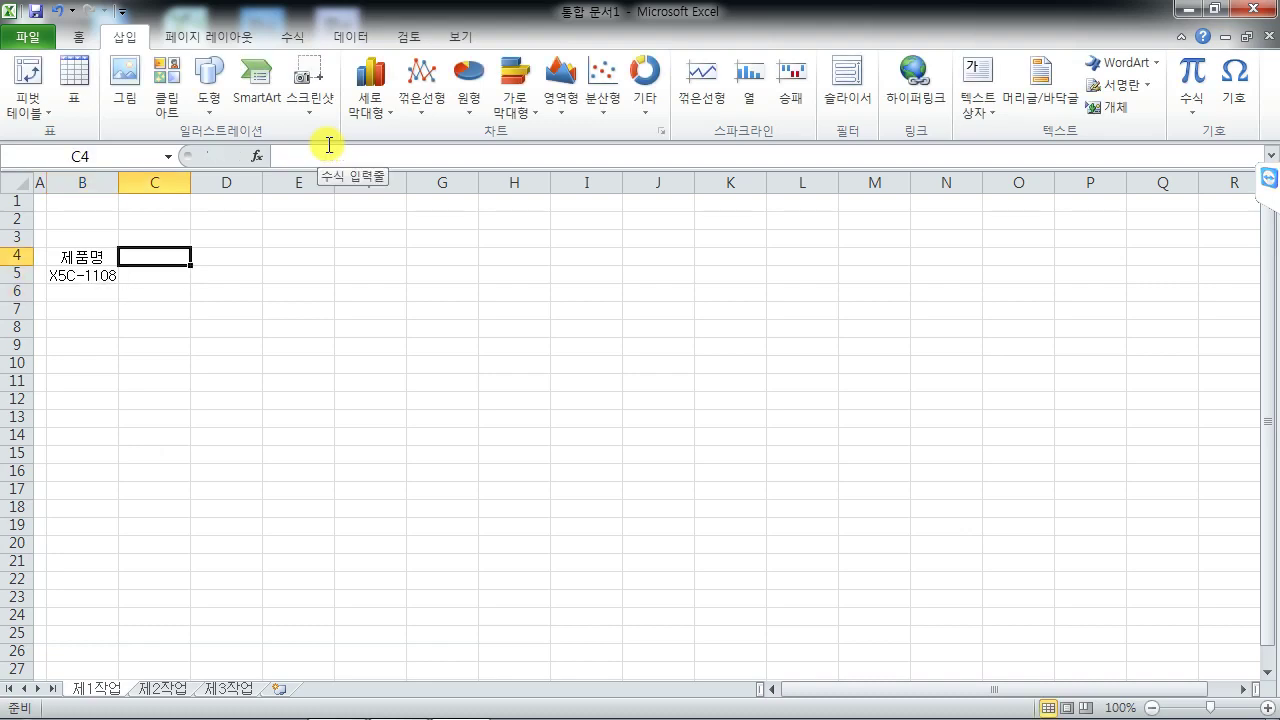
pyautogui.press('Right')
pyautogui.press('Right')
pyautogui.press('Right')
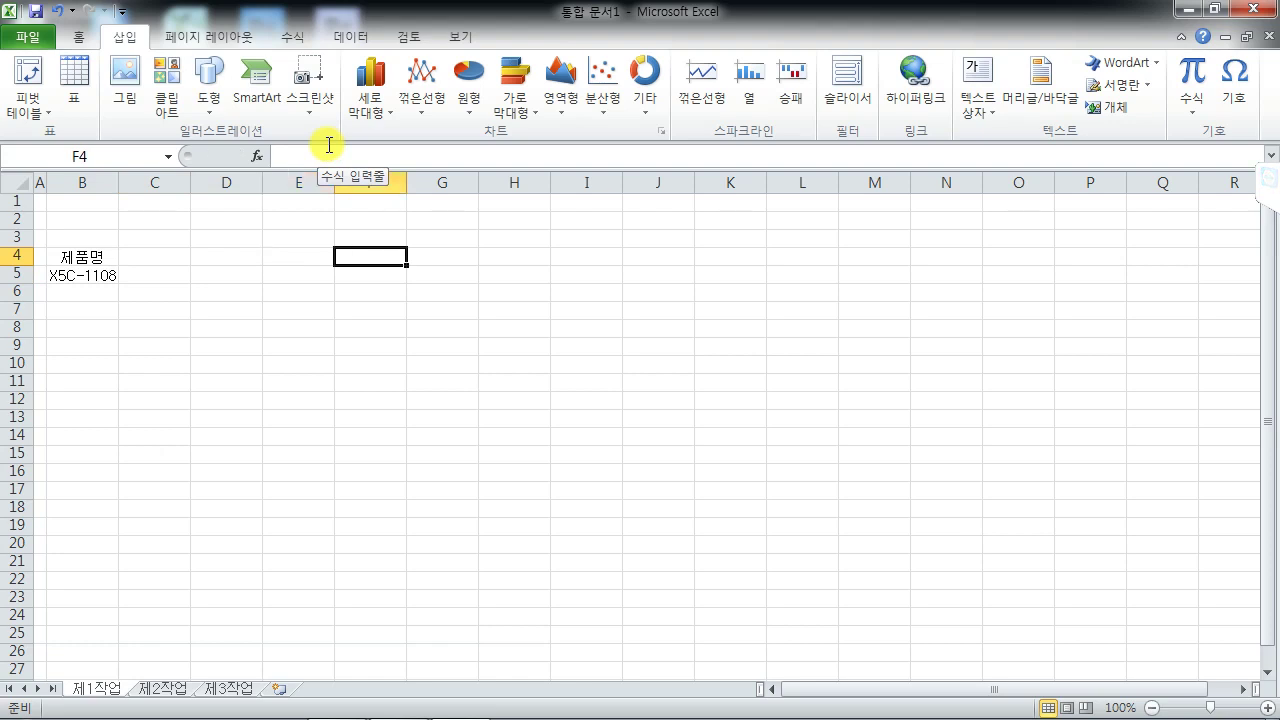
pyautogui.write('vks')
pyautogui.press('BackSpace')
pyautogui.press('BackSpace')
pyautogui.press('BackSpace')
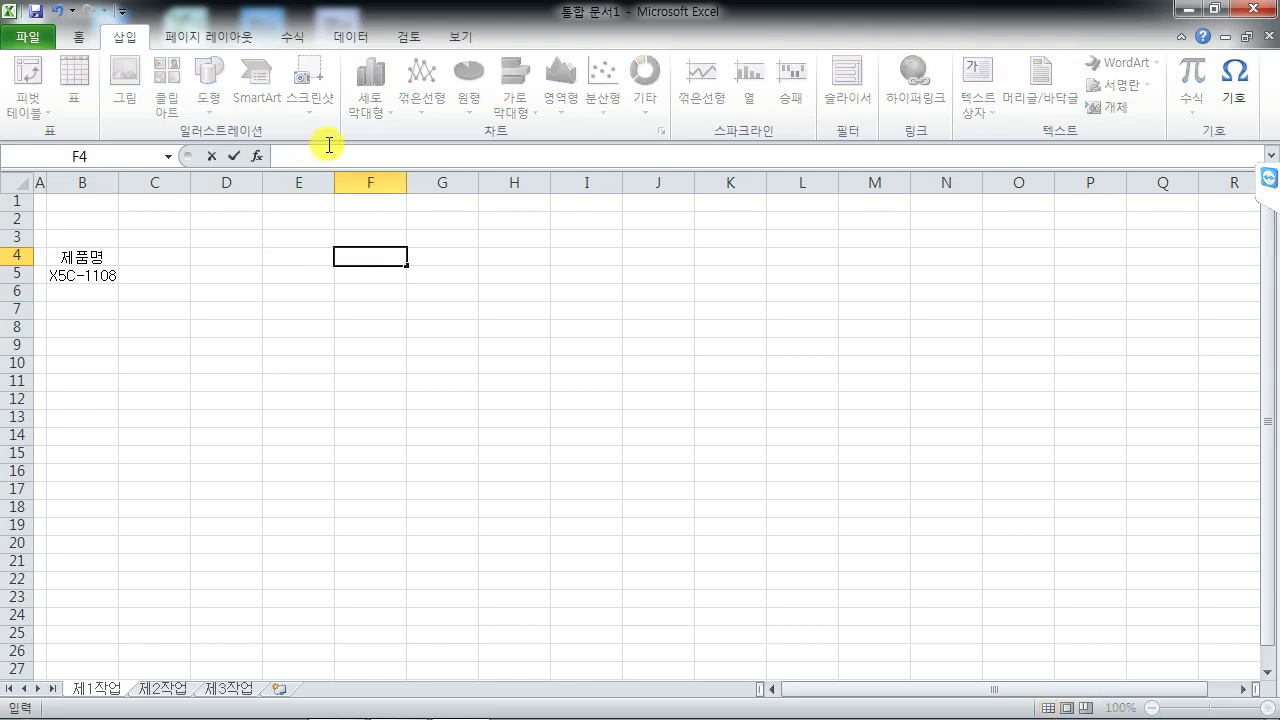
pyautogui.write('판매금액')
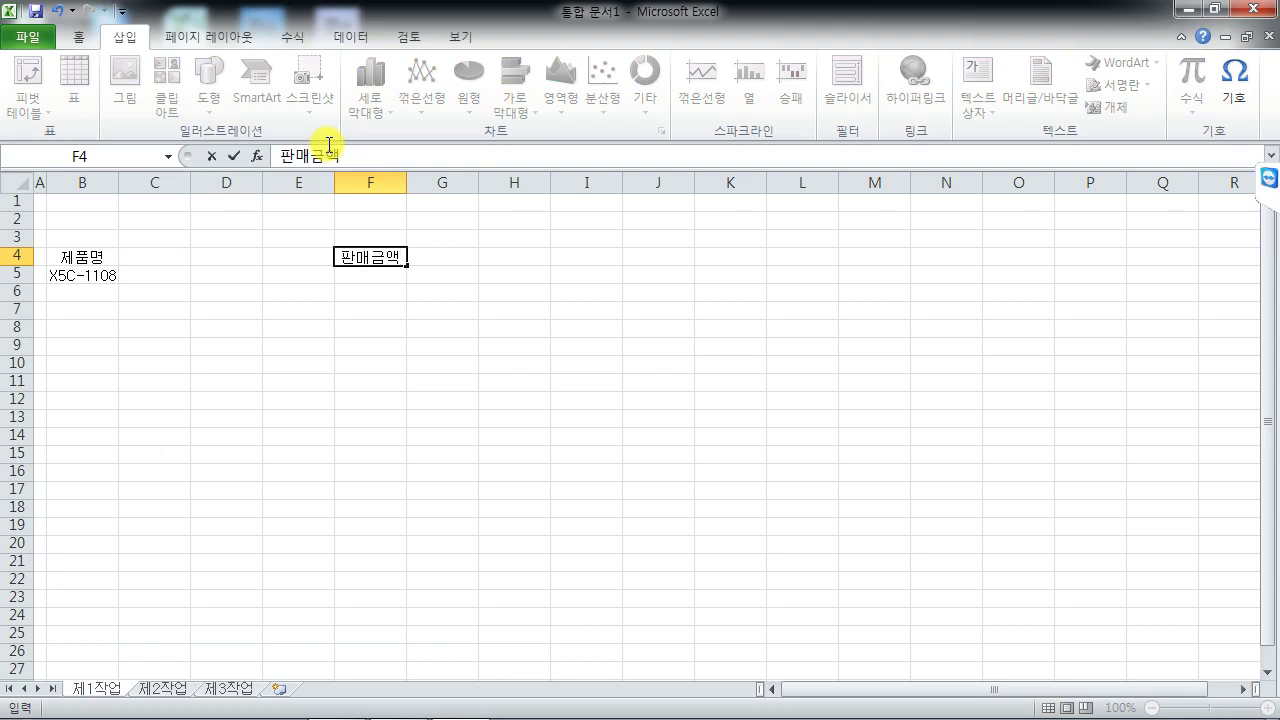
pyautogui.press('Return')
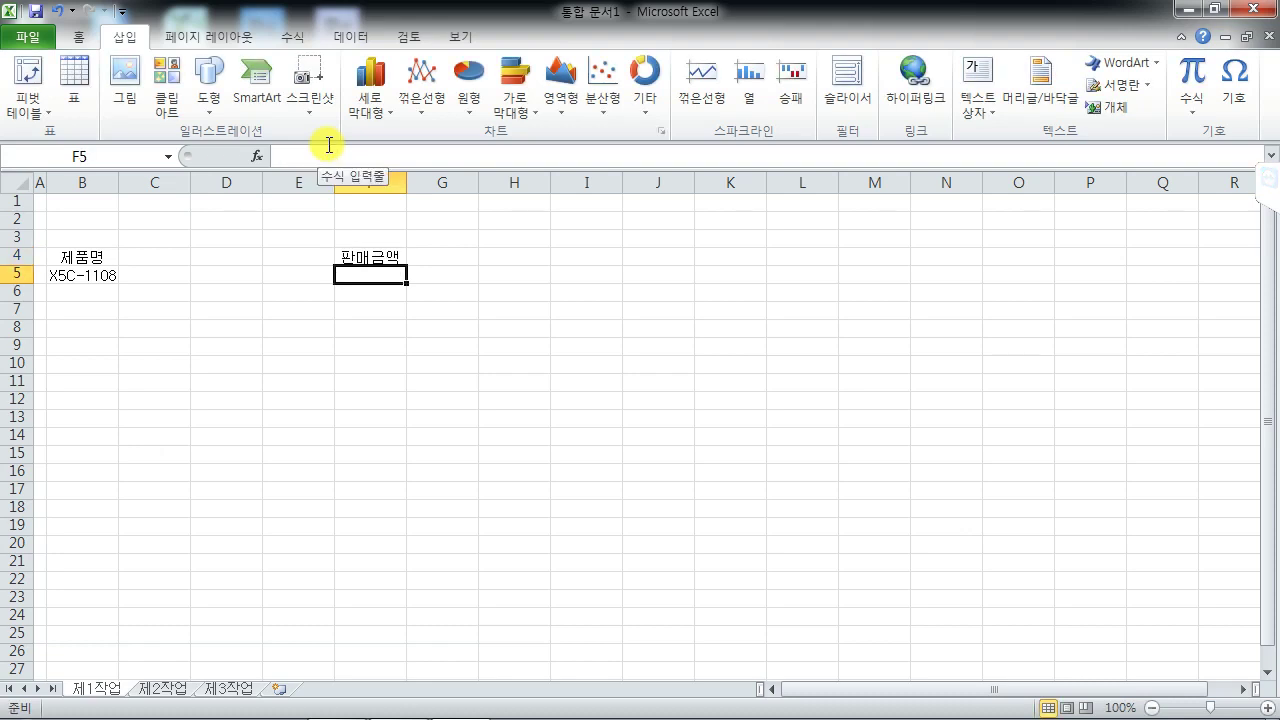
pyautogui.press('Up')
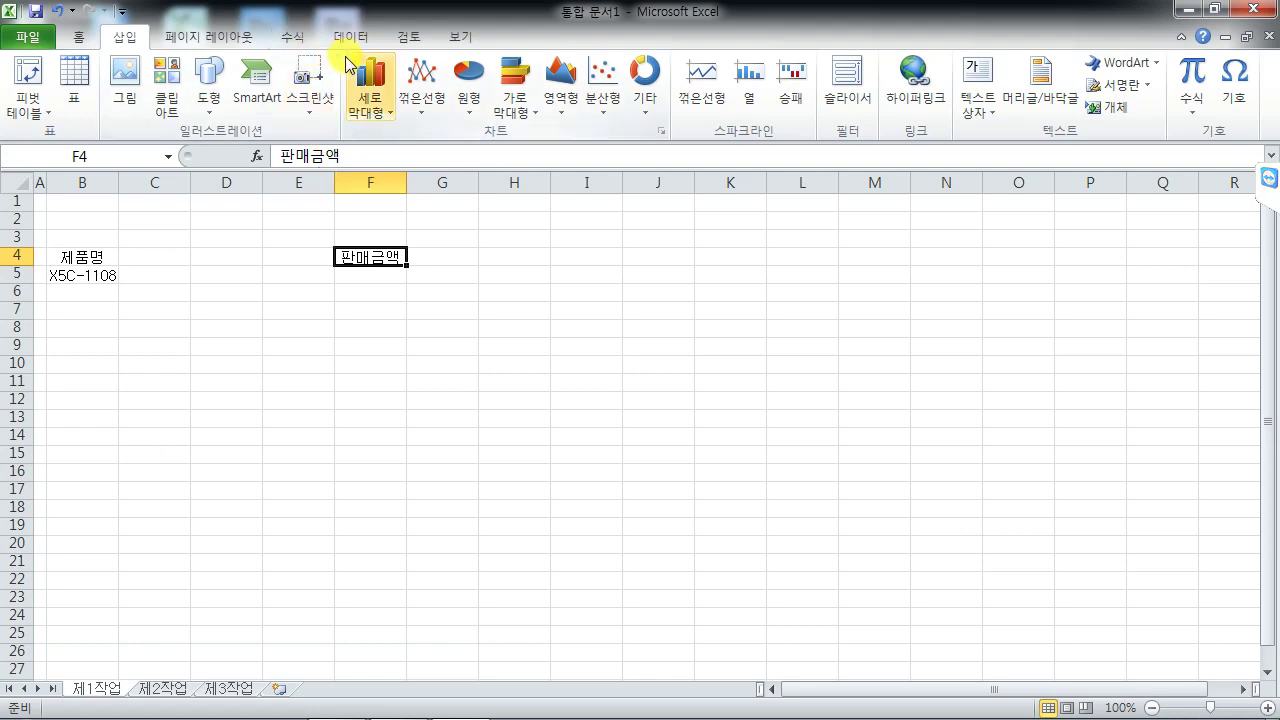
pyautogui.click(384, 156)
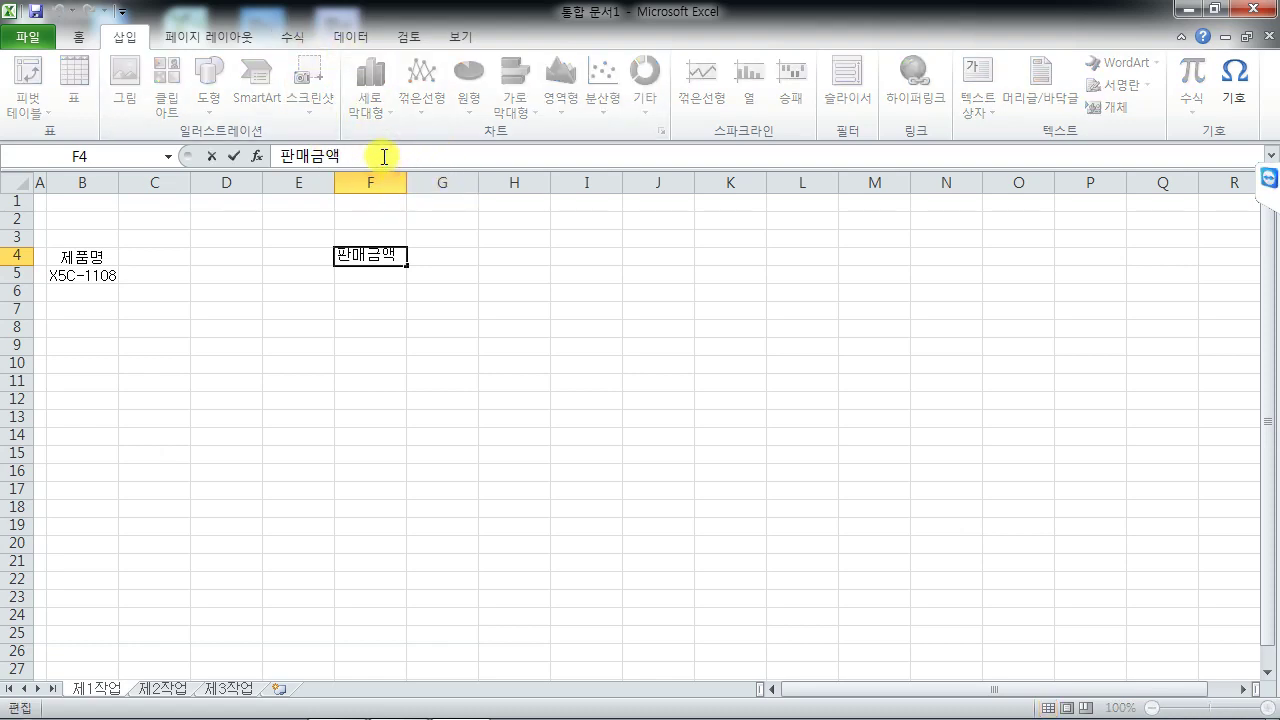
pyautogui.press('BackSpace')
pyautogui.press('BackSpace')
pyautogui.press('BackSpace')
pyautogui.press('BackSpace')
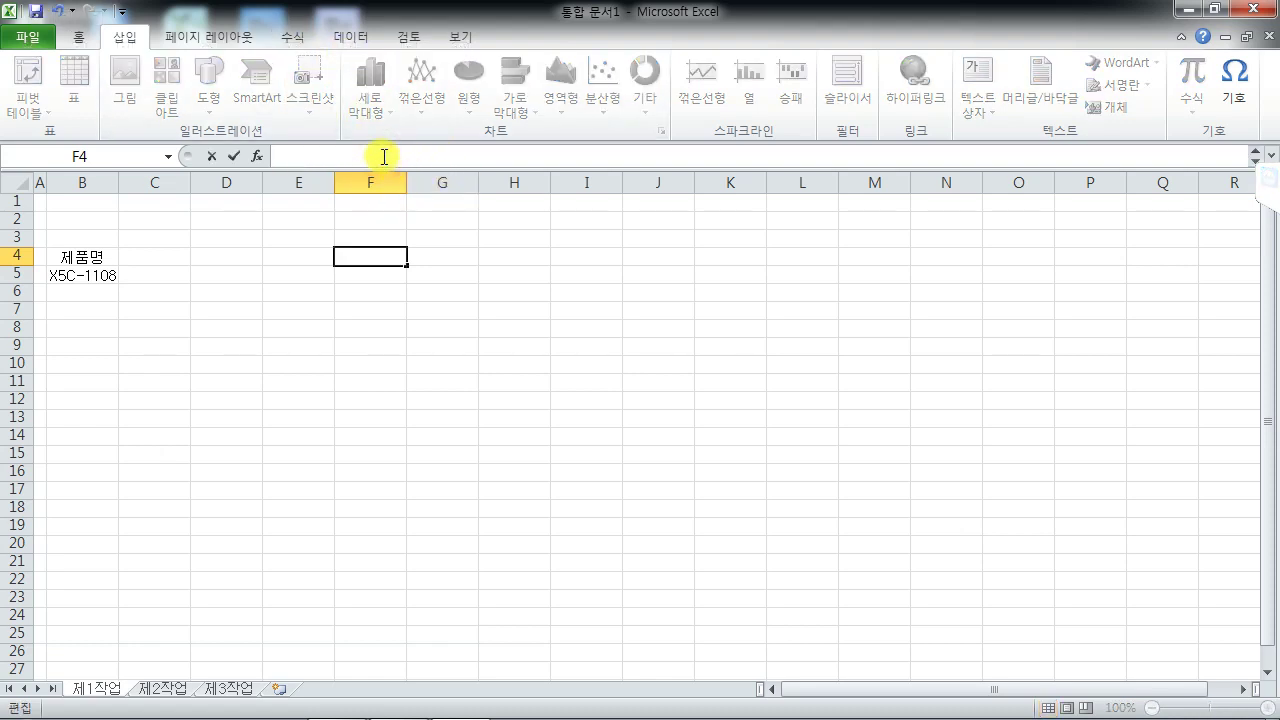
pyautogui.press('Escape')
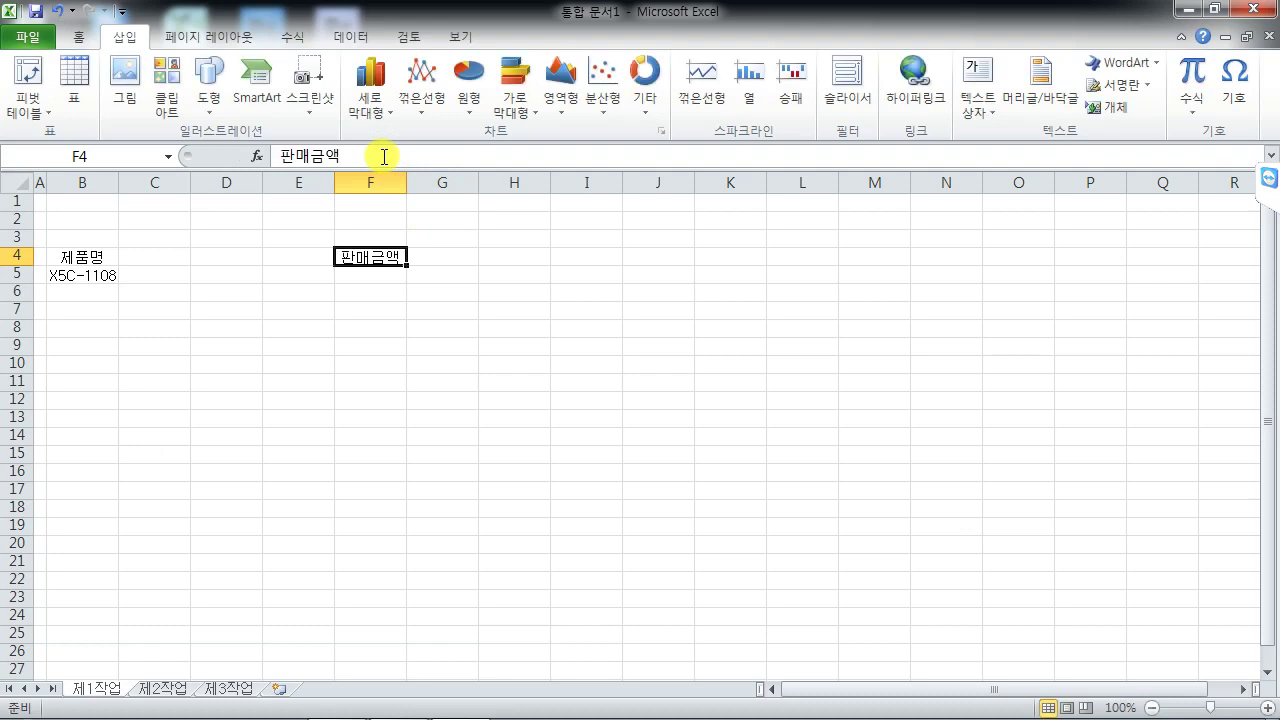
# Replace the header in cell F4 with 판매금액 and (단위:원) on two lines within the same cell
pyautogui.write('판매그')
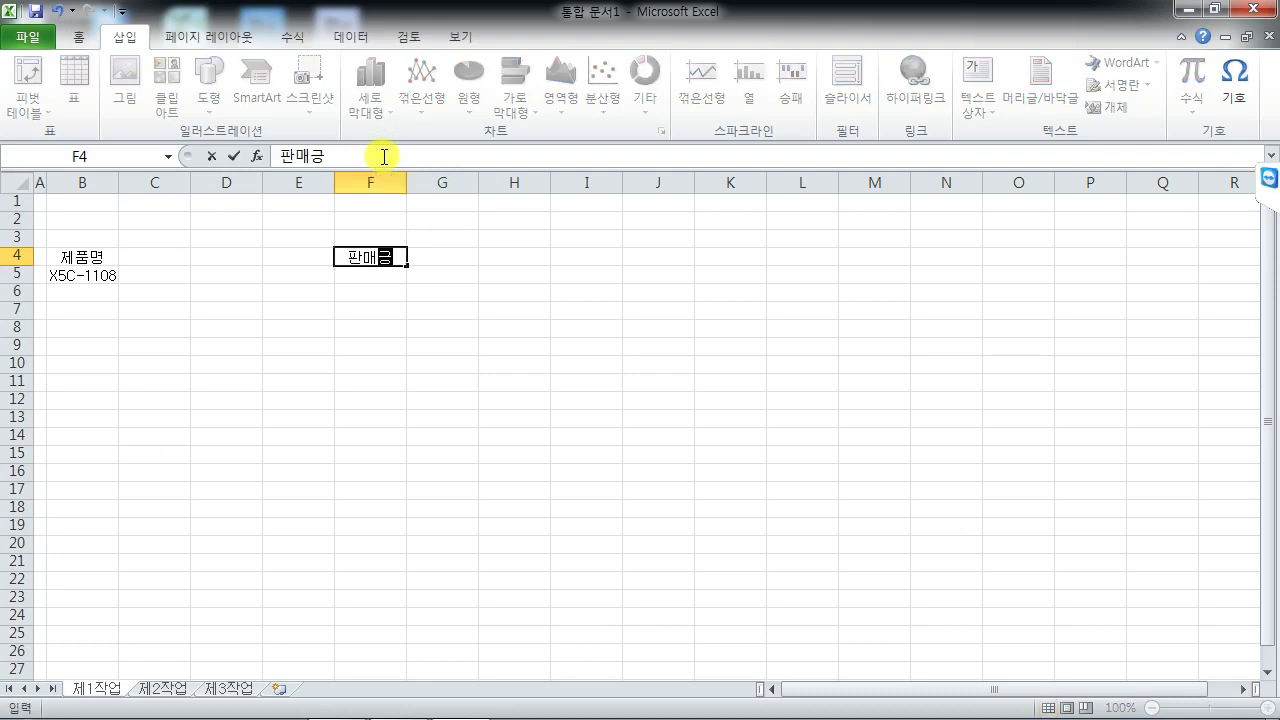
pyautogui.write('액')
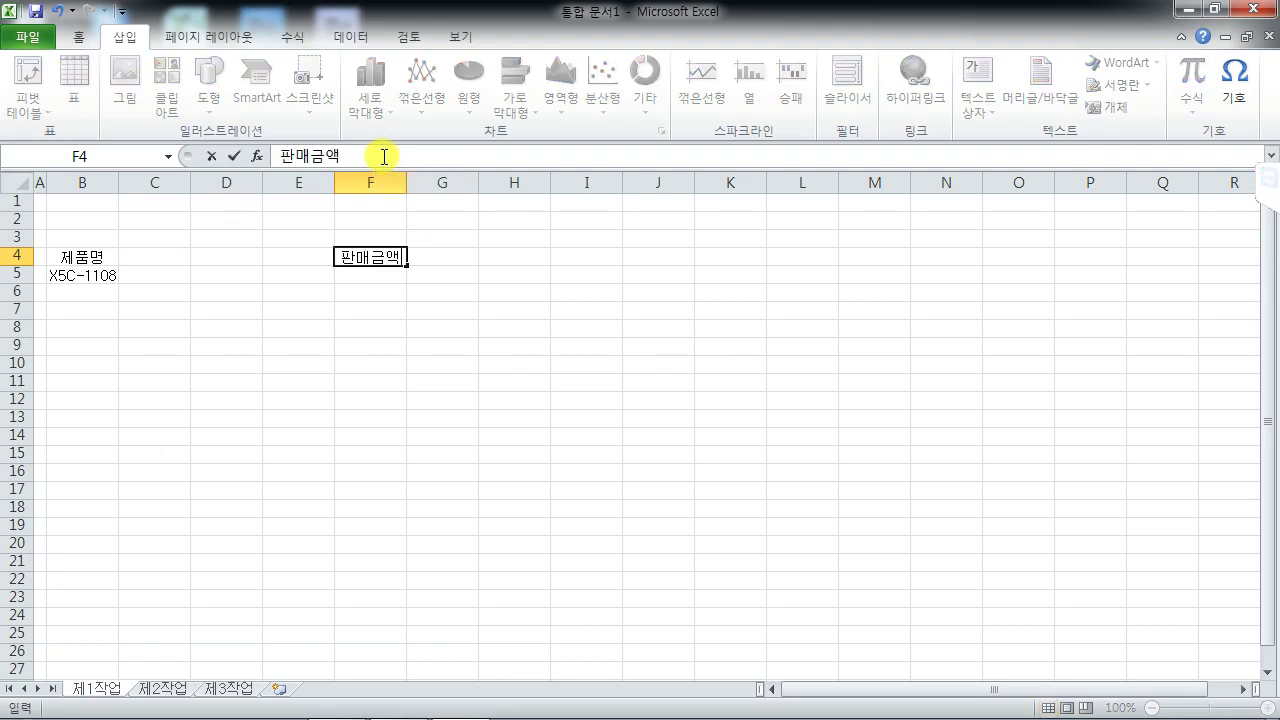
pyautogui.hotkey('alt', 'Return')
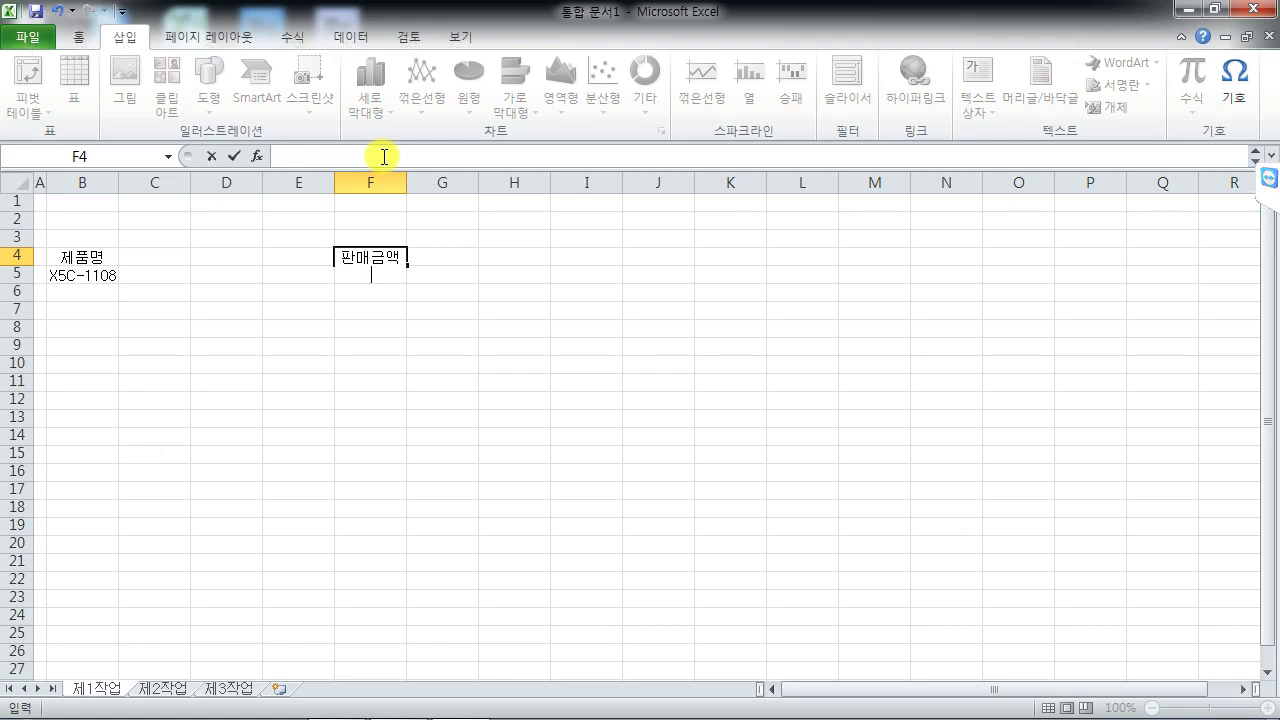
pyautogui.write('(단위')
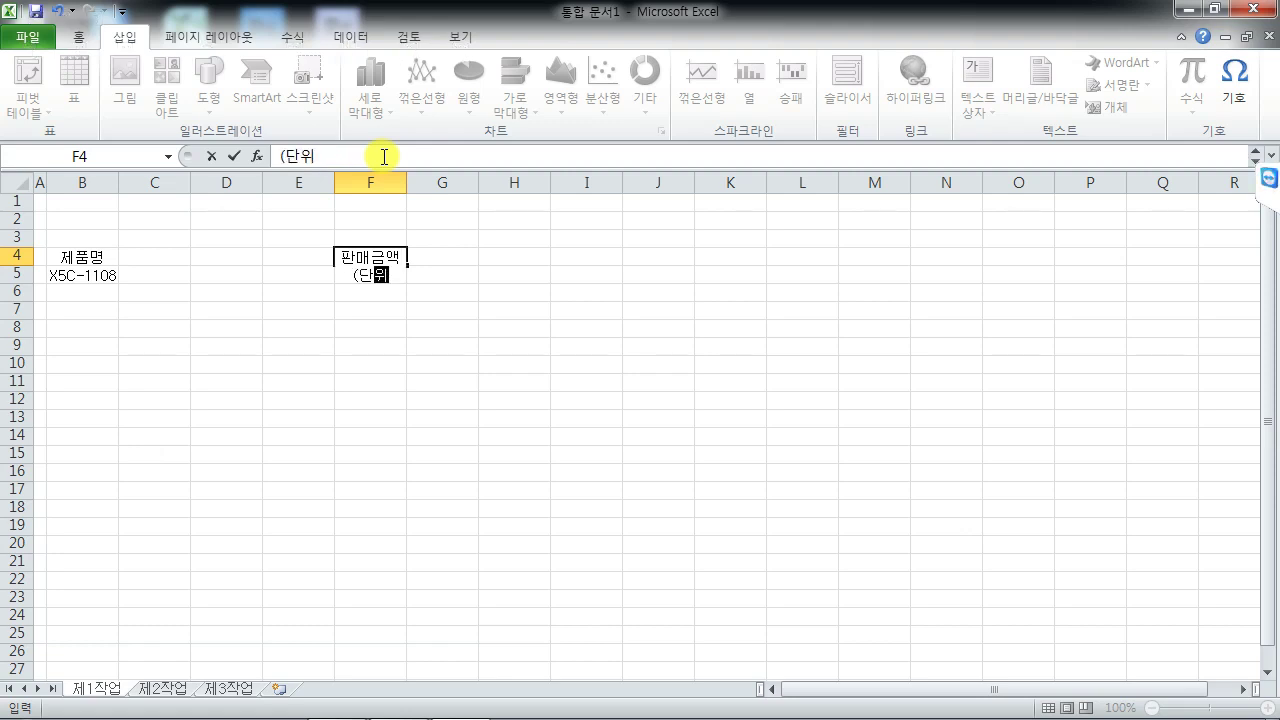
pyautogui.write(':우ㄴ)')
pyautogui.press('Return')
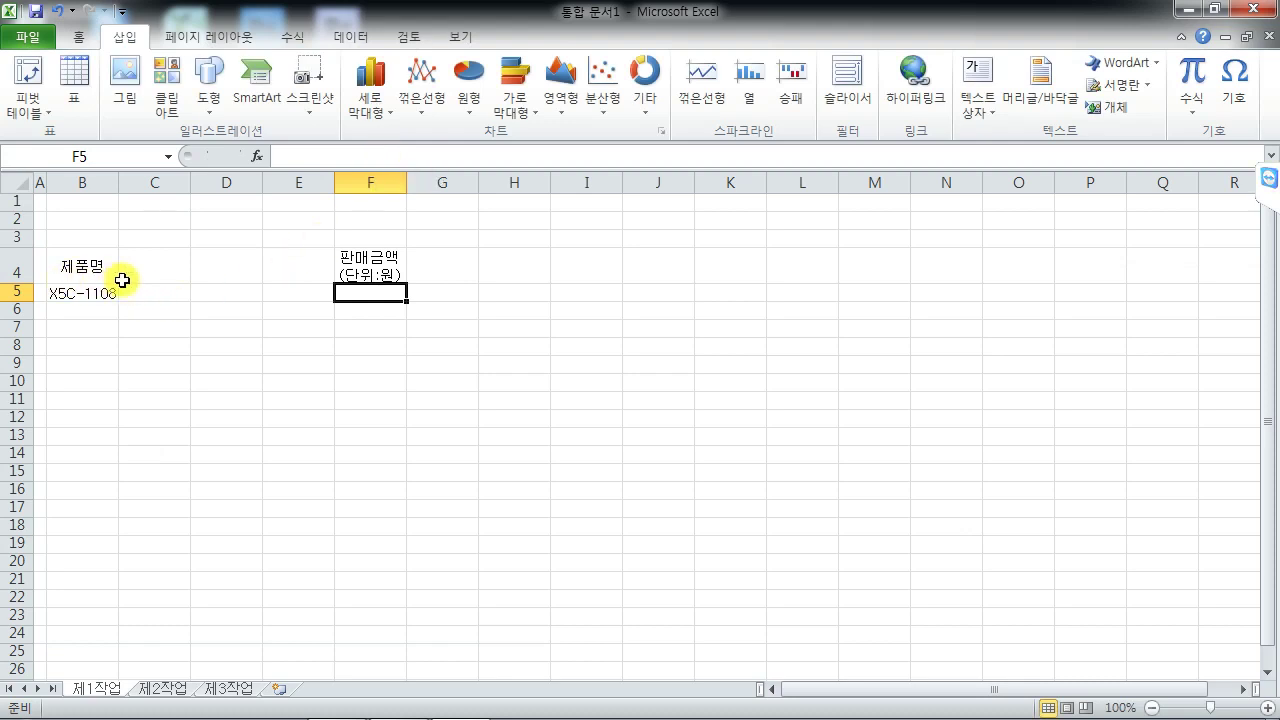
# Enter the header 분류 in cell C4 and the category X5시리즈 in cell C5
pyautogui.click(154, 267)
pyautogui.write('부ㄴ류')
pyautogui.press('Return')
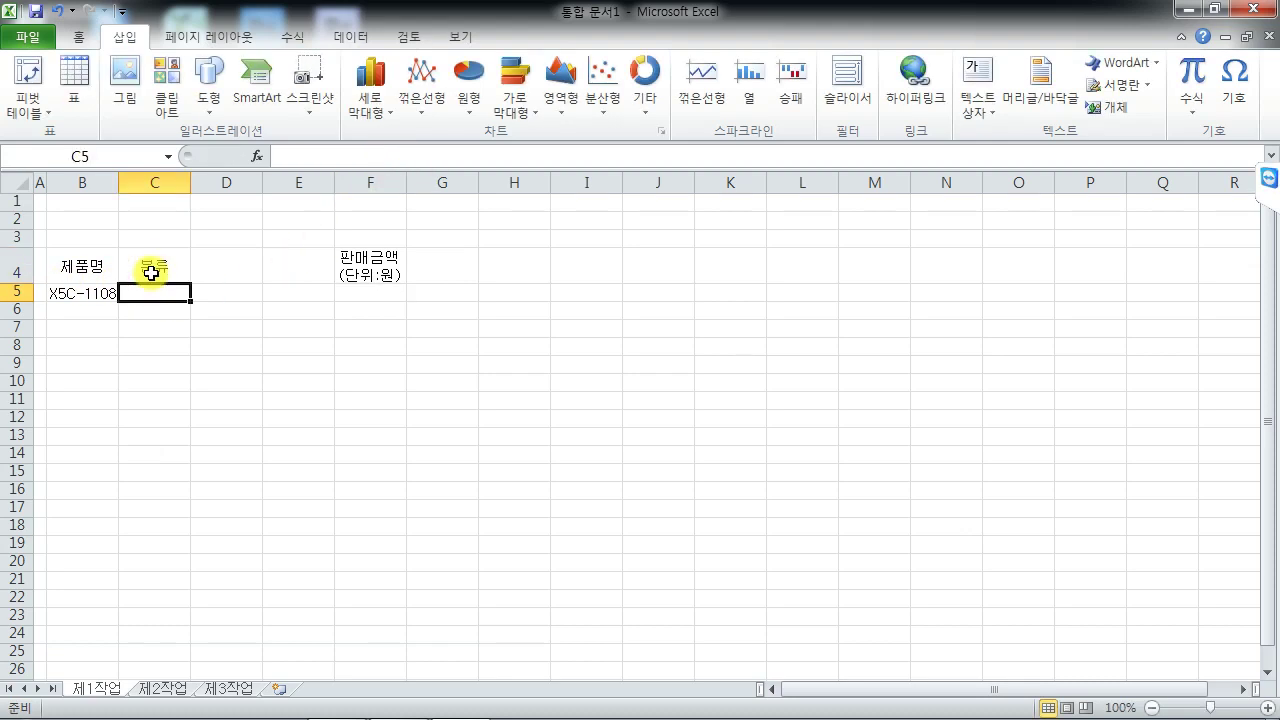
pyautogui.write('X5')
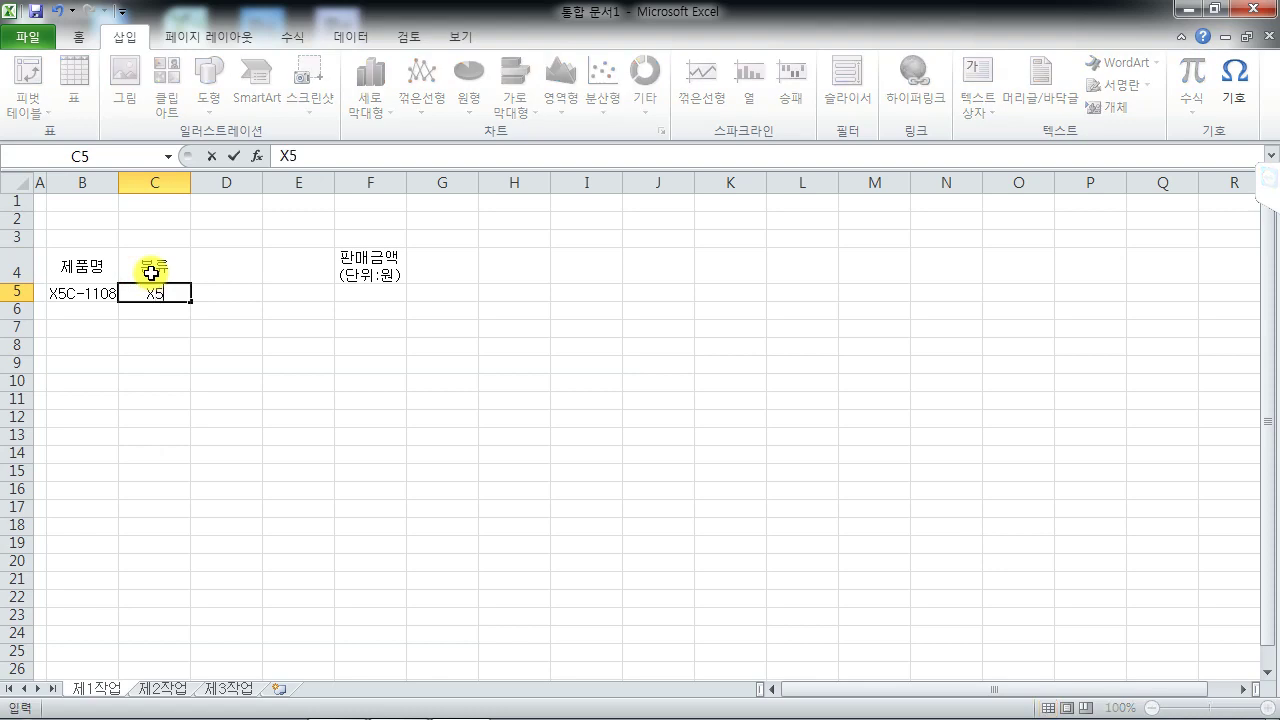
pyautogui.write('시리즈')
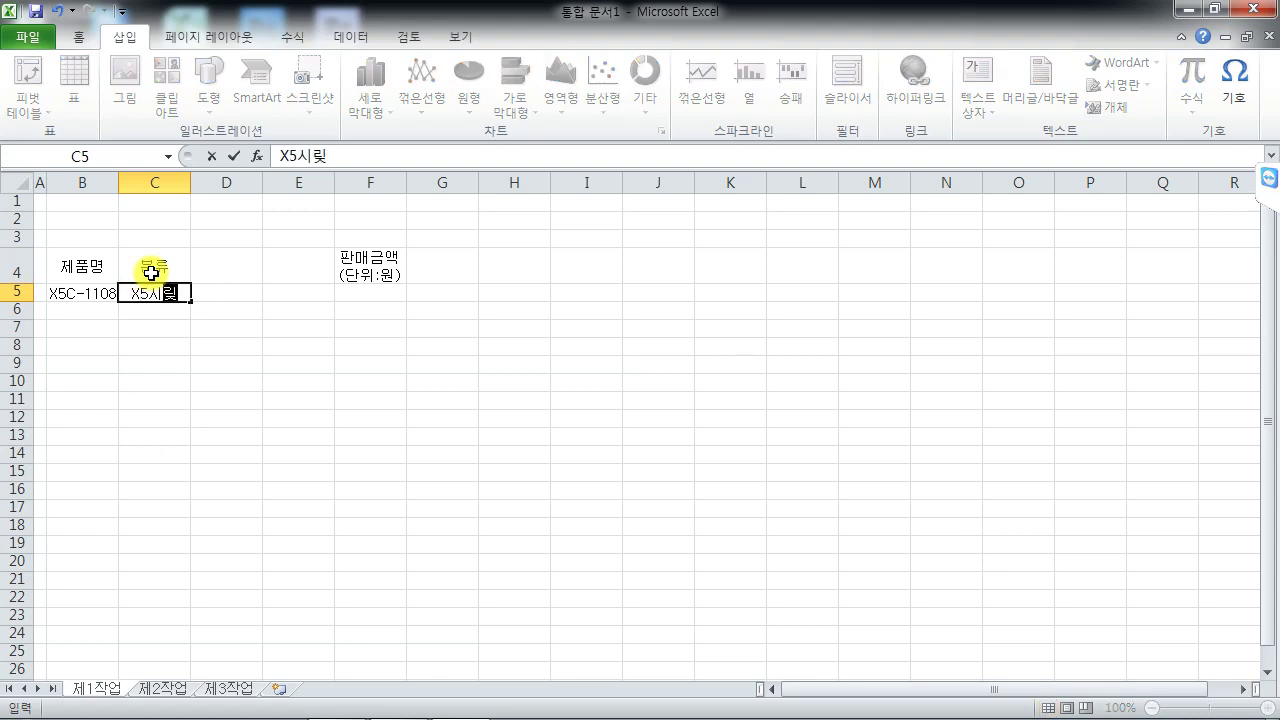
pyautogui.press('Return')
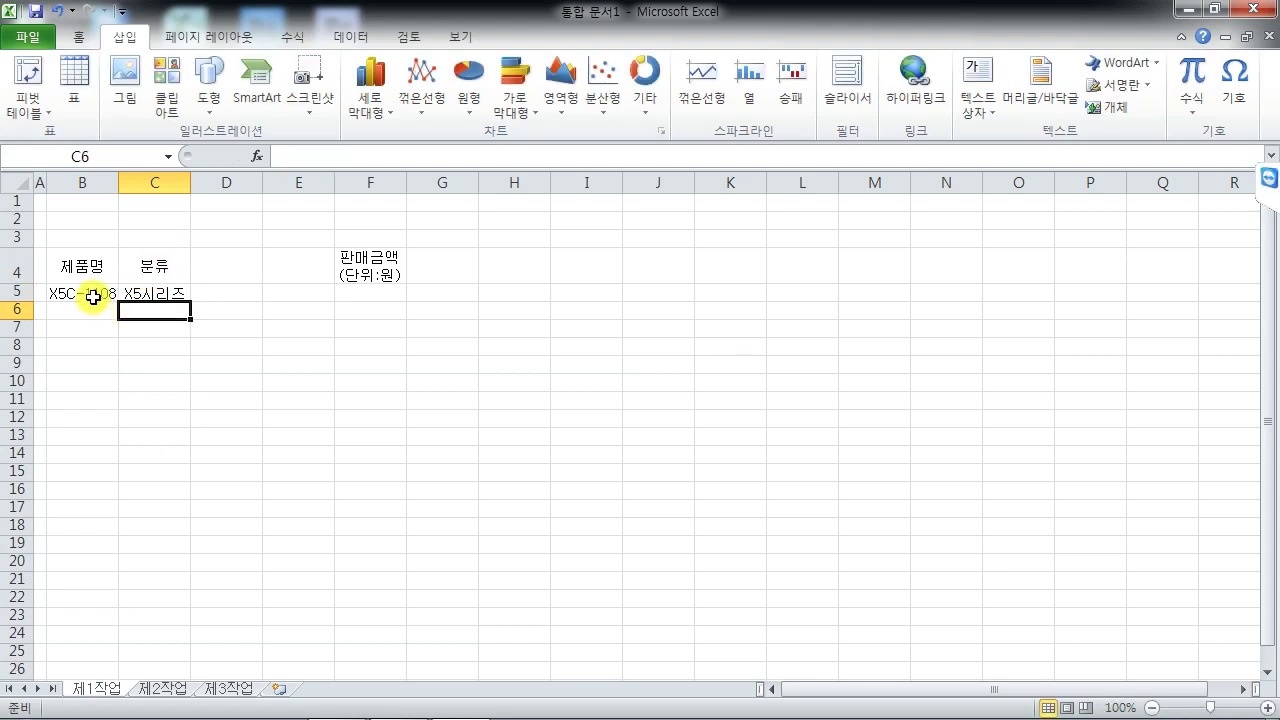
# Narrow column B, and widen it again so the product name X5C-1108 fits fully in its cell
pyautogui.click(95, 292)
pyautogui.moveTo(118, 182); pyautogui.dragTo(110, 182)
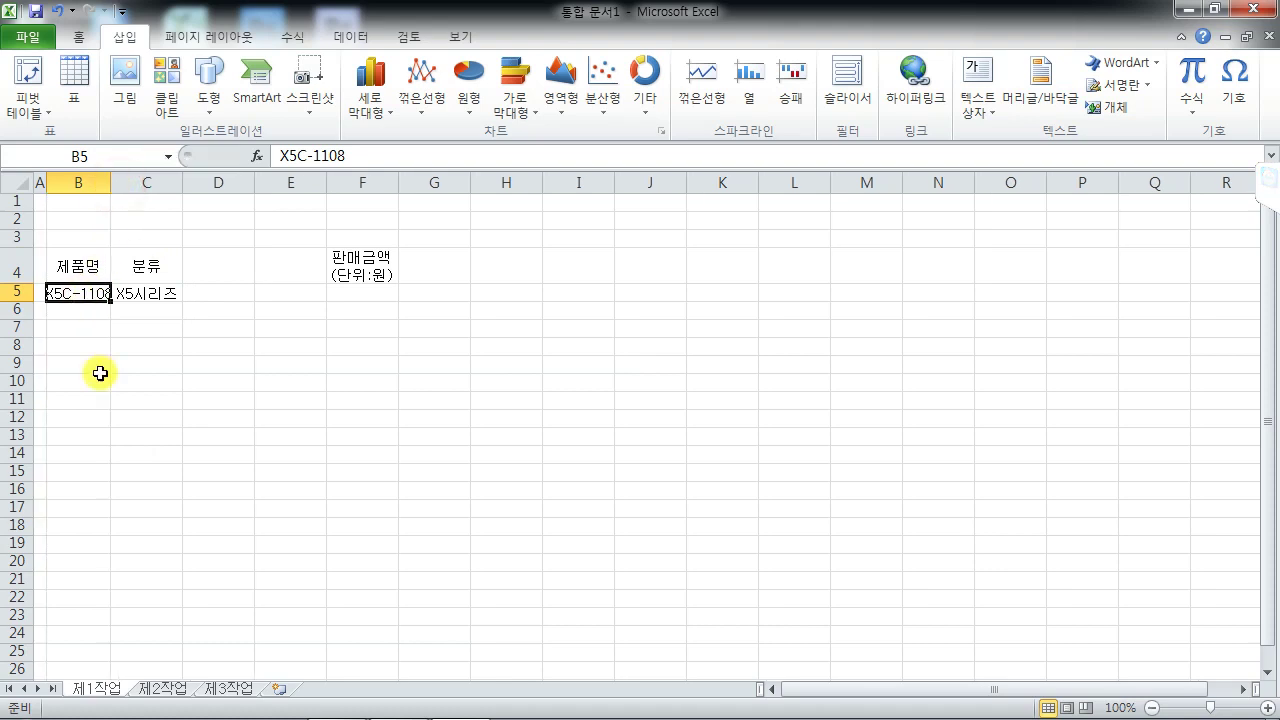
pyautogui.click(121, 345)
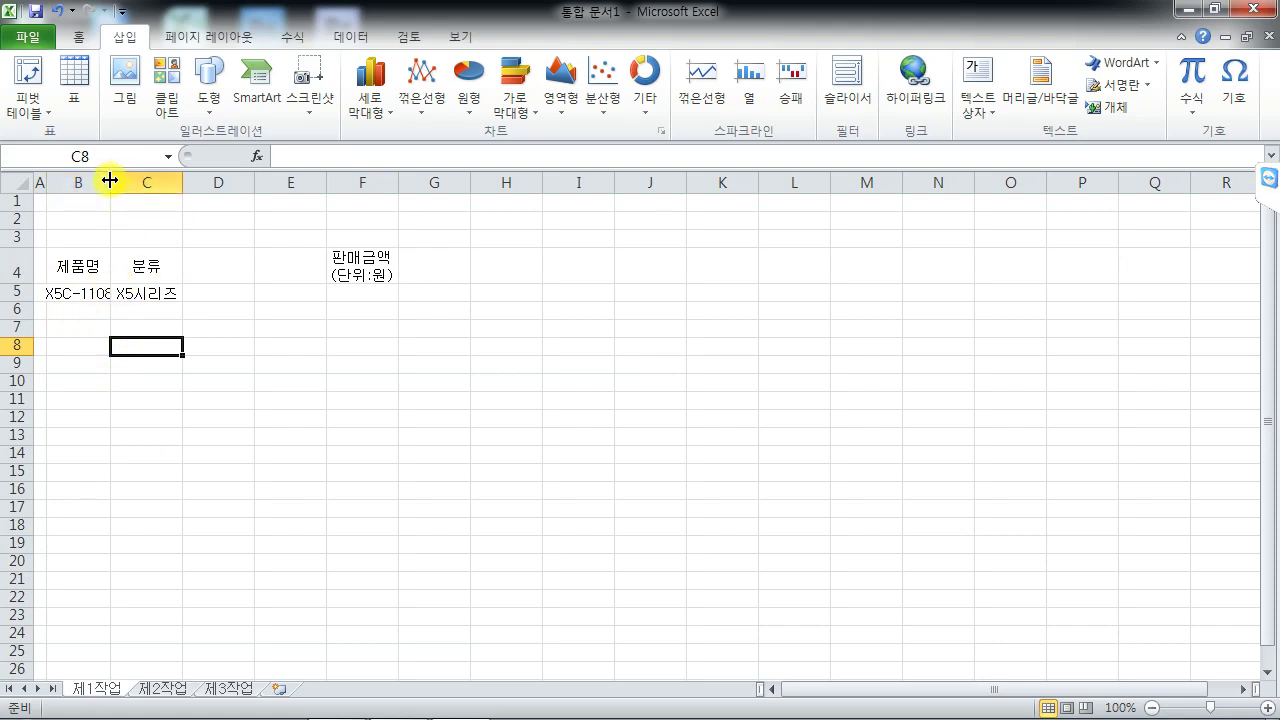
pyautogui.moveTo(110, 180); pyautogui.dragTo(125, 180)
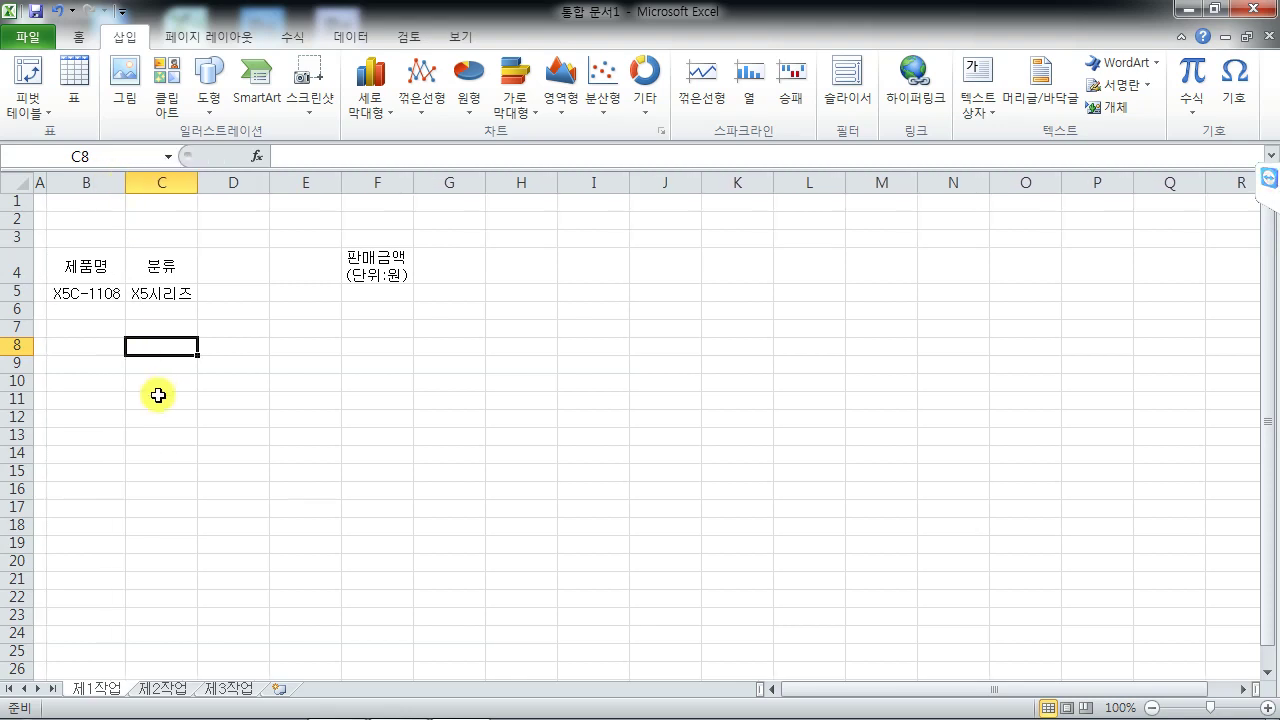
# Select cells C5:C21 and widen column C slightly
pyautogui.click(163, 290)
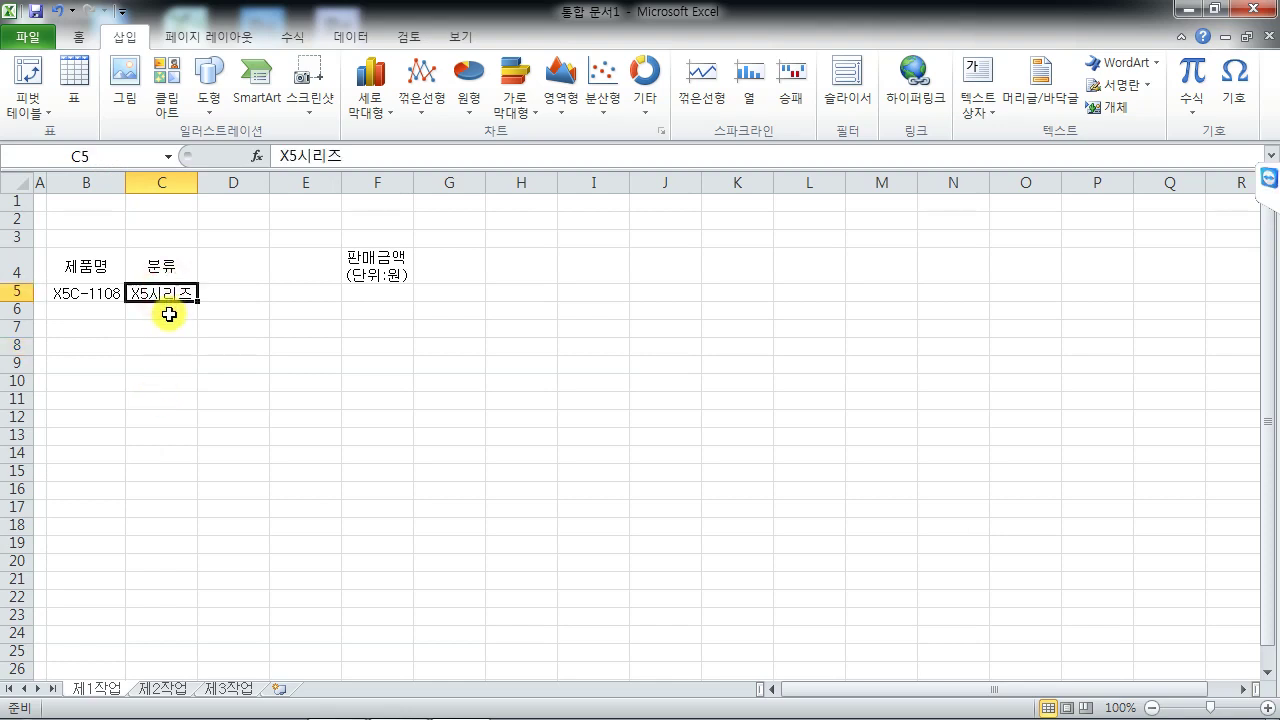
pyautogui.click(169, 314)
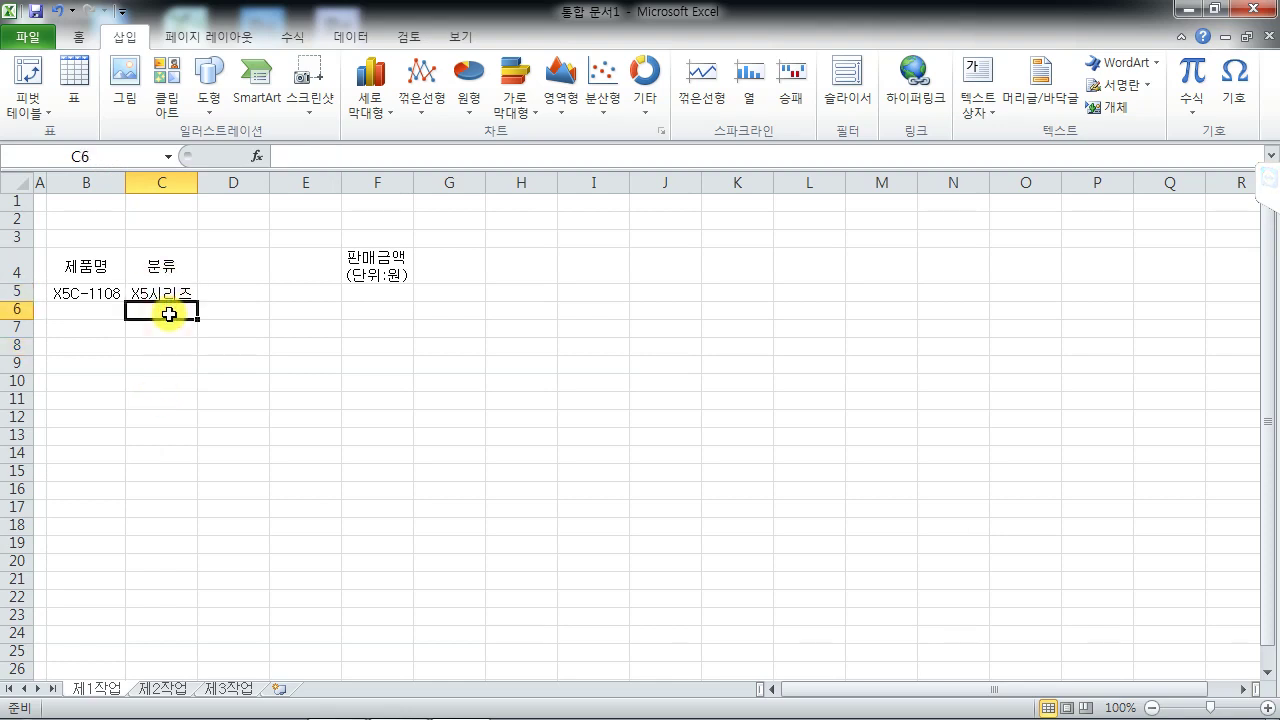
pyautogui.click(166, 343)
pyautogui.click(169, 293)
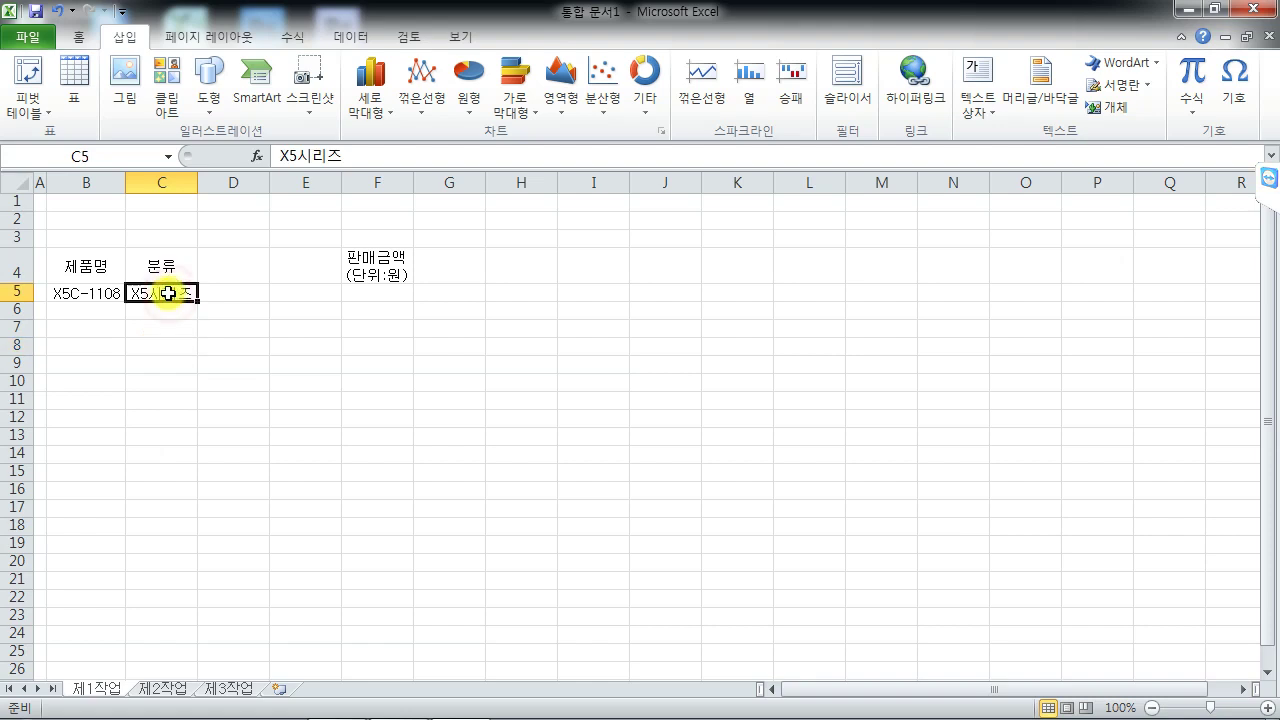
pyautogui.moveTo(169, 293); pyautogui.dragTo(168, 583)
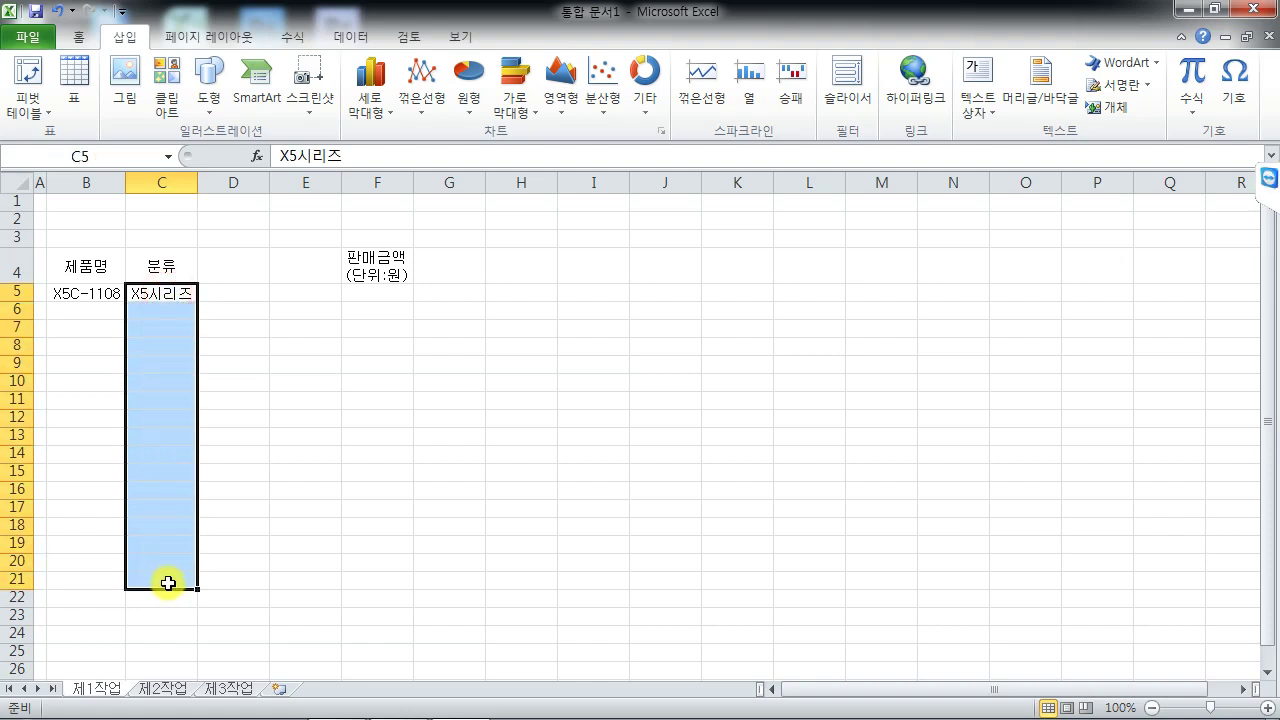
pyautogui.moveTo(198, 182); pyautogui.dragTo(244, 184)
pyautogui.moveTo(206, 178); pyautogui.dragTo(206, 178)
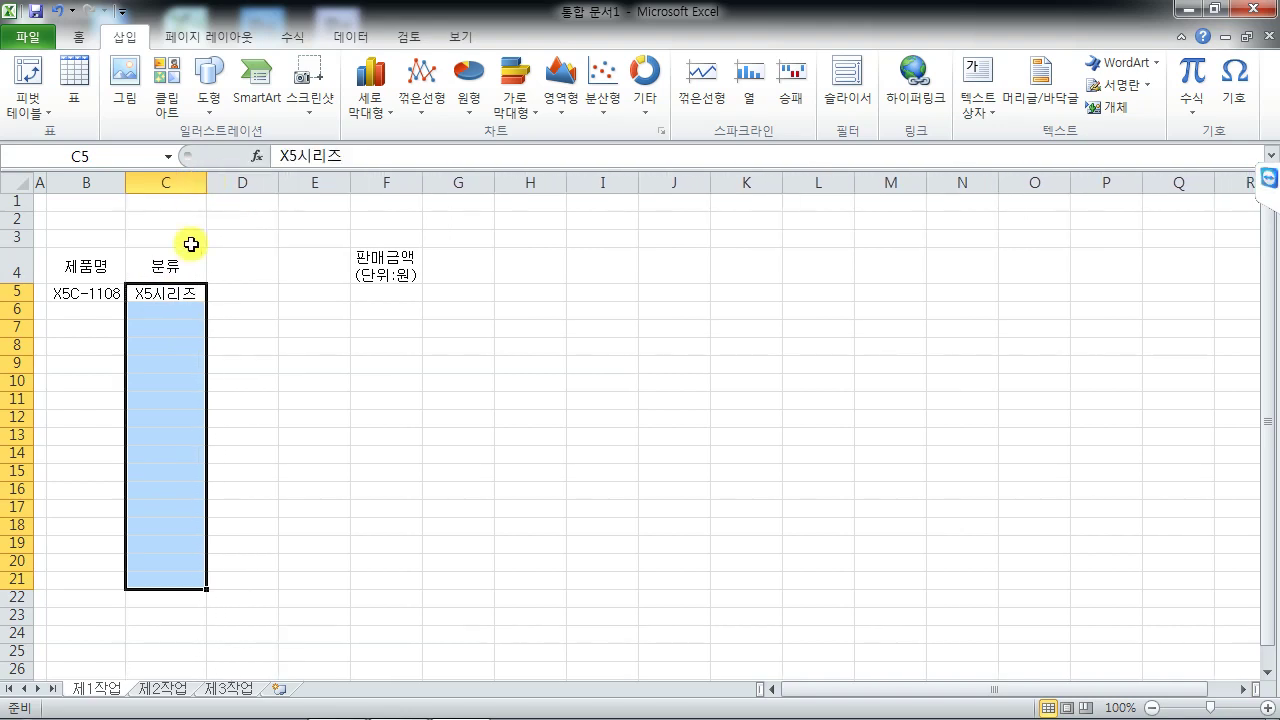
# Enter the sample text 중앙컴퓨터학원 far down column C, in cell C139
pyautogui.moveTo(182, 330); pyautogui.dragTo(163, 666)
pyautogui.click(153, 614)
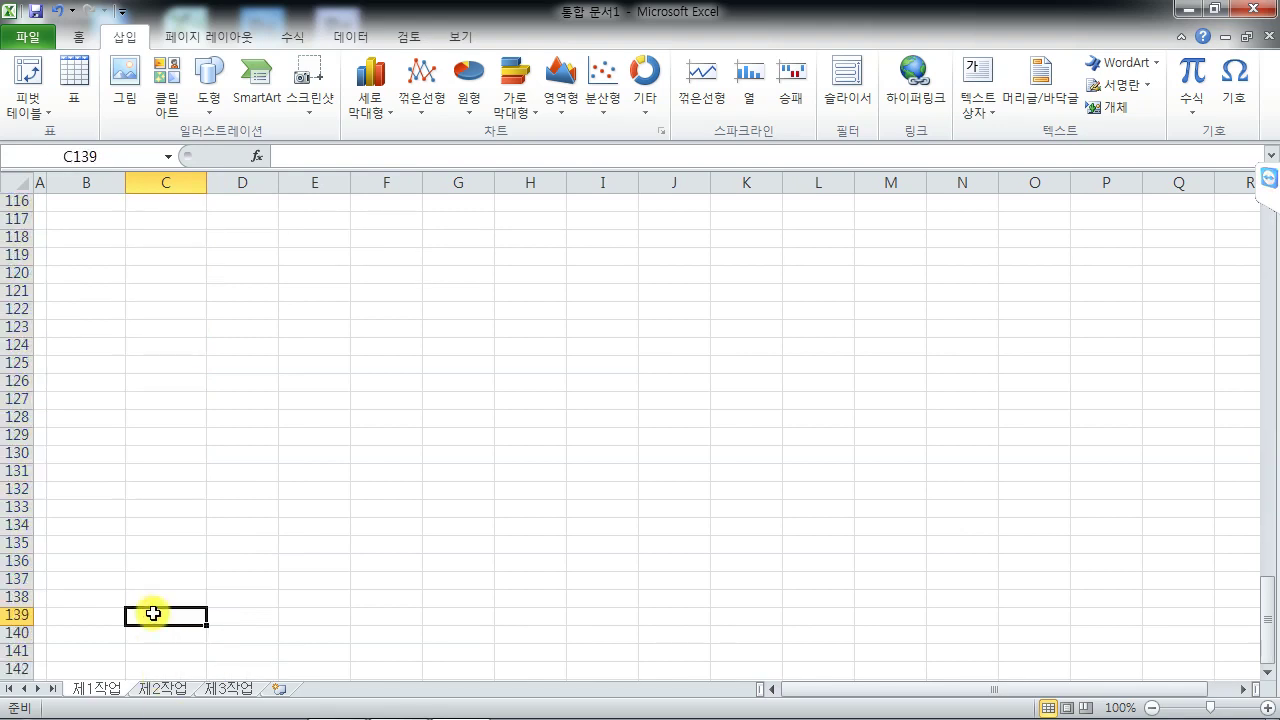
pyautogui.write('중앙컴퓨터')
pyautogui.write('학원')
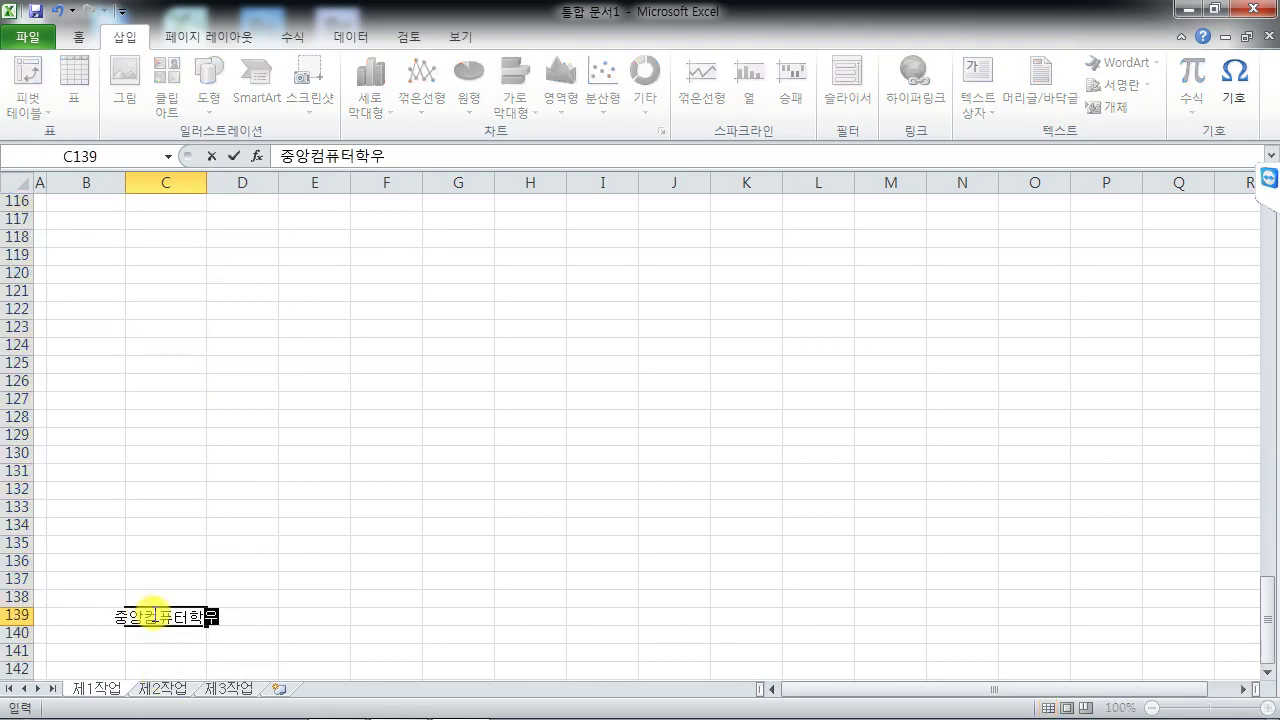
pyautogui.press('Return')
# Return to the table's first rows and autofit column C to its longest entry
pyautogui.scroll(3, 153, 469)
pyautogui.scroll(20, 153, 469)
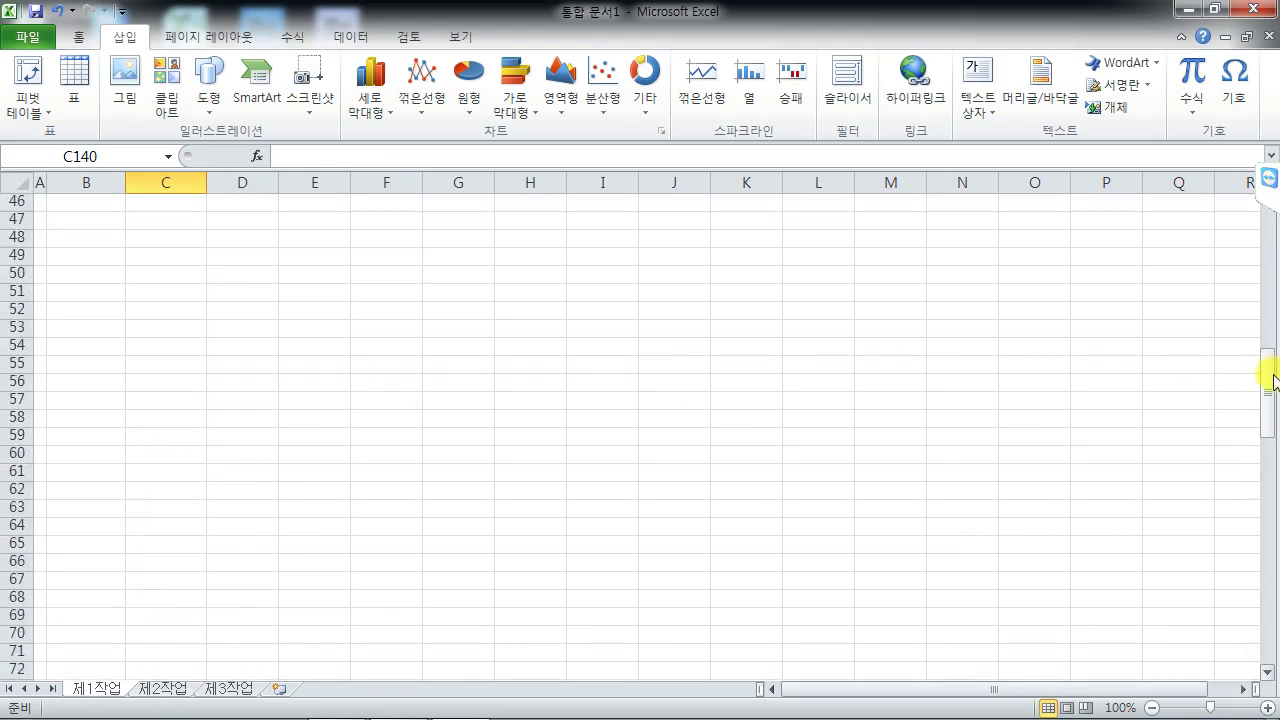
pyautogui.moveTo(1267, 370); pyautogui.dragTo(1266, 286)
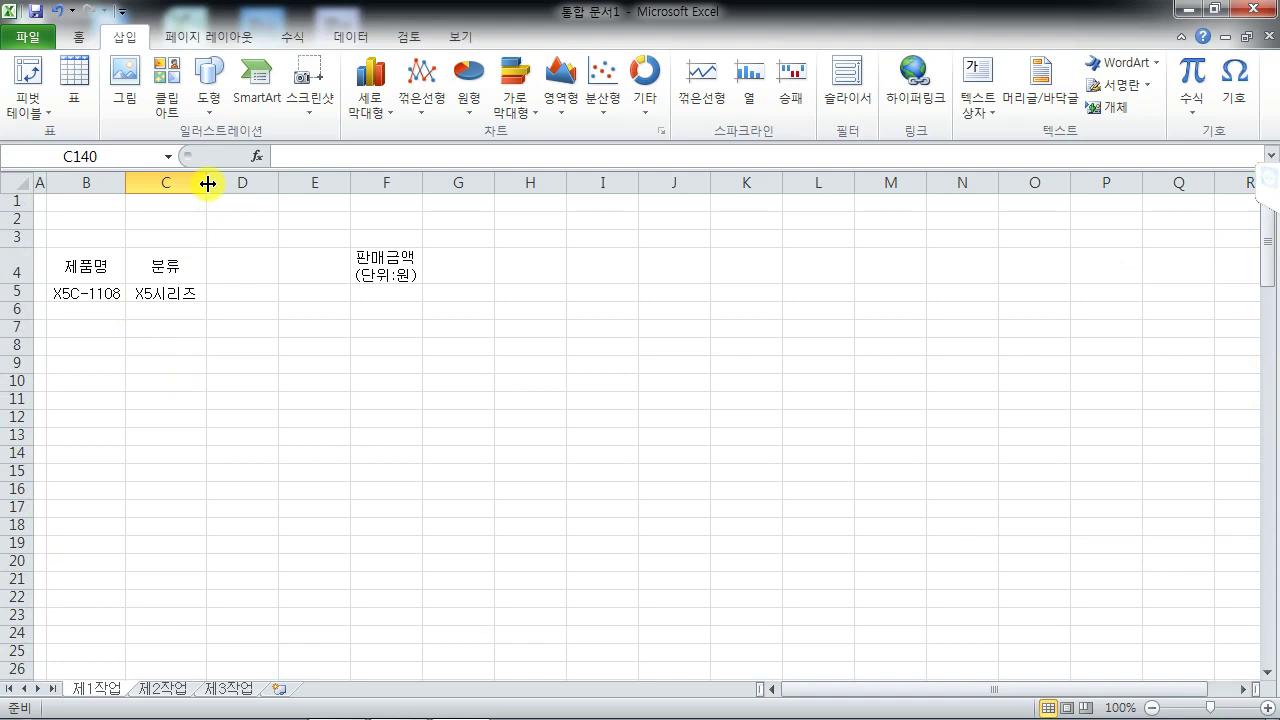
pyautogui.moveTo(1270, 263); pyautogui.dragTo(1272, 198)
pyautogui.doubleClick(206, 183)
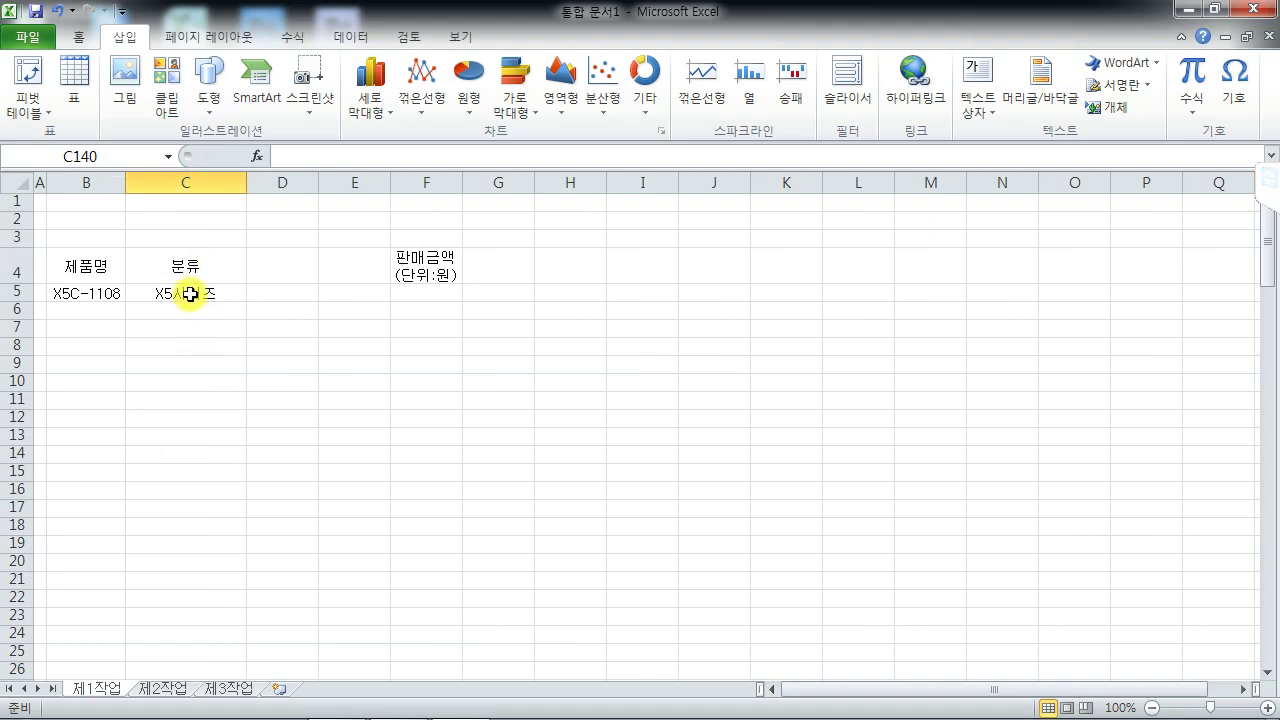
# Examine how the long entry in cell C139 fits the column, and go back to cell C5
pyautogui.press('Down')
pyautogui.press('Down')
pyautogui.press('Up')
pyautogui.press('Up')
pyautogui.press('Up')
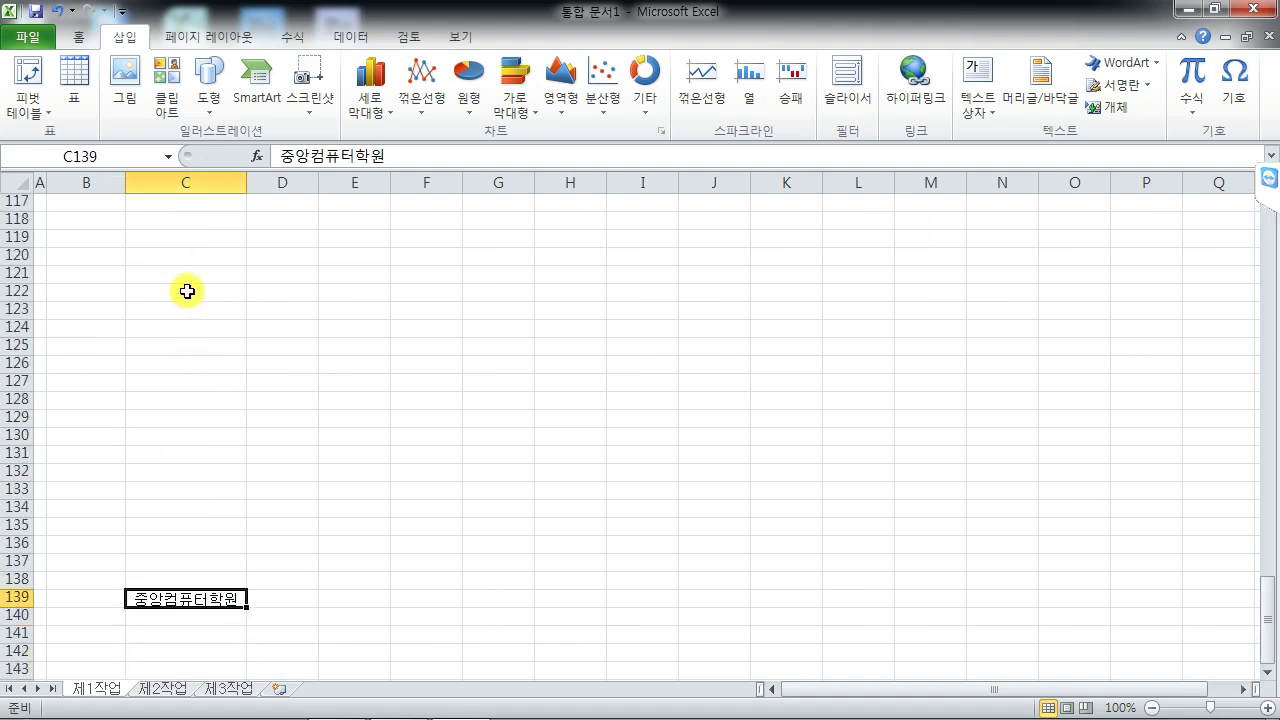
pyautogui.press('Up')
pyautogui.press('Up')
pyautogui.press('Up')
pyautogui.press('Up')
pyautogui.press('Up')
pyautogui.press('Up')
pyautogui.press('Up')
pyautogui.press('Up')
pyautogui.press('Up')
pyautogui.press('Up')
pyautogui.press('Up')
pyautogui.press('Up')
pyautogui.press('Up')
pyautogui.press('Up')
pyautogui.press('Up')
pyautogui.press('Up')
pyautogui.press('Up')
pyautogui.press('Up')
pyautogui.press('Up')
pyautogui.press('Up')
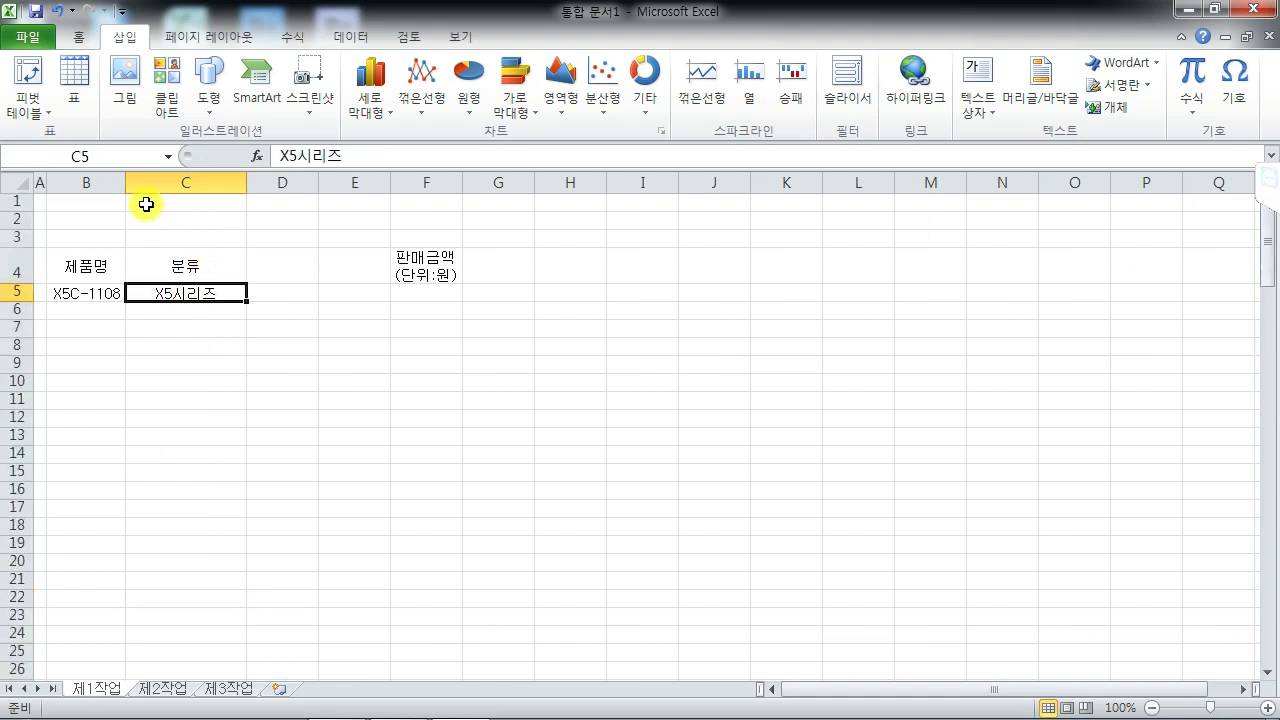
# Widen column B slightly to give the product names more room
pyautogui.moveTo(126, 182); pyautogui.dragTo(138, 182)
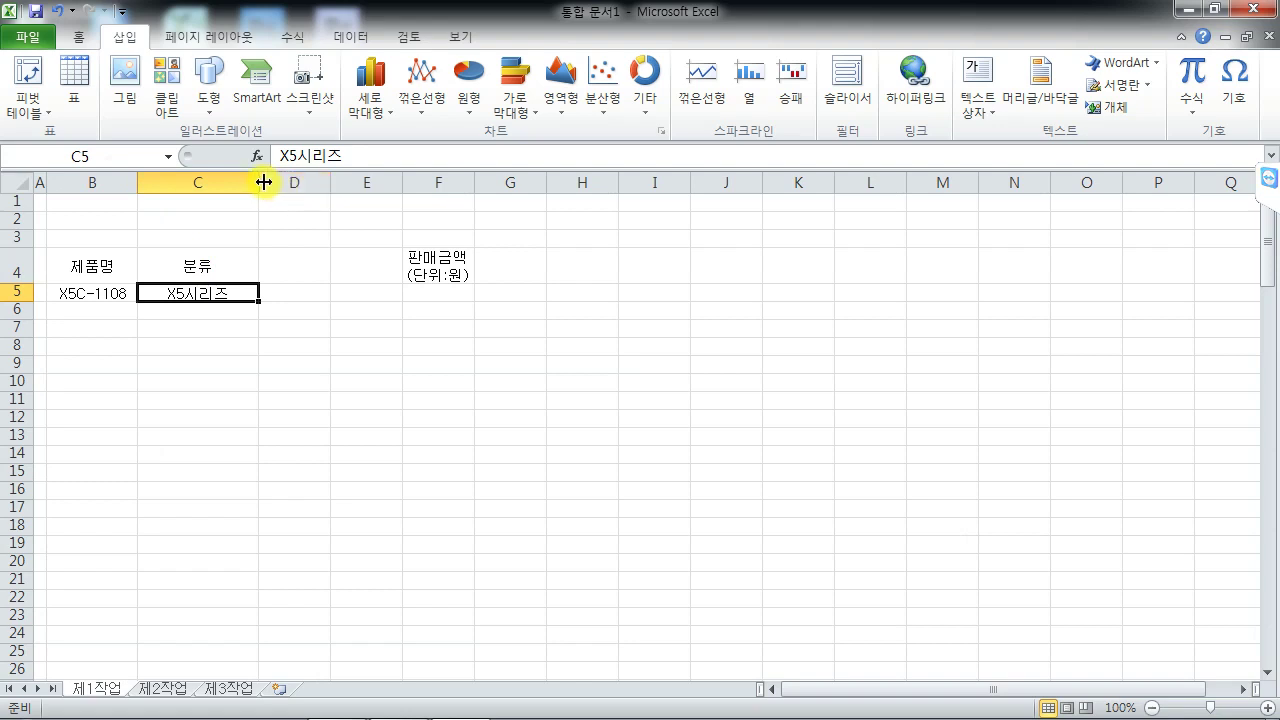
# Check column C down to about row 140 for leftover text, and return to the header cell C4
pyautogui.moveTo(260, 182)
pyautogui.mouseDown()
pyautogui.moveTo(271, 182)
pyautogui.moveTo(259, 182)
pyautogui.mouseUp()
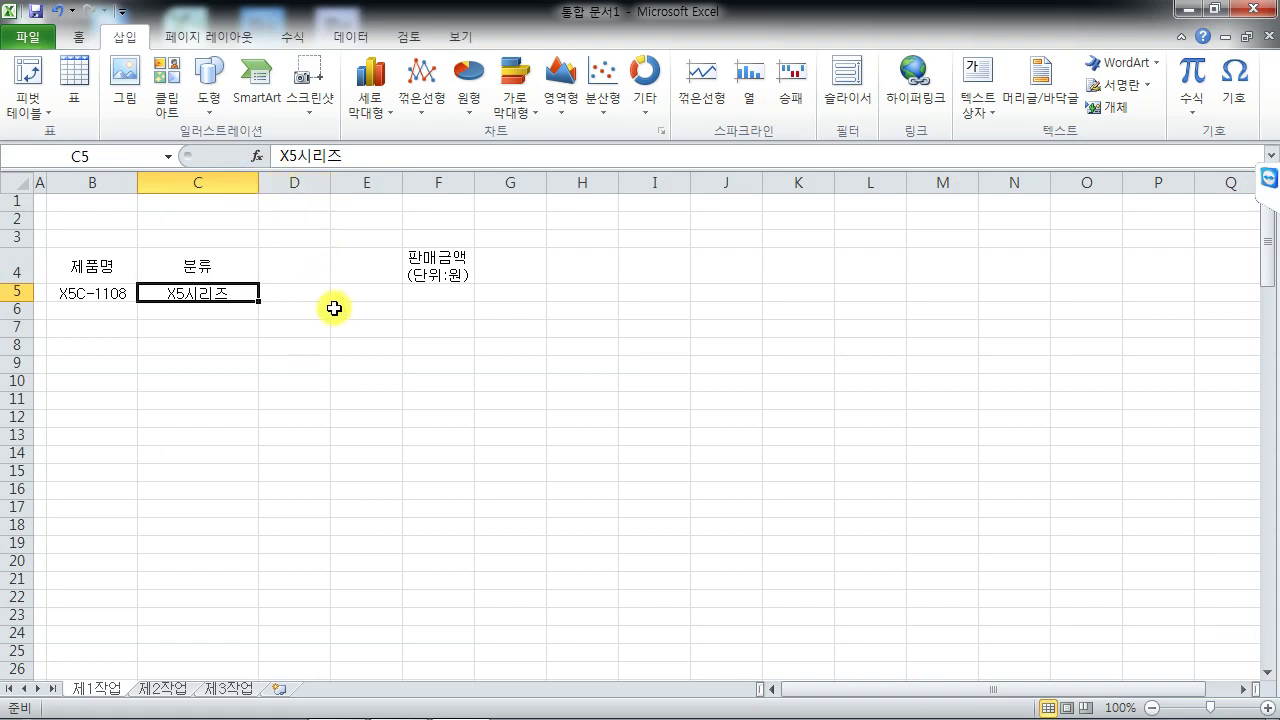
pyautogui.press('pagedown')
pyautogui.press('pagedown')
pyautogui.press('pagedown')
pyautogui.press('pagedown')
pyautogui.press('pagedown')
pyautogui.press('pagedown')
pyautogui.press('pagedown')
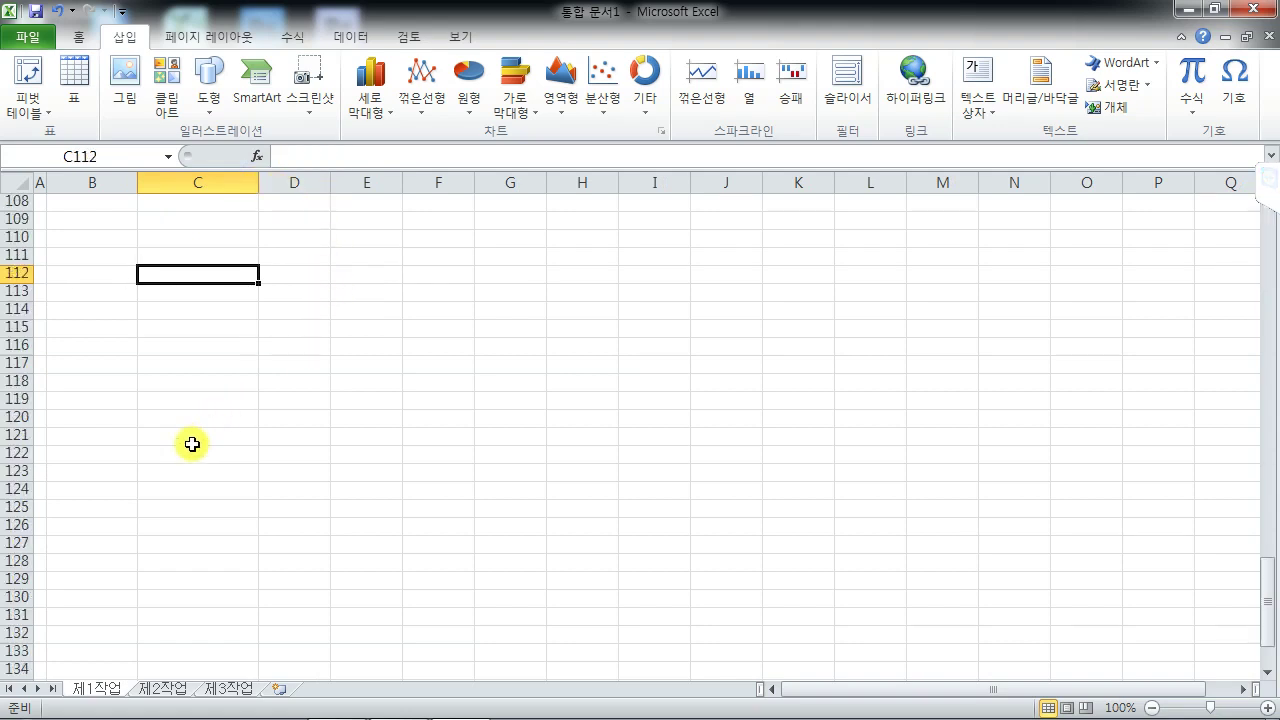
pyautogui.press('pageup')
pyautogui.press('pageup')
pyautogui.press('Down')
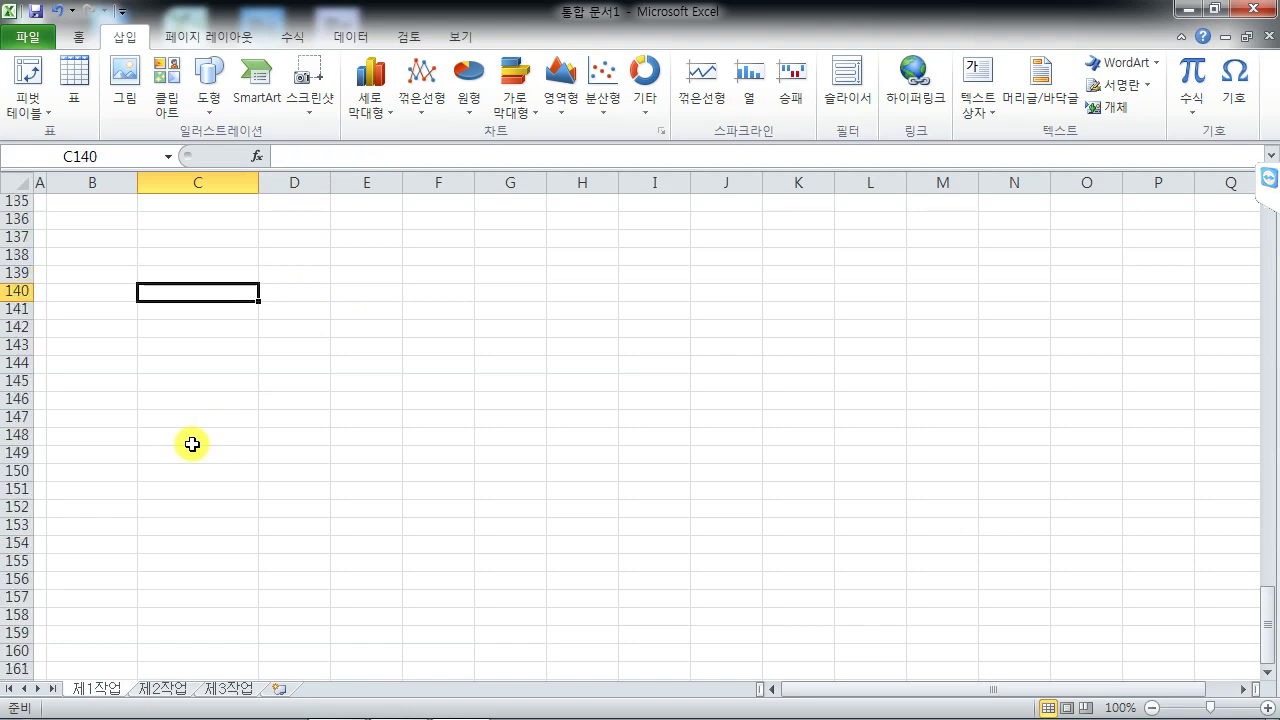
pyautogui.press('pageup')
pyautogui.press('pageup')
pyautogui.press('pageup')
pyautogui.press('pageup')
pyautogui.press('pageup')
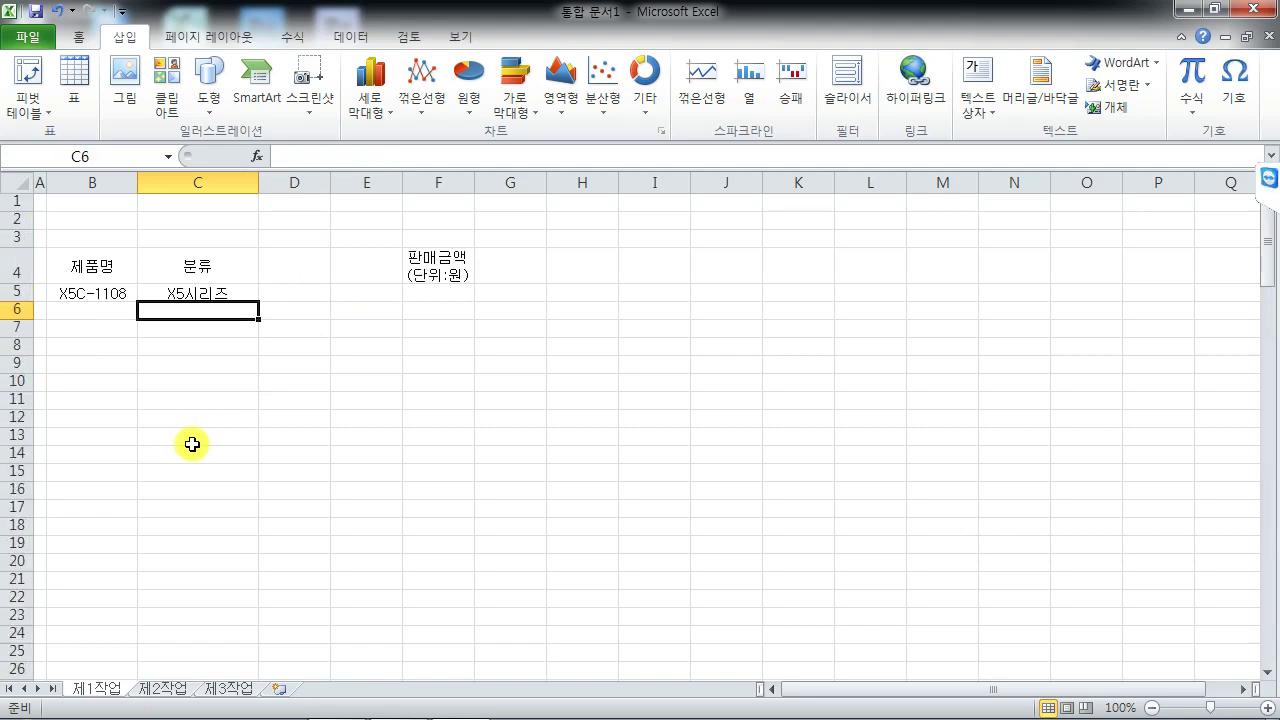
pyautogui.click(194, 271)
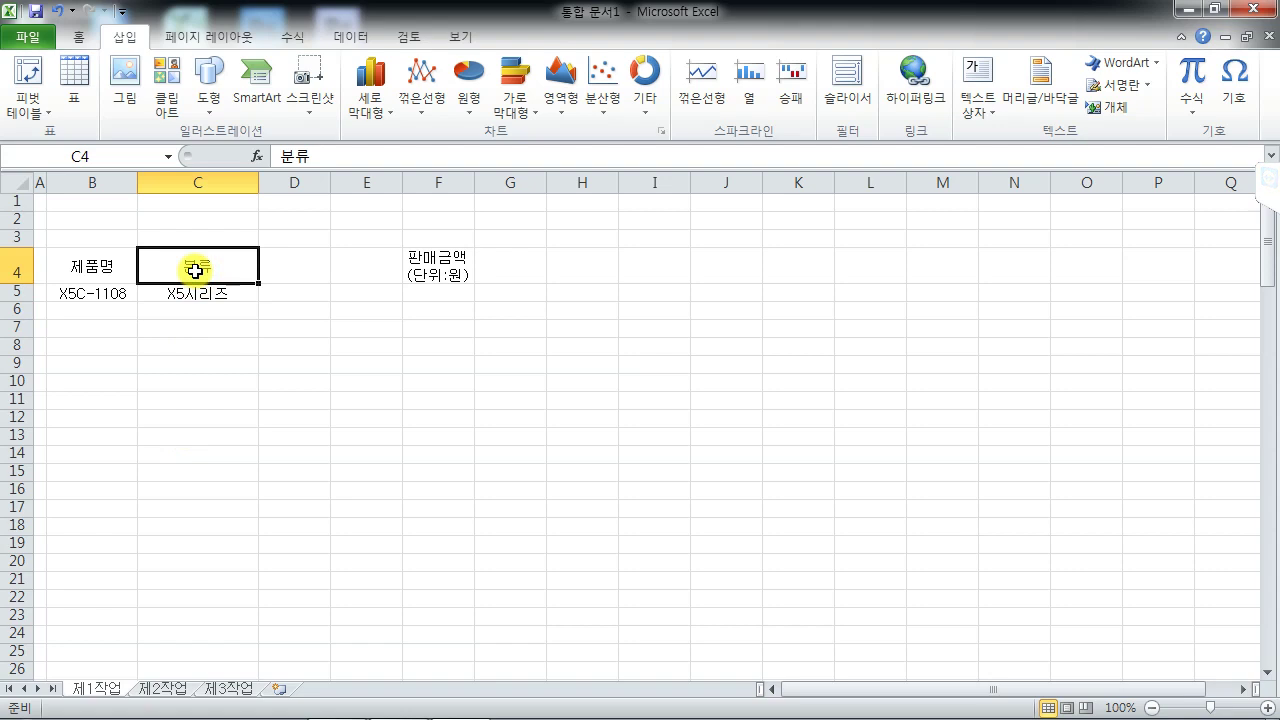
pyautogui.moveTo(108, 266); pyautogui.dragTo(599, 438)
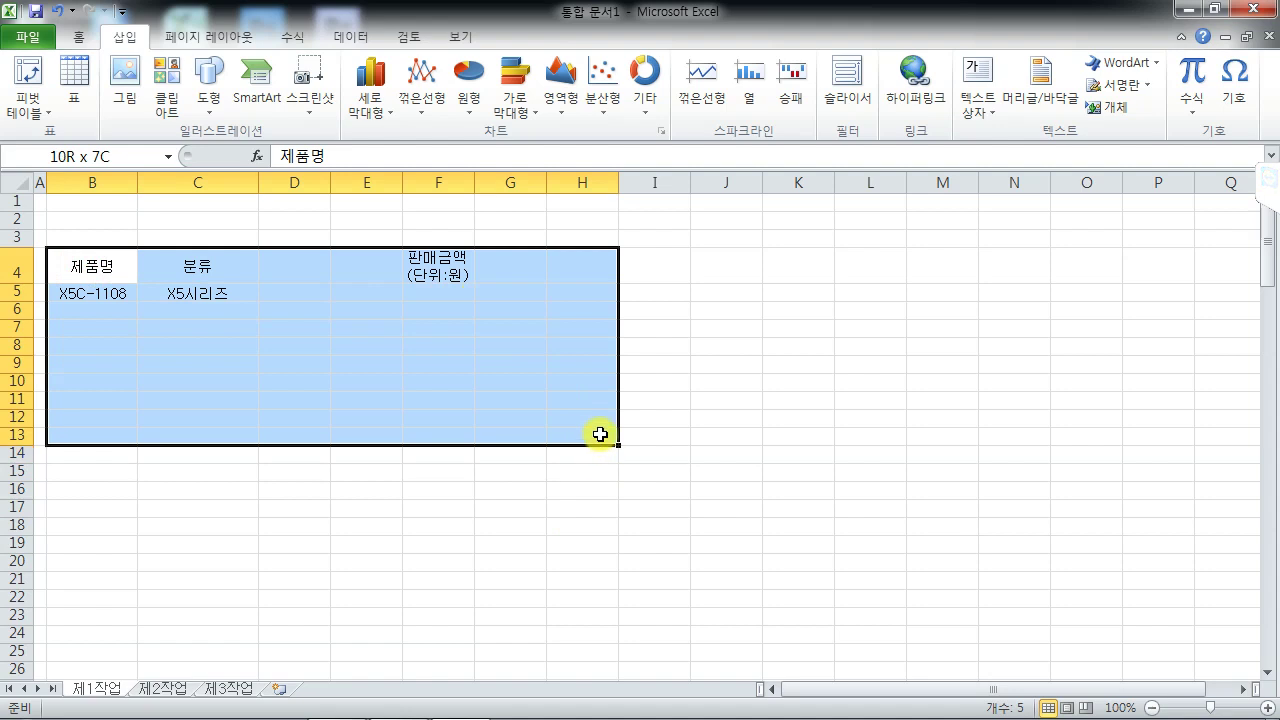
pyautogui.click(428, 377)
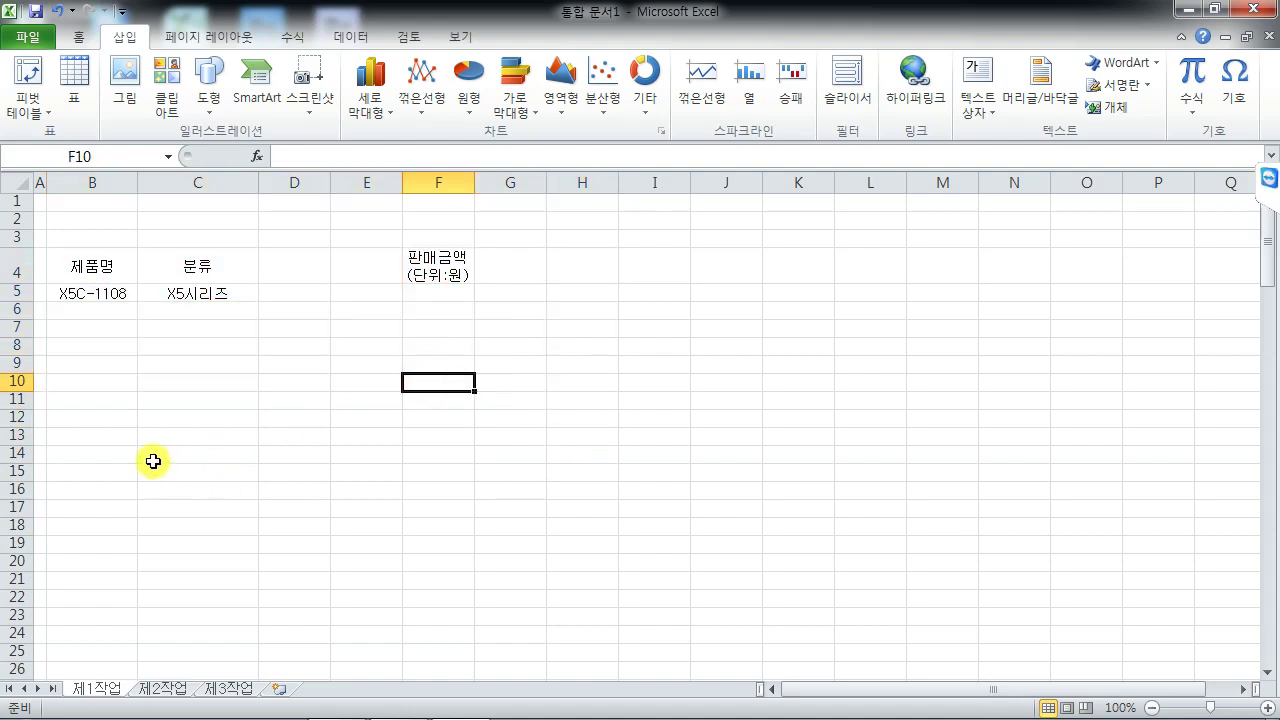
pyautogui.click(88, 433)
pyautogui.click(281, 436)
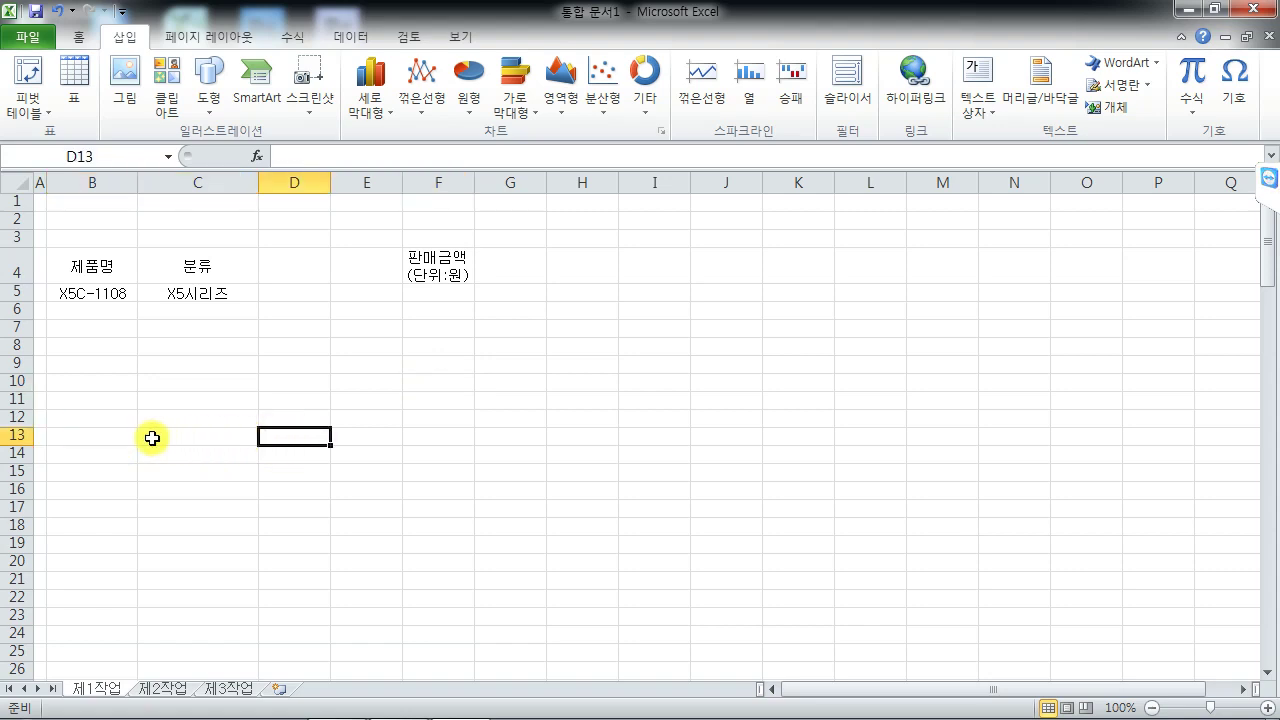
# Merge and center cells B13:D13 beneath the product rows
pyautogui.moveTo(83, 437); pyautogui.dragTo(270, 438)
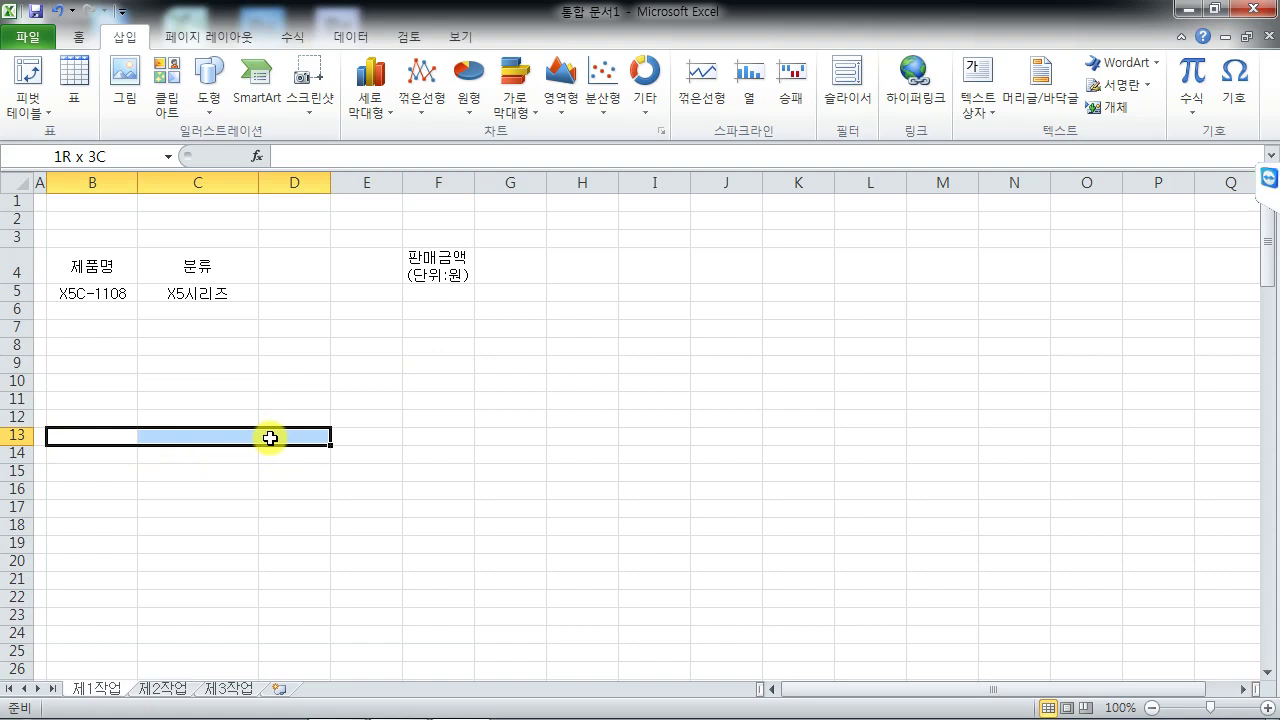
pyautogui.click(78, 36)
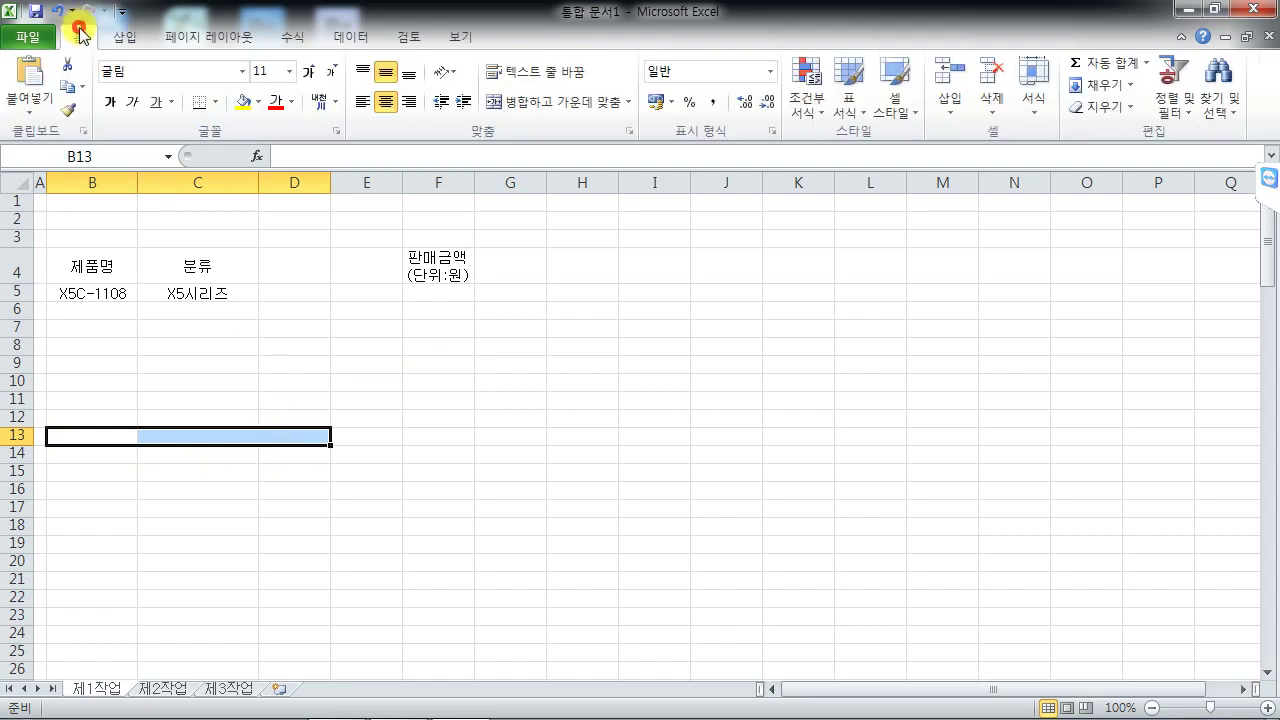
pyautogui.click(570, 104)
# Enter the label 레이싱용 드론 판매수량 평균 in the merged cell B13:D13
pyautogui.write('레이시')
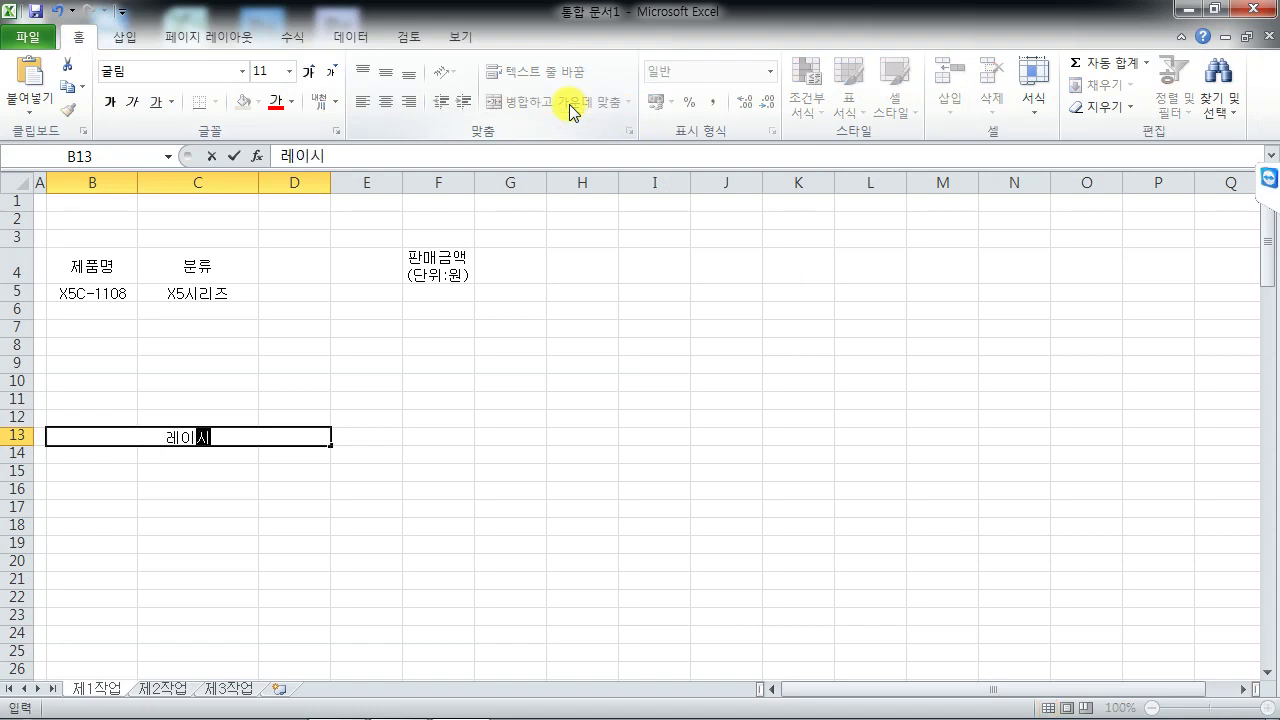
pyautogui.write('ㅇ용')
pyautogui.write(' 드론 파')
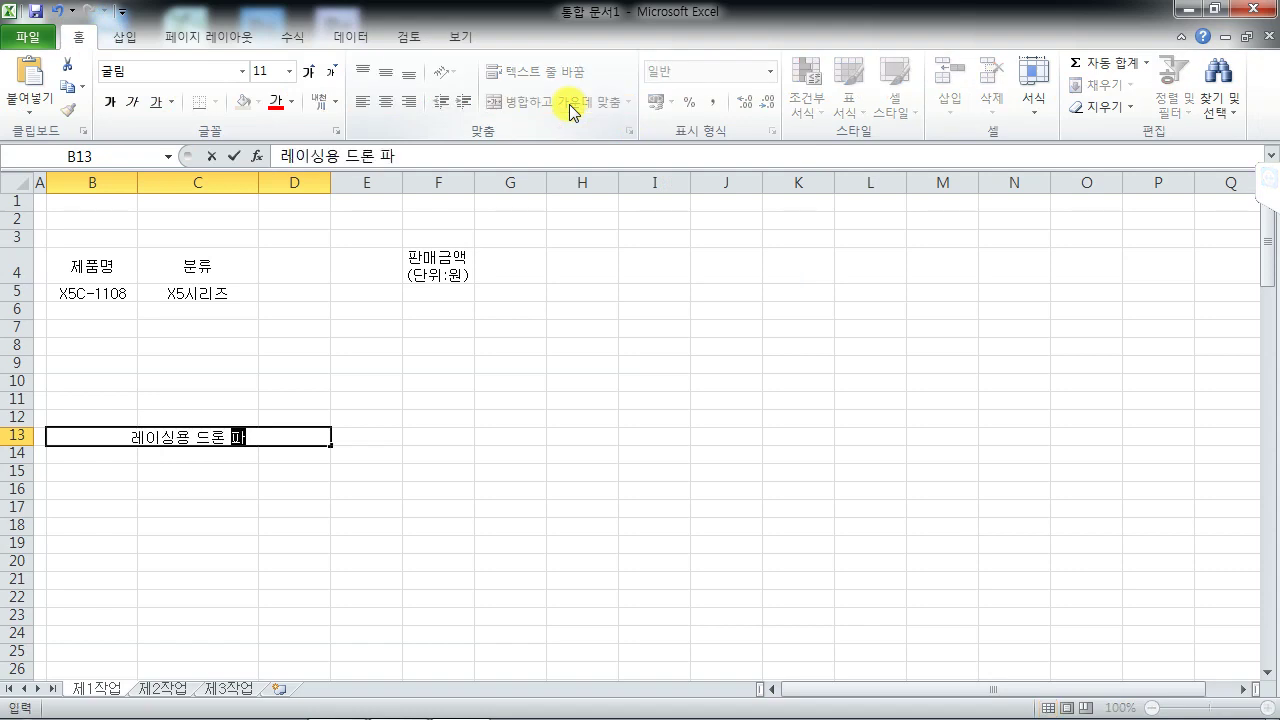
pyautogui.write('매수량 평규')
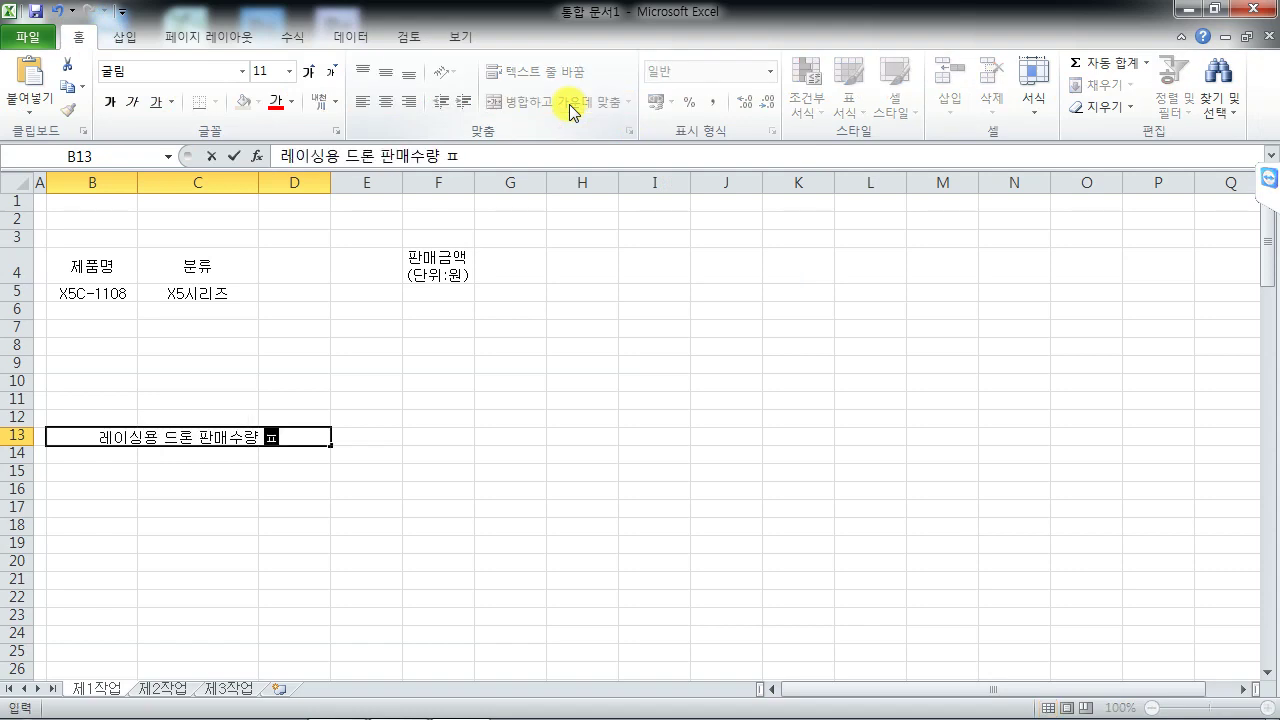
pyautogui.write('ㄴ')
pyautogui.press('Return')
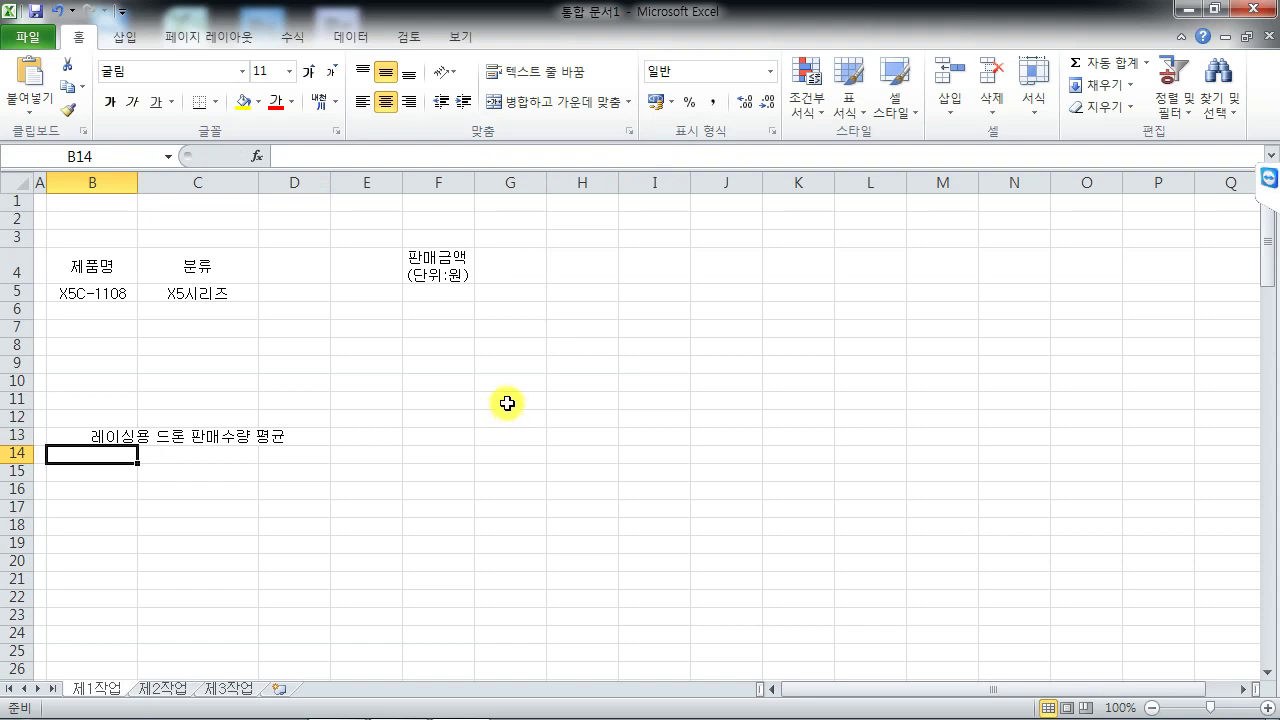
# Open the recently used workbook Ch2(입력) containing the completed product table
pyautogui.click(28, 37)
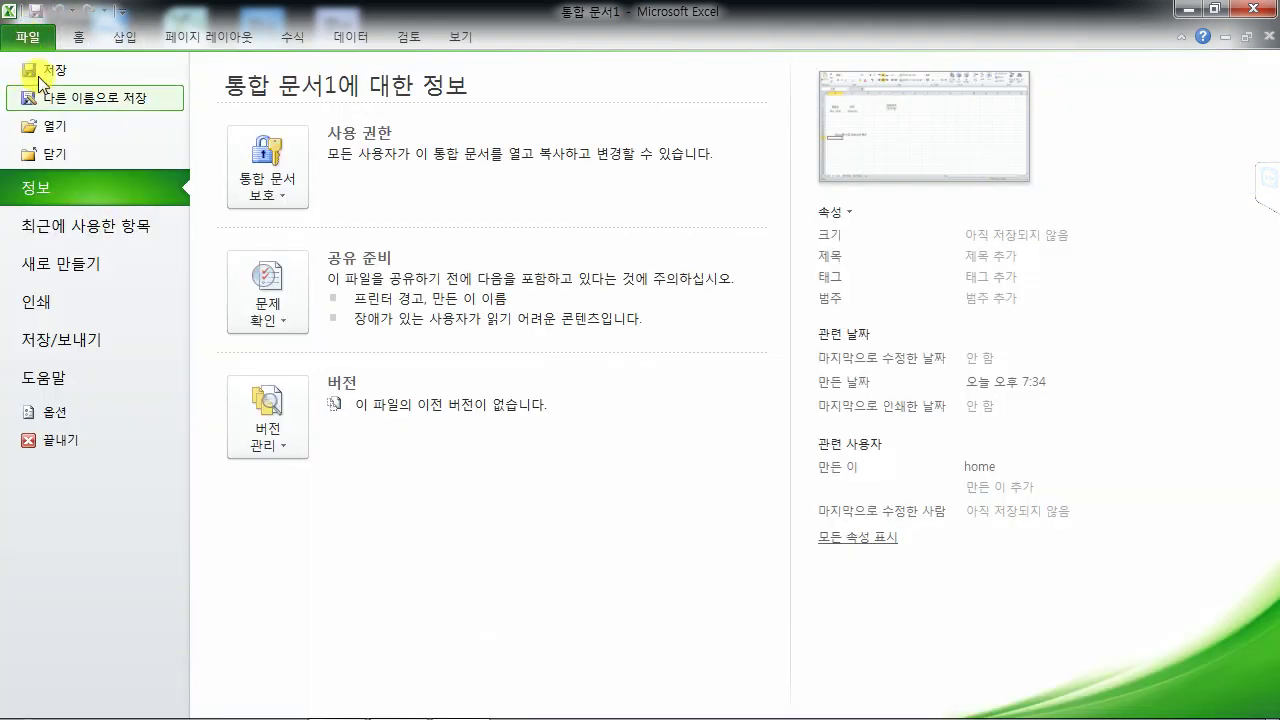
pyautogui.click(85, 226)
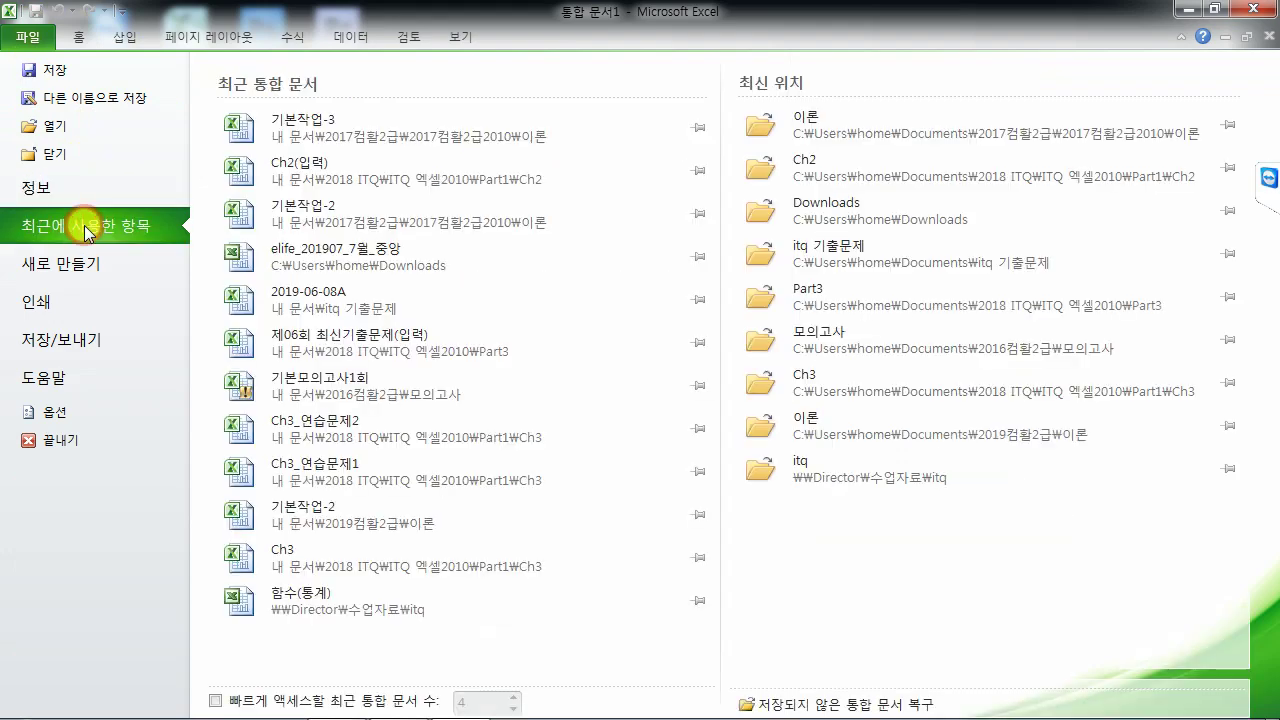
pyautogui.click(315, 182)
pyautogui.click(297, 350)
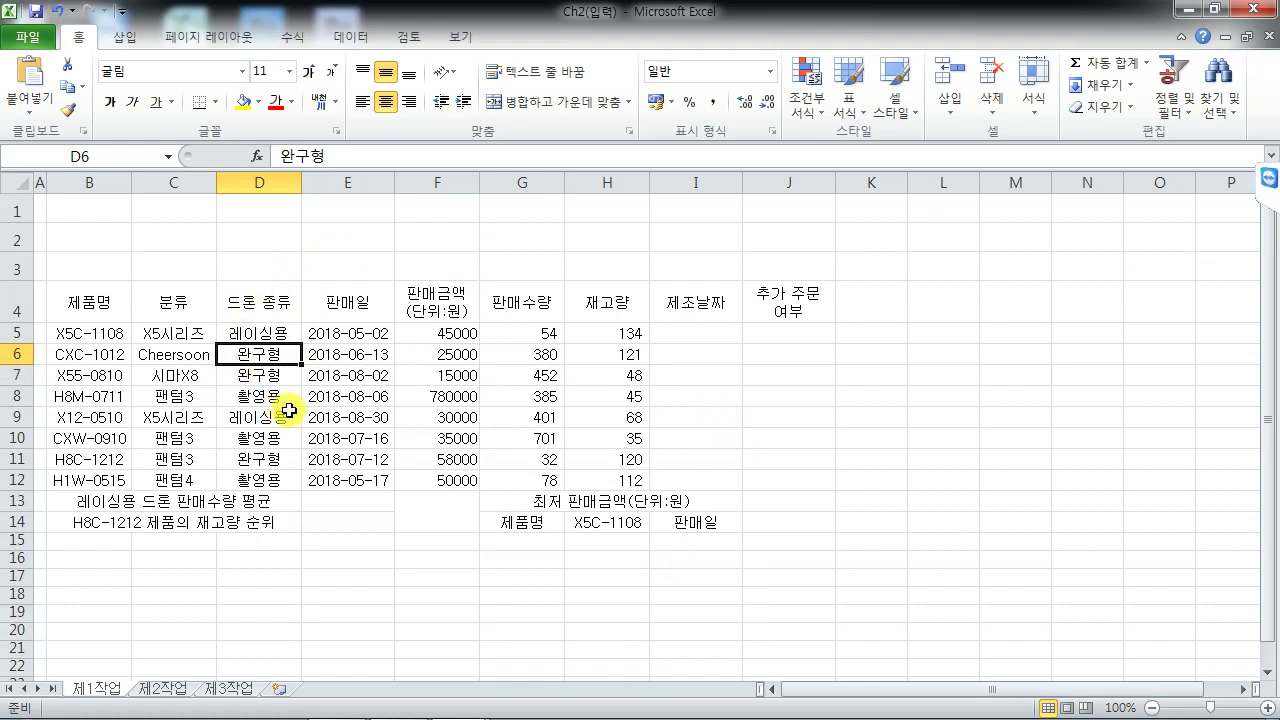
# Apply all borders to the whole table B4:J14, plus a thick box border around its outside
pyautogui.moveTo(106, 300); pyautogui.dragTo(793, 507)
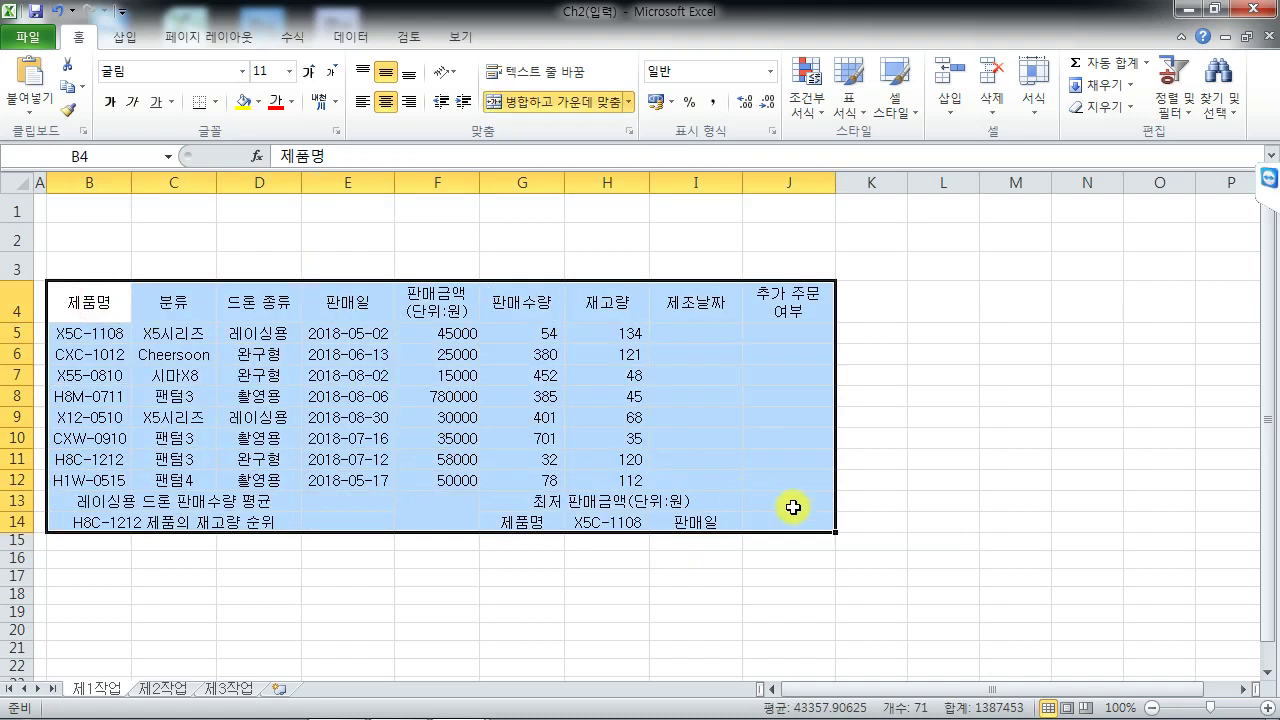
pyautogui.click(216, 102)
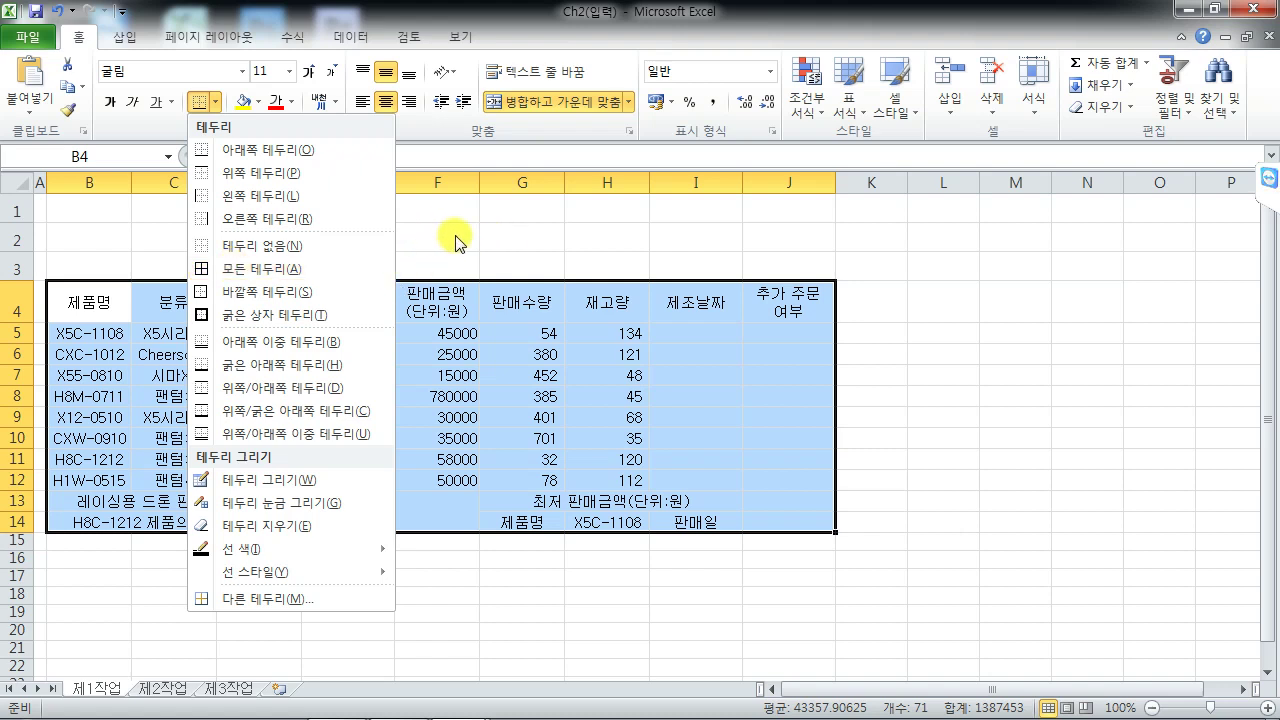
pyautogui.click(240, 272)
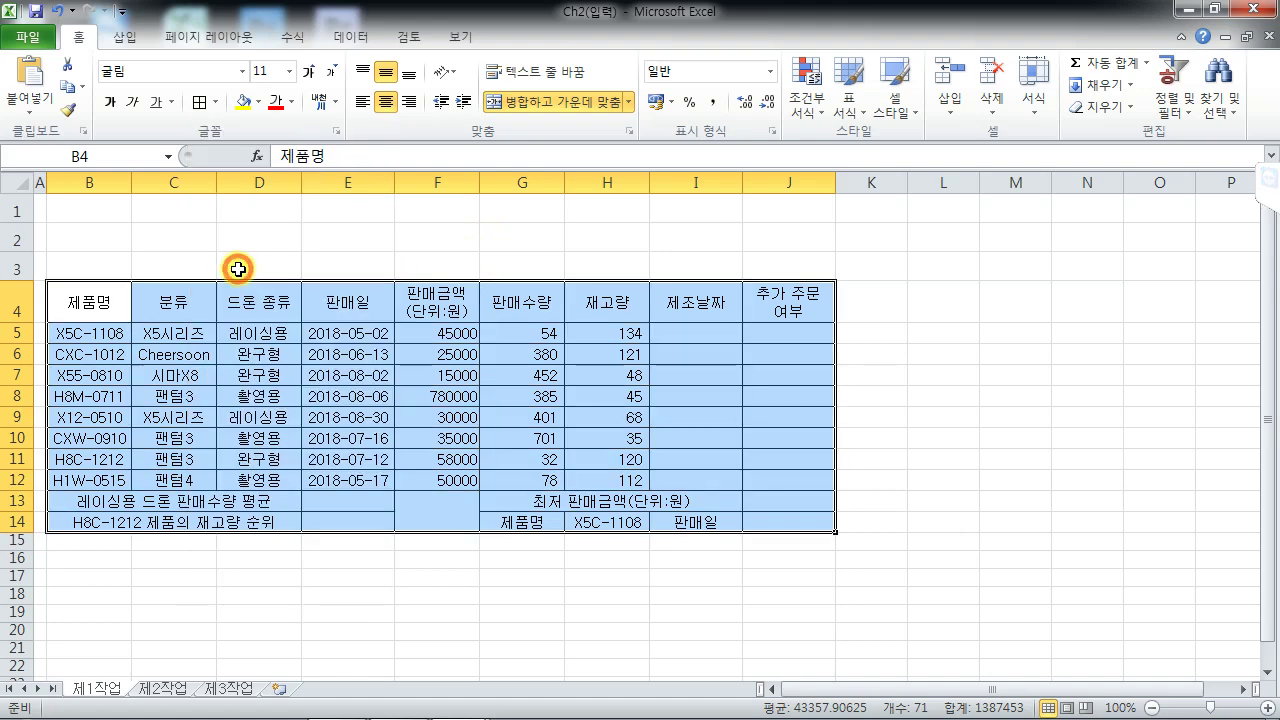
pyautogui.click(218, 102)
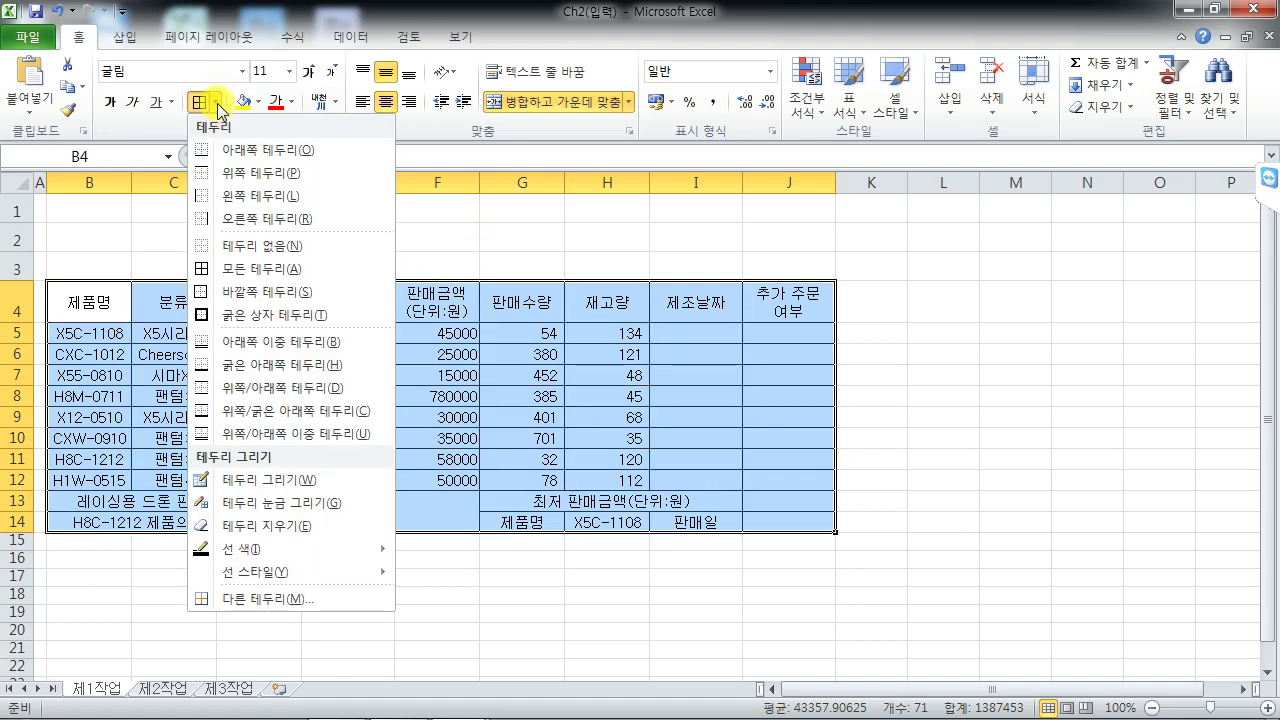
pyautogui.click(253, 316)
pyautogui.click(335, 395)
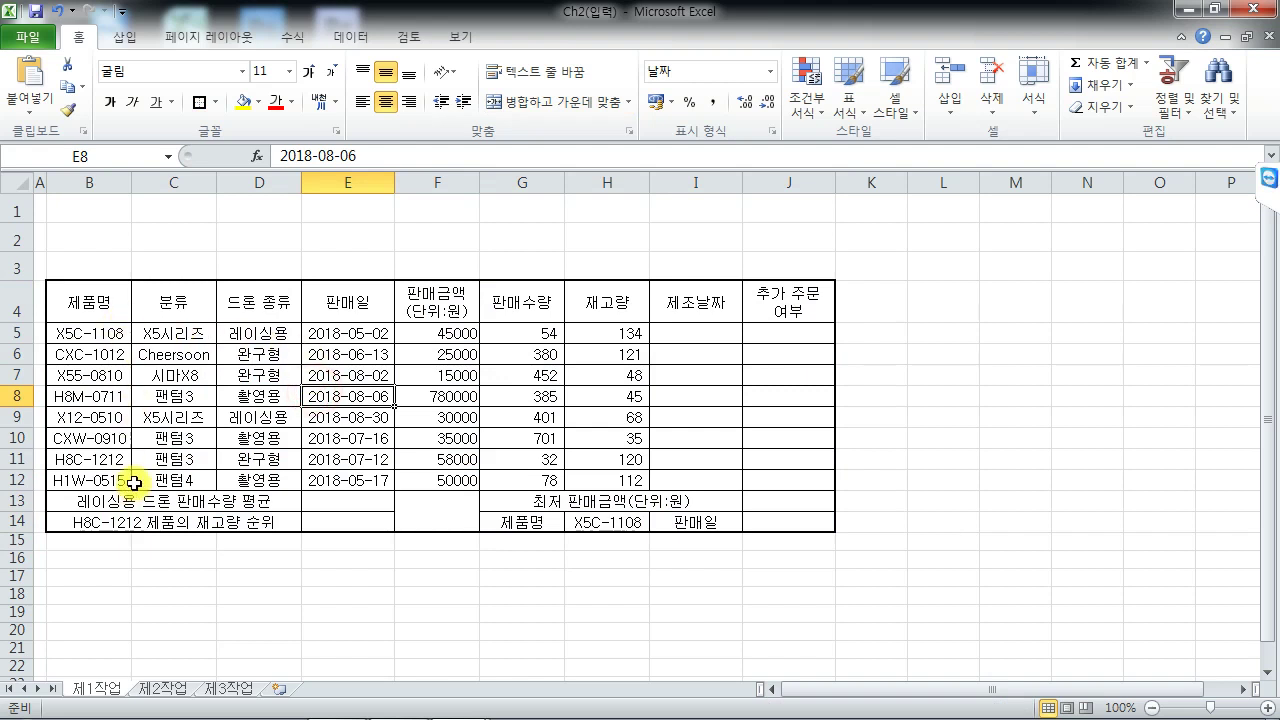
# Put a thick box border around the product data rows B5:J12
pyautogui.moveTo(115, 315); pyautogui.dragTo(787, 302)
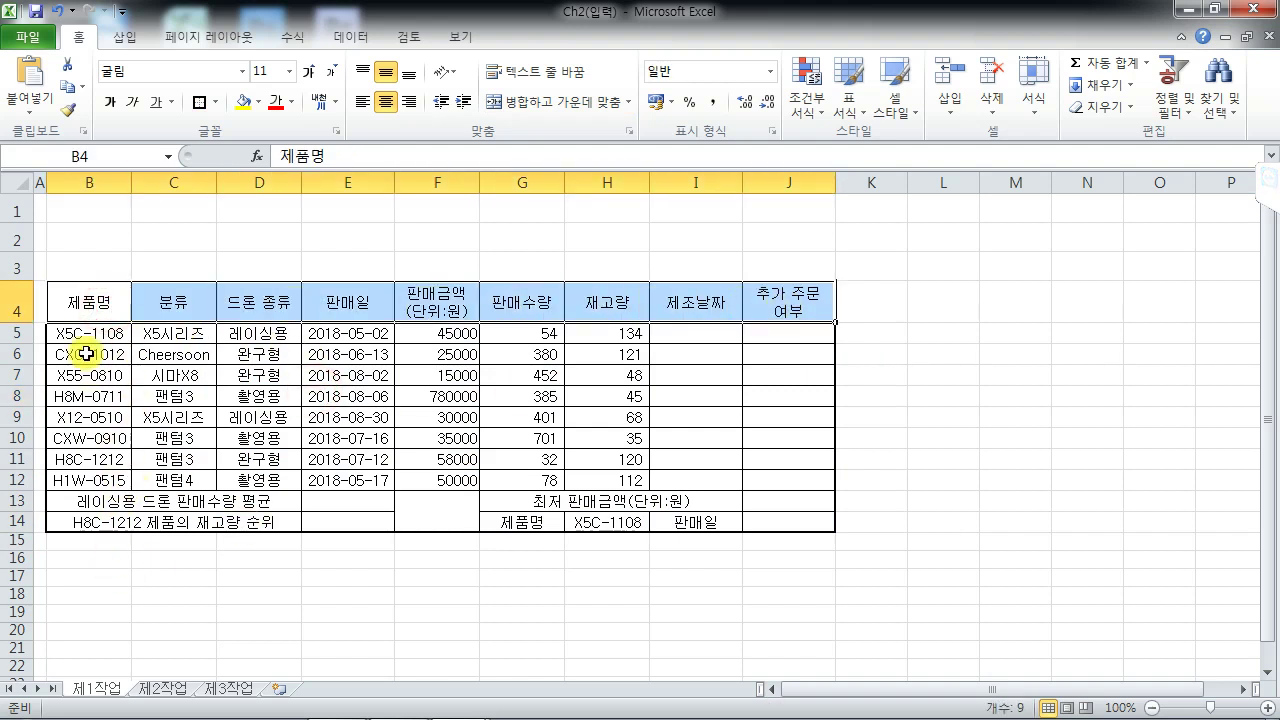
pyautogui.moveTo(85, 333); pyautogui.dragTo(815, 474)
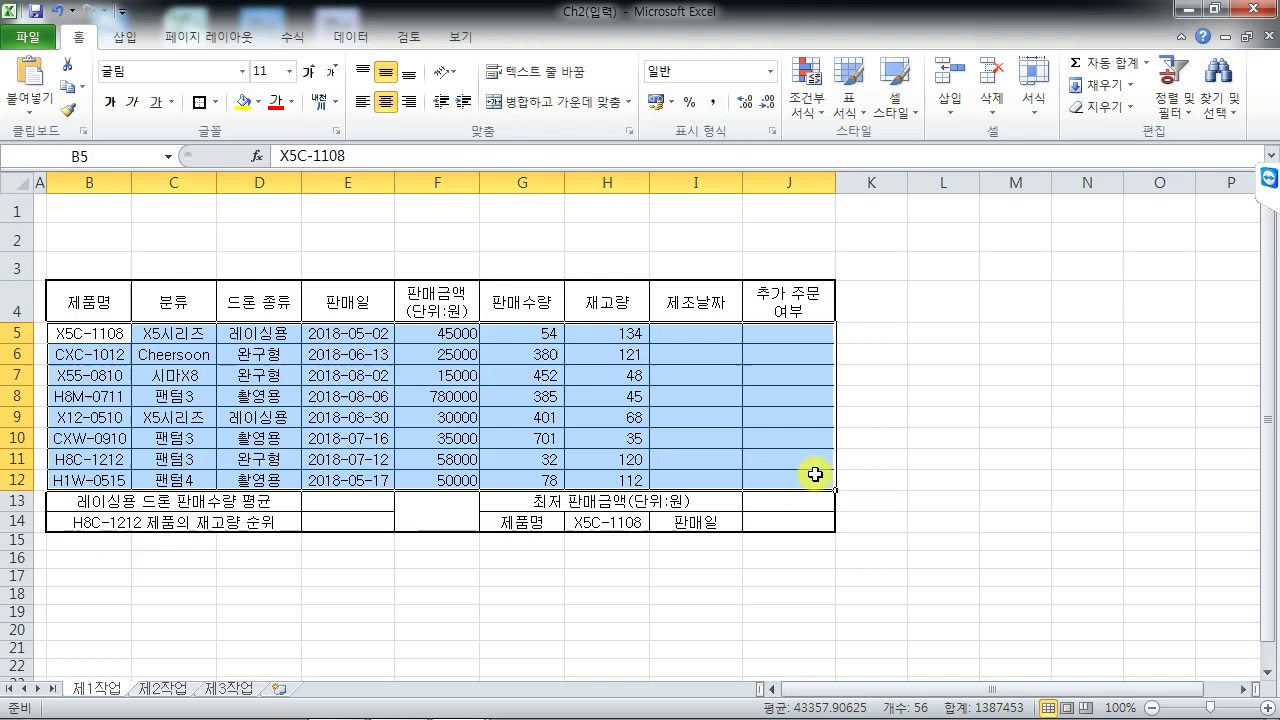
pyautogui.click(196, 101)
pyautogui.click(308, 394)
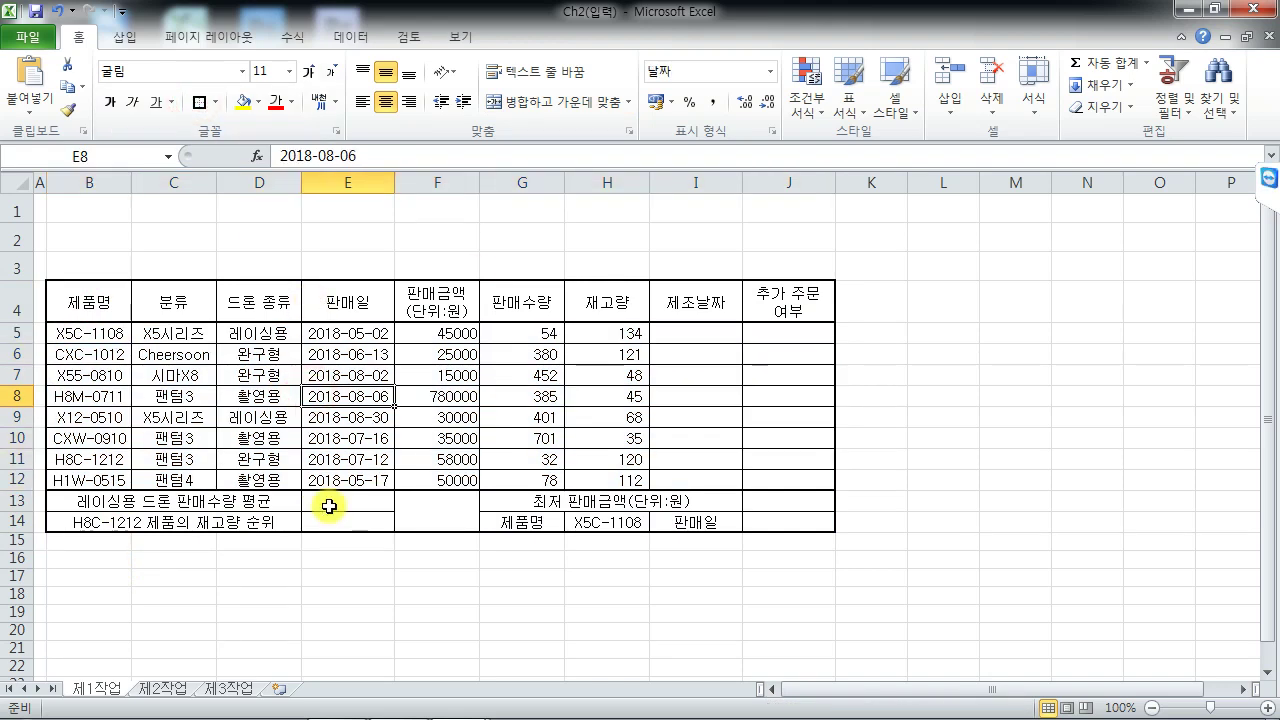
# Fill the header row B4:J4 and the label cells G14 and I14 with standard orange
pyautogui.moveTo(106, 300); pyautogui.dragTo(770, 305)
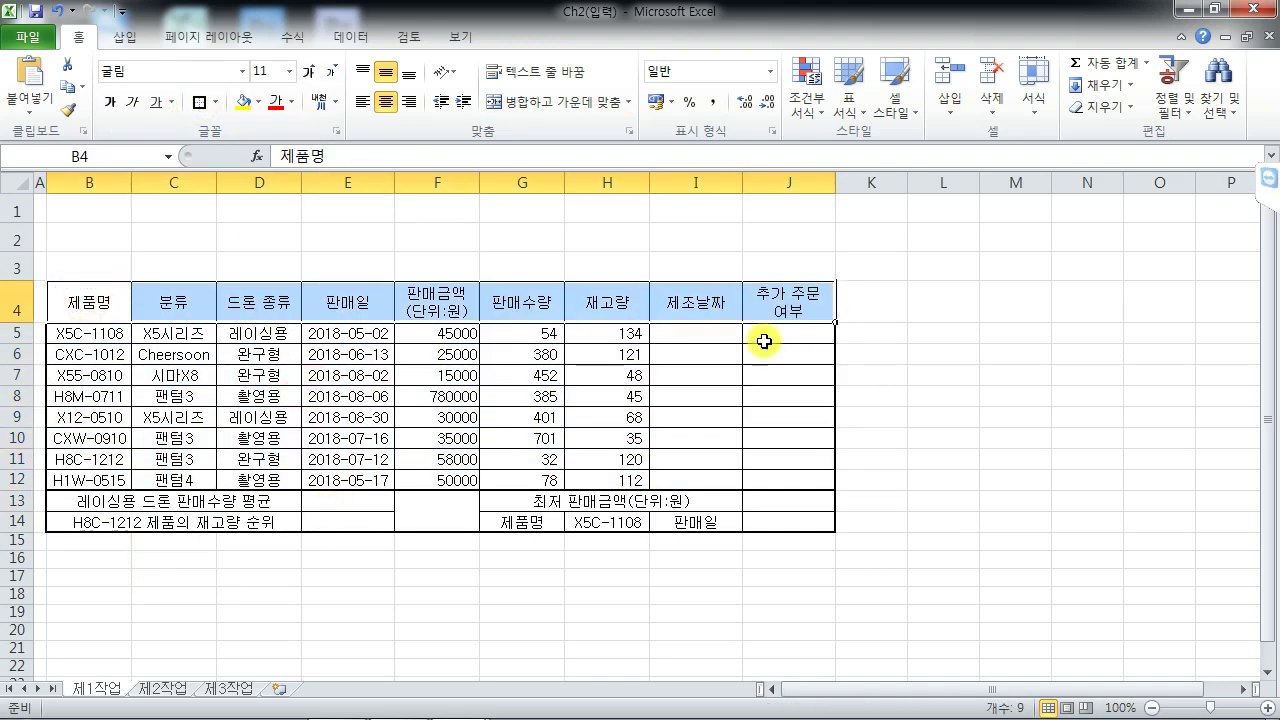
pyautogui.keyDown('ctrl'); pyautogui.click(546, 521); pyautogui.keyUp('ctrl')
pyautogui.keyDown('ctrl'); pyautogui.click(674, 520); pyautogui.keyUp('ctrl')
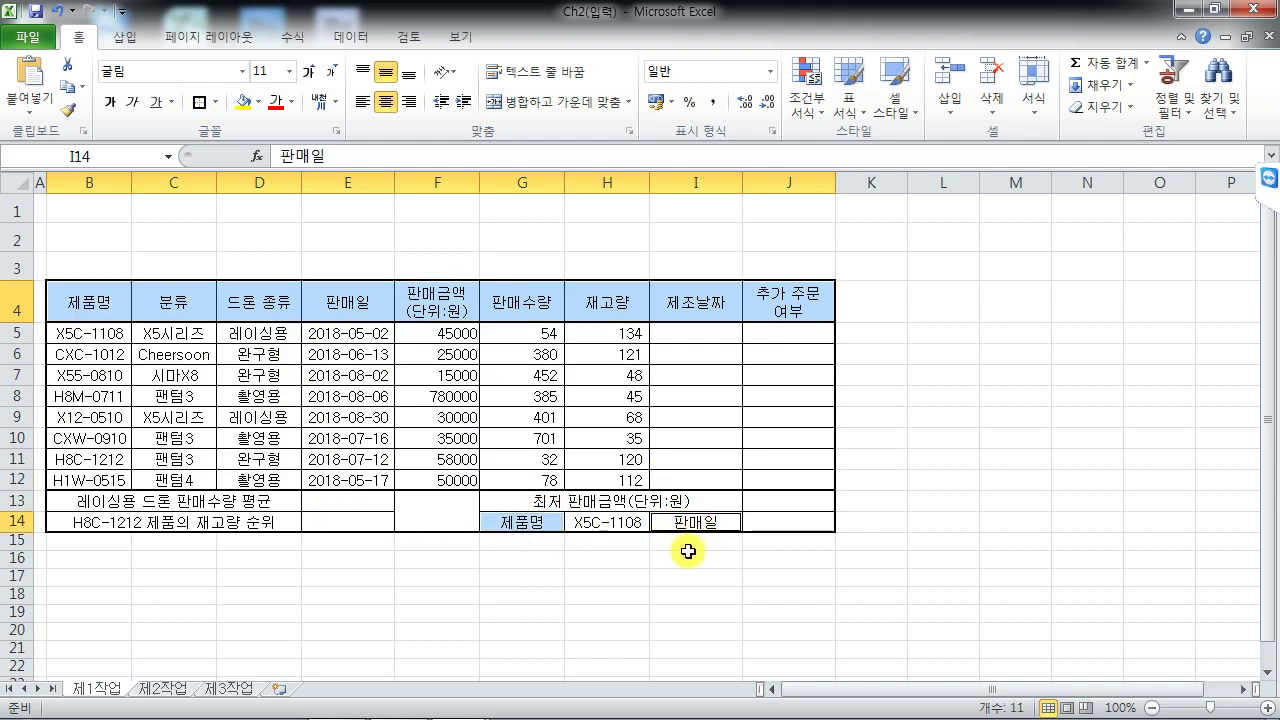
pyautogui.click(258, 102)
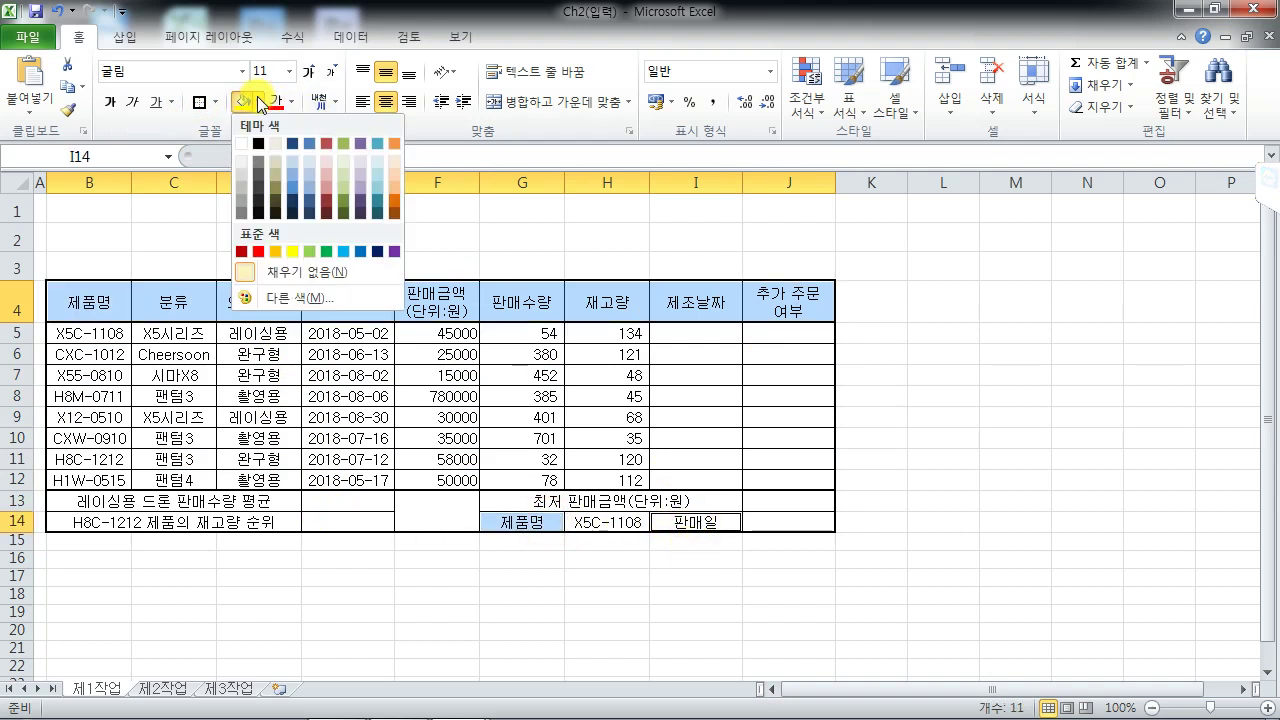
pyautogui.click(276, 251)
pyautogui.click(428, 510)
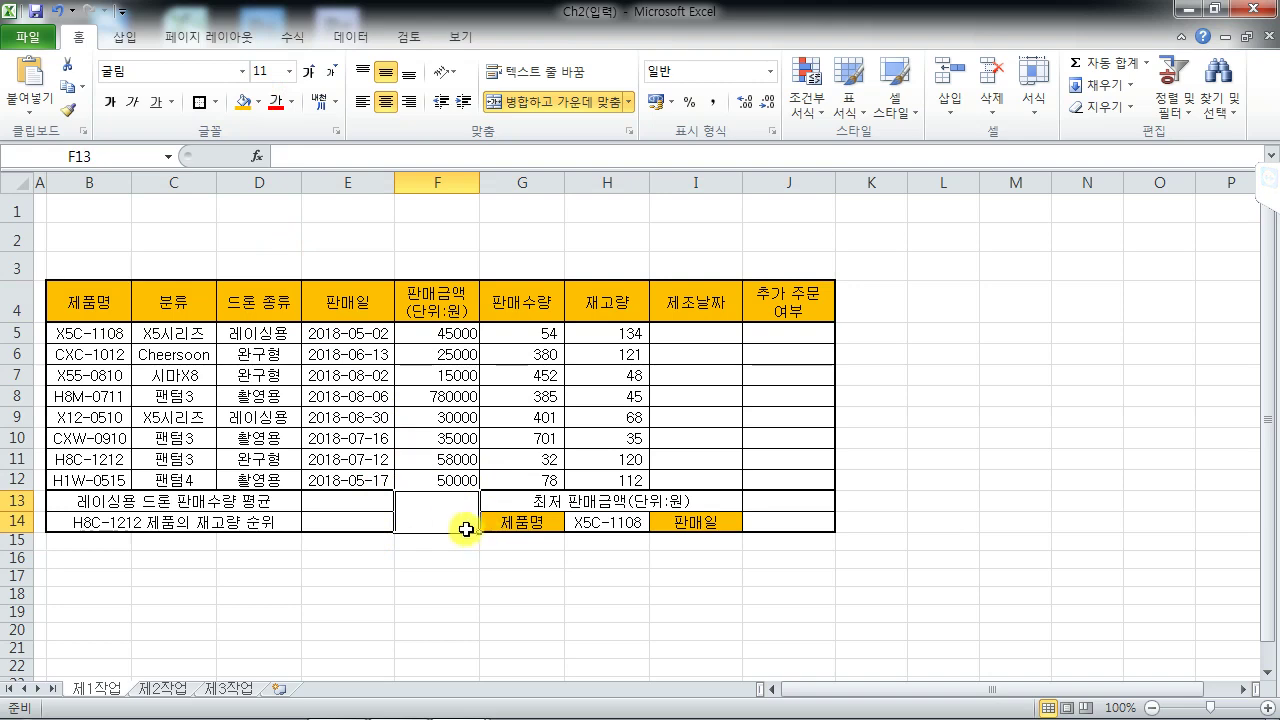
pyautogui.rightClick(437, 521)
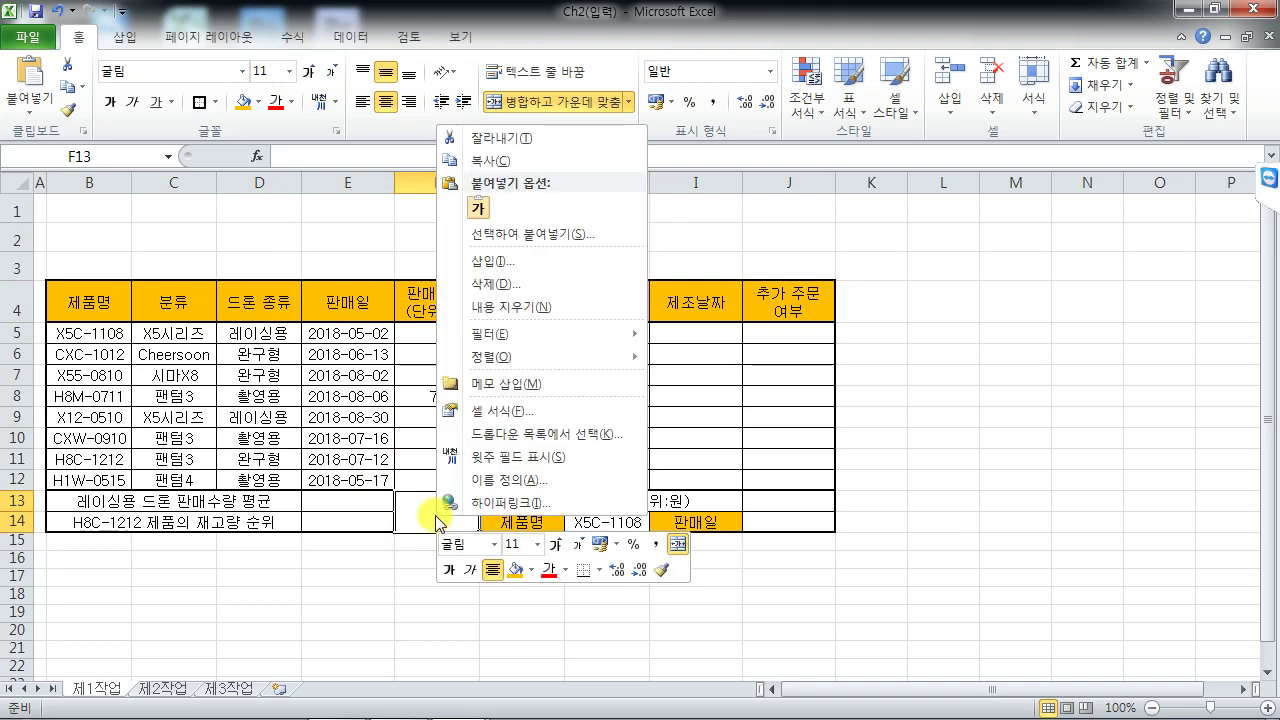
pyautogui.click(500, 410)
pyautogui.click(760, 187)
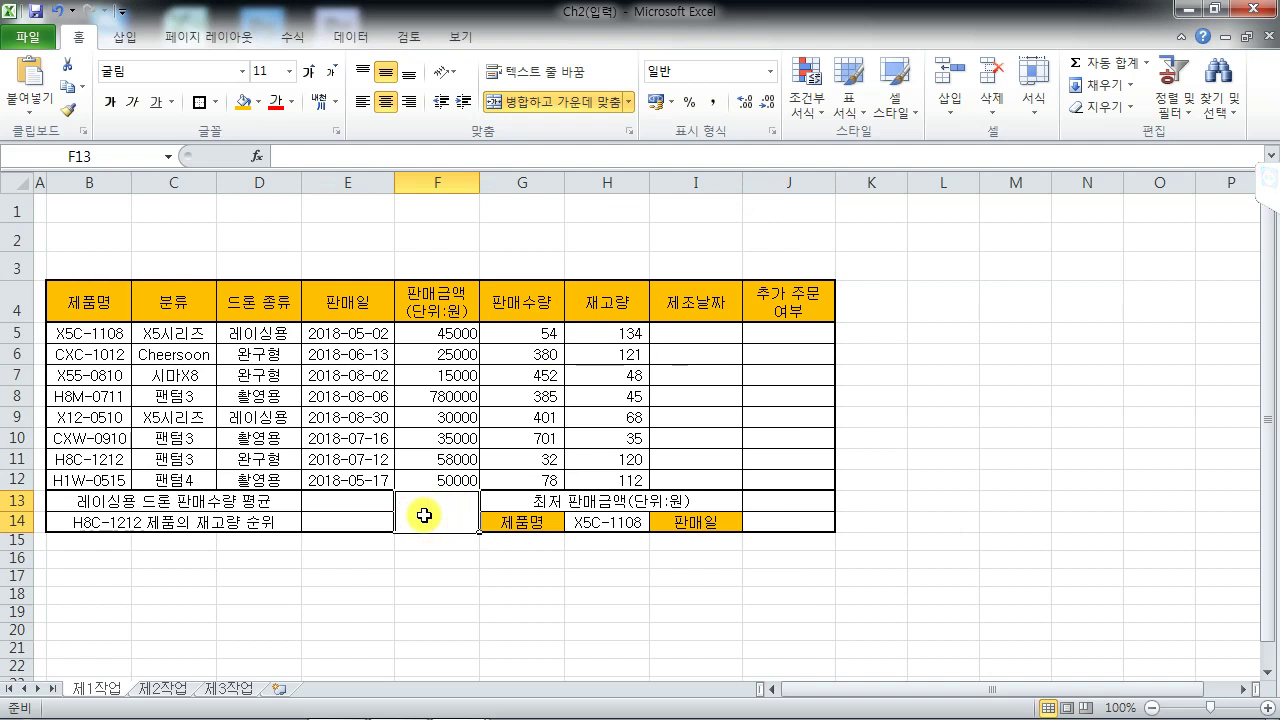
# Add both diagonal borders to the merged empty cell F13 so they form an X
pyautogui.hotkey('ctrl', '1')
pyautogui.click(548, 52)
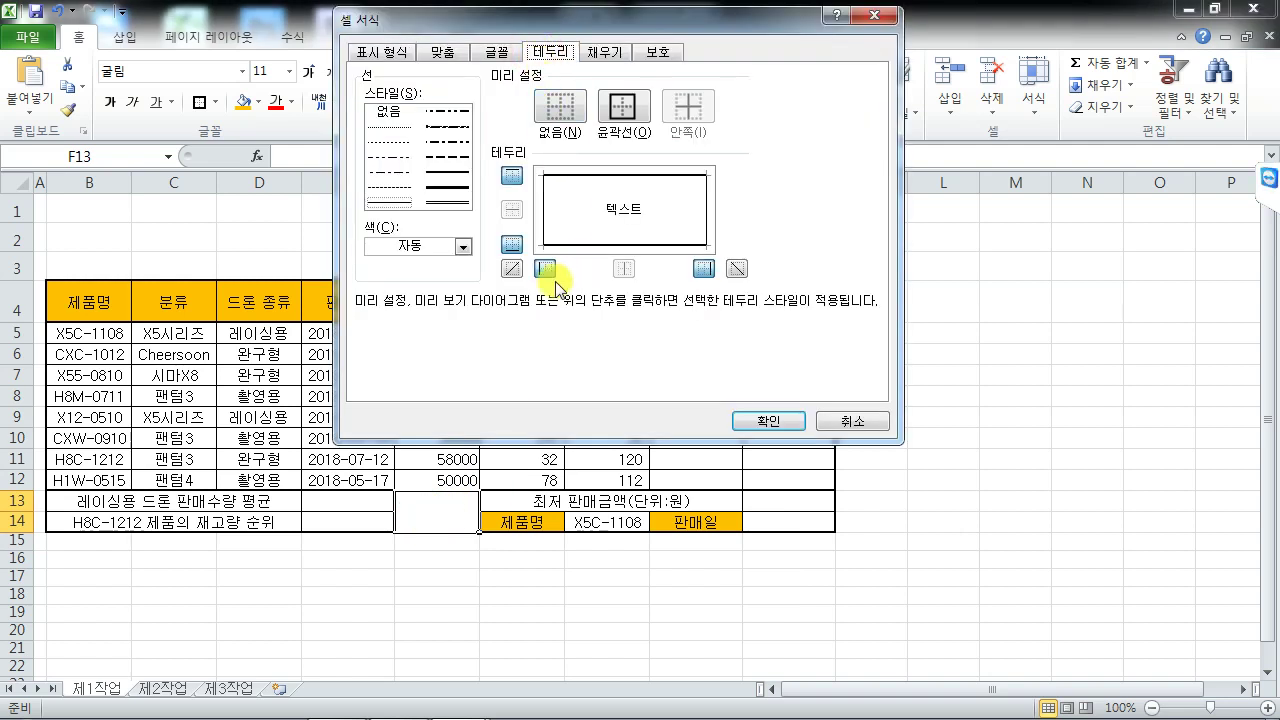
pyautogui.click(512, 269)
pyautogui.click(738, 270)
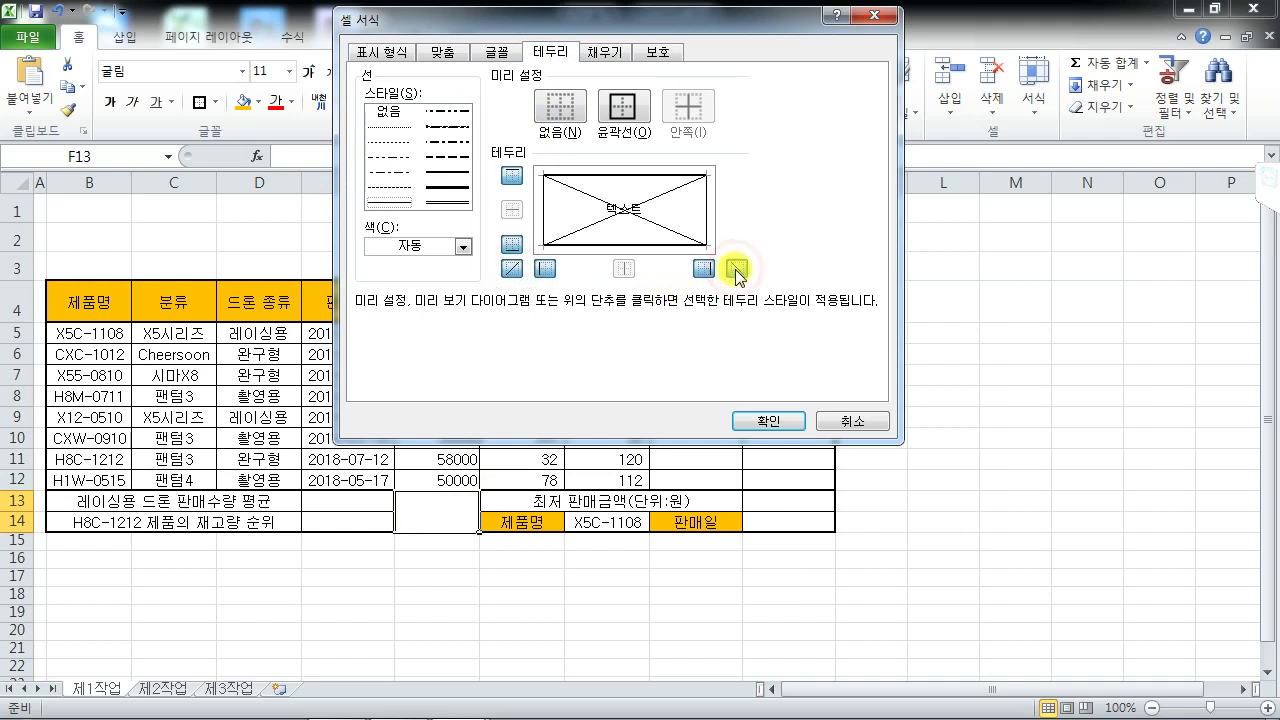
pyautogui.click(768, 421)
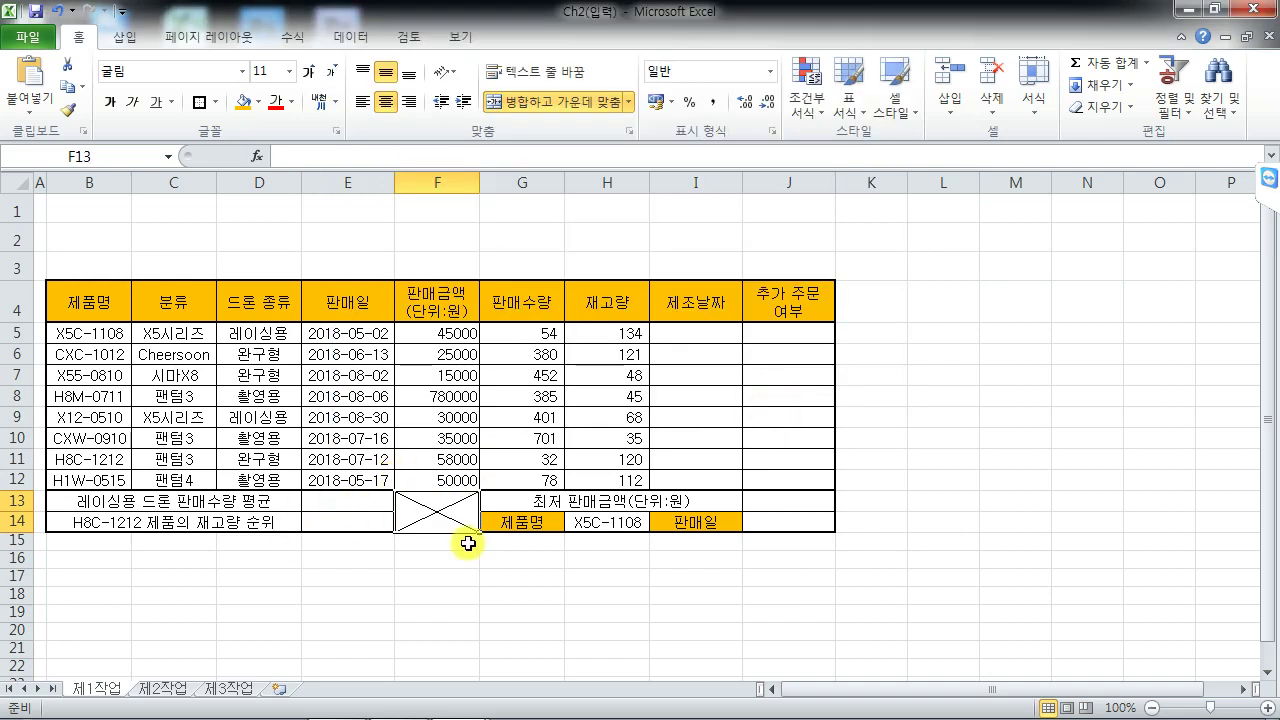
pyautogui.click(620, 522)
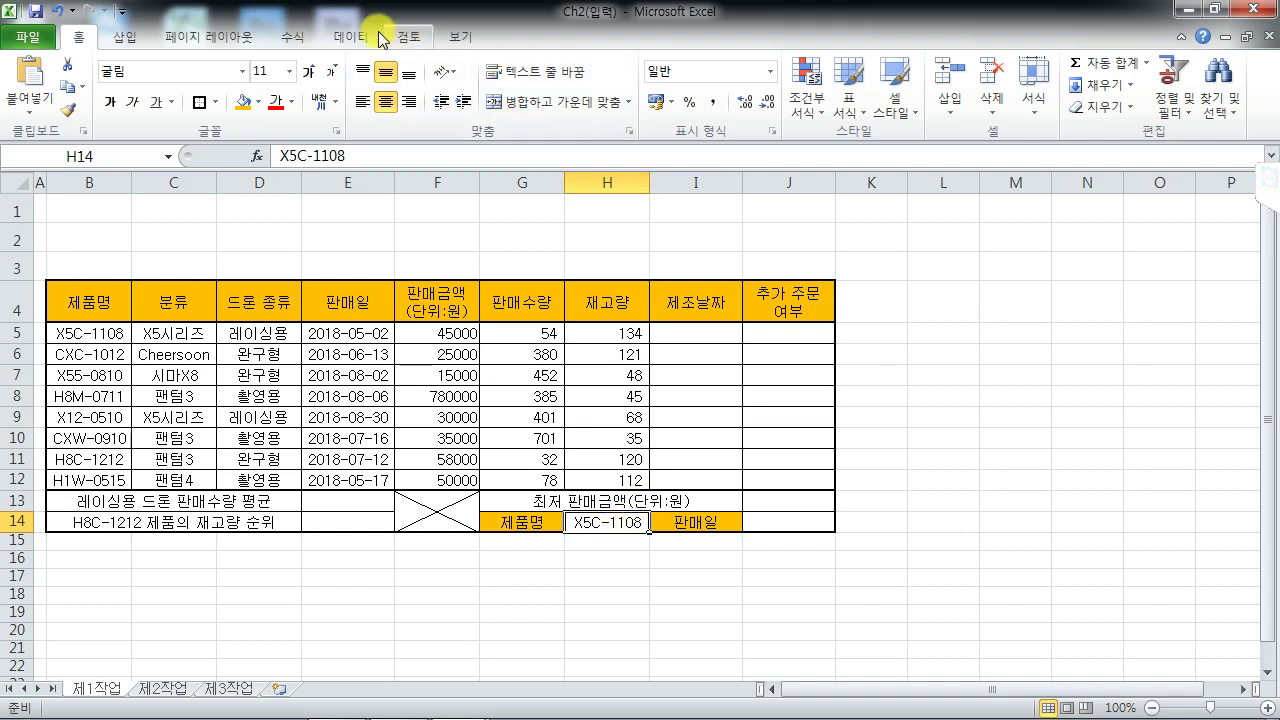
# Start a data validation rule for cell H14 that allows a list (목록)
pyautogui.click(346, 38)
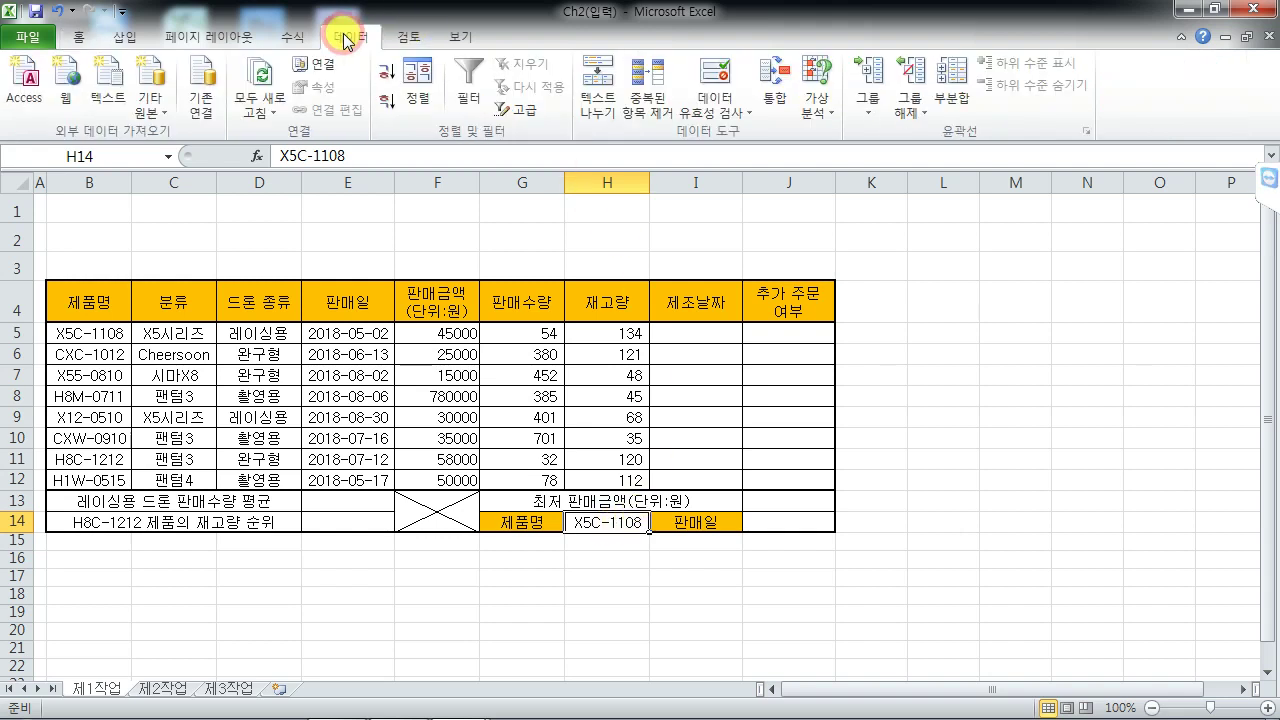
pyautogui.click(717, 75)
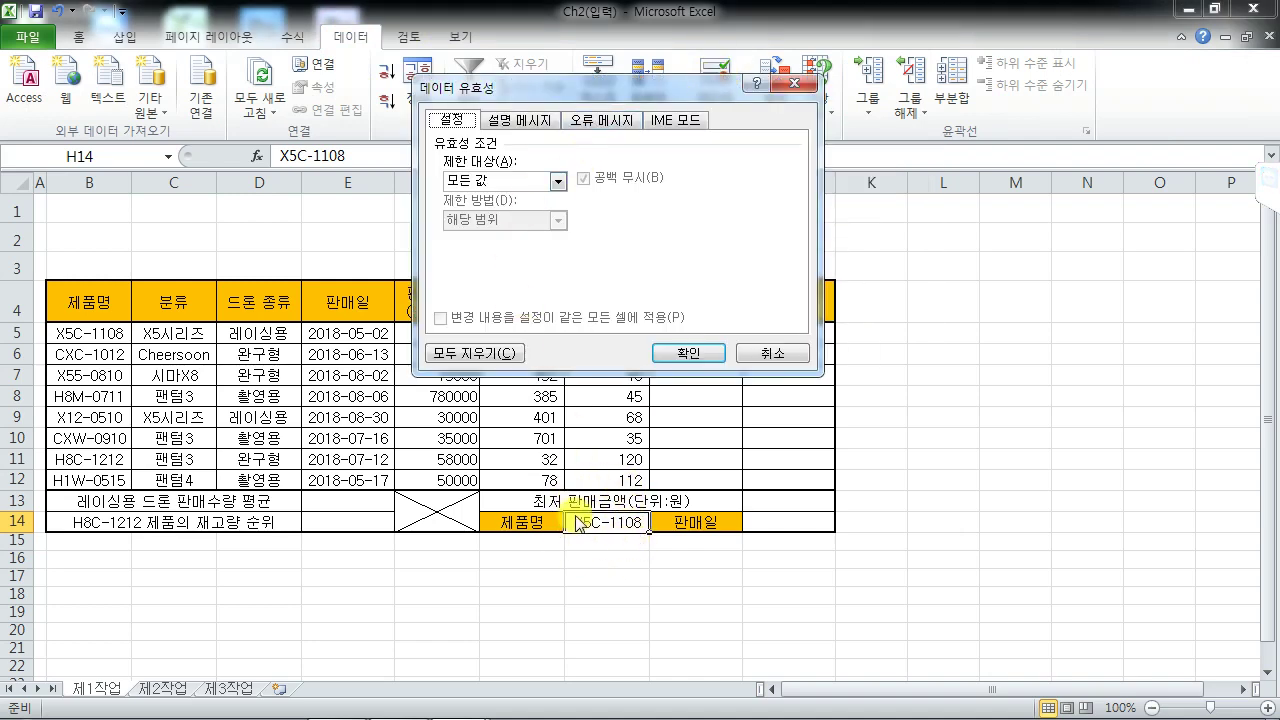
pyautogui.click(515, 183)
pyautogui.click(484, 234)
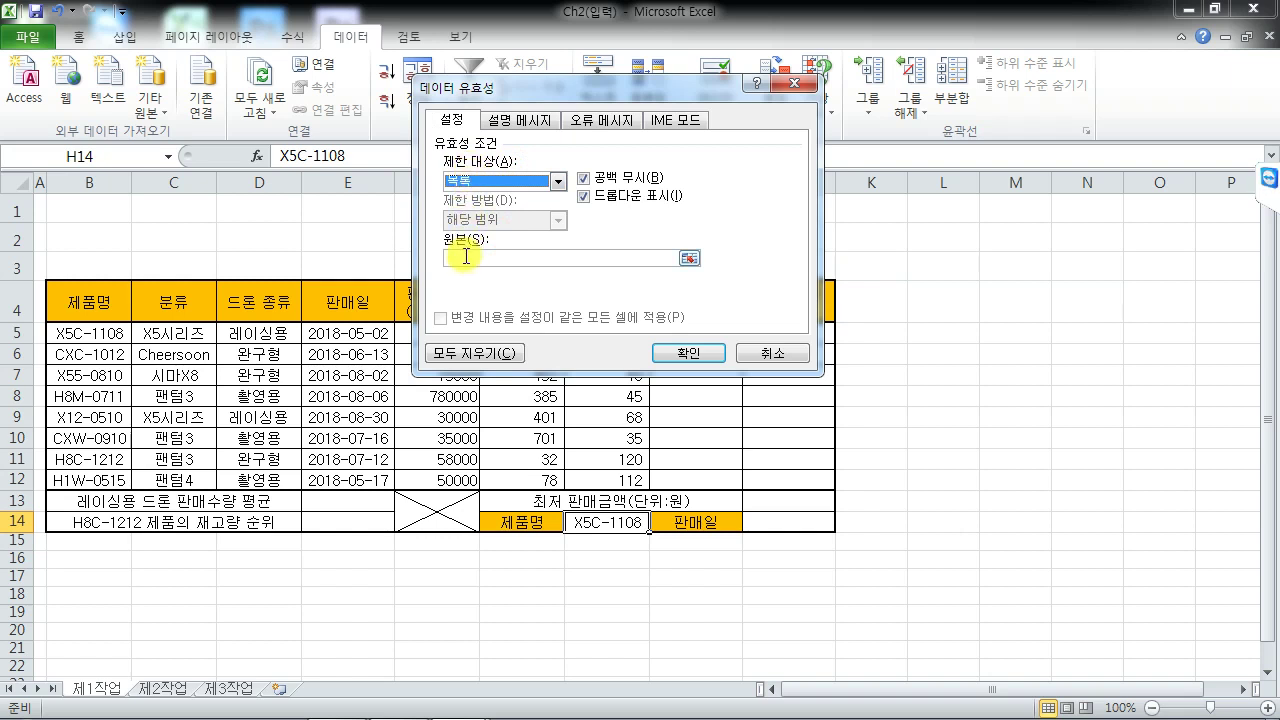
pyautogui.click(690, 260)
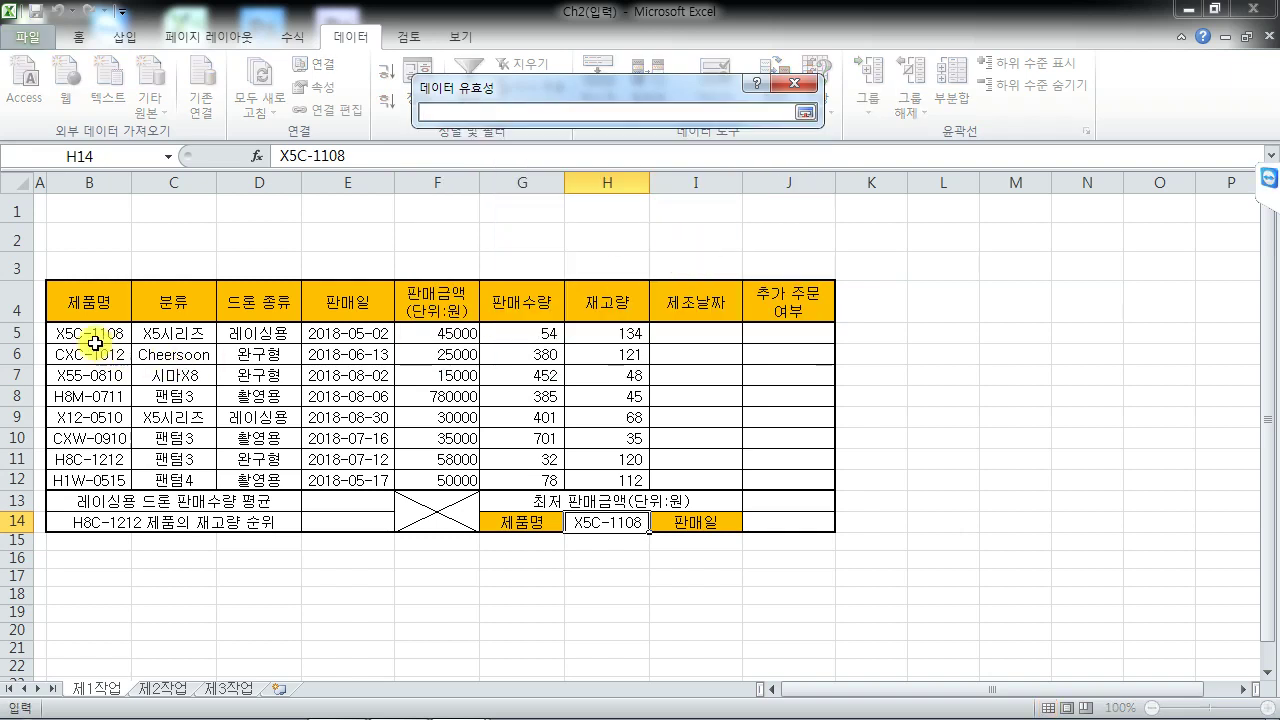
pyautogui.moveTo(88, 335); pyautogui.dragTo(90, 467)
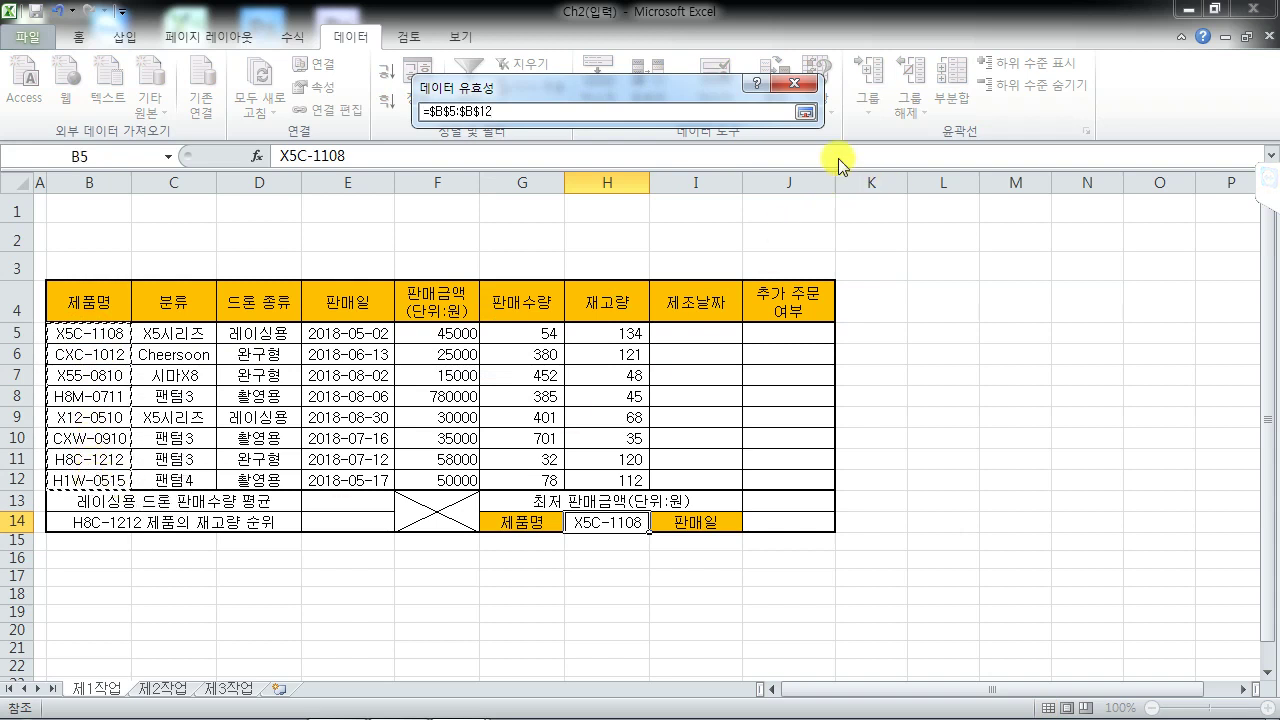
pyautogui.click(805, 112)
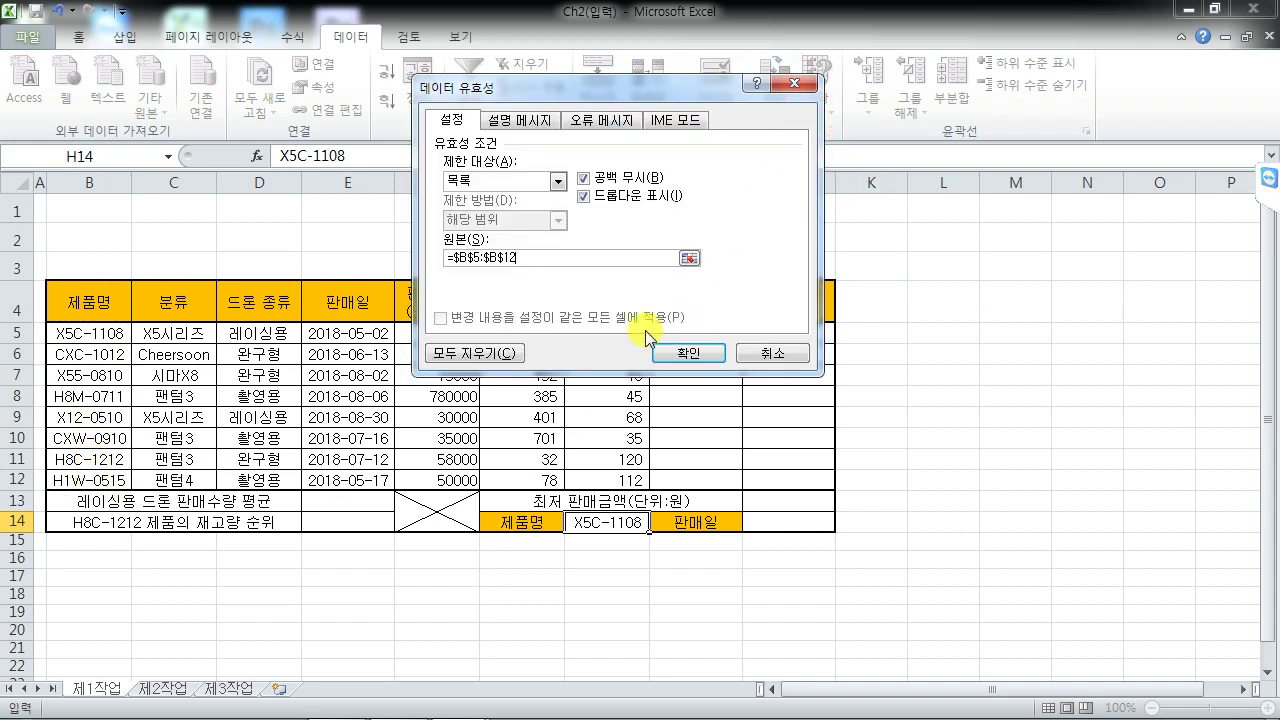
pyautogui.moveTo(525, 258); pyautogui.dragTo(408, 252)
pyautogui.press('Delete')
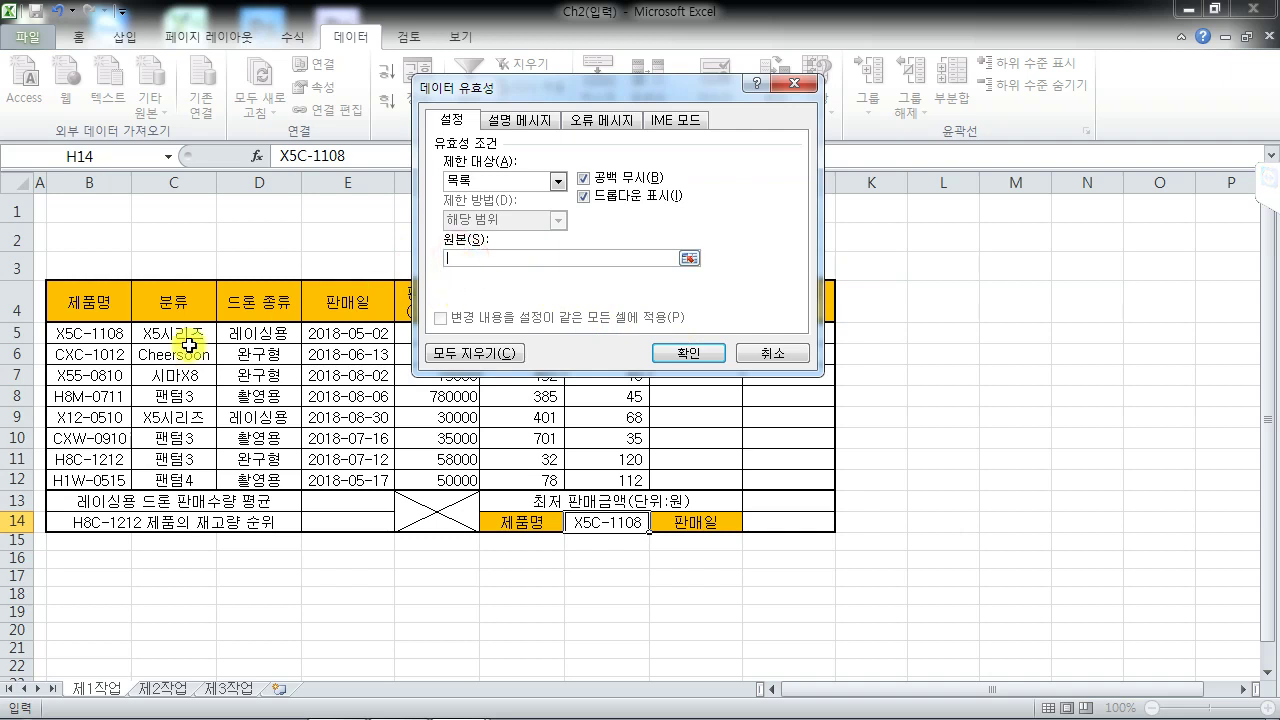
# Set the validation list source to the product names =$B$5:$B$12 and apply the rule to H14
pyautogui.moveTo(110, 333); pyautogui.dragTo(94, 480)
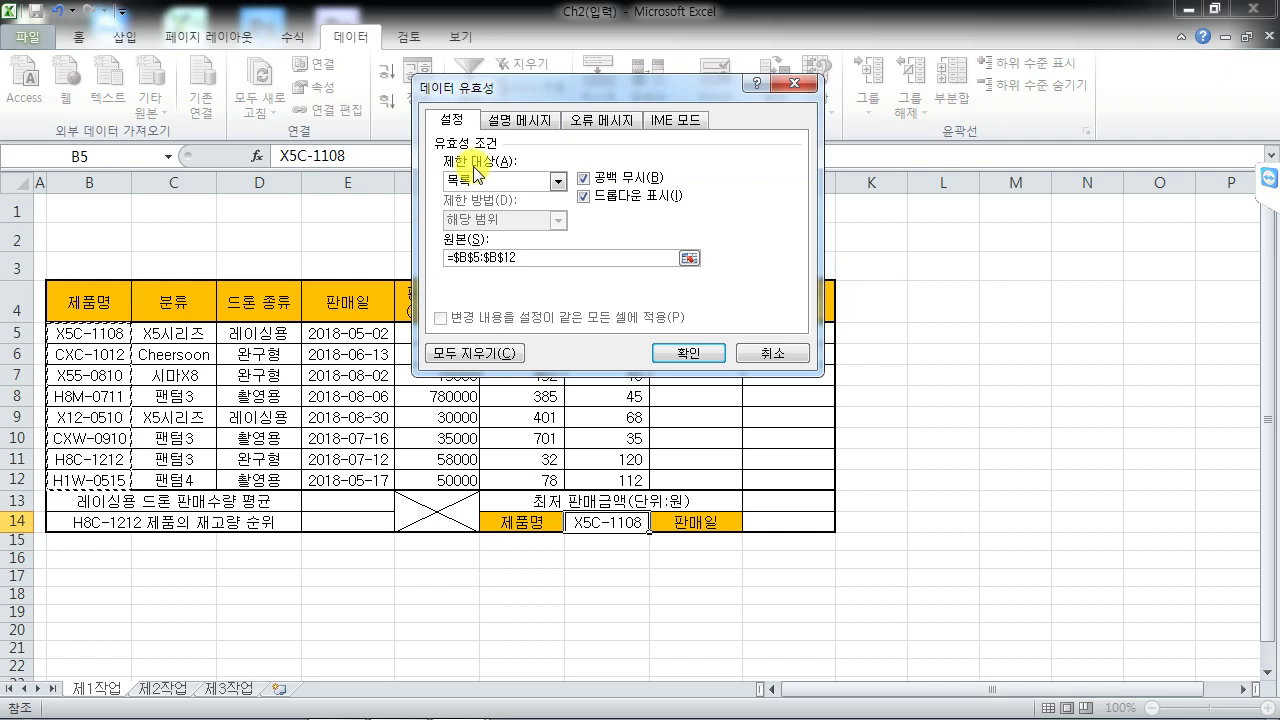
pyautogui.click(687, 354)
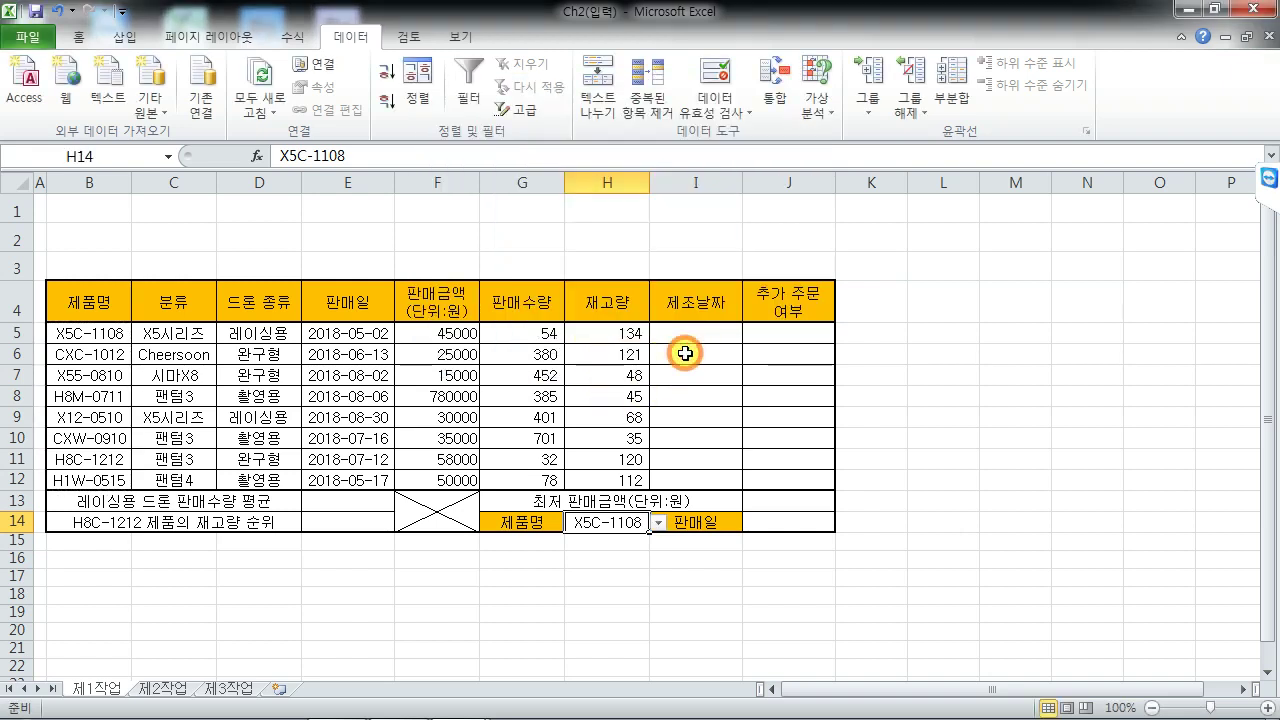
# Choose X12-0510 from the H14 dropdown list and replace it with CXC-1012
pyautogui.click(658, 522)
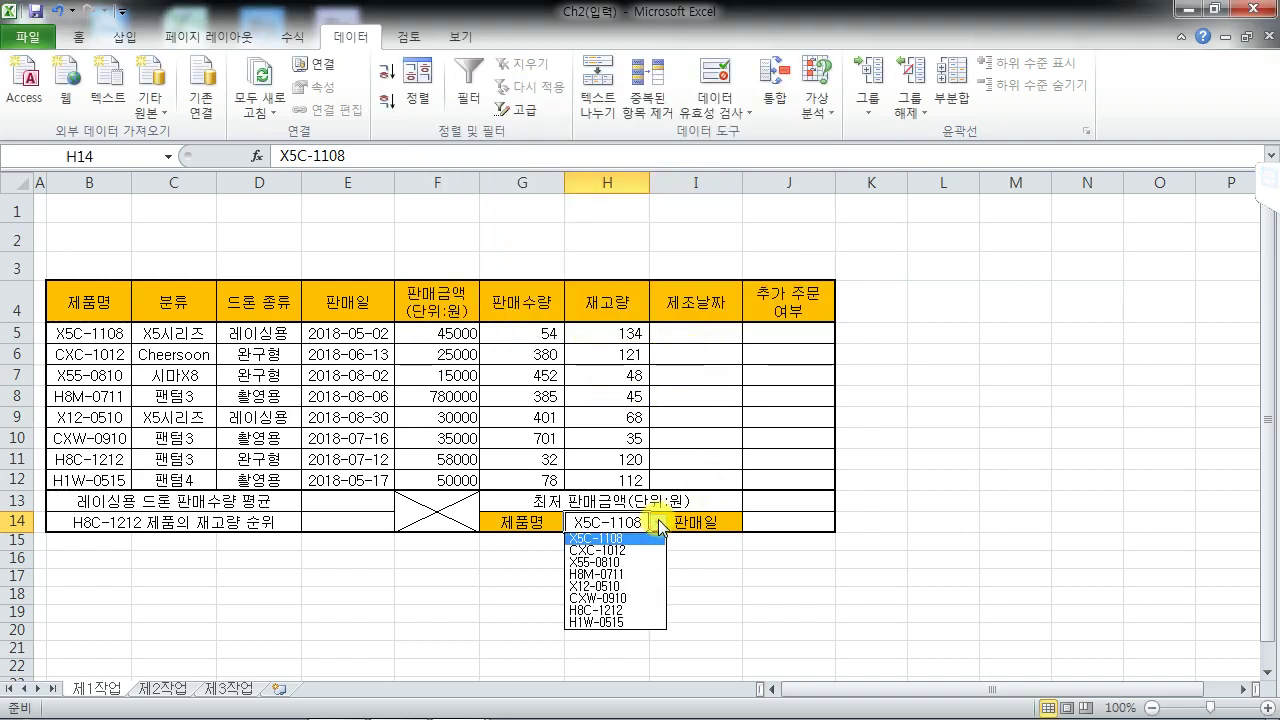
pyautogui.click(646, 588)
pyautogui.click(659, 522)
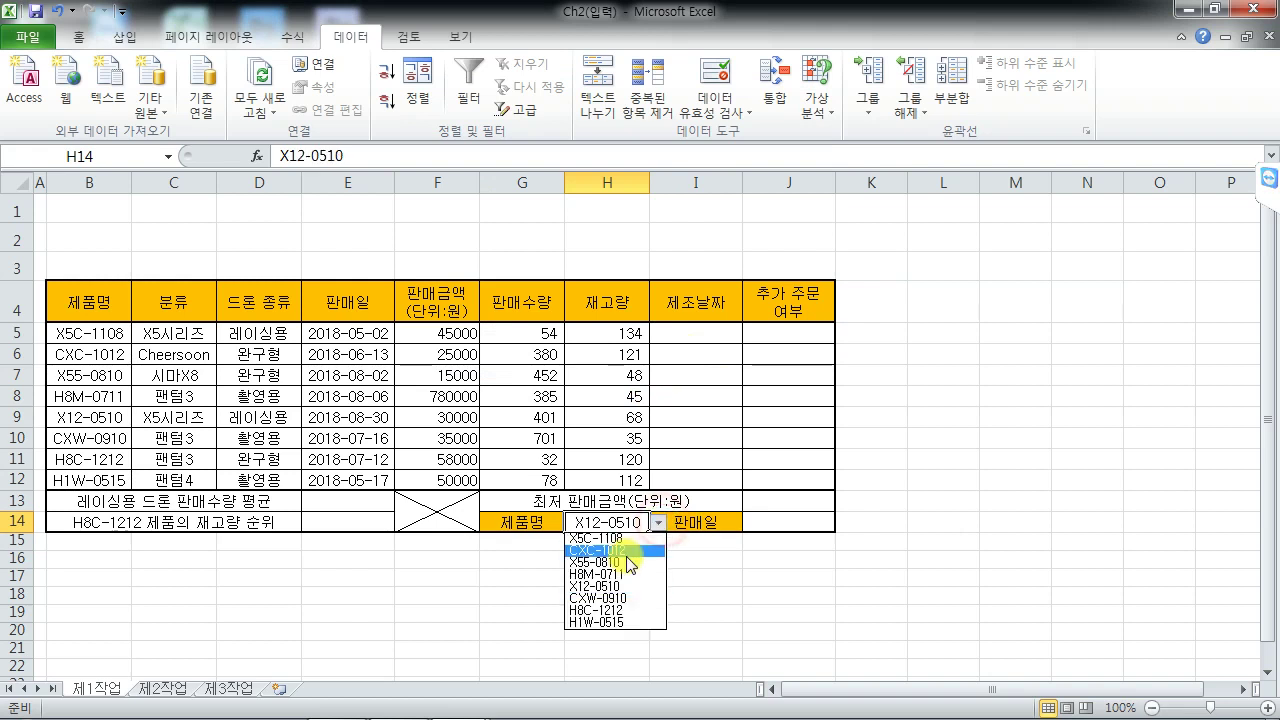
pyautogui.click(624, 552)
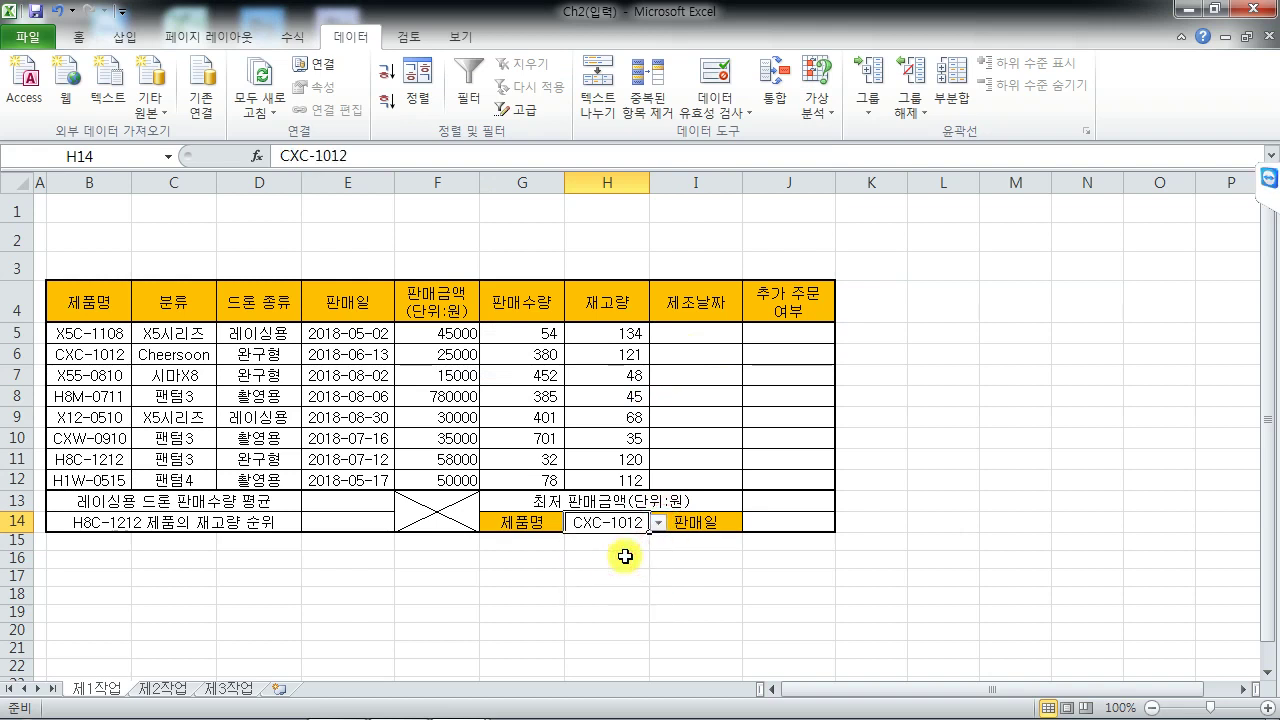
# Try to enter the unlisted value 엉뚱 in H14 and cancel the entry
pyautogui.write('엉뚱')
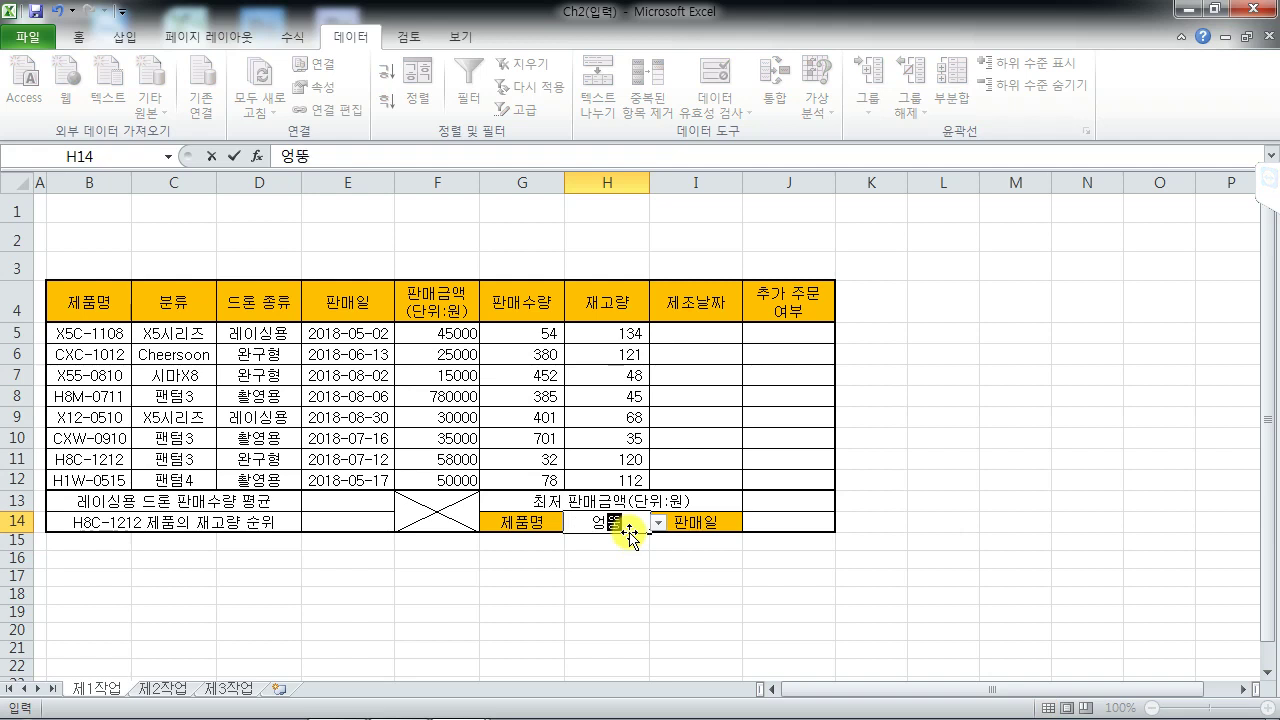
pyautogui.press('Return')
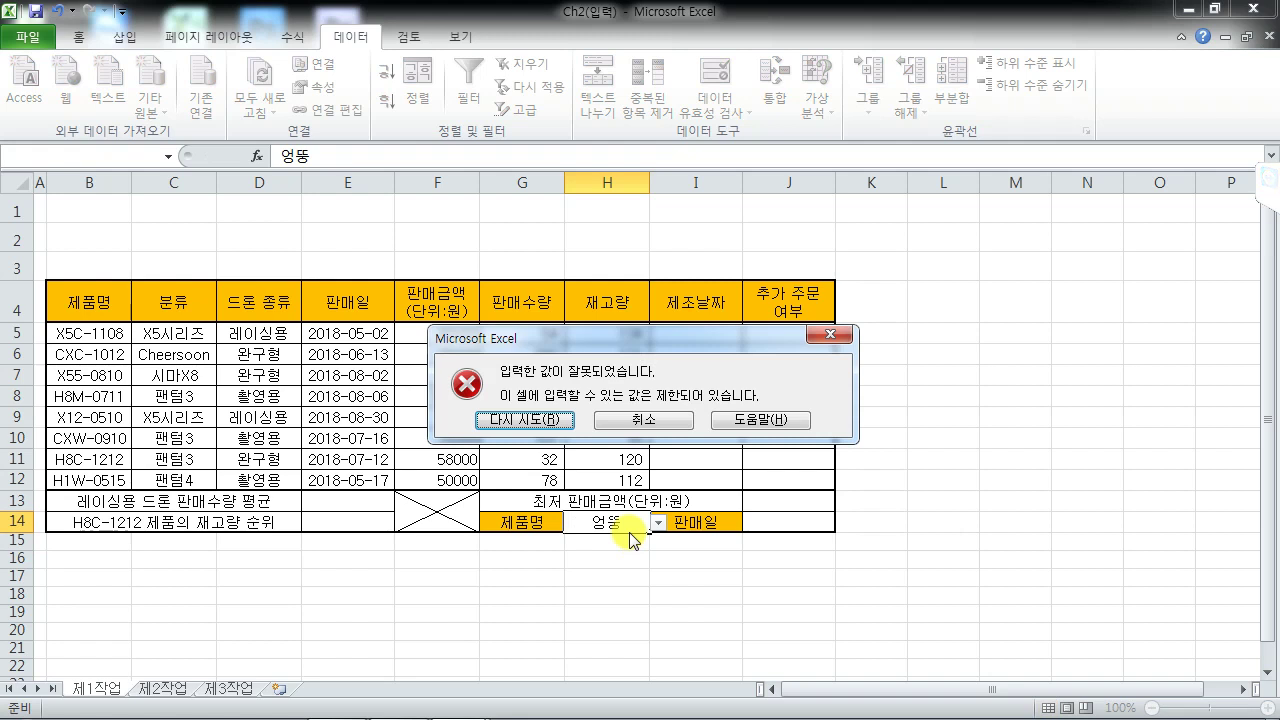
pyautogui.press('Escape')
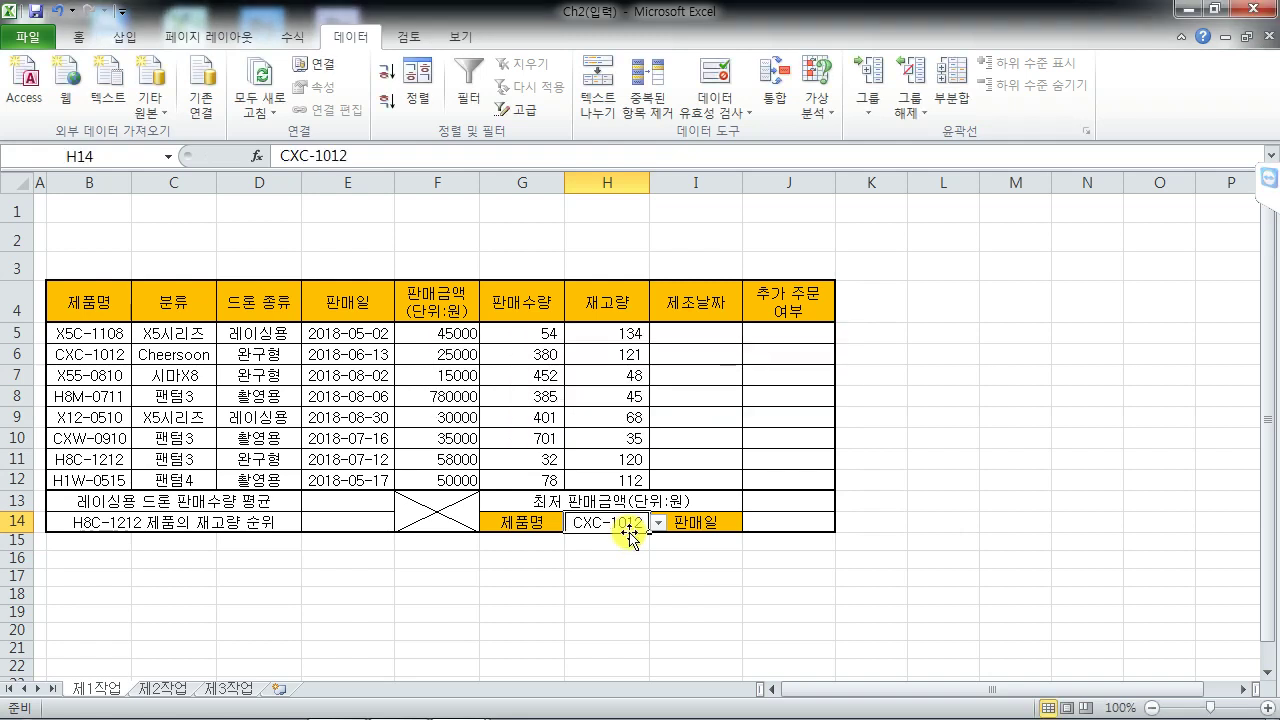
# Enter the heading 부서 in cell K4 beside the table
pyautogui.click(884, 299)
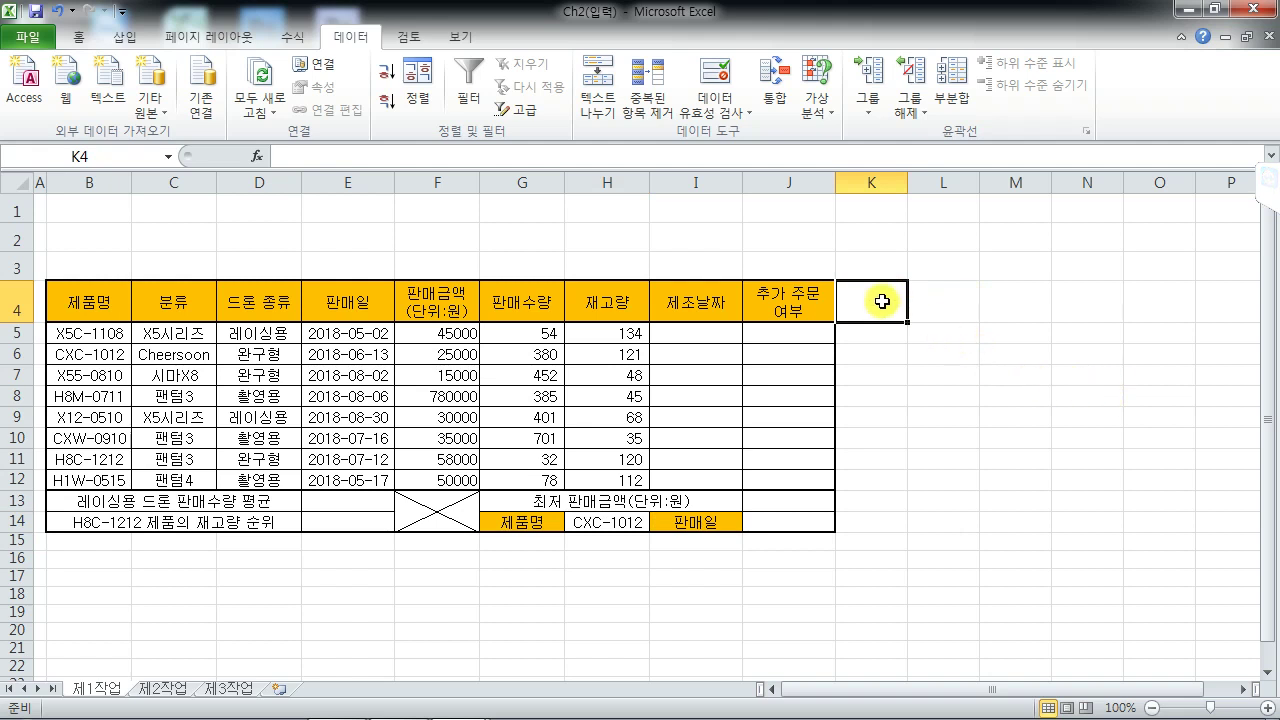
pyautogui.write('부서')
pyautogui.press('Return')
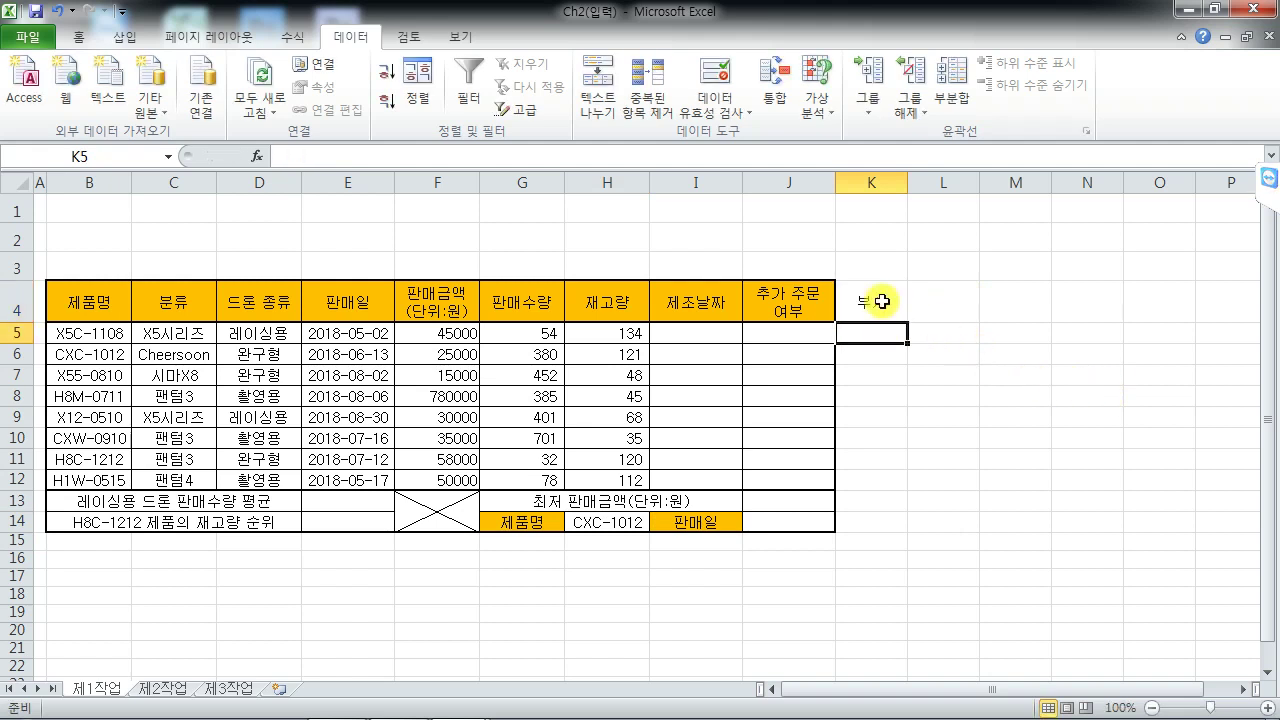
# Restrict cells K5:K12 with a list validation whose source is 기획부,총무부,영업부
pyautogui.moveTo(872, 334); pyautogui.dragTo(882, 472)
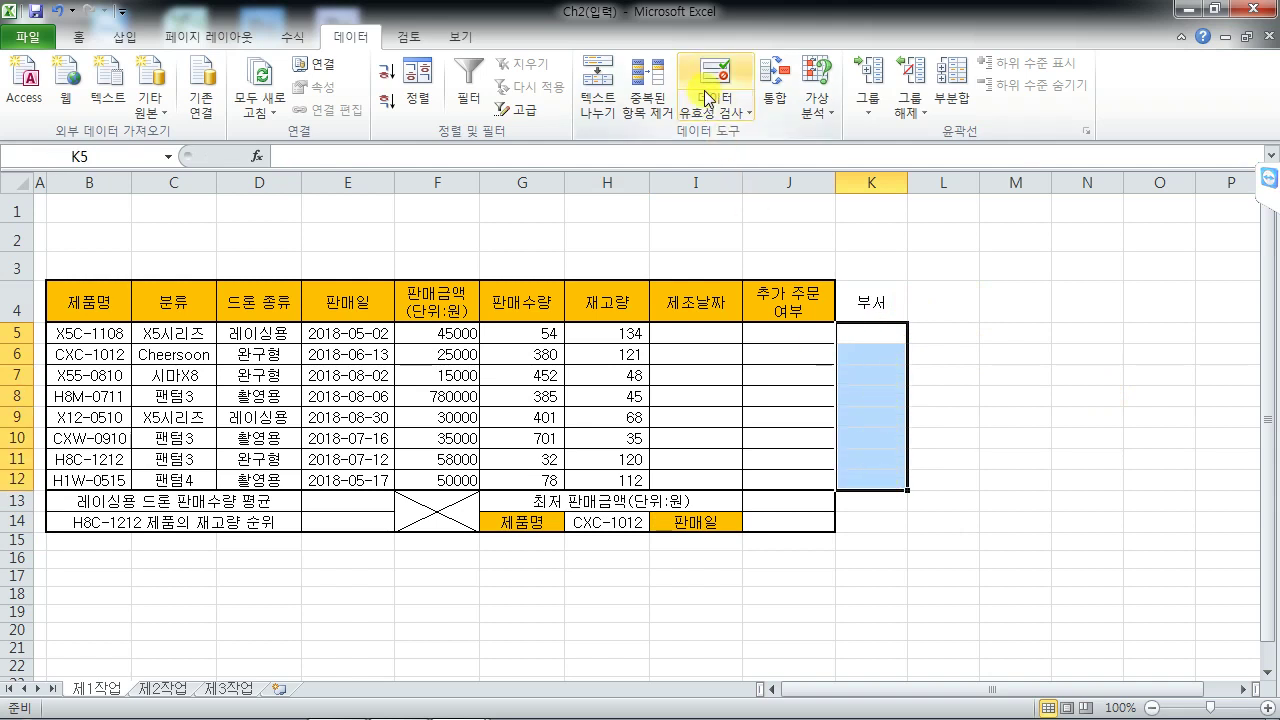
pyautogui.click(715, 78)
pyautogui.click(480, 180)
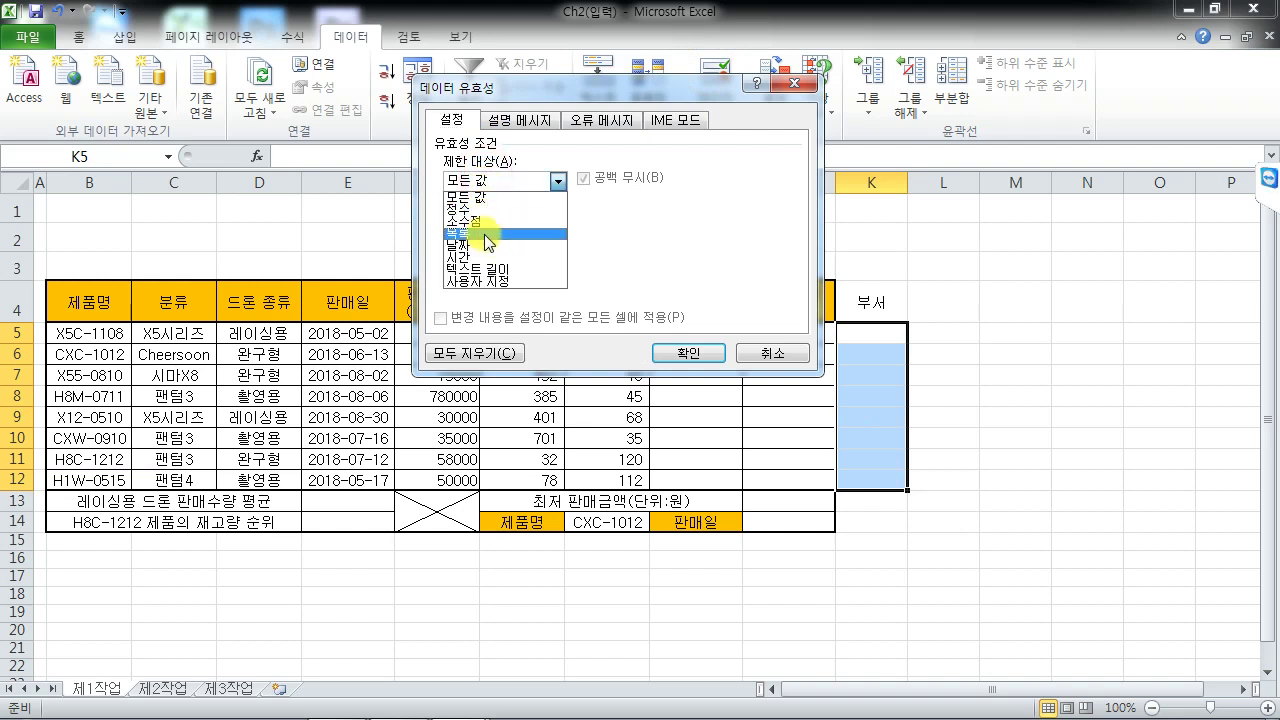
pyautogui.click(470, 231)
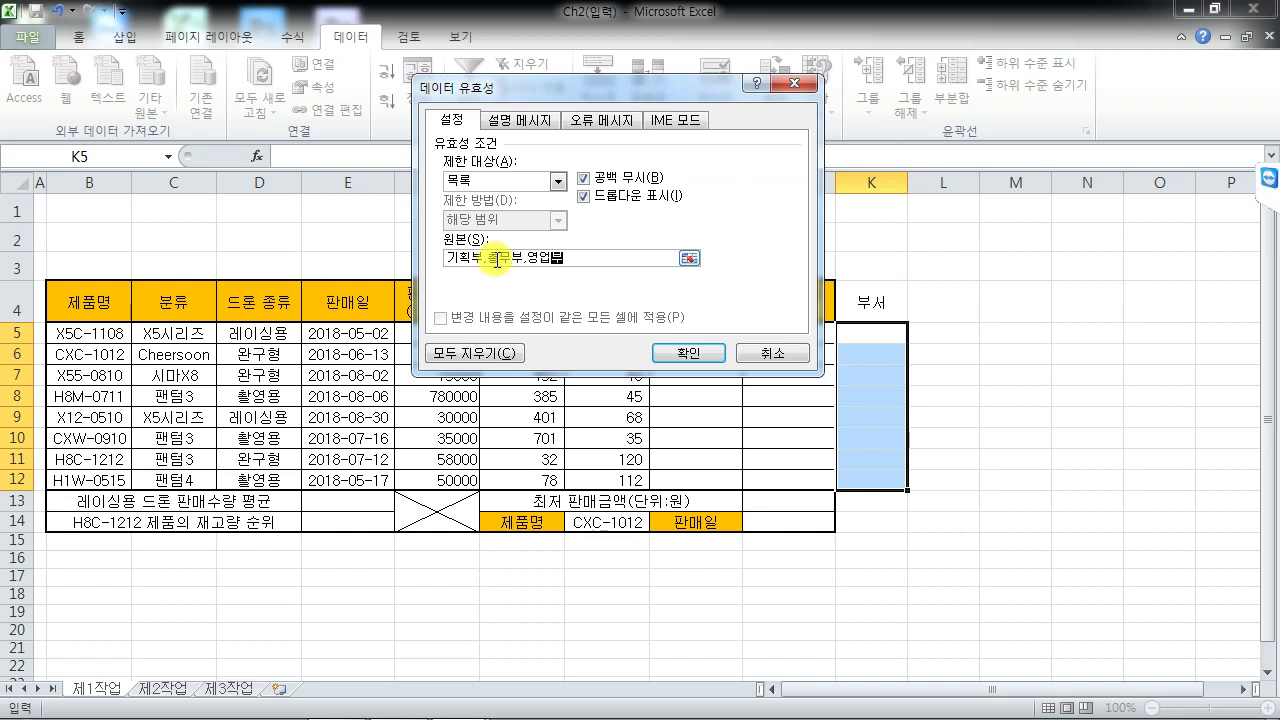
pyautogui.click(688, 353)
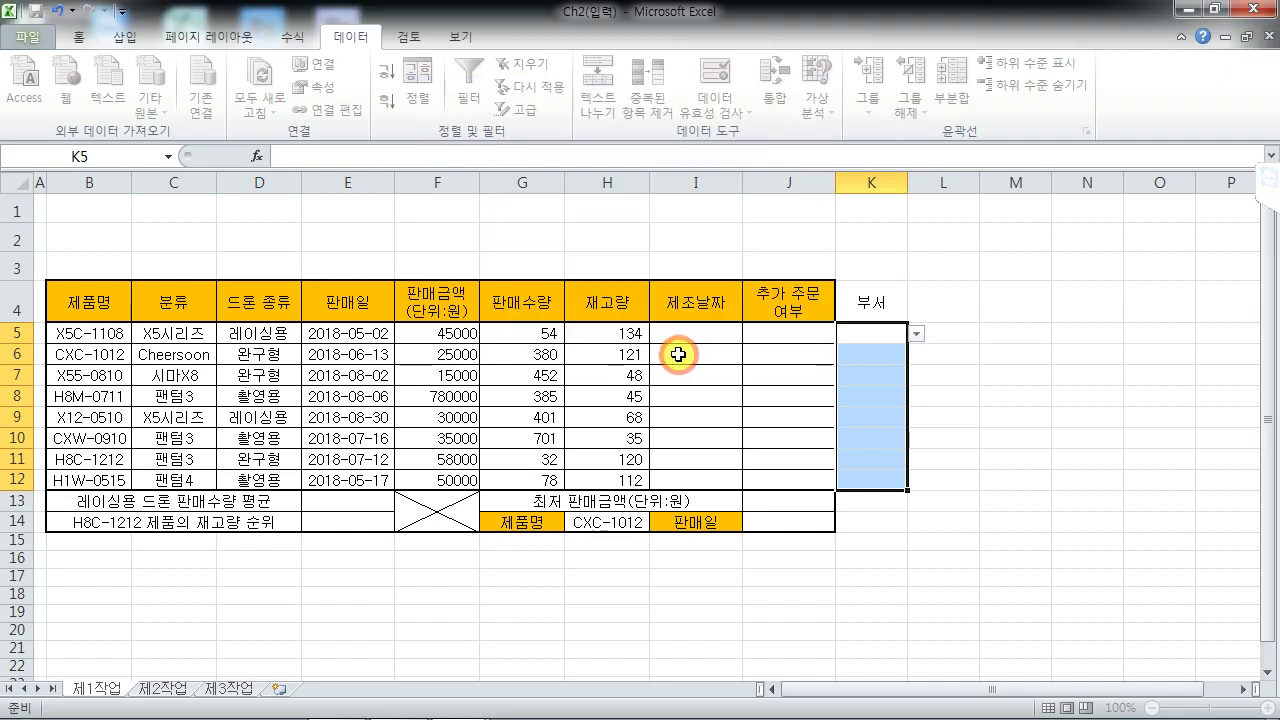
# Fill the 부서 column with 기획부 in K5, 총무부 in K6 and 영업부 in K7
pyautogui.click(917, 333)
pyautogui.click(912, 349)
pyautogui.click(904, 354)
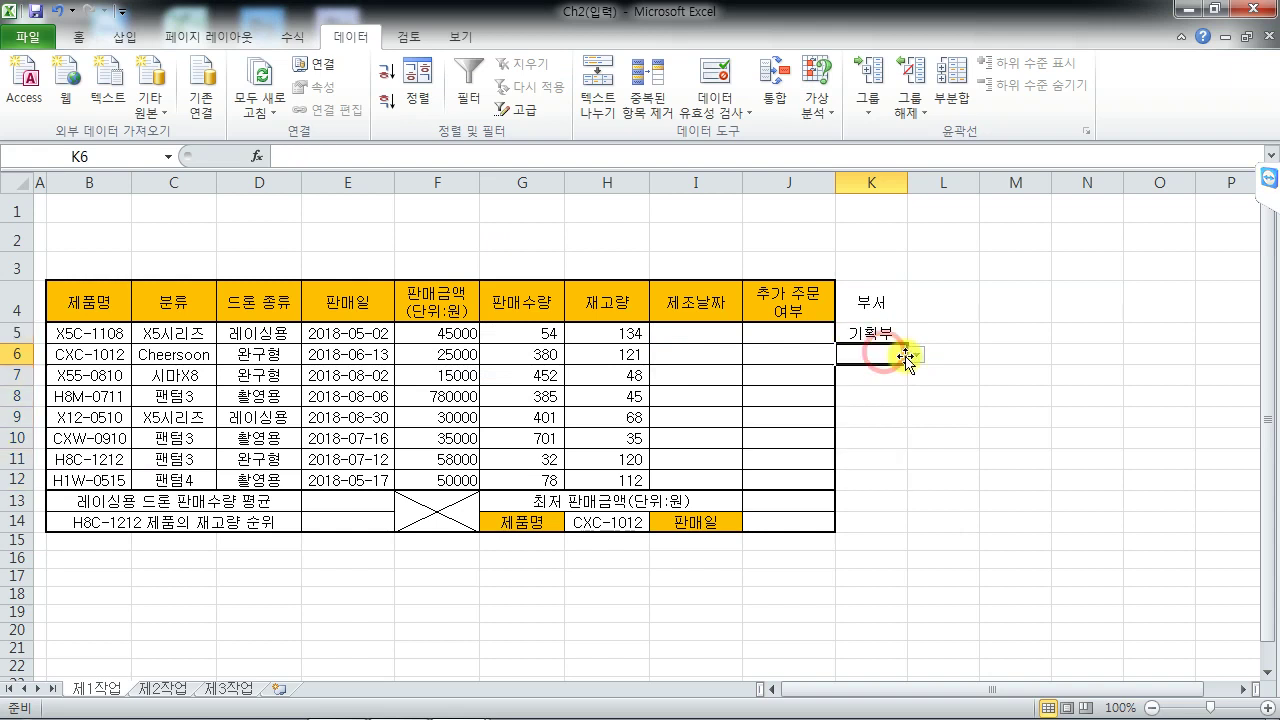
pyautogui.click(916, 355)
pyautogui.click(900, 381)
pyautogui.click(872, 375)
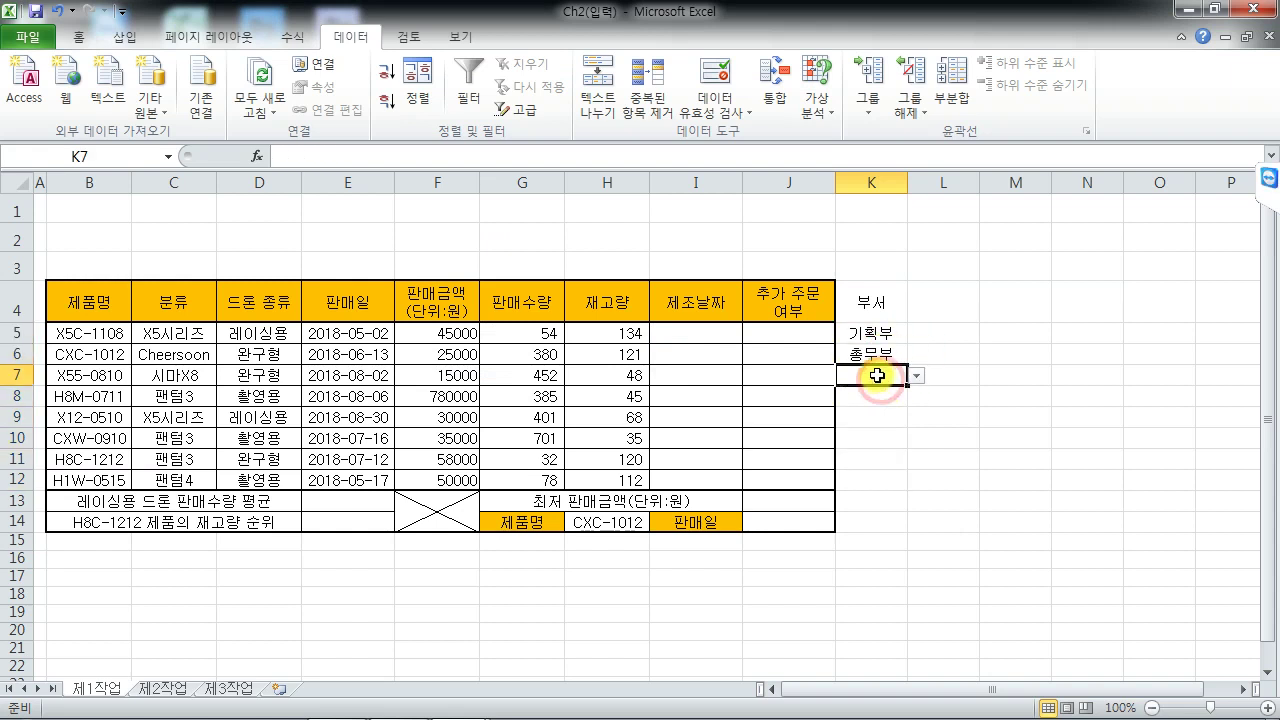
pyautogui.write('영업부')
pyautogui.press('Return')
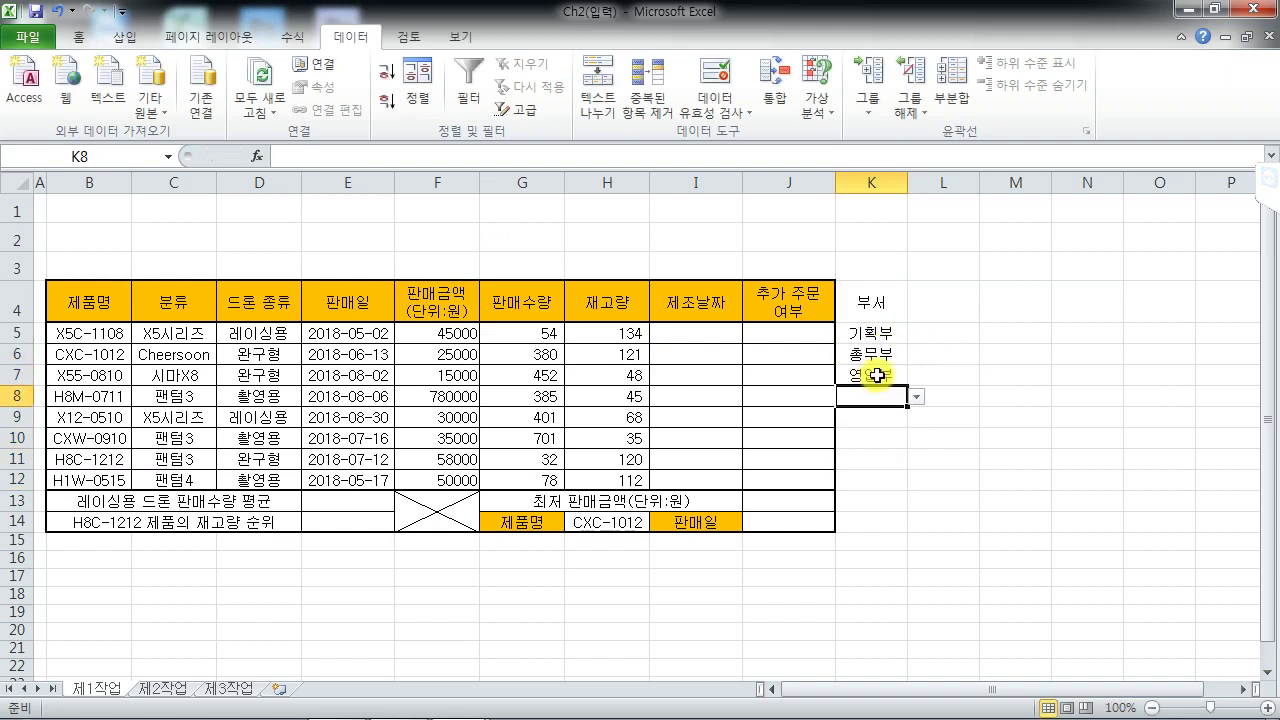
# Try to enter the unlisted value 이상한 in K8 and cancel the entry
pyautogui.write('이상한')
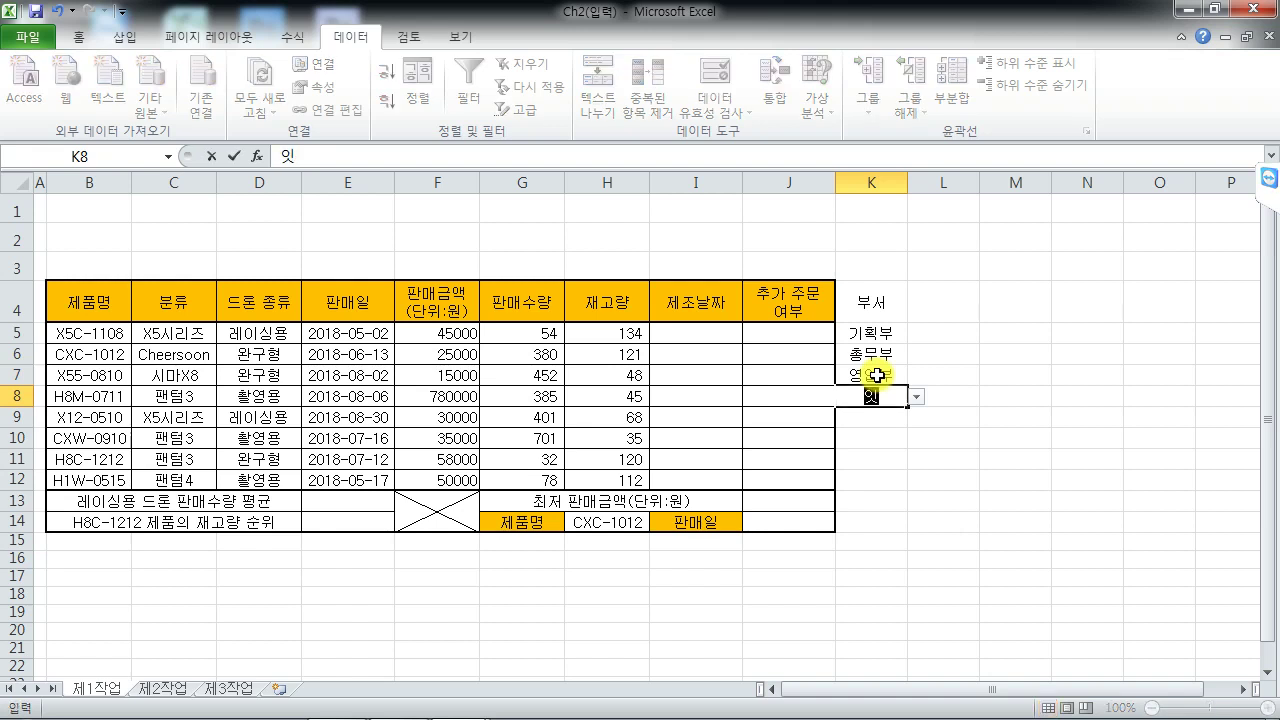
pyautogui.press('Return')
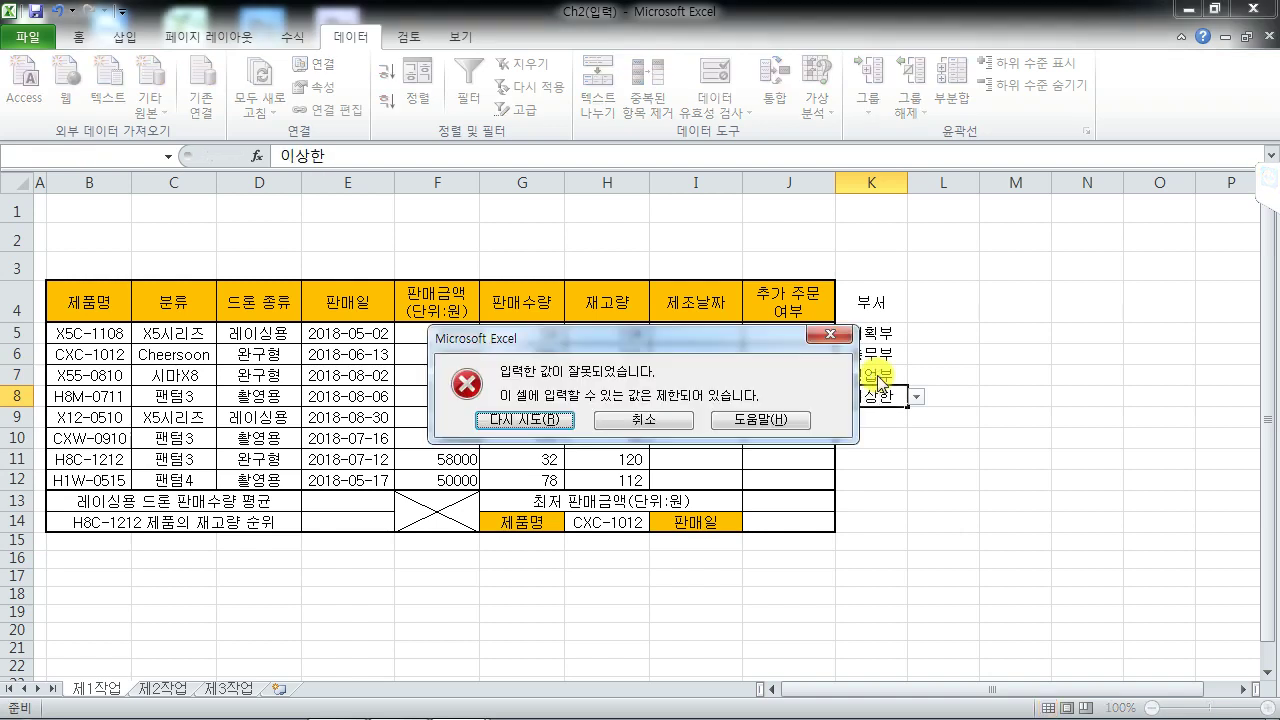
pyautogui.click(643, 418)
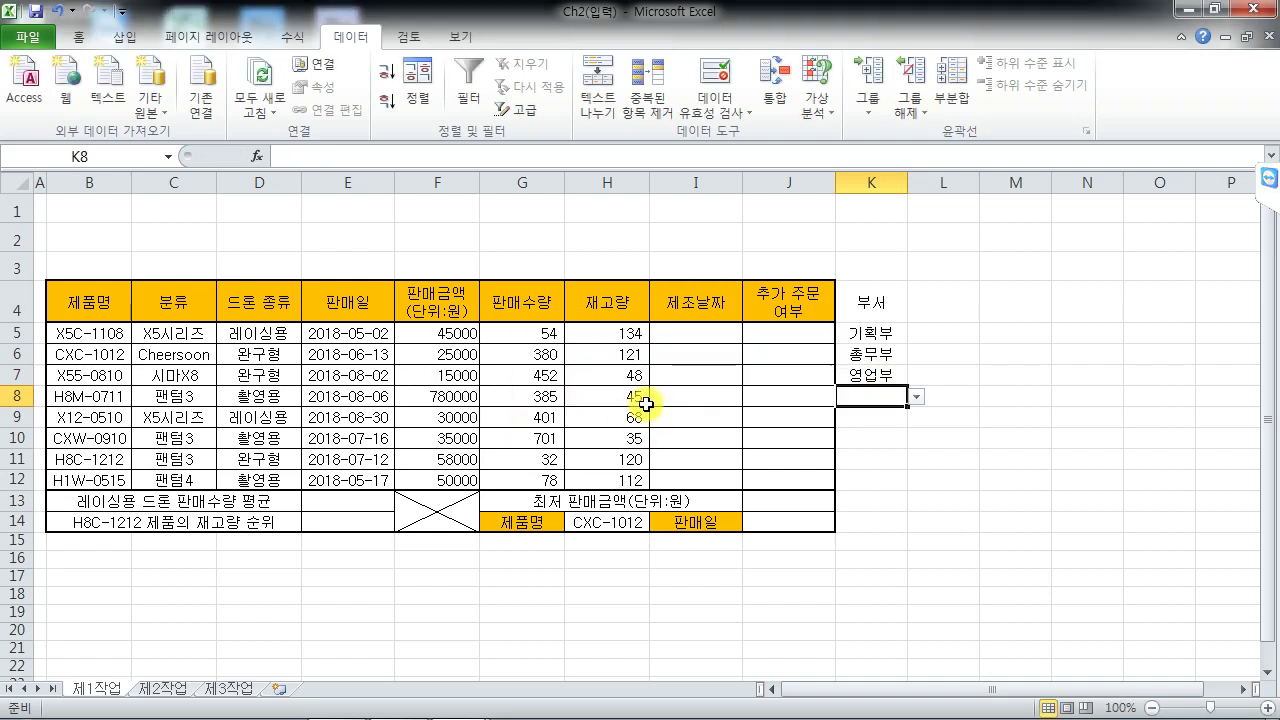
# Enter the heading 점수 in cell L4
pyautogui.click(939, 320)
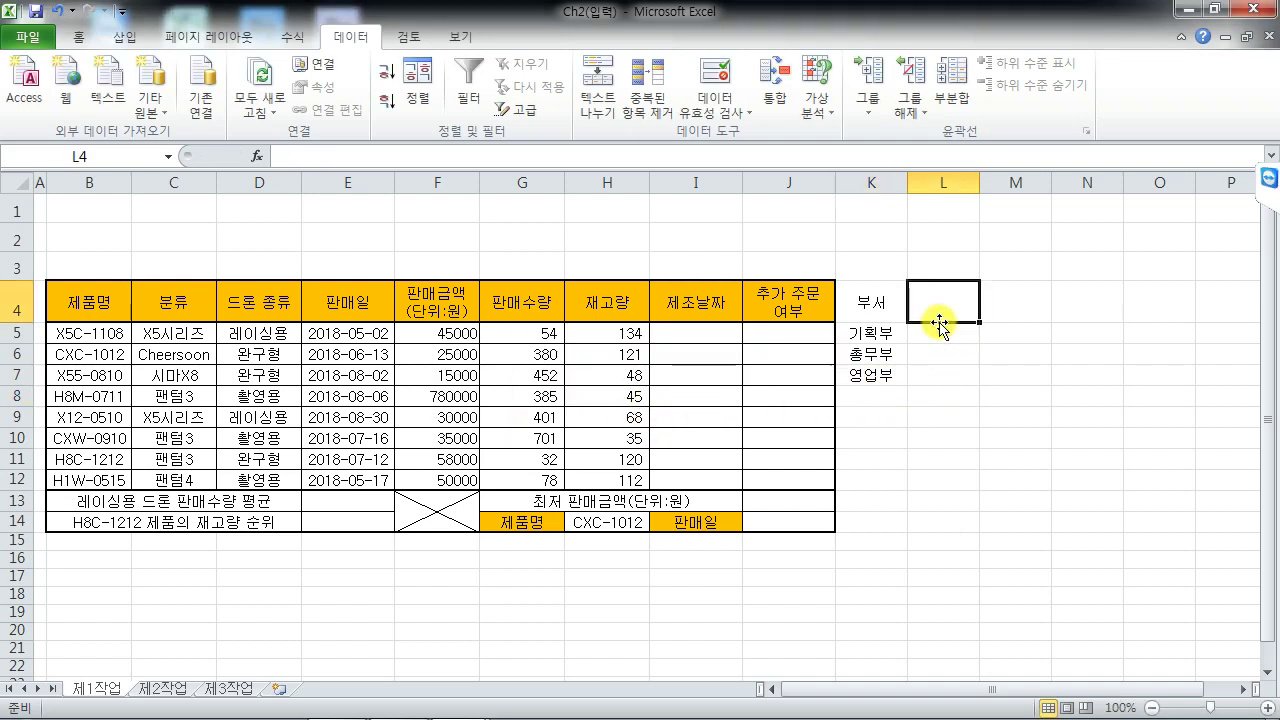
pyautogui.write('점수')
pyautogui.press('Return')
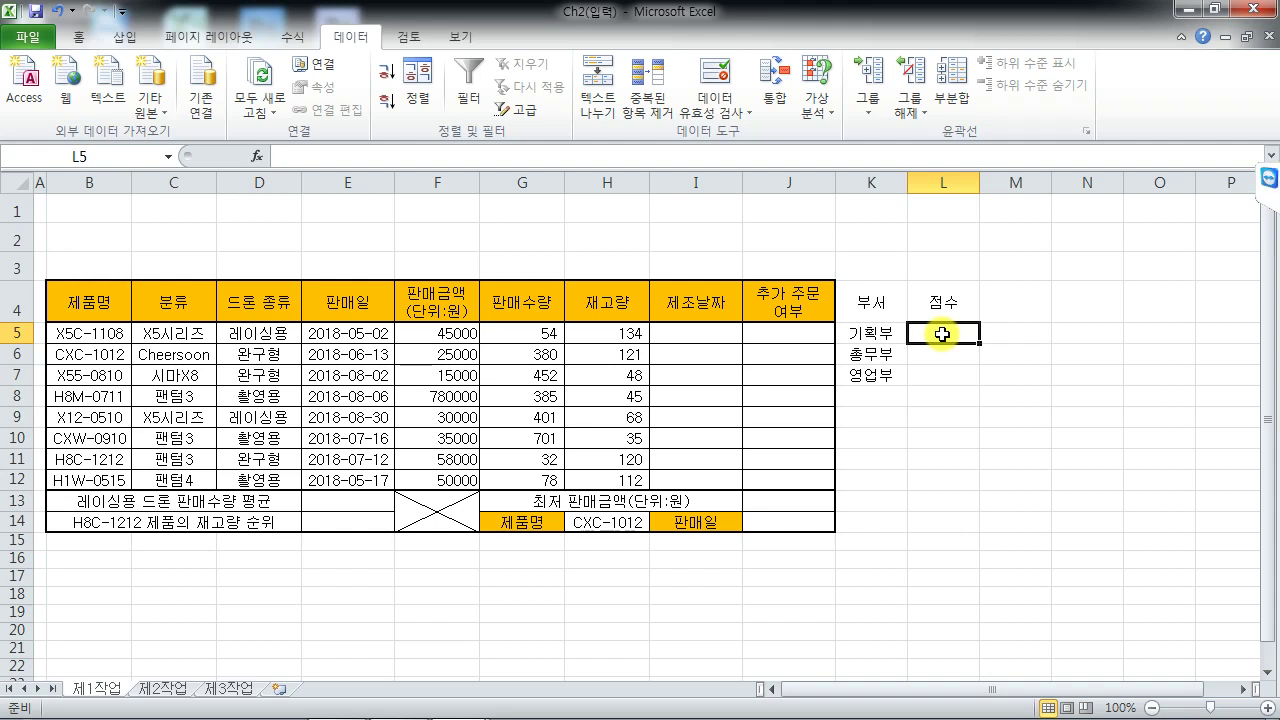
# Restrict cells L5:L12 with data validation to whole numbers (정수) from a minimum of 2 to a maximum of 5
pyautogui.moveTo(942, 334); pyautogui.dragTo(917, 484)
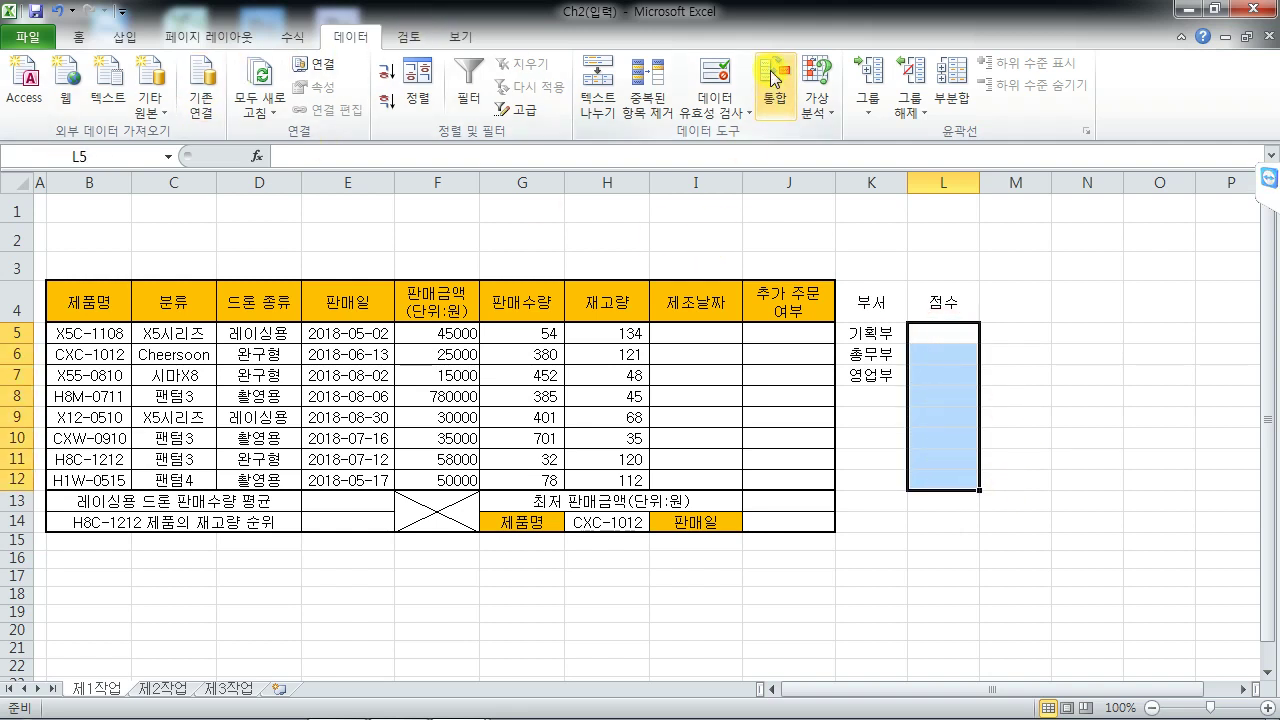
pyautogui.click(720, 72)
pyautogui.click(530, 181)
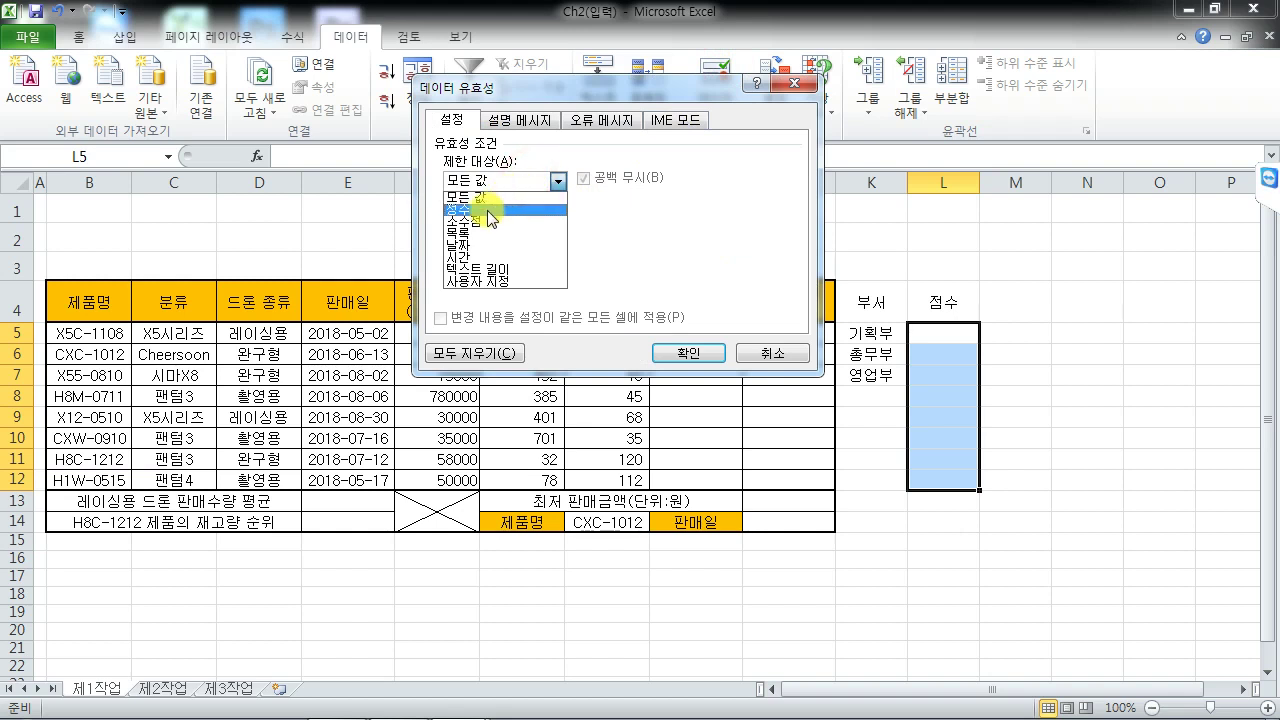
pyautogui.click(488, 211)
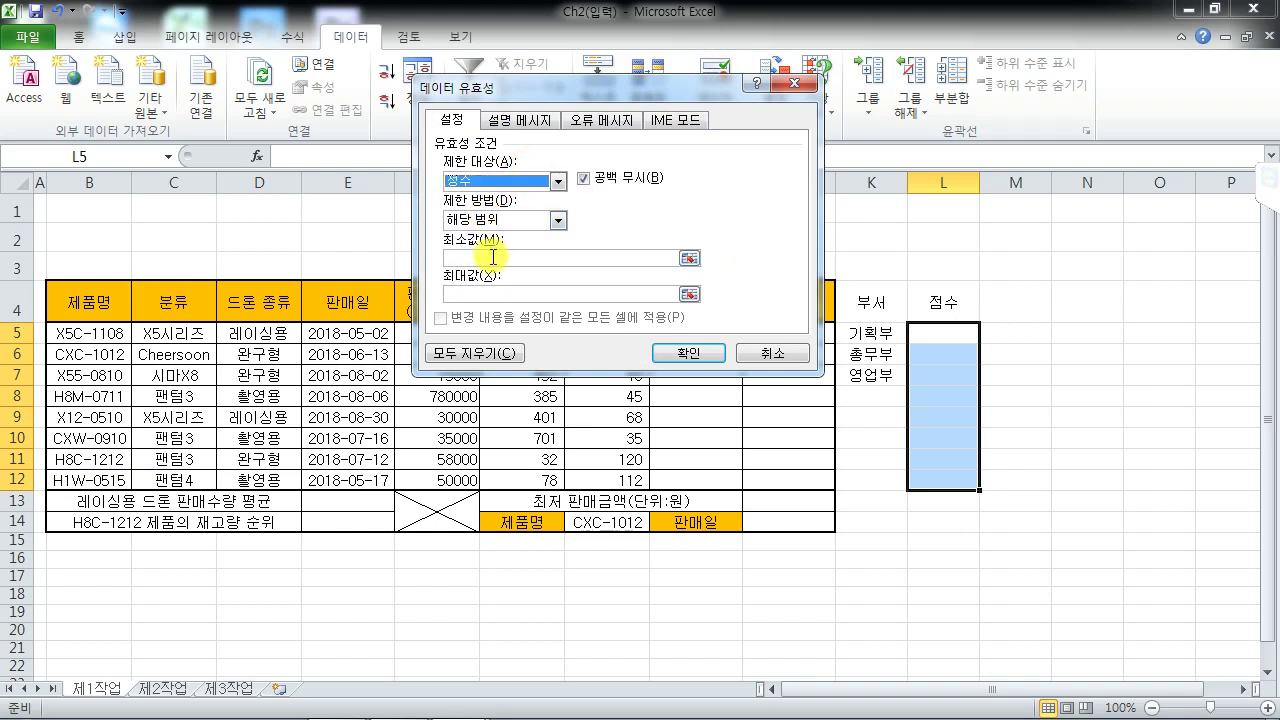
pyautogui.click(494, 258)
pyautogui.write('2')
pyautogui.click(474, 299)
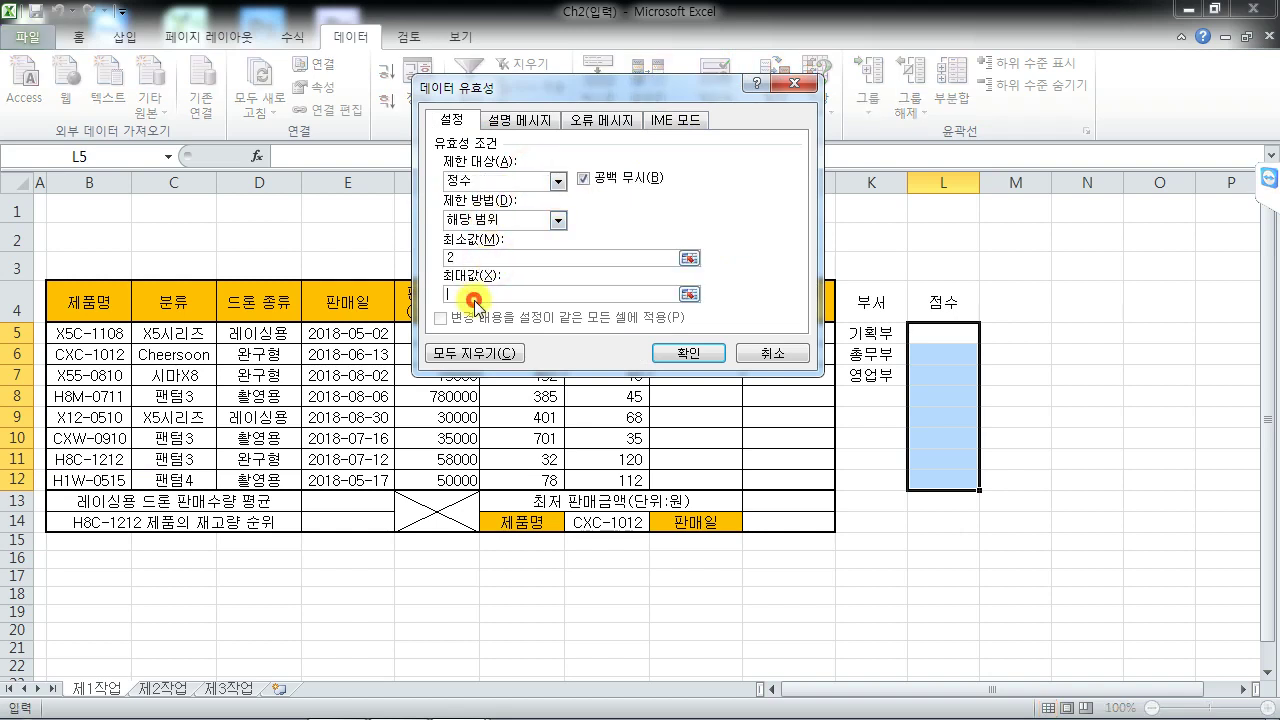
pyautogui.write('5')
pyautogui.click(680, 354)
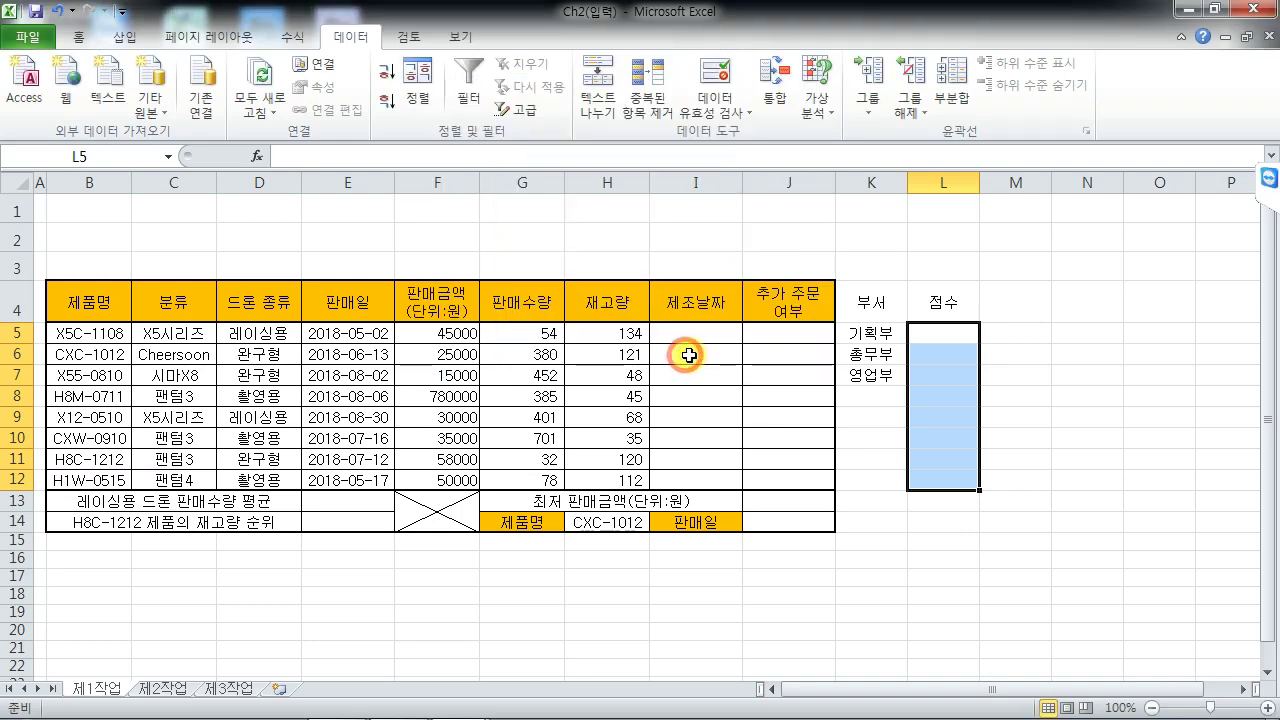
# Fill the 점수 column with 2 in L5, 3 in L6, 4 in L7 and 5 in L8
pyautogui.click(943, 333)
pyautogui.write('2')
pyautogui.press('Return')
pyautogui.write('3')
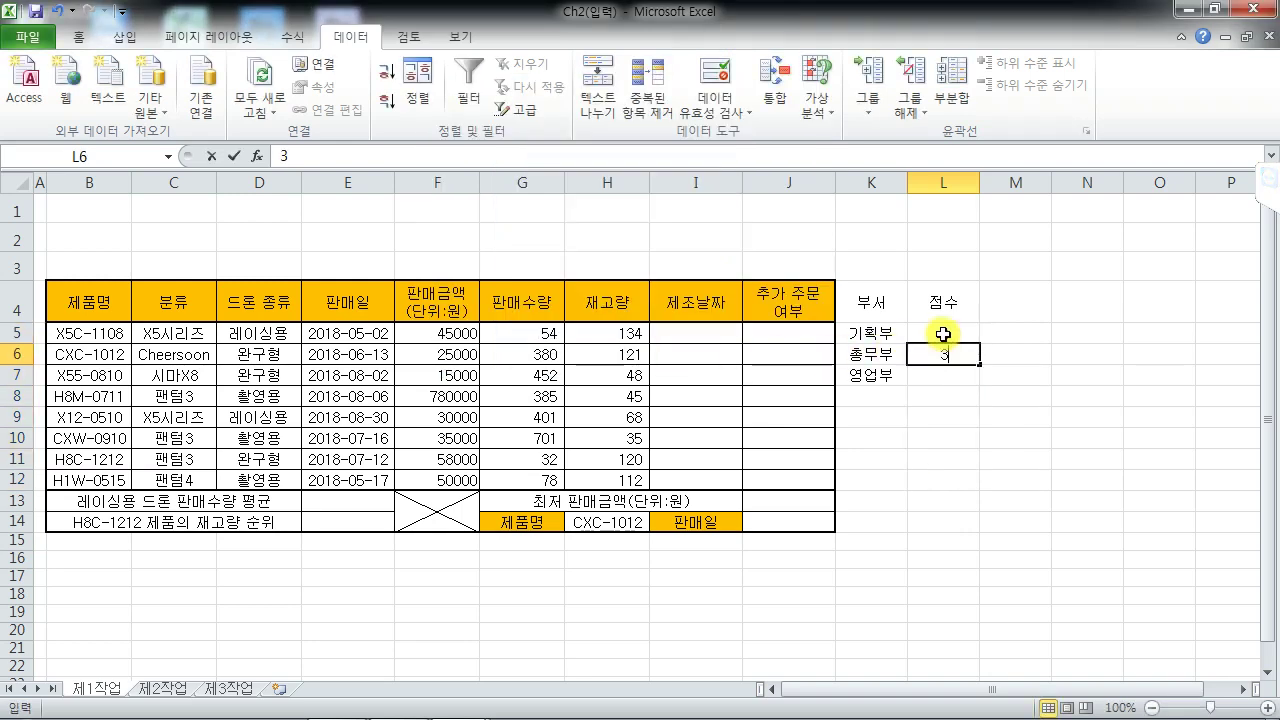
pyautogui.press('Return')
pyautogui.write('4')
pyautogui.press('Return')
pyautogui.write('5')
pyautogui.press('Return')
# Try to enter the out-of-range score 1 in L9 and cancel the entry
pyautogui.write('1')
pyautogui.press('Return')
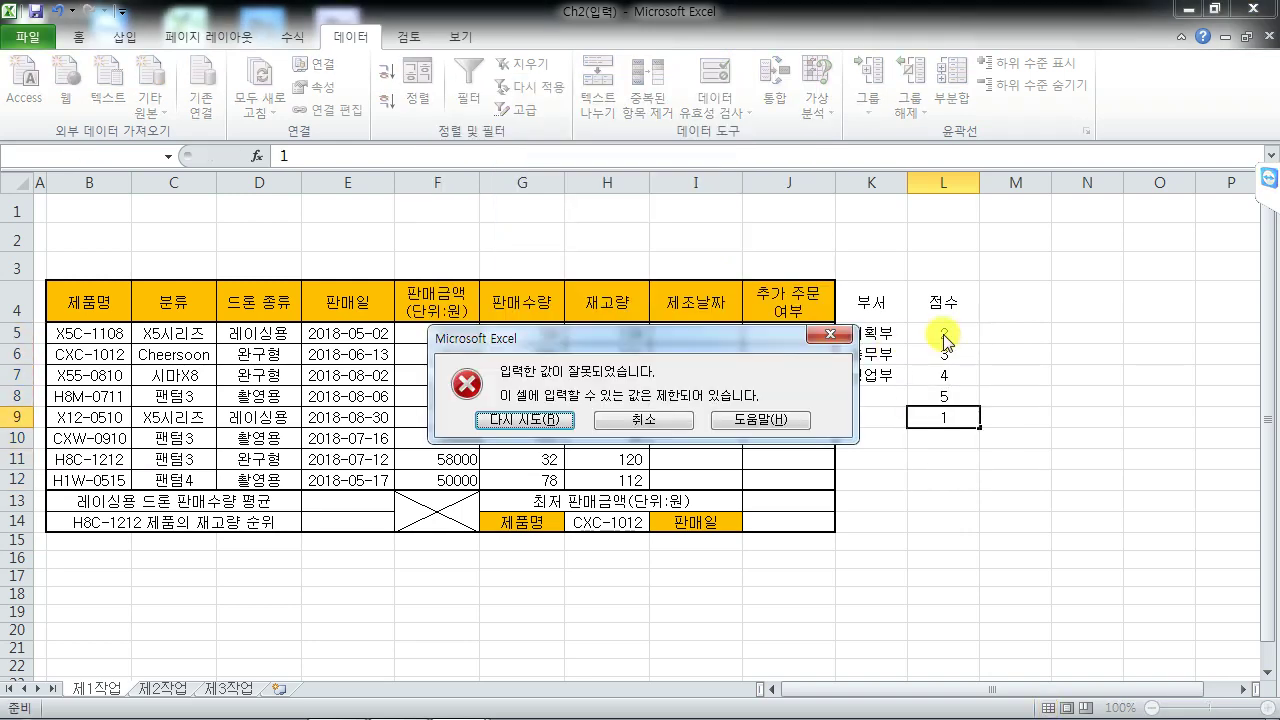
pyautogui.press('Escape')
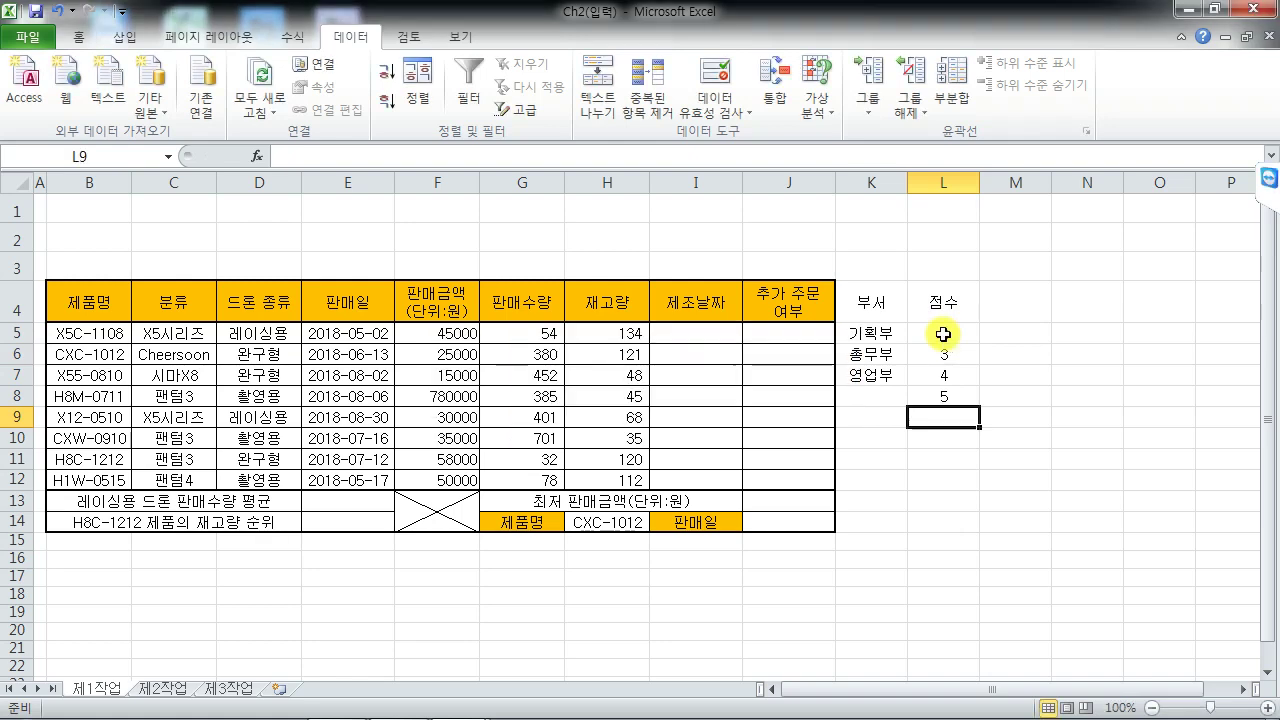
# Clear the contents of the practice range K4:L9 and return to the product name cell H14
pyautogui.moveTo(872, 300); pyautogui.dragTo(917, 417)
pyautogui.press('Delete')
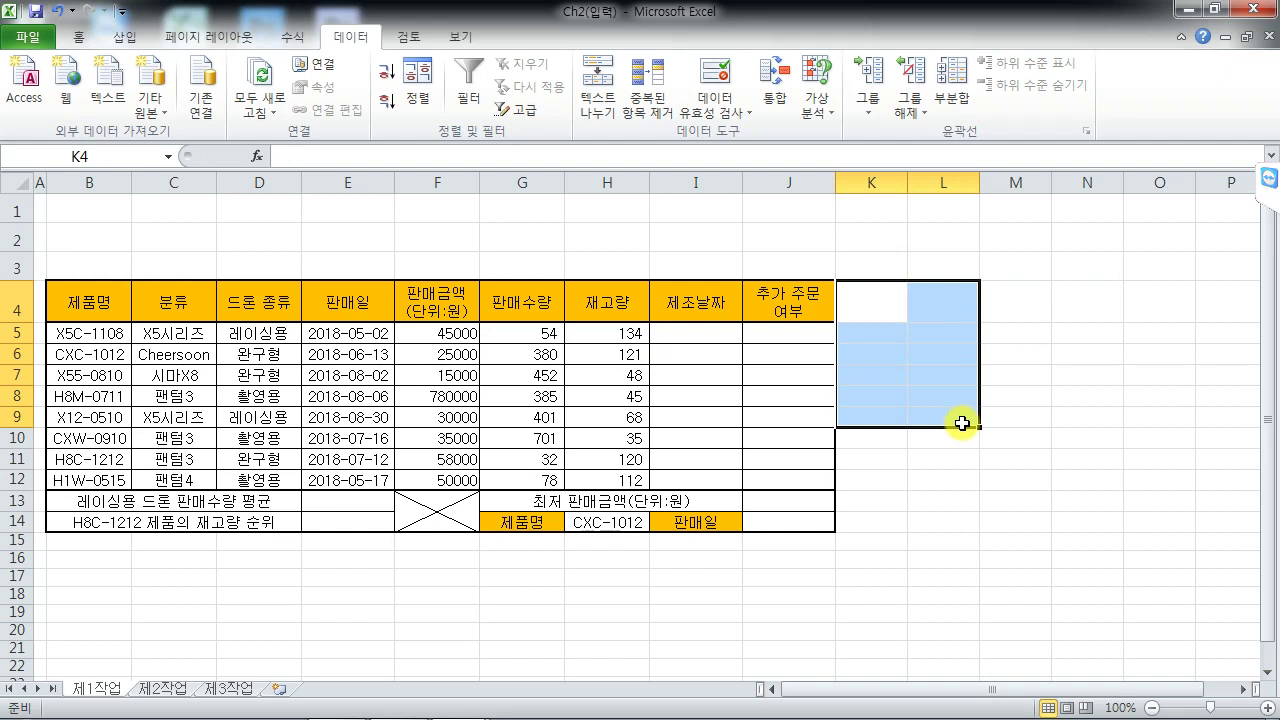
pyautogui.click(590, 522)
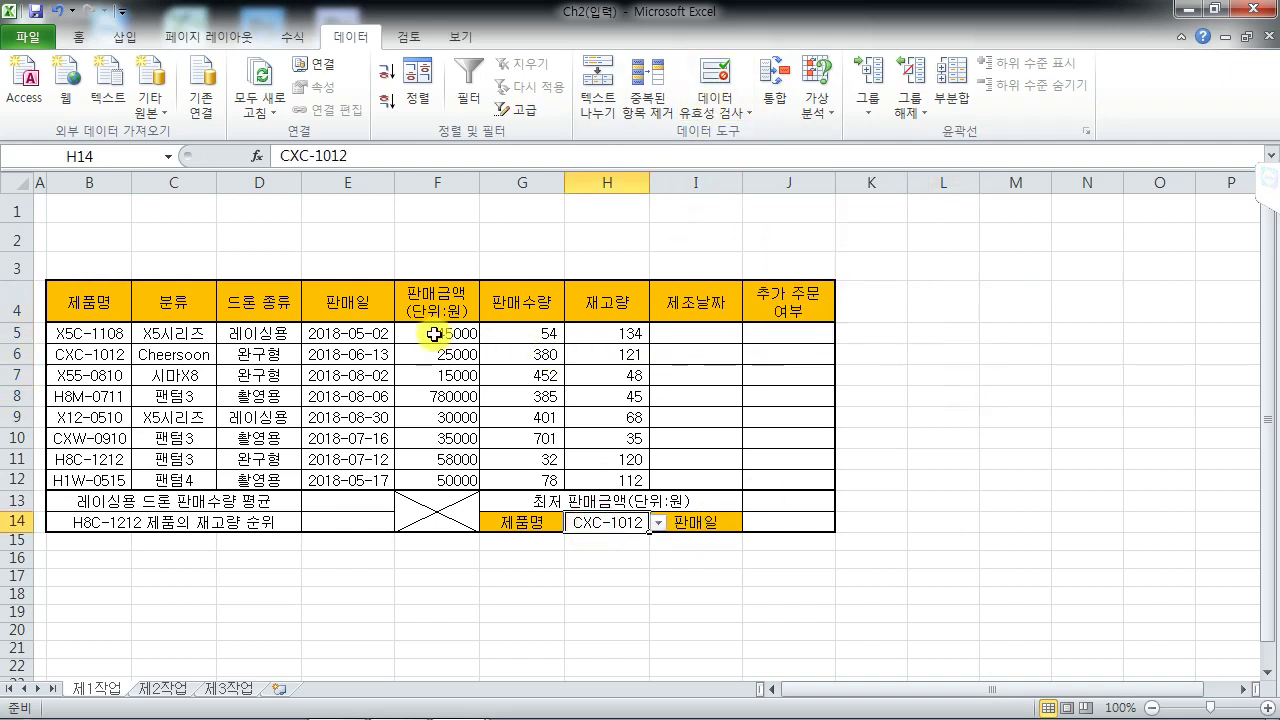
# Apply the comma style to the numeric cells F5:H12
pyautogui.moveTo(470, 333); pyautogui.dragTo(583, 480)
pyautogui.click(79, 36)
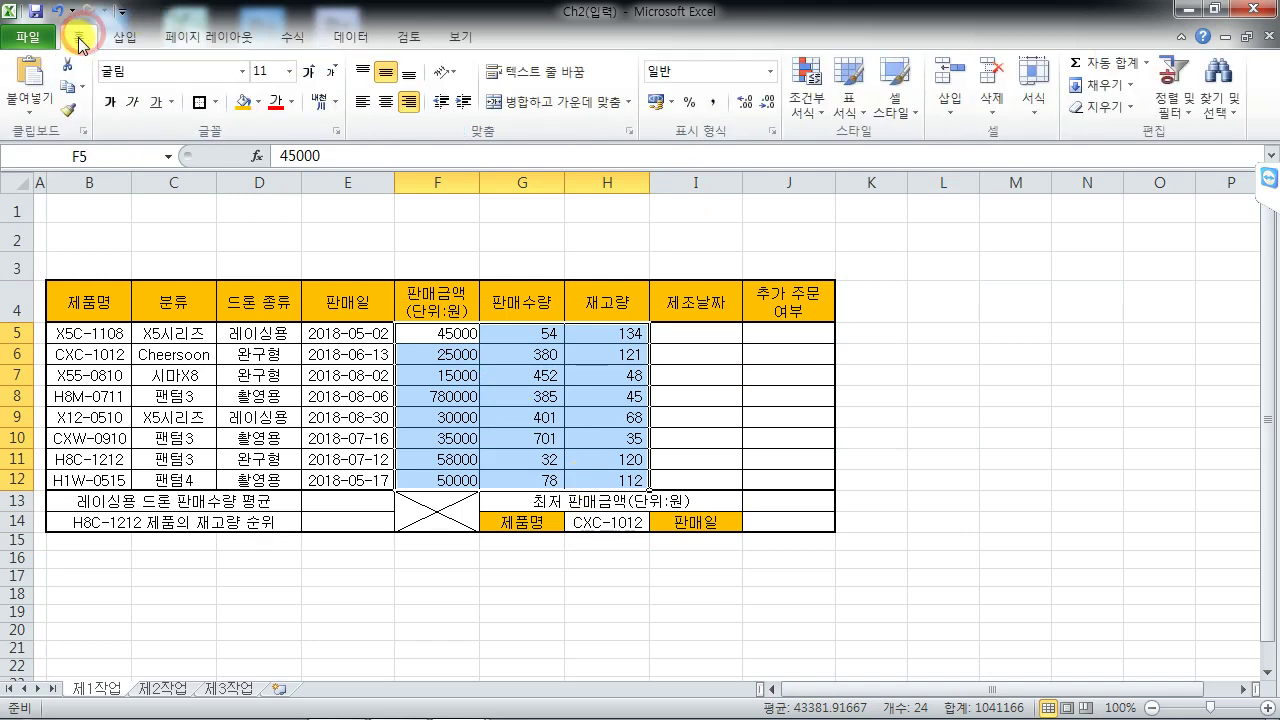
pyautogui.click(712, 102)
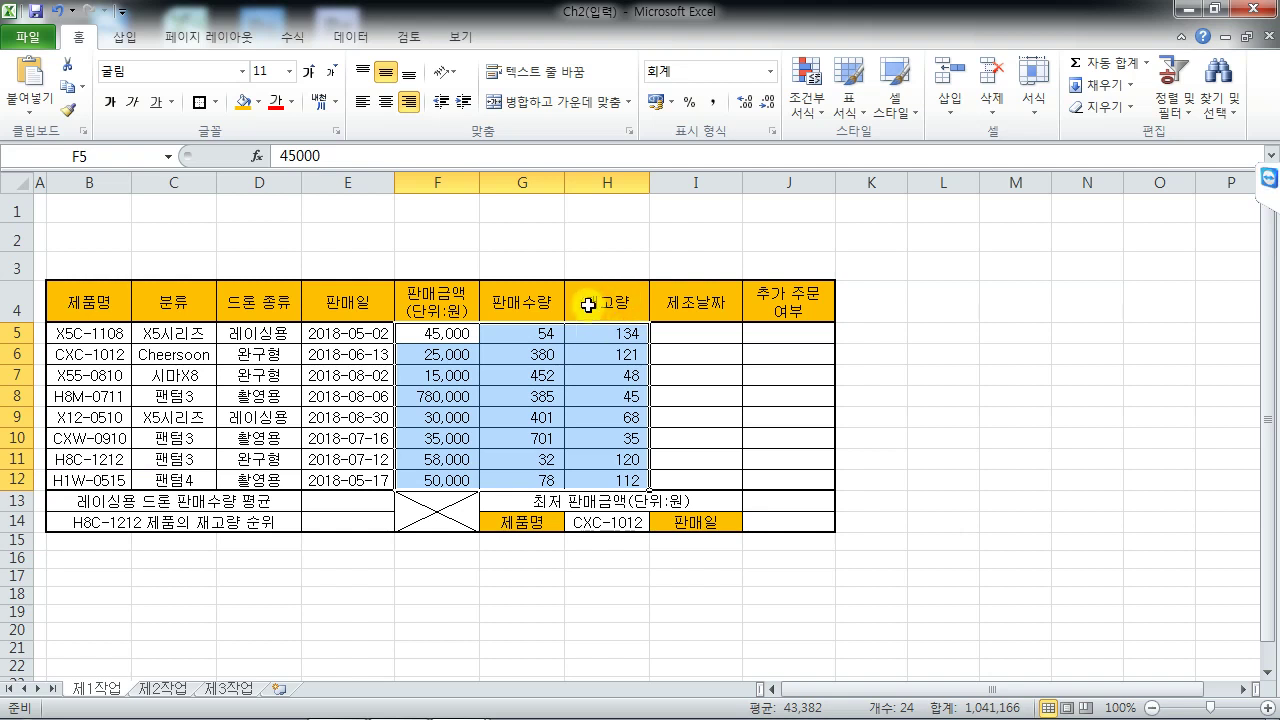
# Re-enter 45000 in F5 within the 판매금액 range F5:F12
pyautogui.click(444, 335)
pyautogui.moveTo(444, 335); pyautogui.dragTo(449, 464)
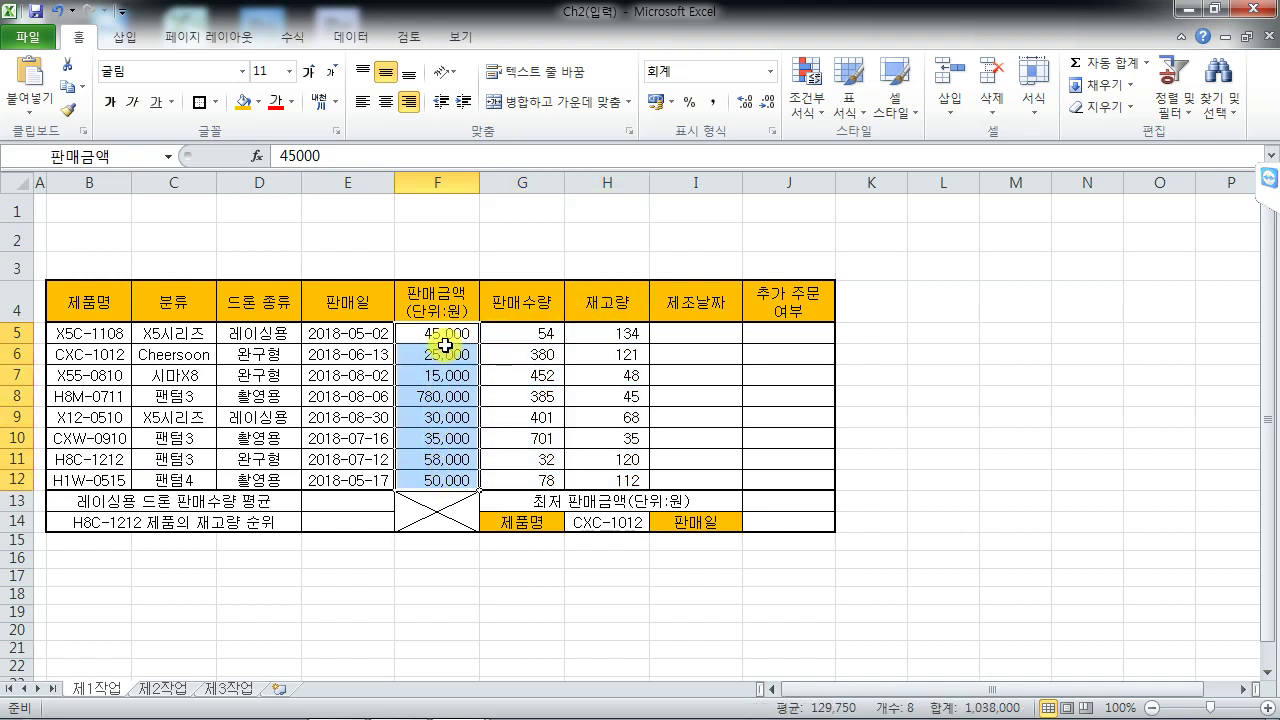
pyautogui.write('45,0')
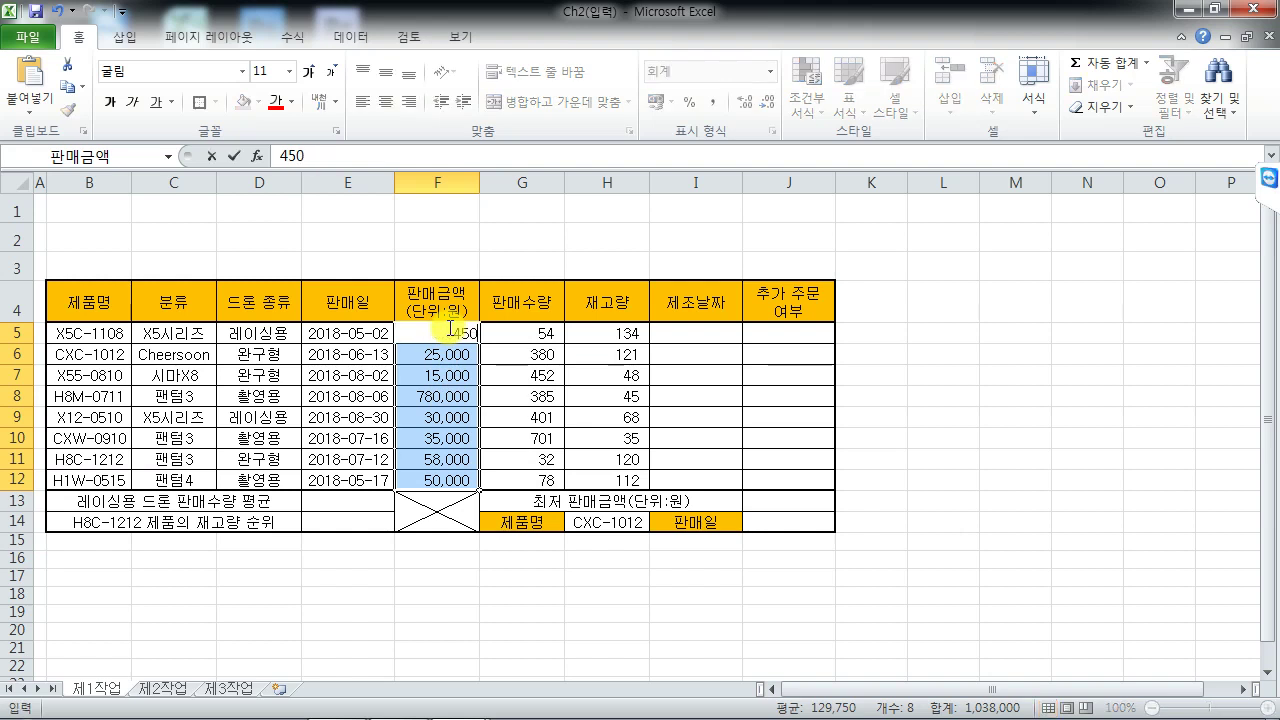
pyautogui.write('00')
pyautogui.press('Return')
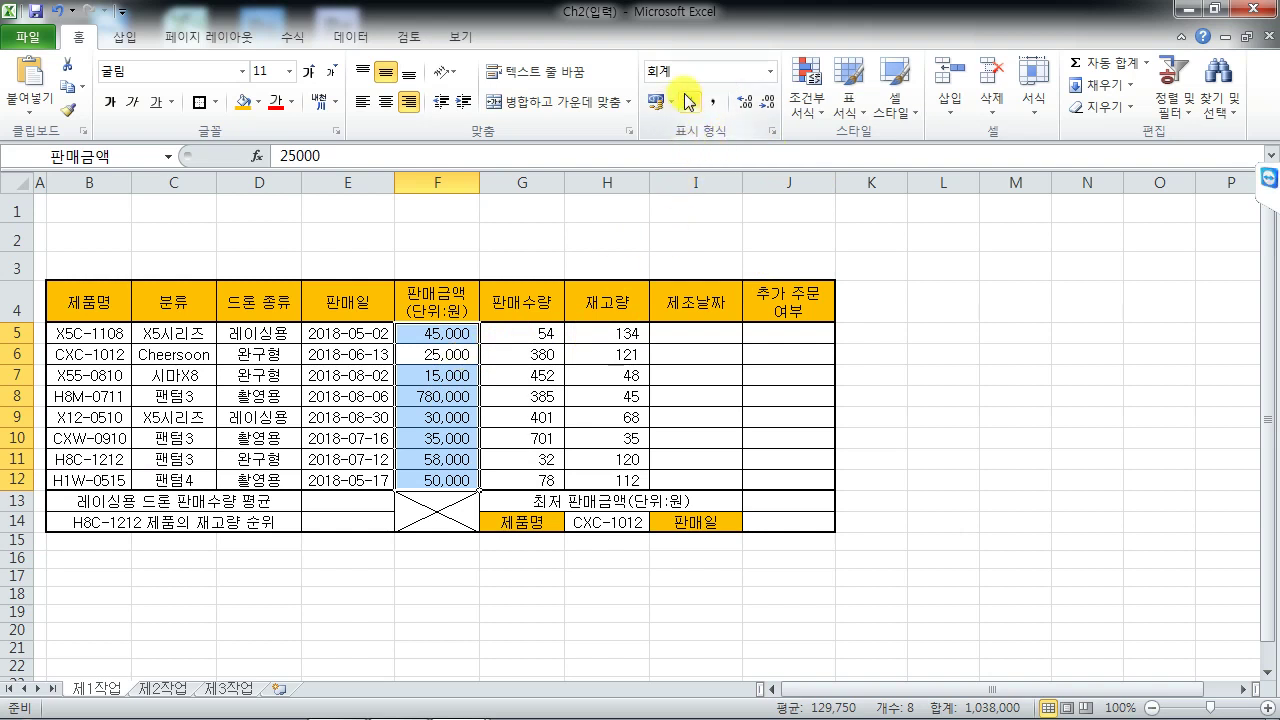
# Open the cell number format settings for F5:F12 and choose the 사용자 지정 category
pyautogui.click(437, 334)
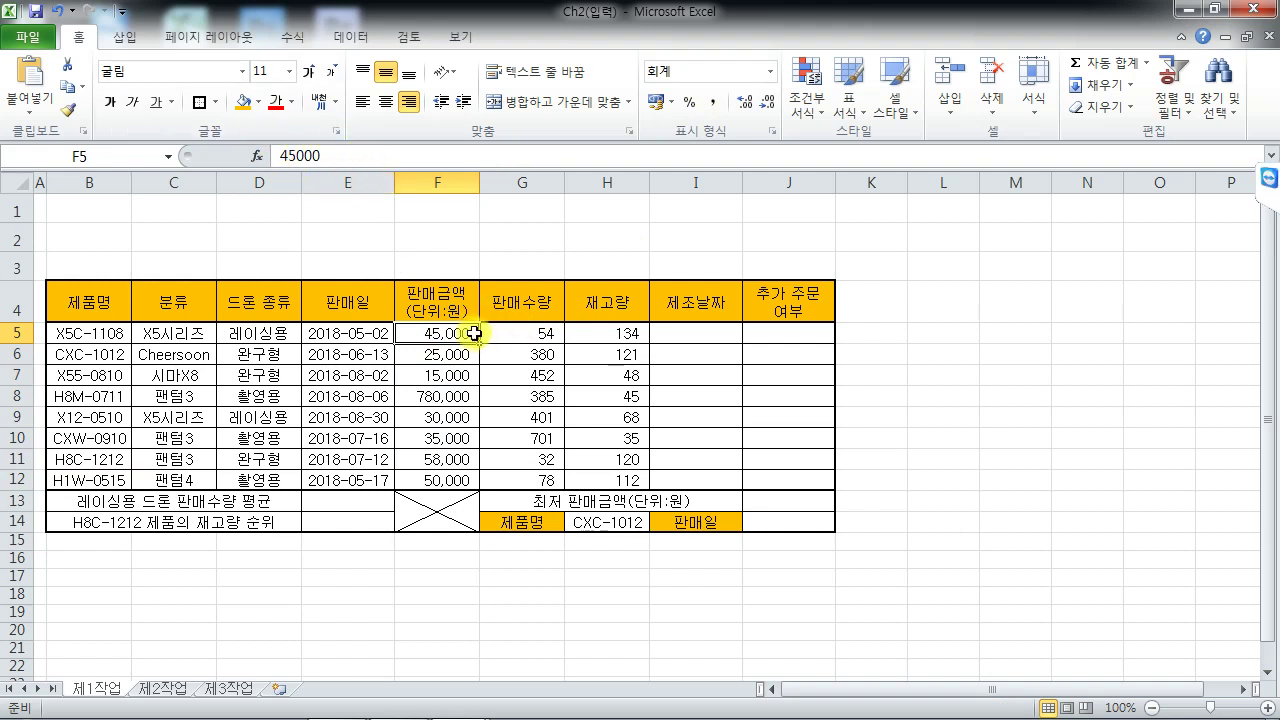
pyautogui.moveTo(462, 333); pyautogui.dragTo(463, 474)
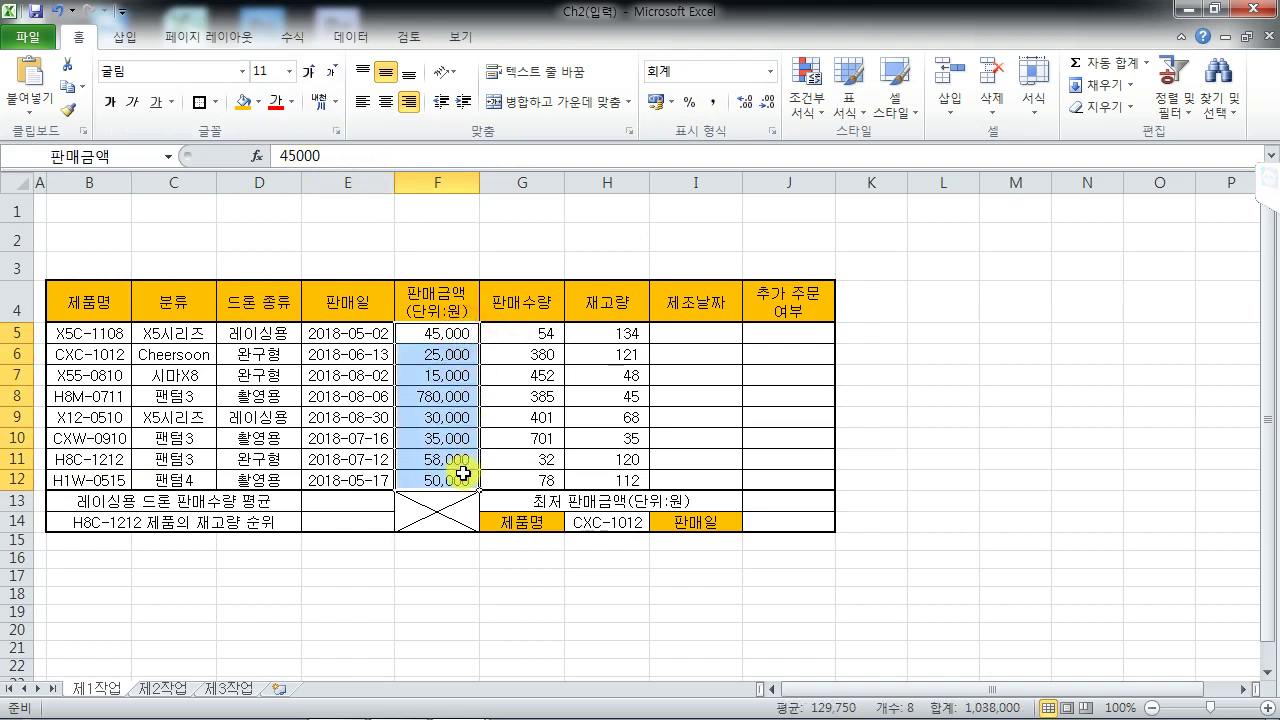
pyautogui.hotkey('ctrl', '1')
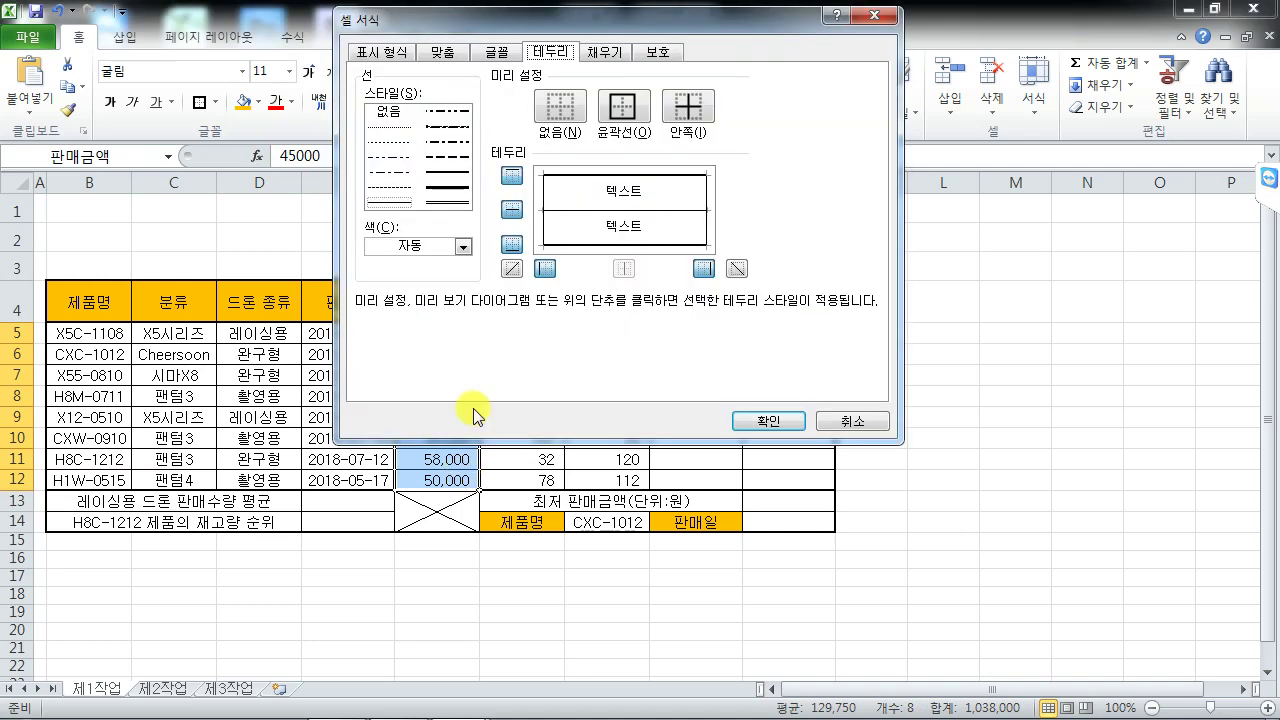
pyautogui.click(392, 50)
pyautogui.moveTo(445, 19); pyautogui.dragTo(657, 23)
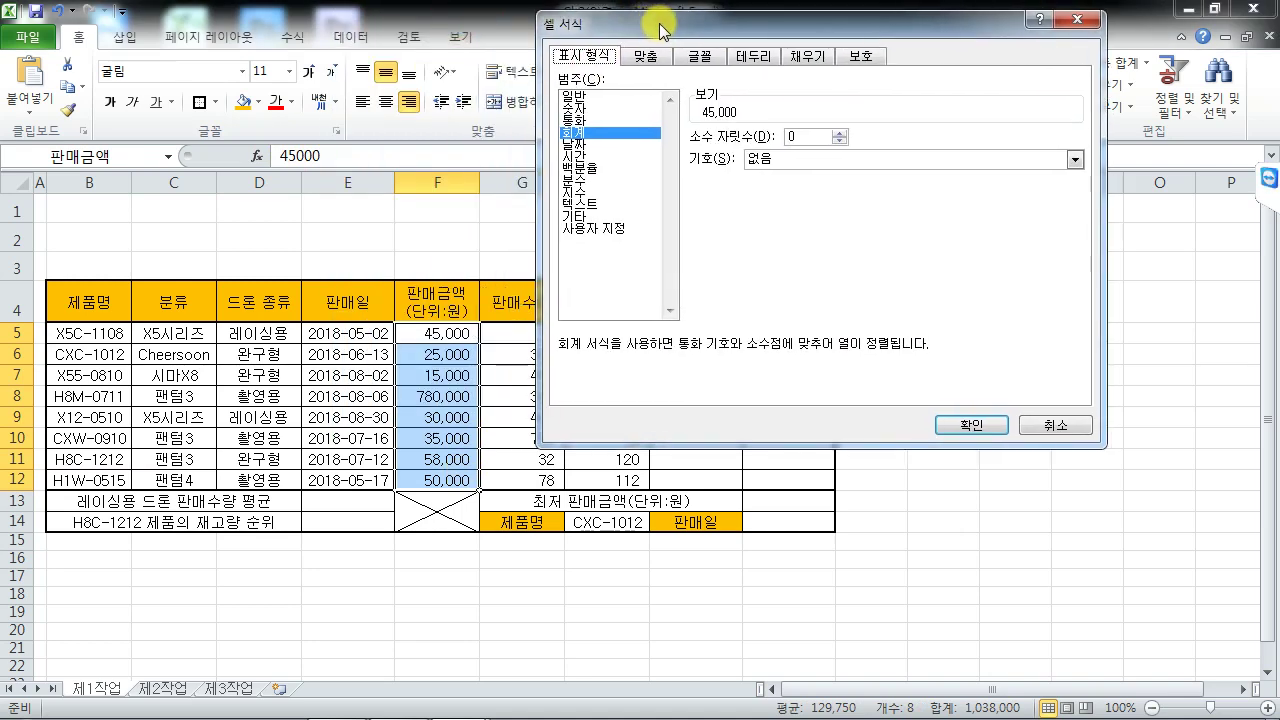
pyautogui.click(605, 230)
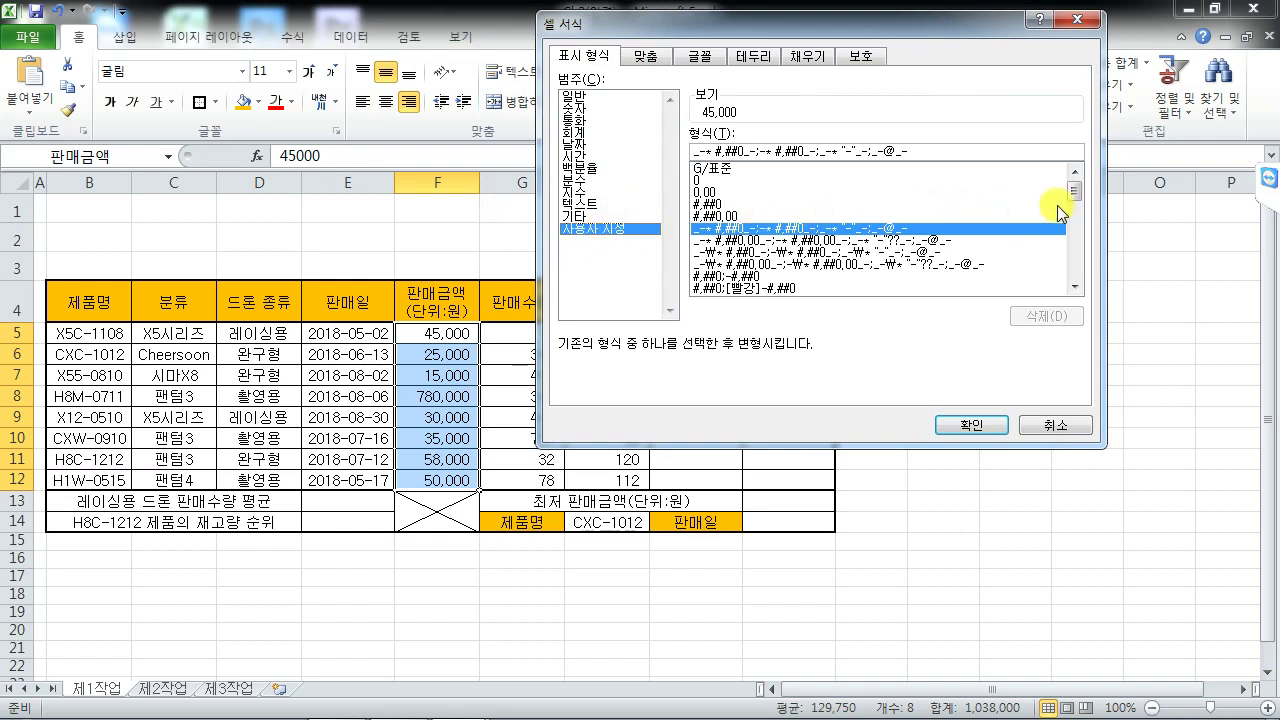
# Compare the custom formats G/표준, 0 and 0.00 for the sales amounts and select #,##0
pyautogui.moveTo(1074, 190)
pyautogui.mouseDown()
pyautogui.moveTo(1063, 271)
pyautogui.moveTo(1063, 177)
pyautogui.mouseUp()
pyautogui.click(712, 168)
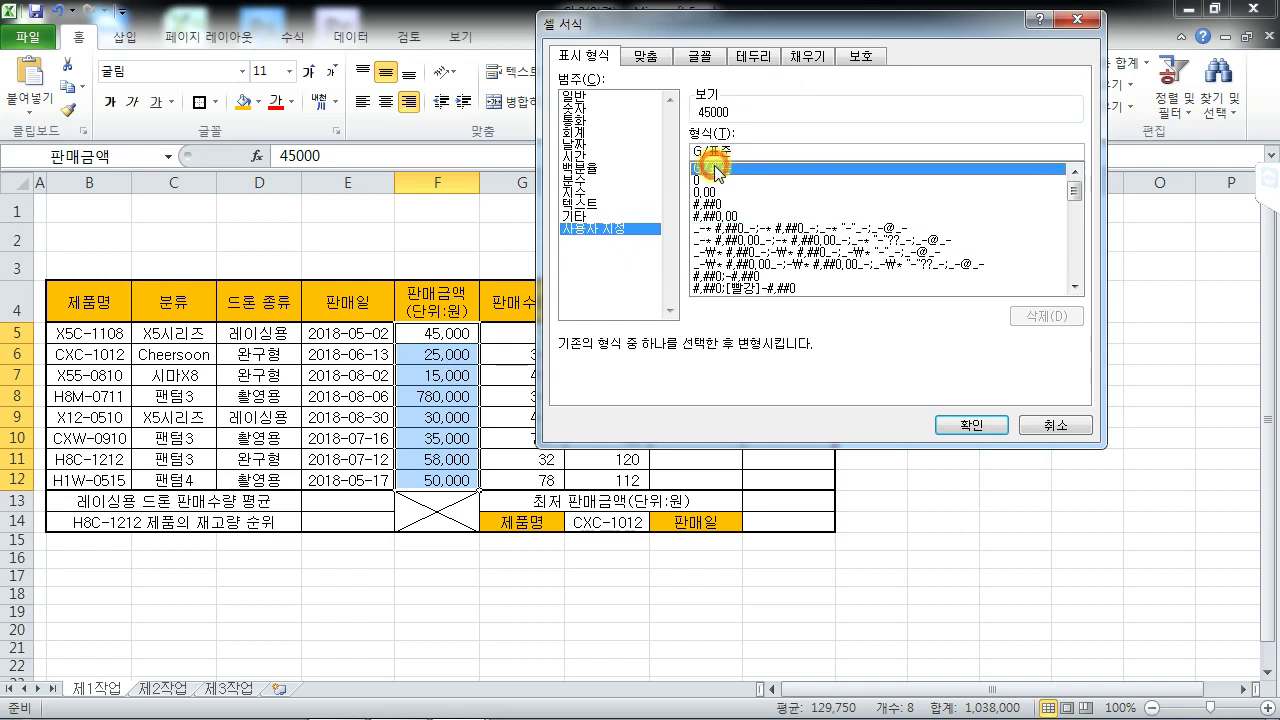
pyautogui.click(705, 182)
pyautogui.click(716, 204)
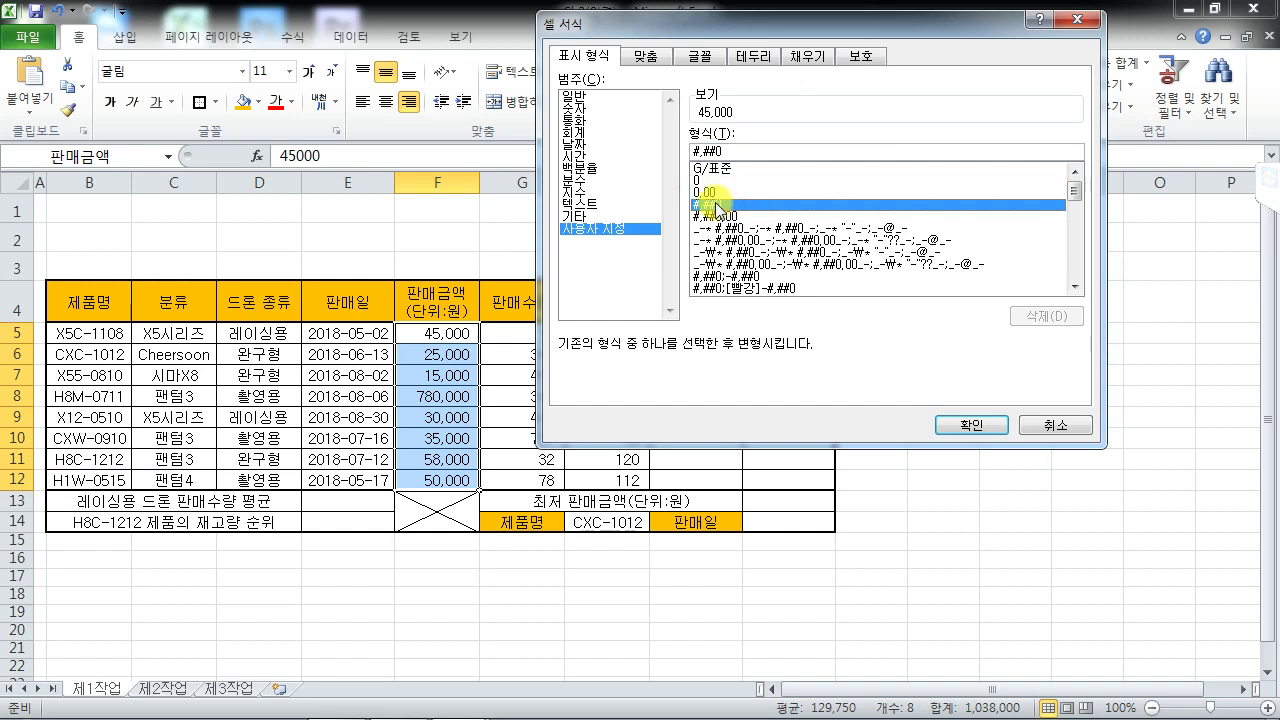
pyautogui.click(712, 169)
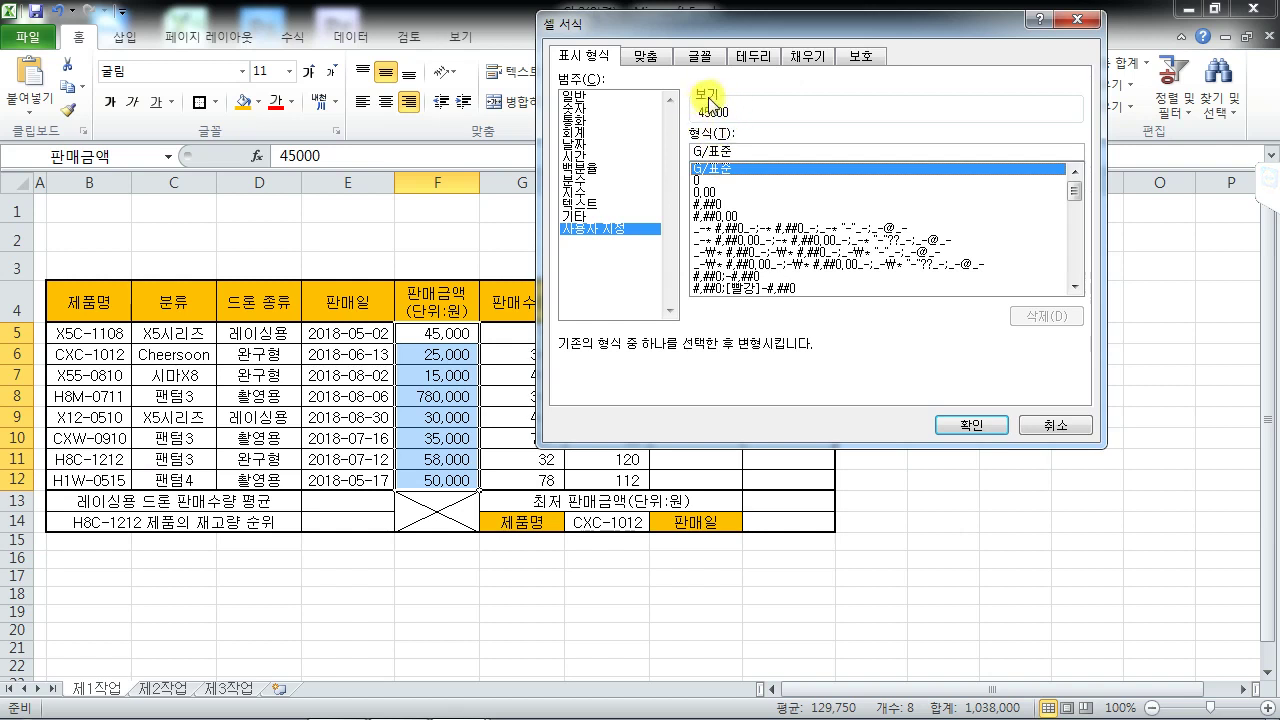
pyautogui.click(702, 180)
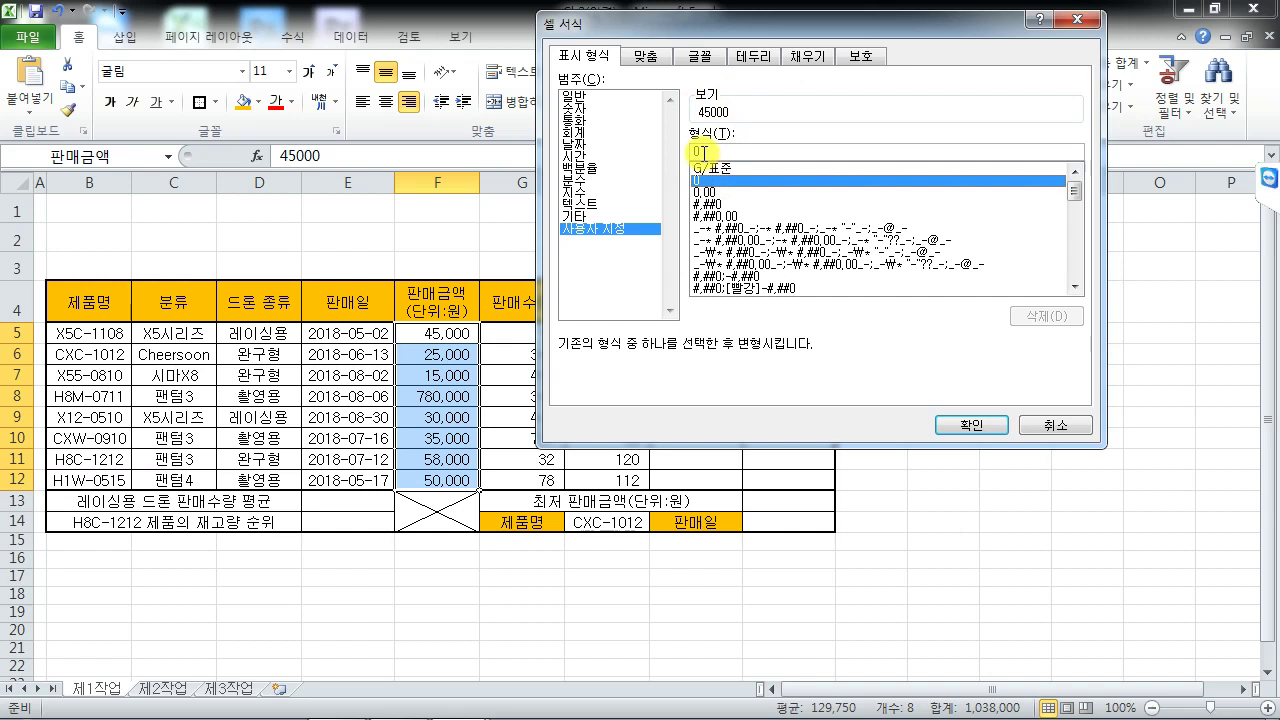
pyautogui.click(706, 192)
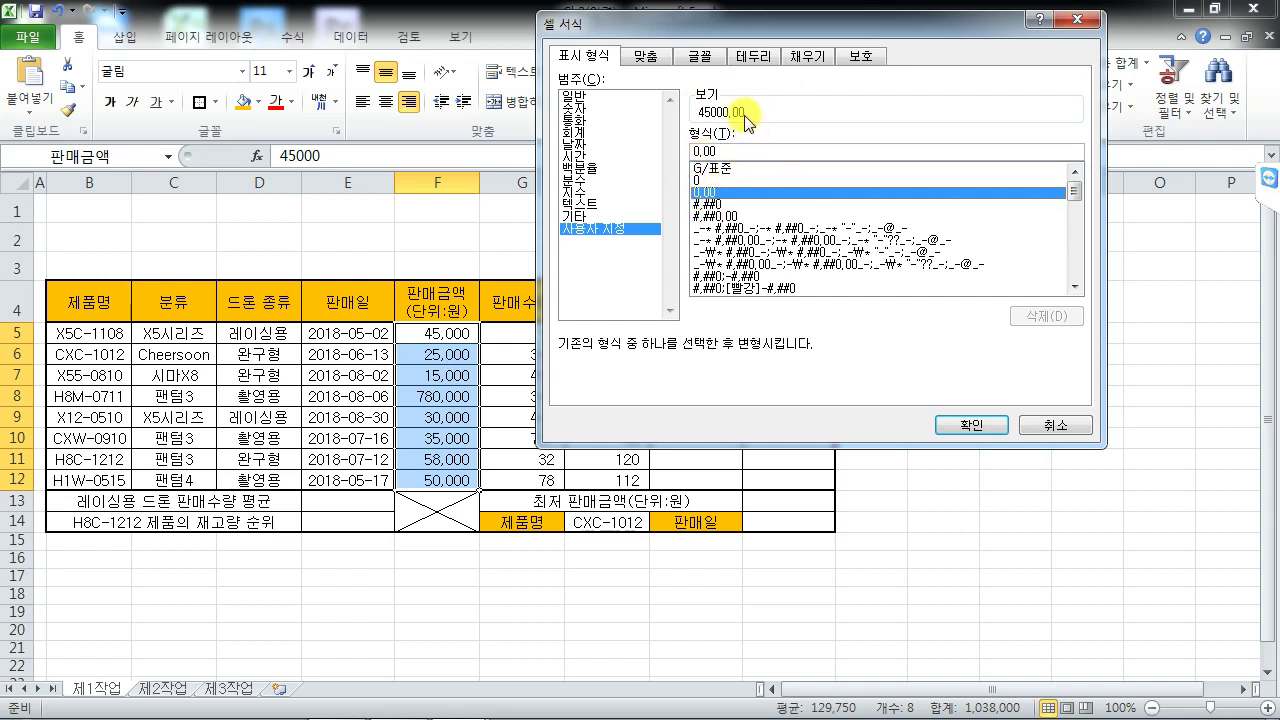
pyautogui.click(720, 205)
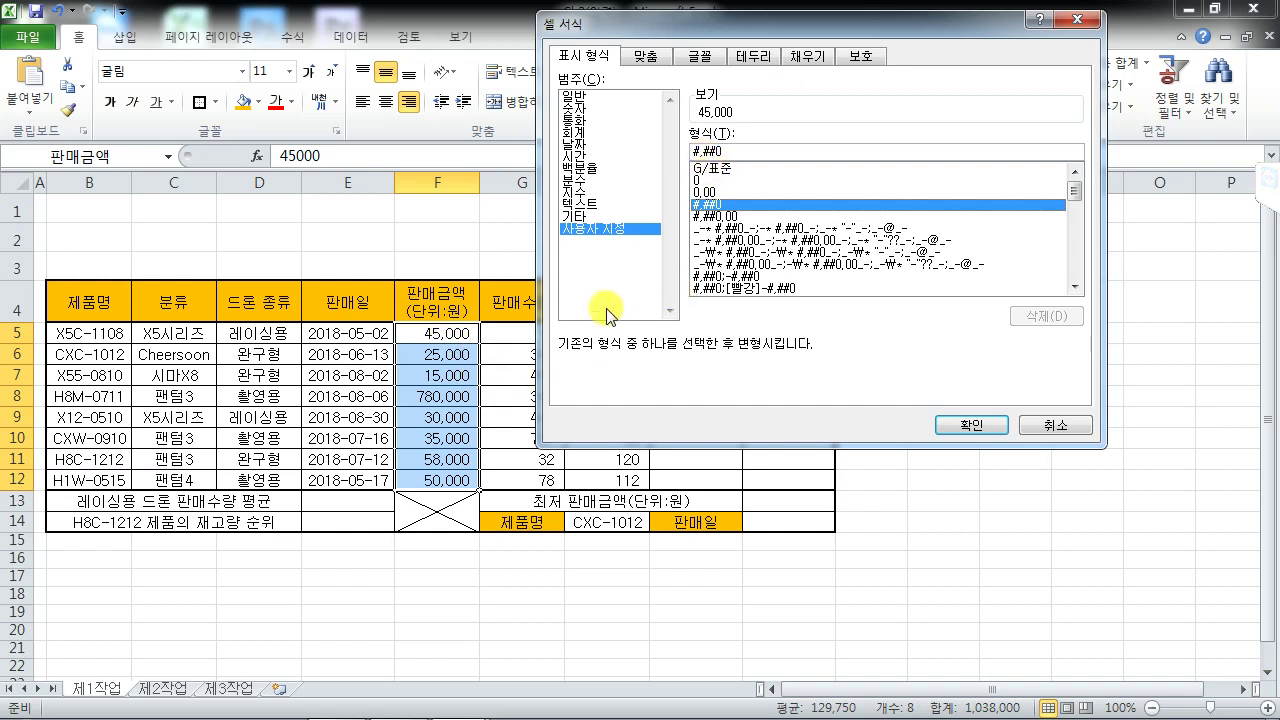
pyautogui.click(710, 169)
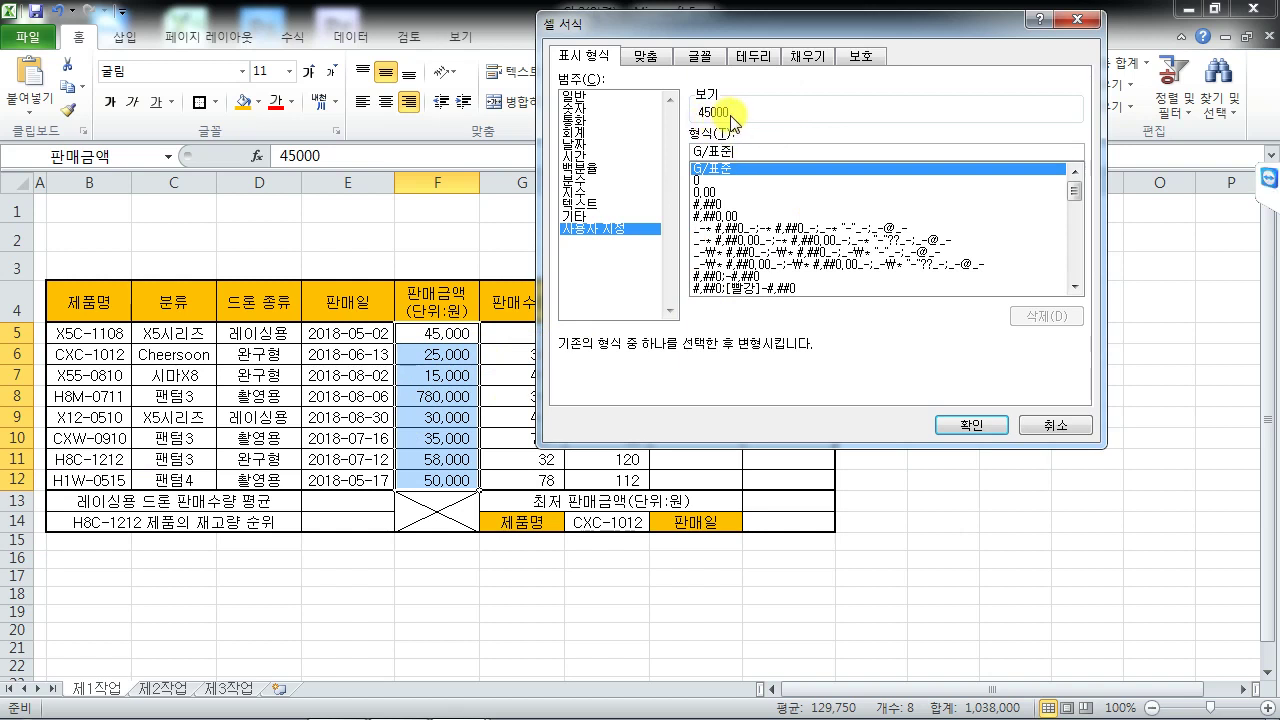
pyautogui.click(707, 205)
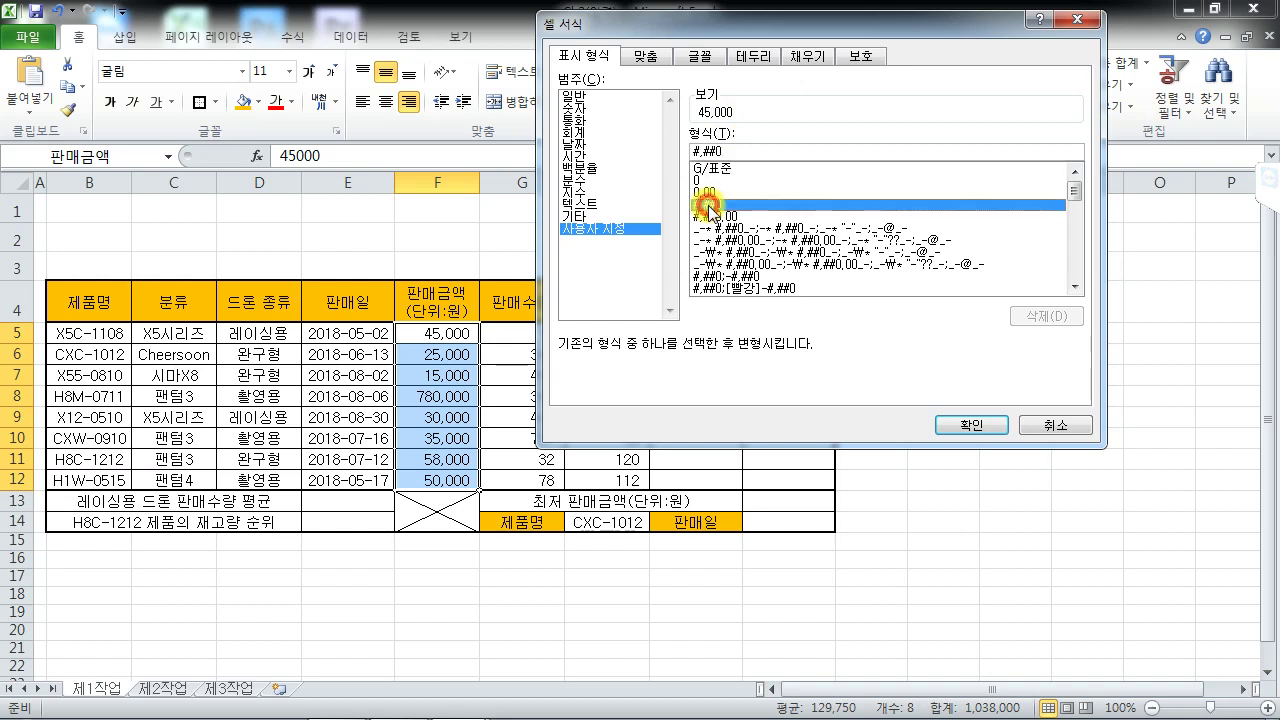
# Try the text suffixes 원 and WON after the #,##0 format code, and remove them again
pyautogui.click(748, 150)
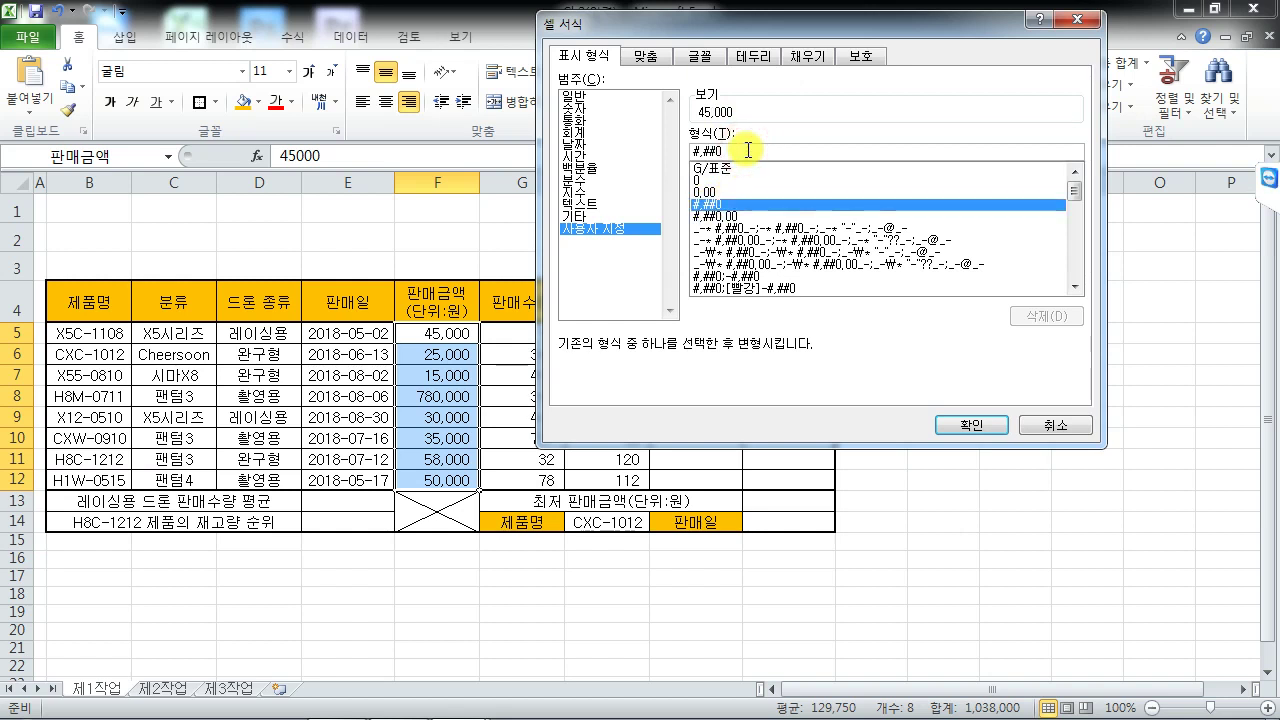
pyautogui.write('원')
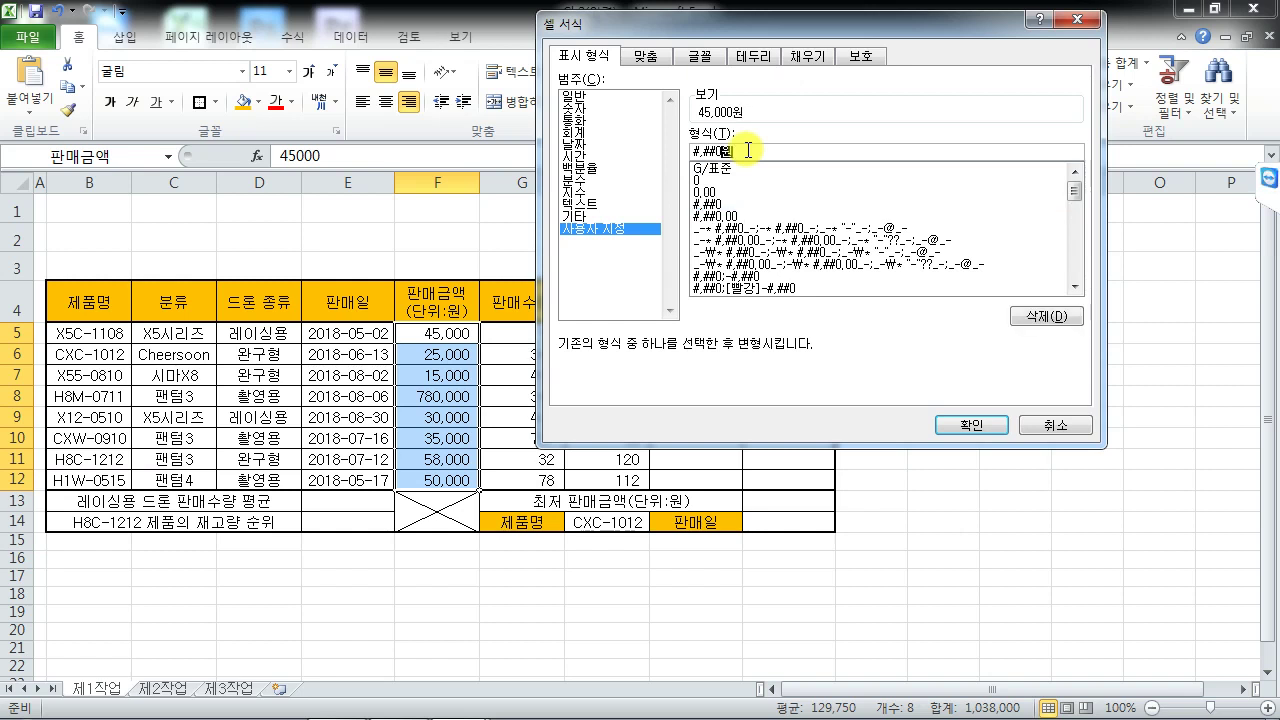
pyautogui.press('BackSpace')
pyautogui.press('BackSpace')
pyautogui.press('BackSpace')
pyautogui.press('BackSpace')
pyautogui.write('WO')
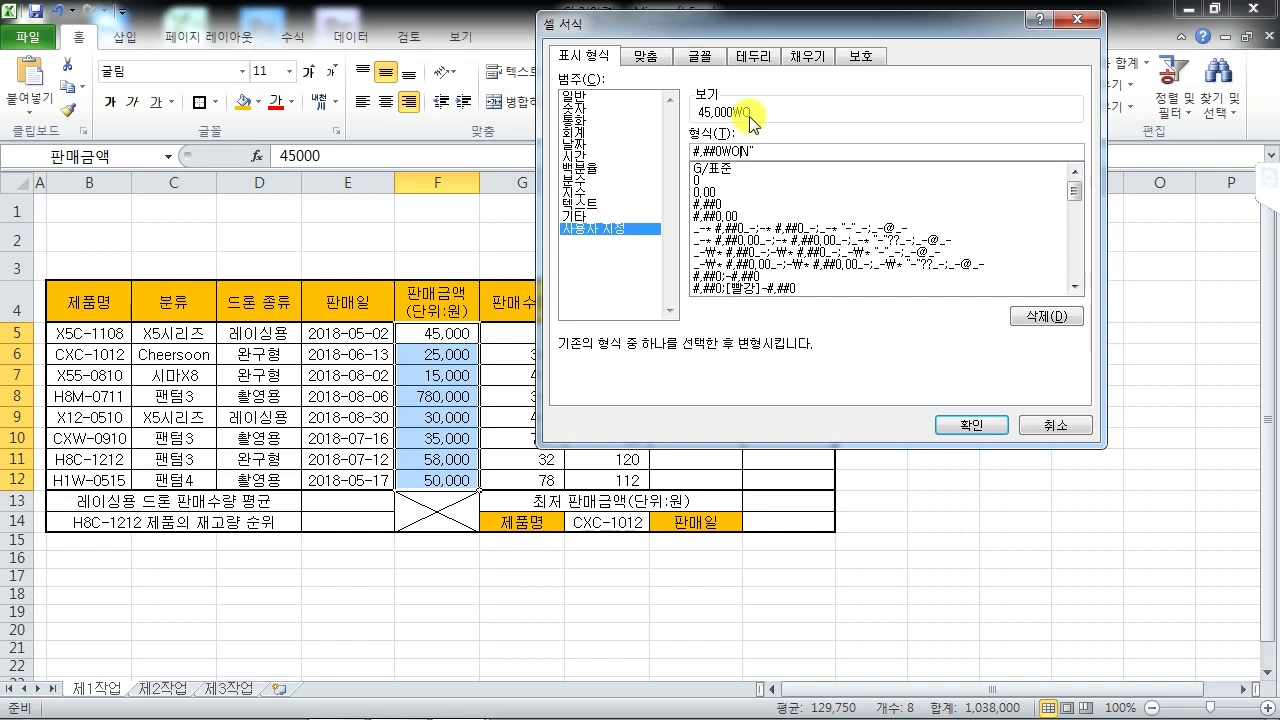
pyautogui.write('N')
pyautogui.press('Delete')
pyautogui.press('Delete')
pyautogui.press('Delete')
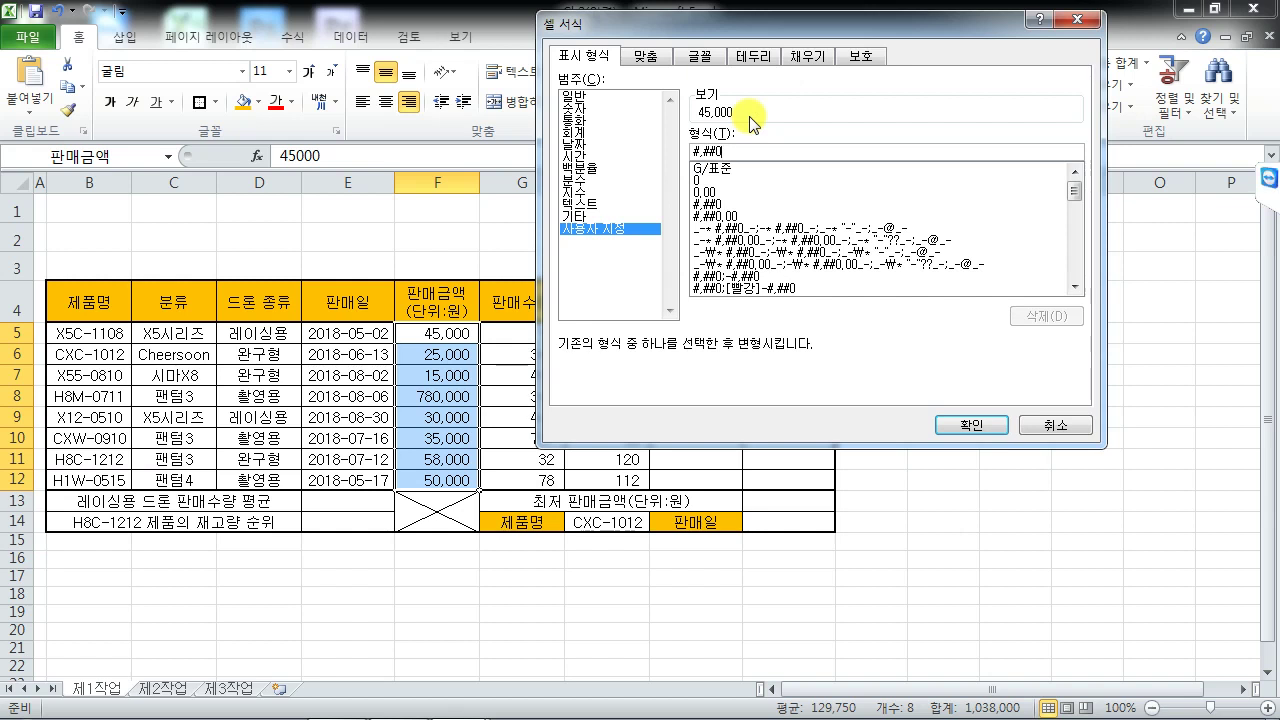
# Complete the custom format as #,##0"원" and apply it to F5:F12
pyautogui.write('1')
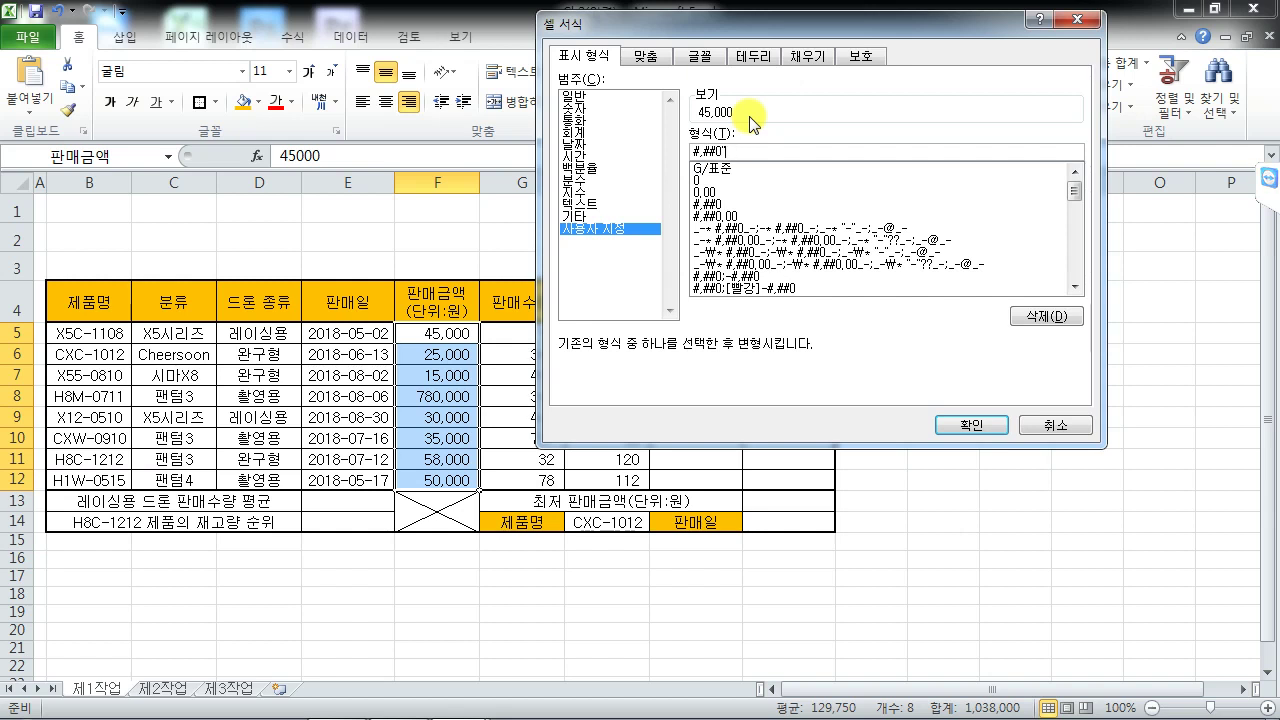
pyautogui.write('원')
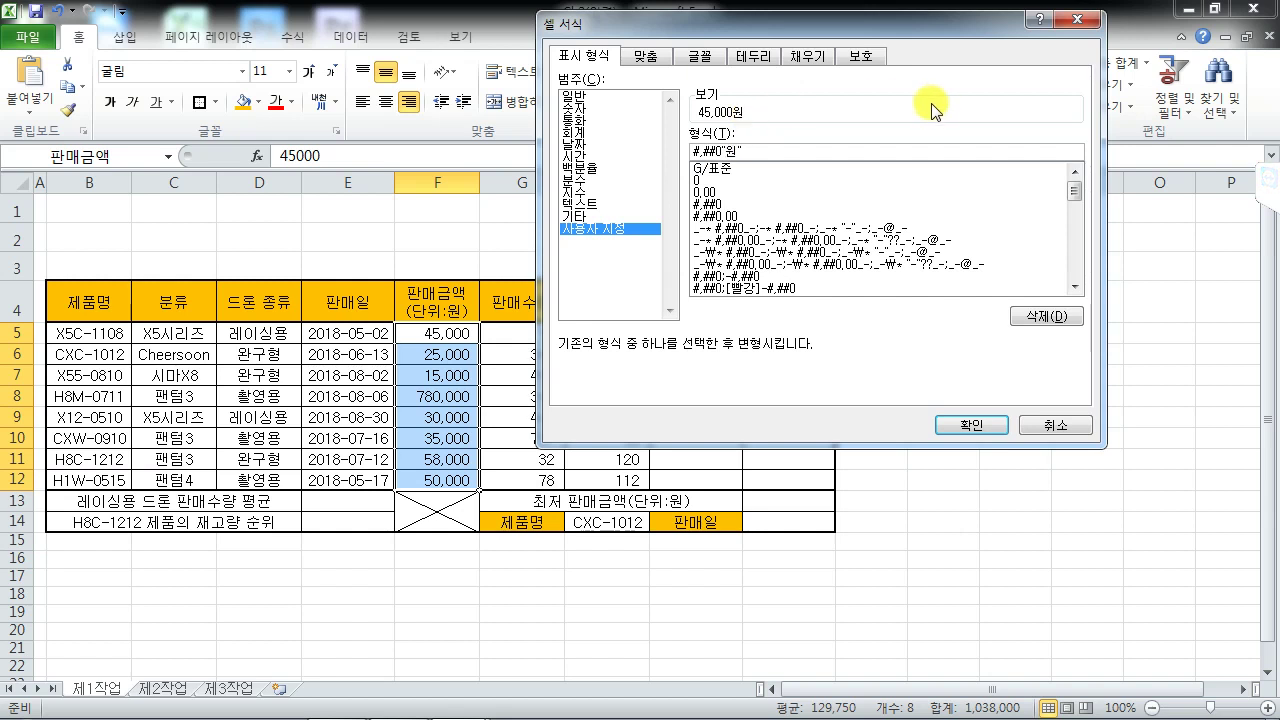
pyautogui.click(973, 426)
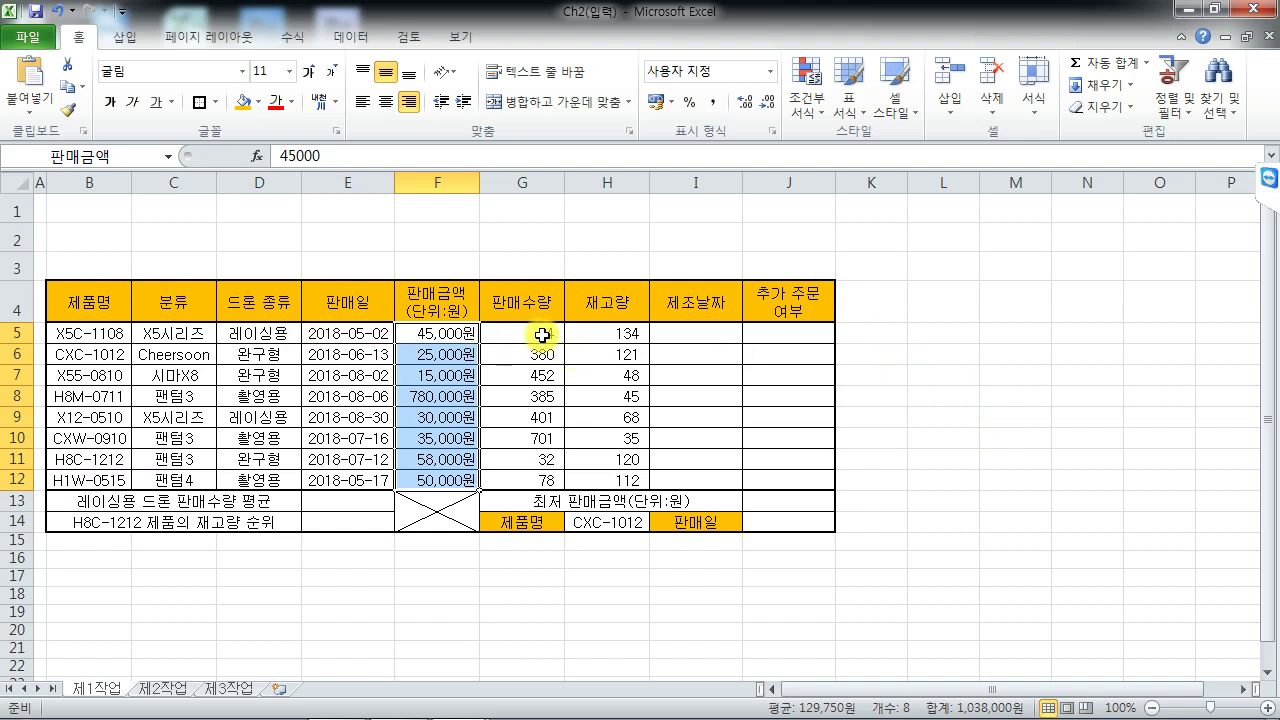
# Open the number format settings for the 판매수량 cells G5:G12 and choose the 사용자 지정 category
pyautogui.moveTo(527, 333); pyautogui.dragTo(533, 481)
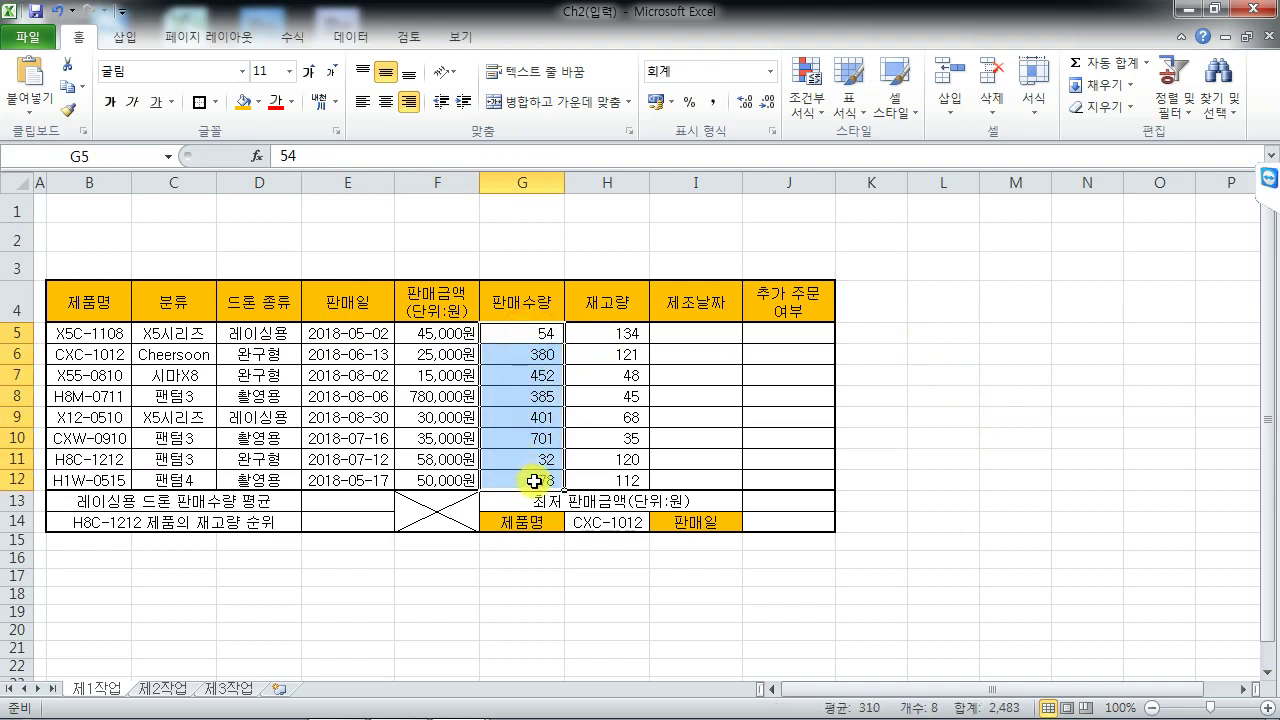
pyautogui.hotkey('ctrl', '1')
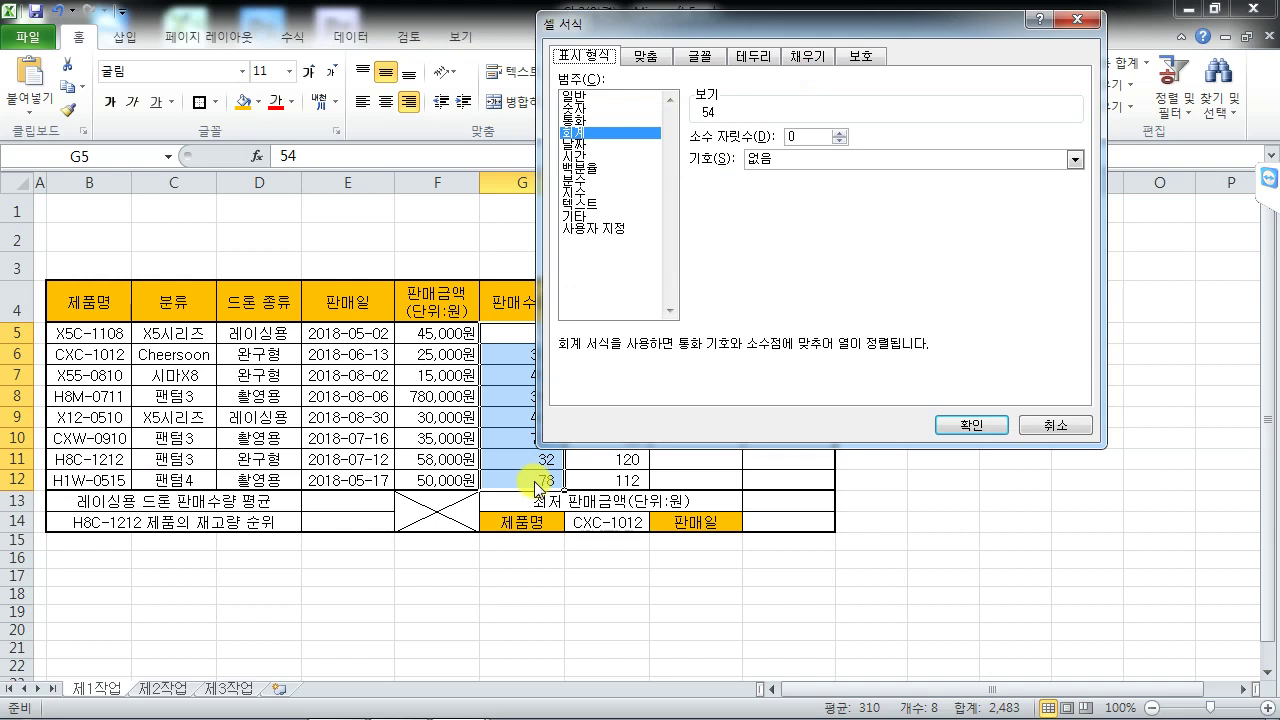
pyautogui.click(613, 229)
pyautogui.moveTo(715, 22); pyautogui.dragTo(881, 22)
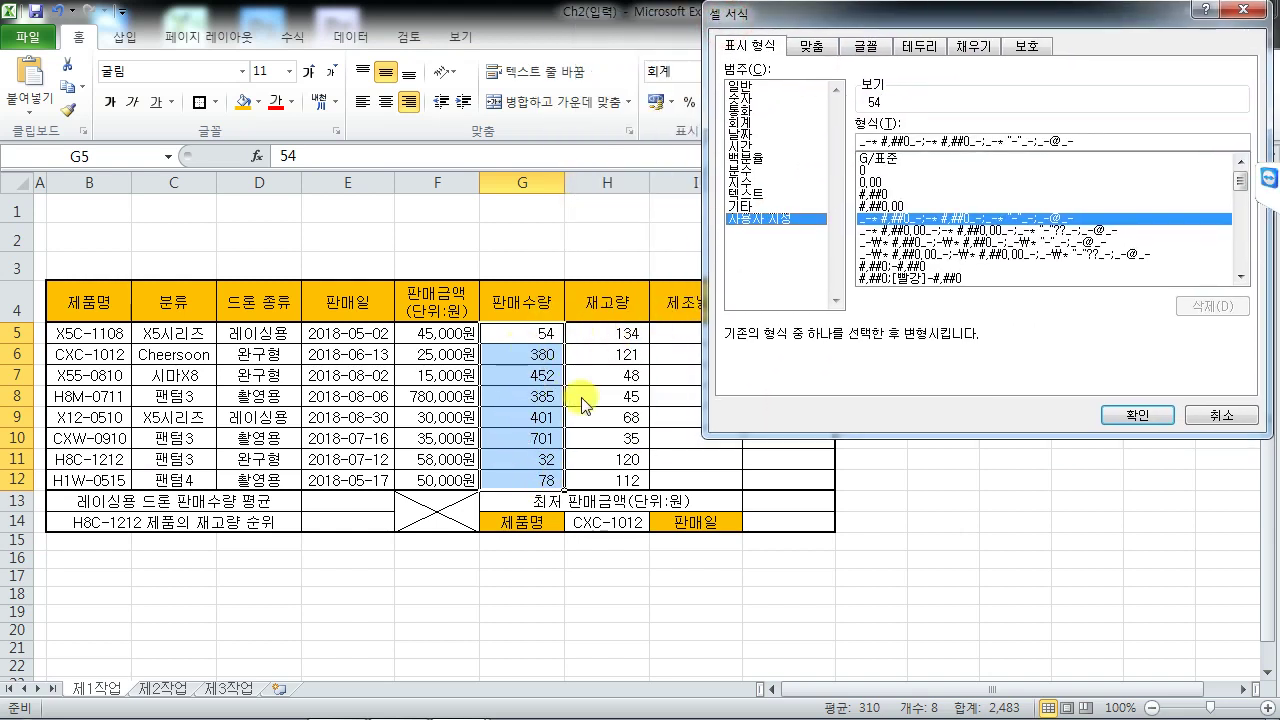
# Compare the custom formats 0 and G/표준 for the 판매수량 values and select G/표준
pyautogui.click(890, 159)
pyautogui.click(869, 171)
pyautogui.click(879, 162)
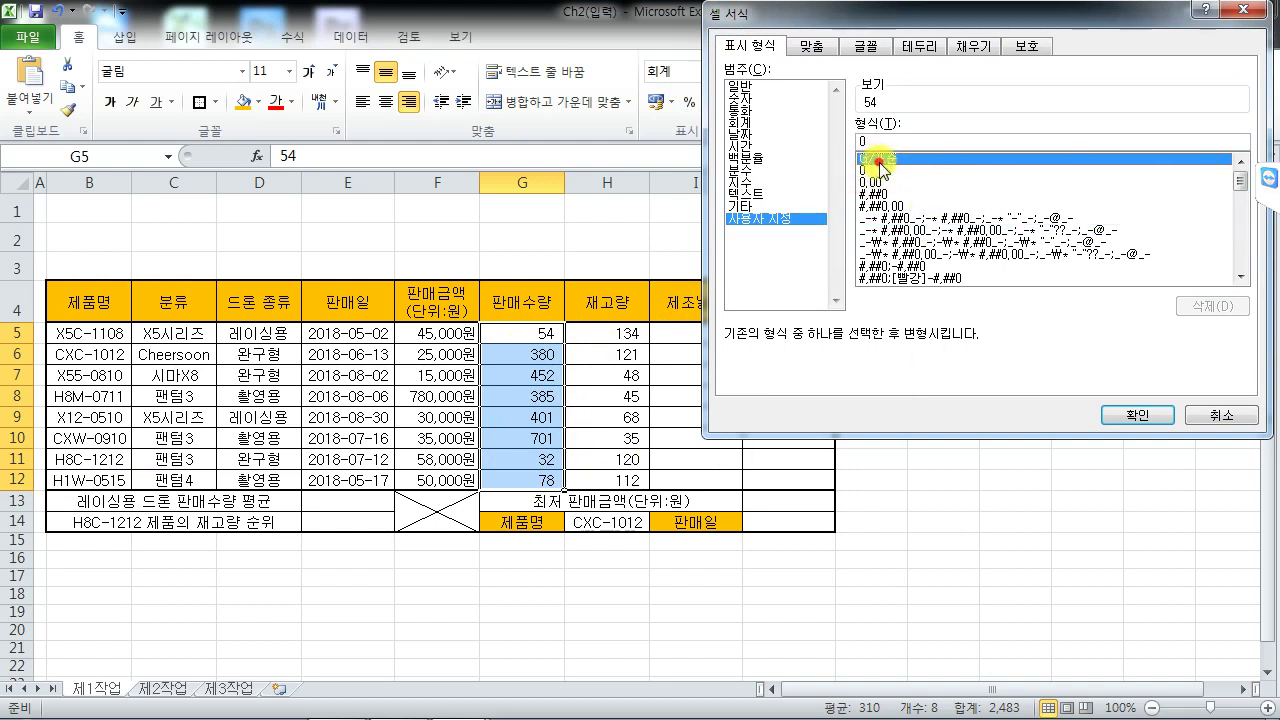
pyautogui.click(873, 171)
pyautogui.click(879, 161)
pyautogui.click(868, 171)
pyautogui.click(879, 161)
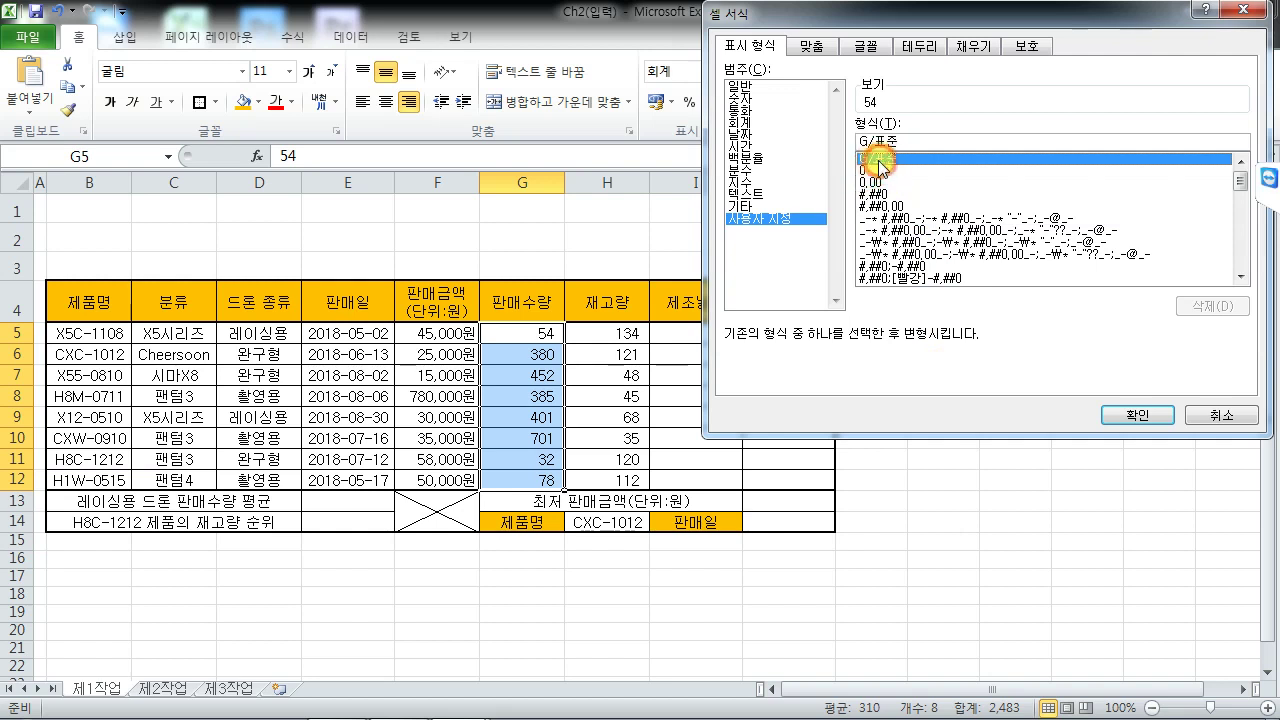
# Extend the custom format to G/표준"BOX" and apply it to G5:G12
pyautogui.click(942, 134)
pyautogui.write('"BOX')
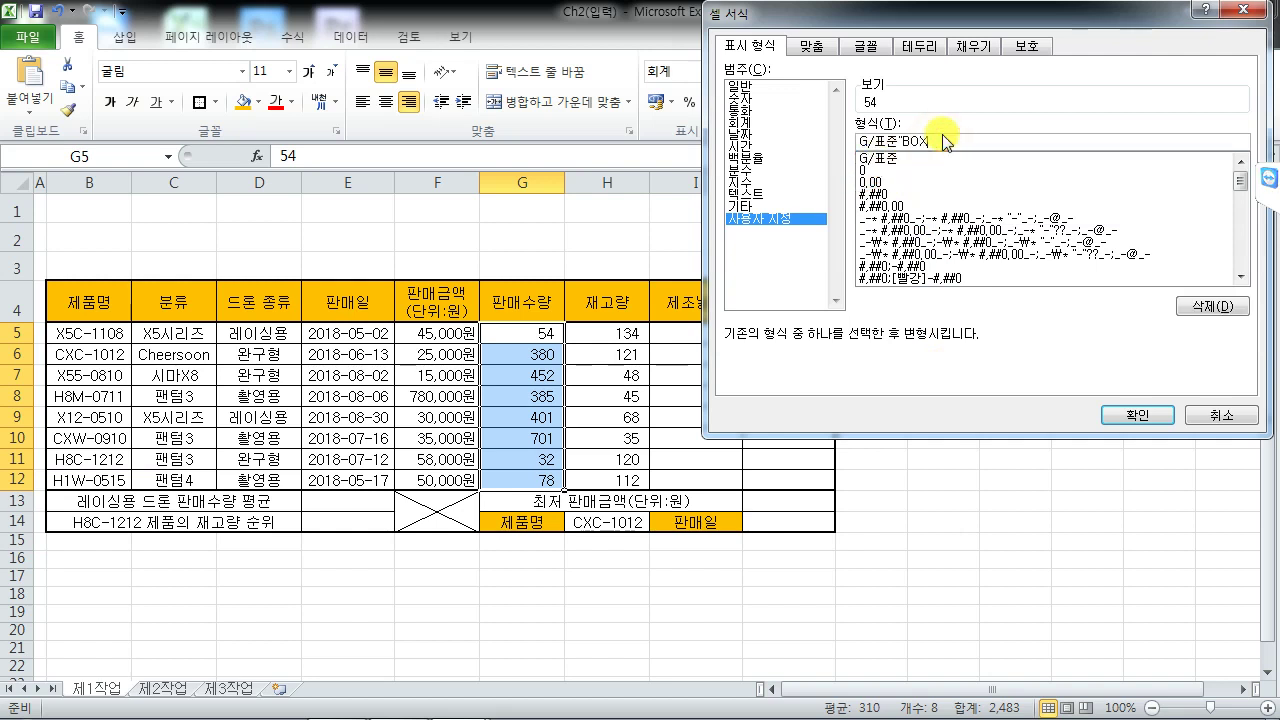
pyautogui.write('"')
pyautogui.click(1139, 411)
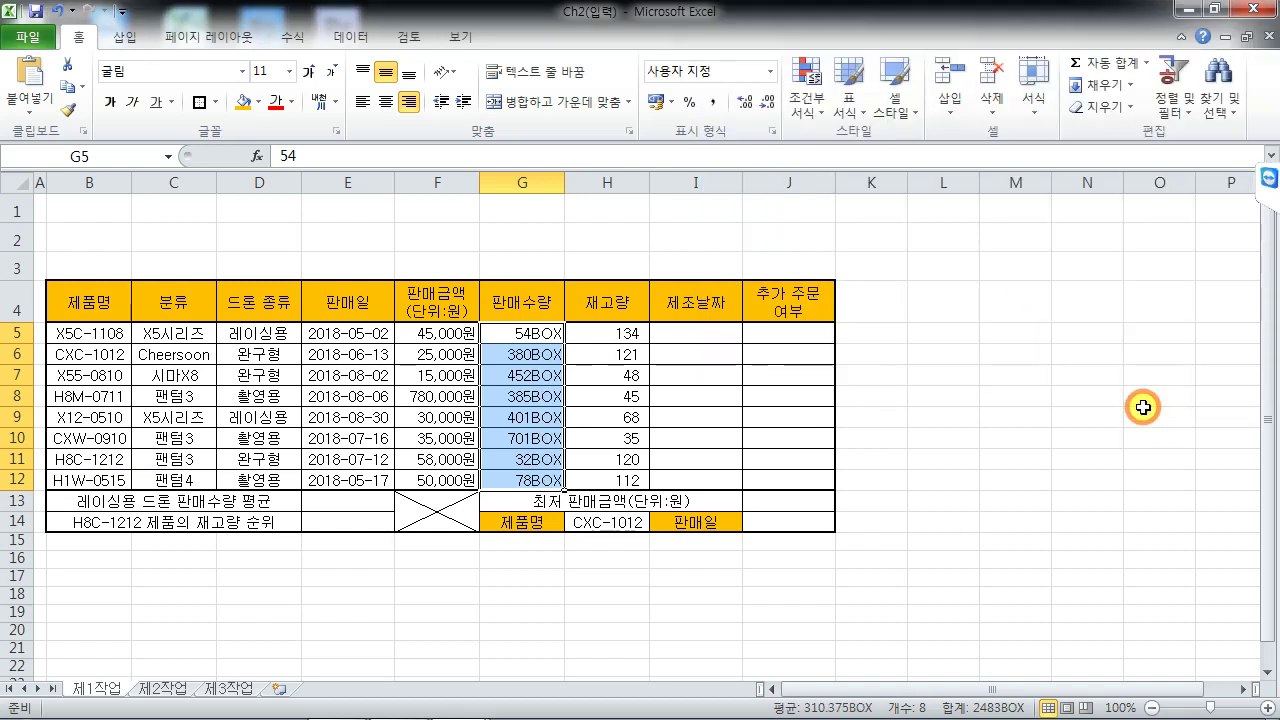
# Try to enter the sample value 12.3 in cell L5
pyautogui.click(942, 336)
pyautogui.write('12.3')
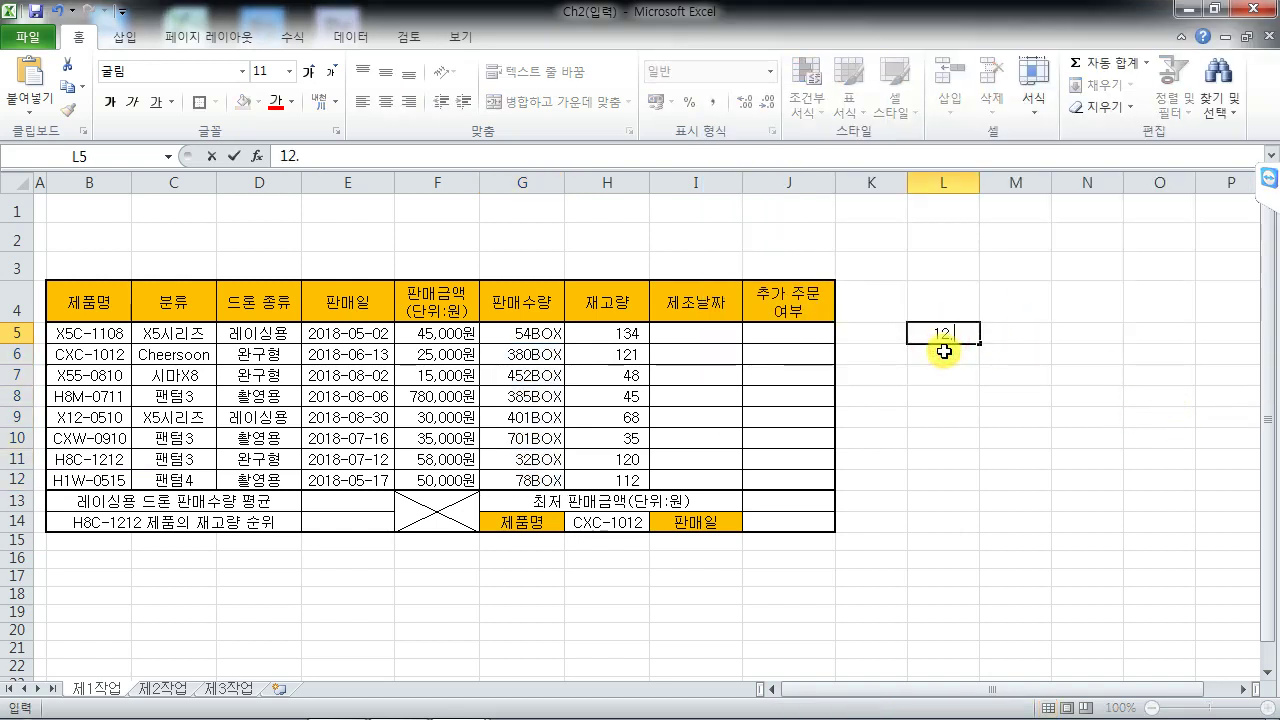
pyautogui.press('Return')
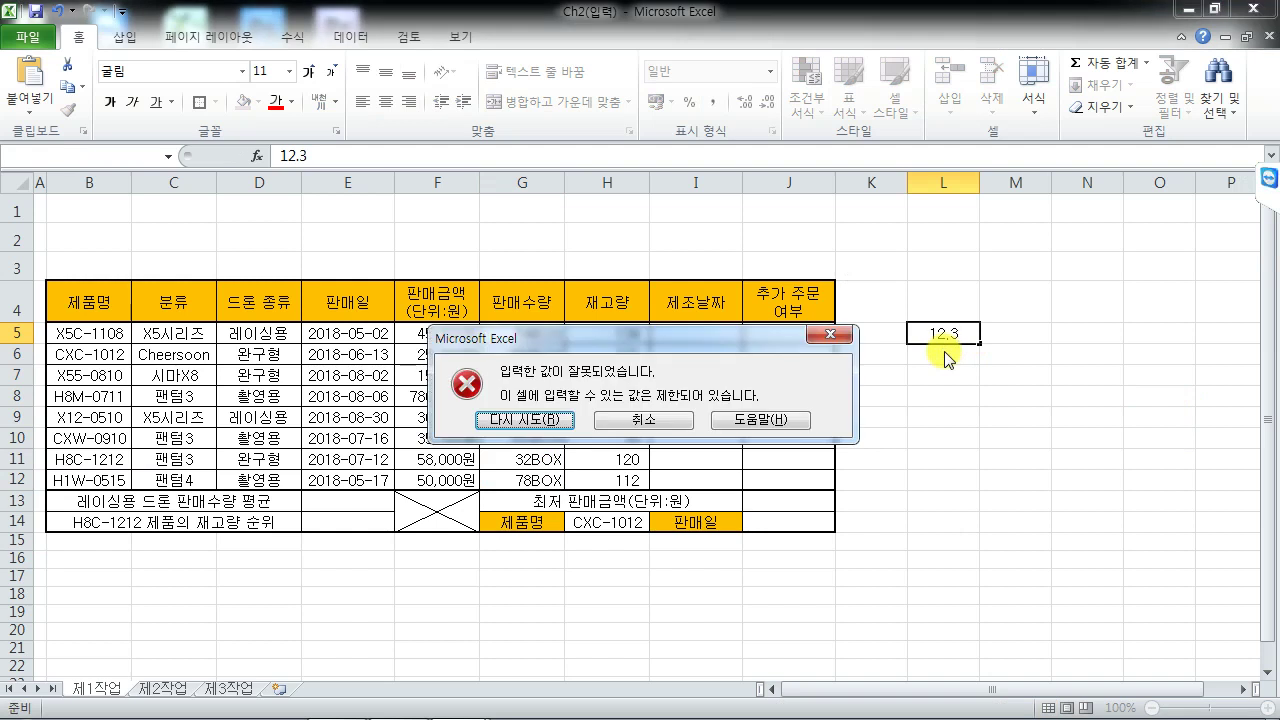
pyautogui.press('Escape')
# Delete the whole column L together with its leftover input restriction
pyautogui.click(933, 183)
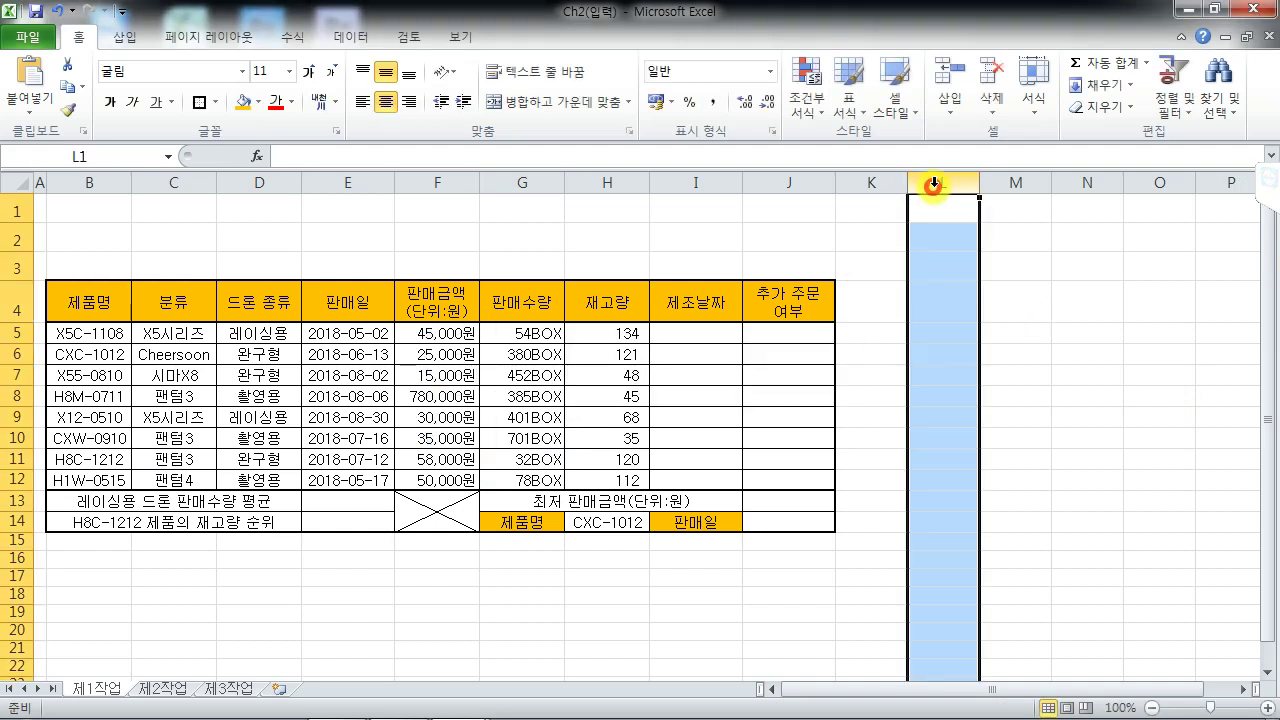
pyautogui.rightClick(933, 183)
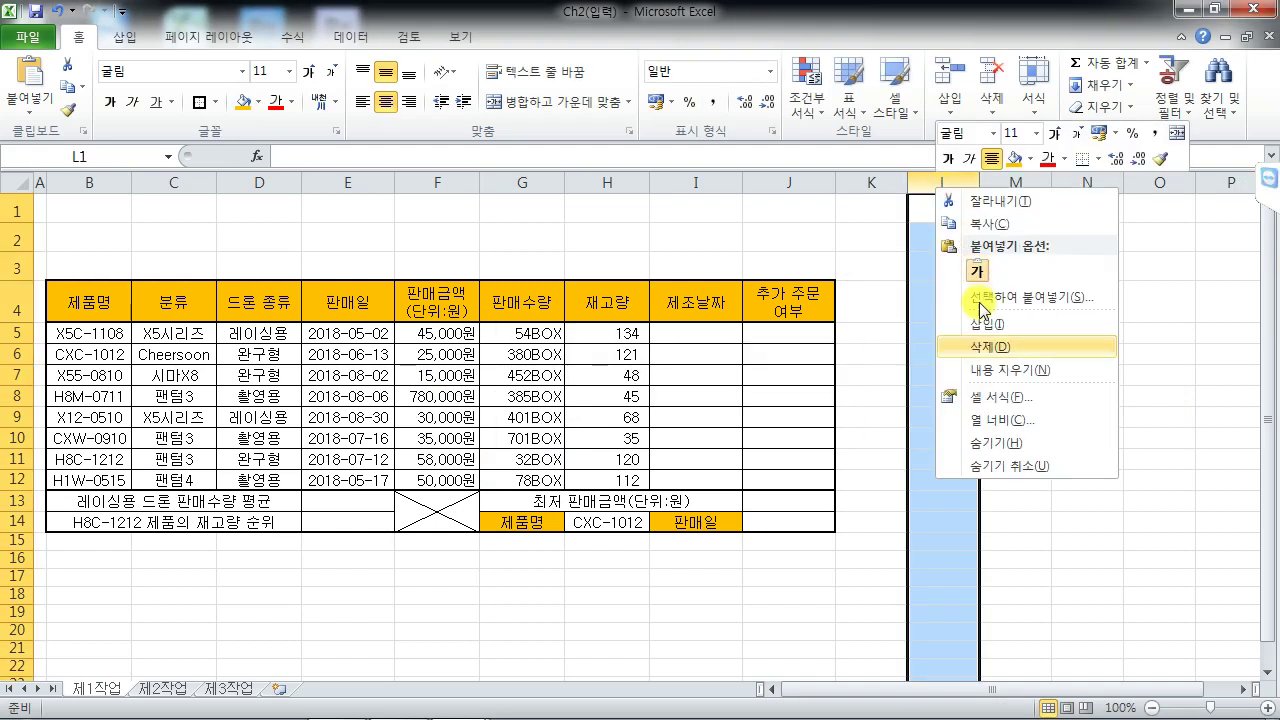
pyautogui.click(1019, 372)
# Enter the sample decimals 12.3 in L5 and 123.56 in L6
pyautogui.click(941, 336)
pyautogui.write('12.3')
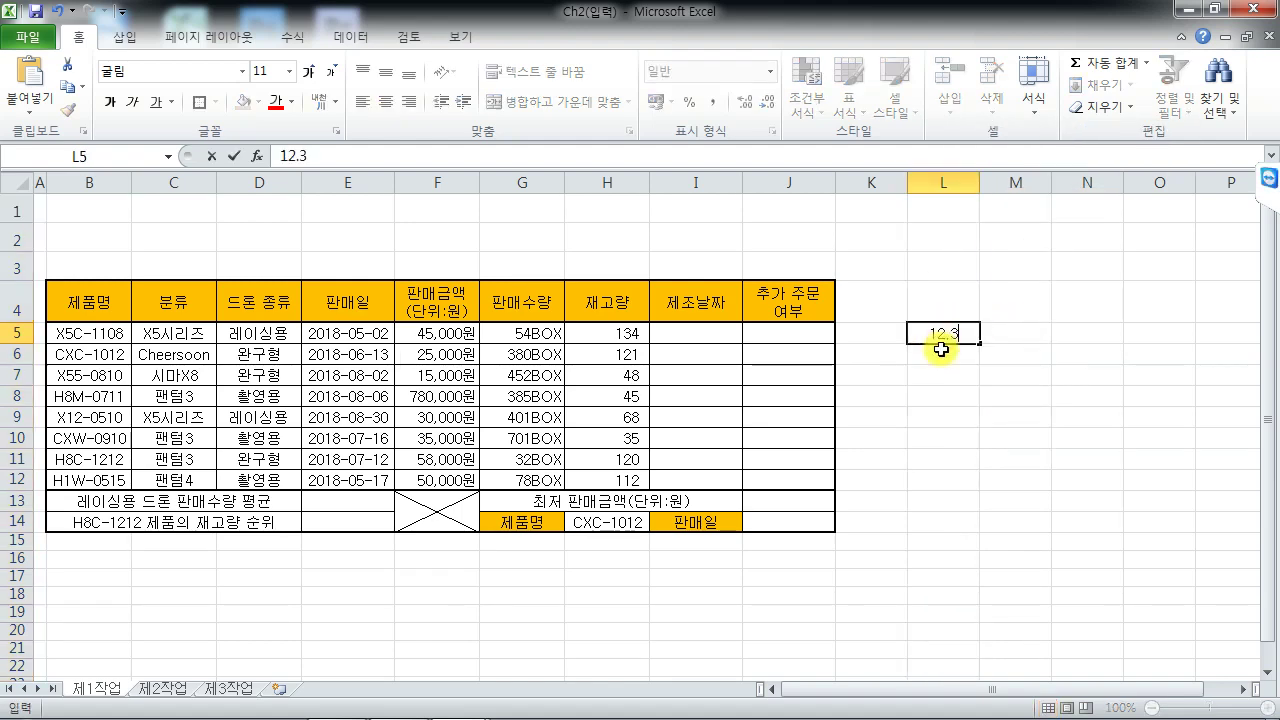
pyautogui.press('Return')
pyautogui.write('12')
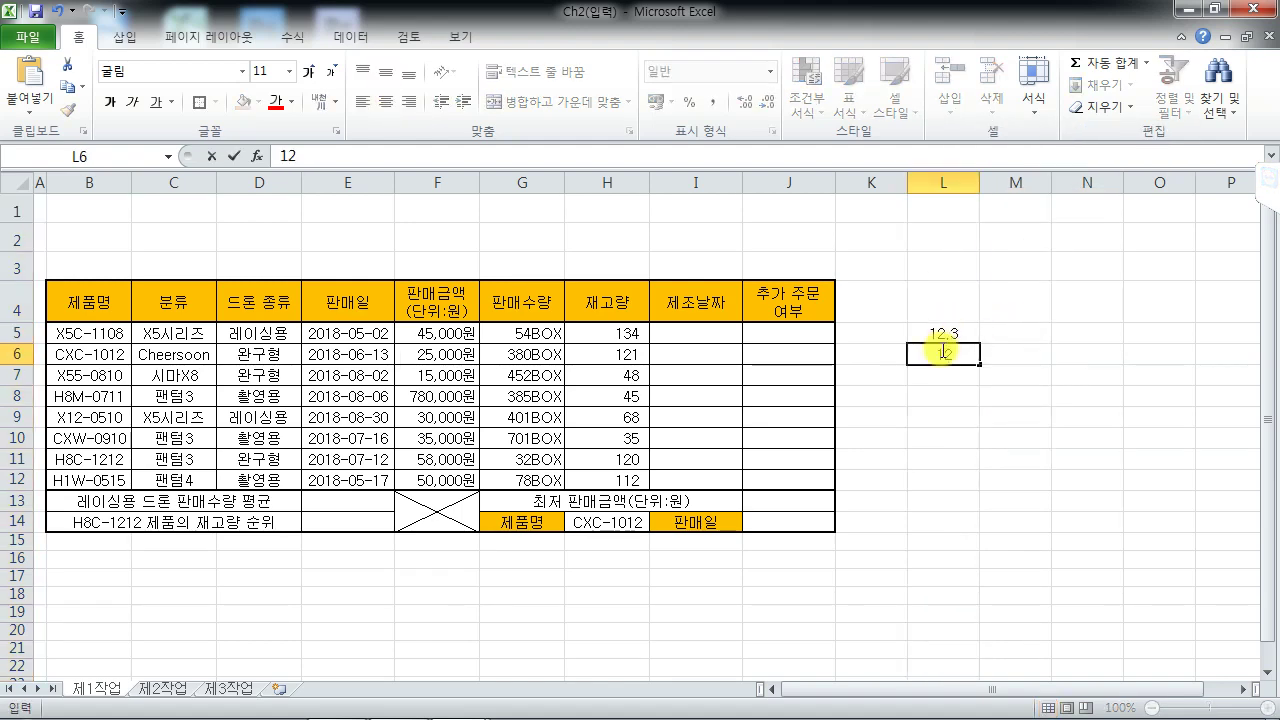
pyautogui.write('3.56')
pyautogui.press('Return')
# Open the number format settings for L5:L12 and choose the custom format 0.00
pyautogui.click(941, 333)
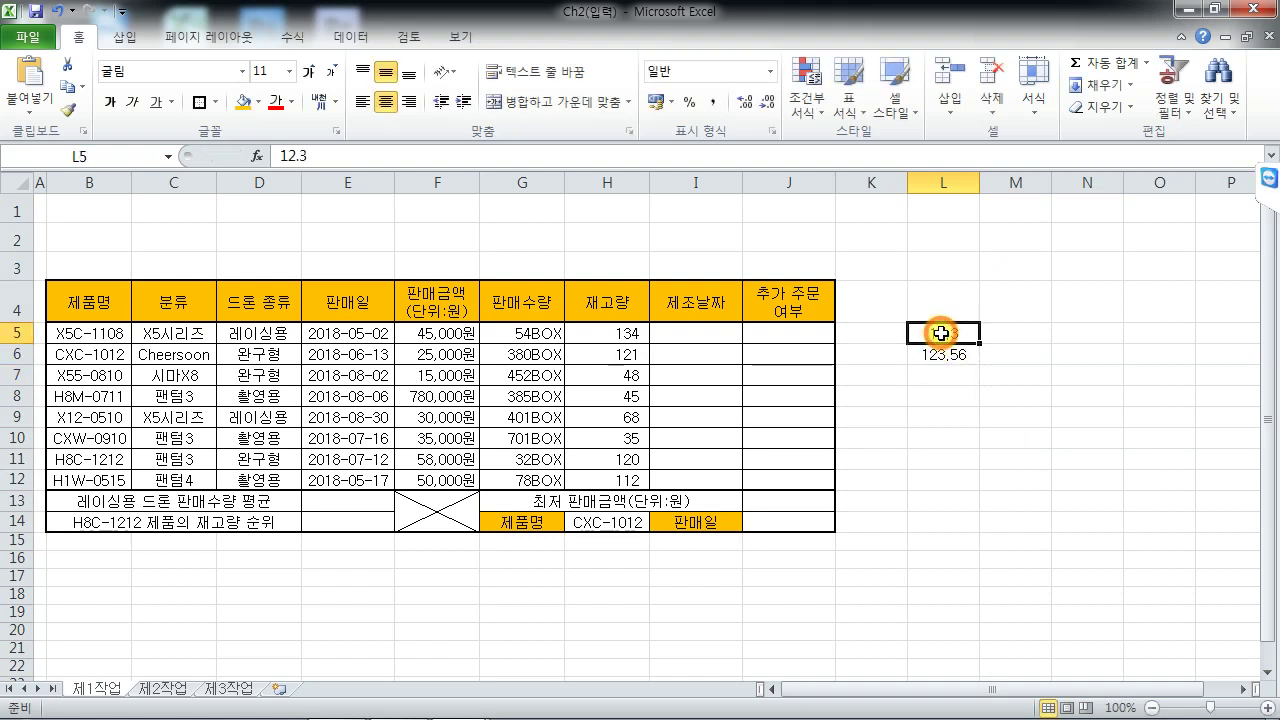
pyautogui.moveTo(941, 333); pyautogui.dragTo(938, 472)
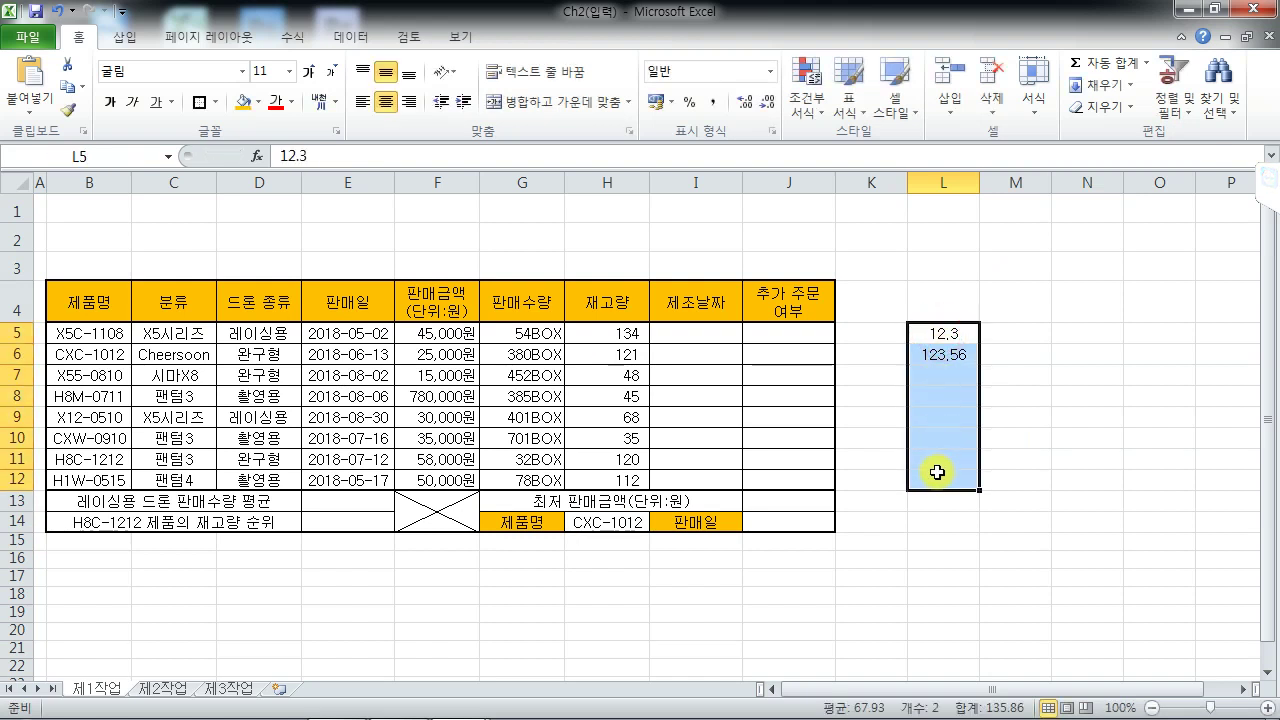
pyautogui.hotkey('ctrl', '1')
pyautogui.click(762, 220)
pyautogui.moveTo(884, 23); pyautogui.dragTo(465, 19)
pyautogui.click(450, 178)
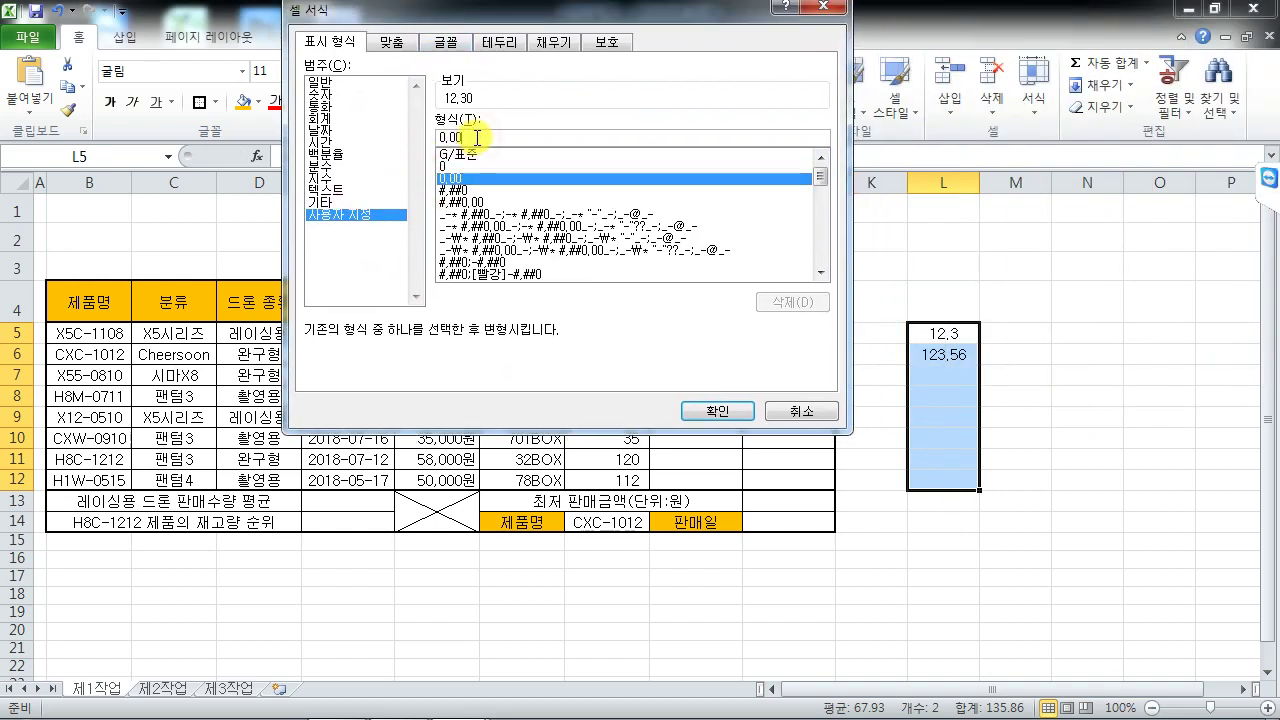
# Reduce the format code to one decimal, add the unit to make it 0.0"kg", and apply it to L5:L12
pyautogui.click(477, 137)
pyautogui.press('BackSpace')
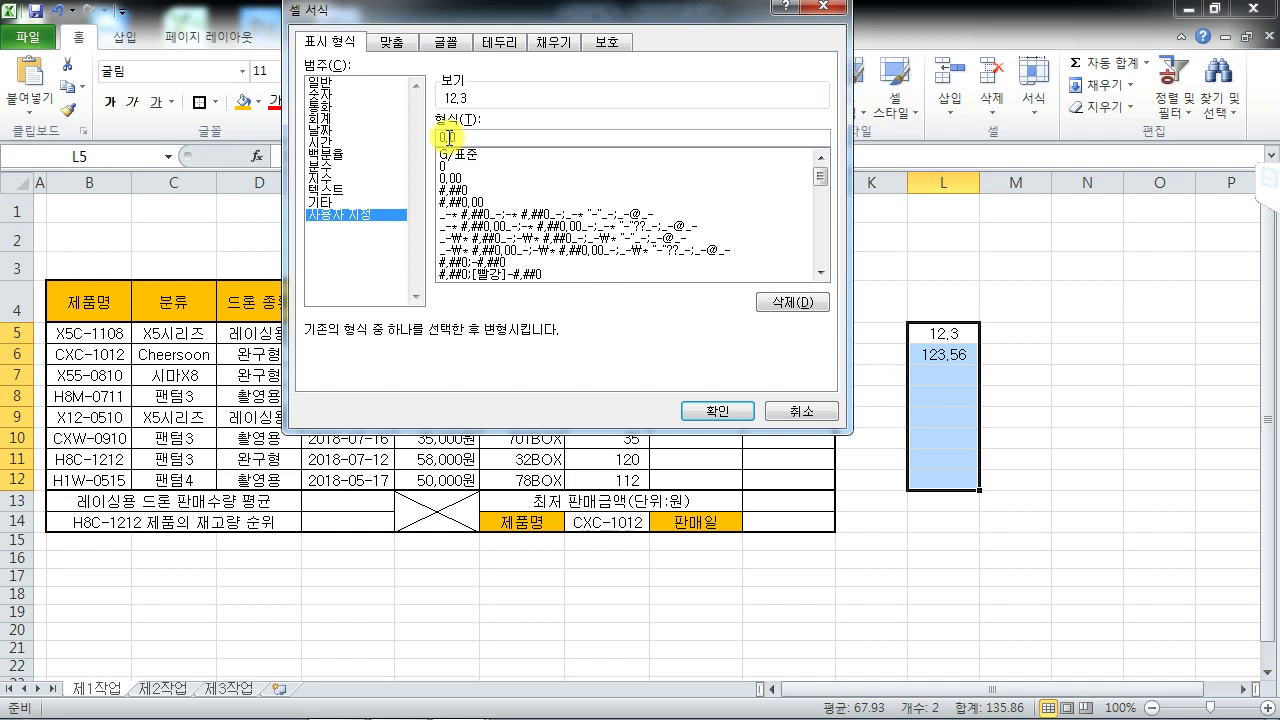
pyautogui.moveTo(449, 137); pyautogui.dragTo(464, 137)
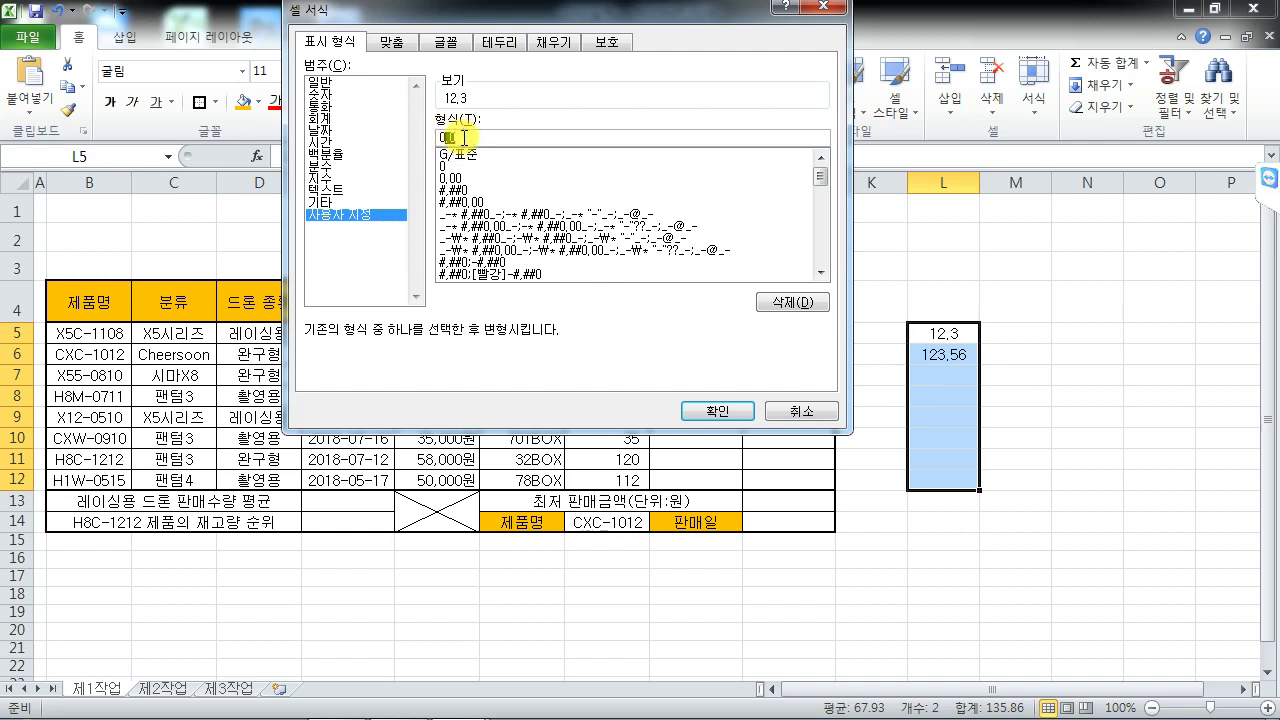
pyautogui.click(464, 137)
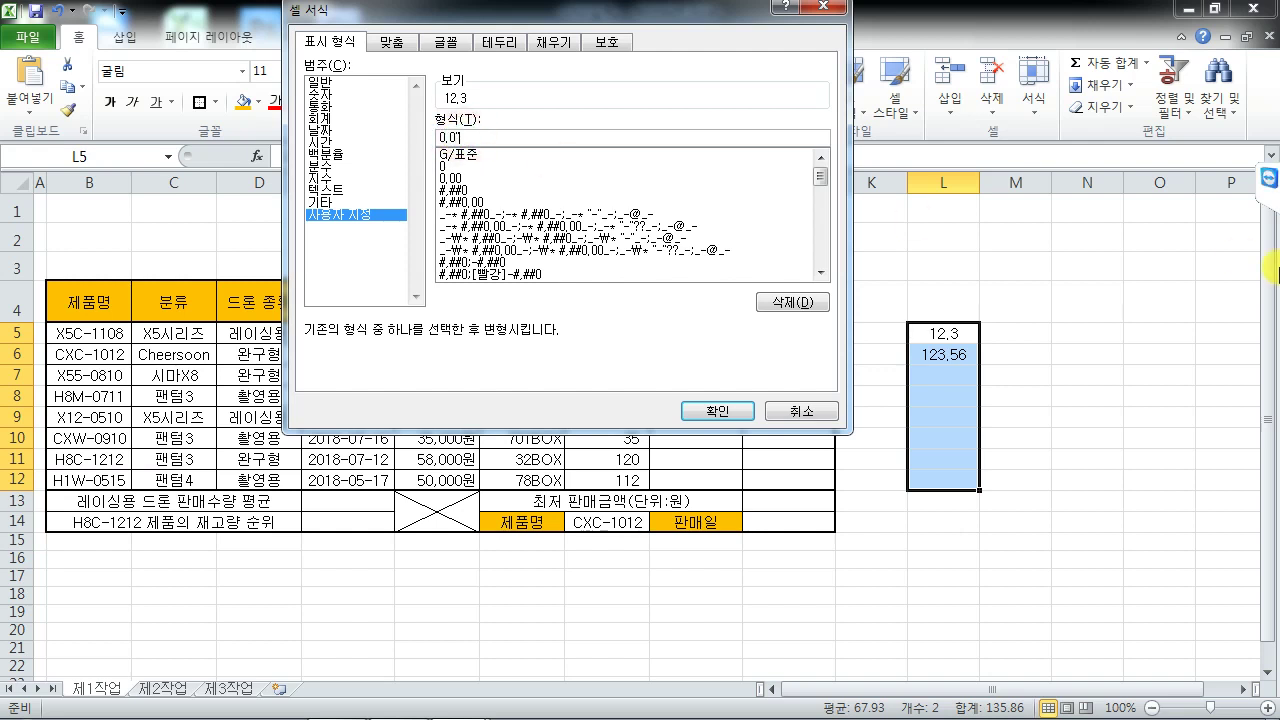
pyautogui.press('BackSpace')
pyautogui.press('BackSpace')
pyautogui.press('BackSpace')
pyautogui.press('BackSpace')
pyautogui.press('BackSpace')
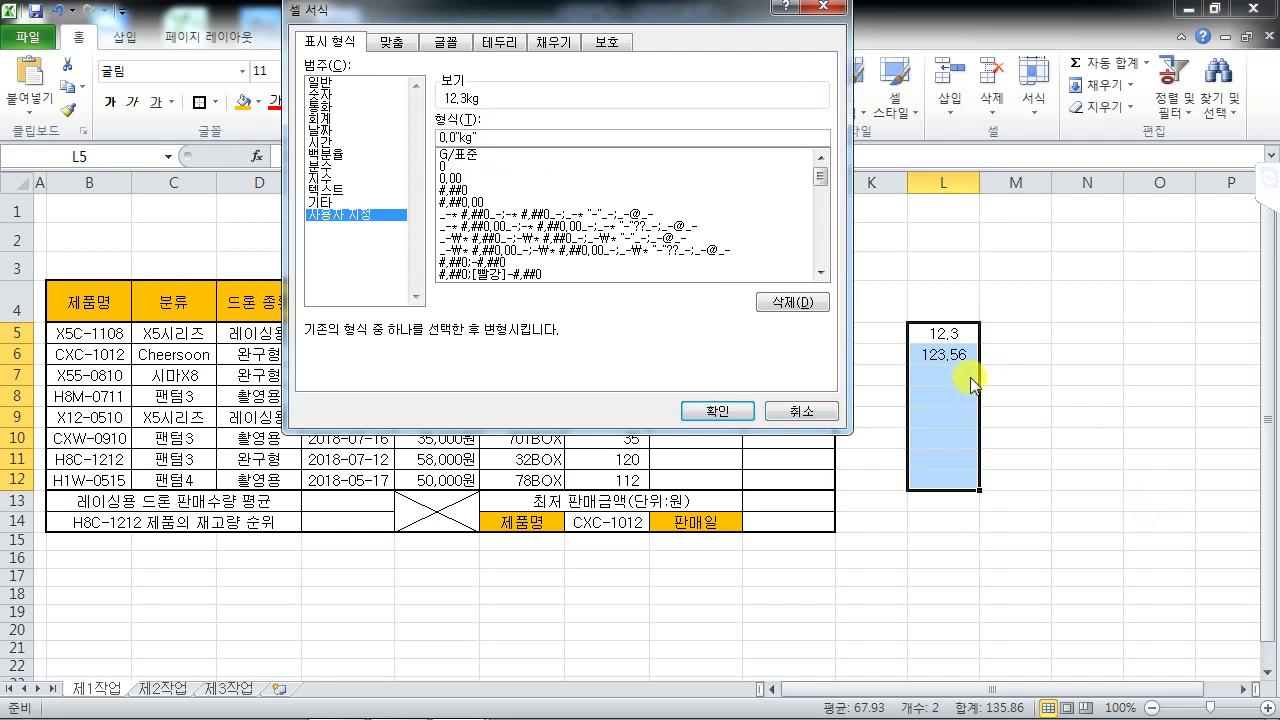
pyautogui.click(718, 411)
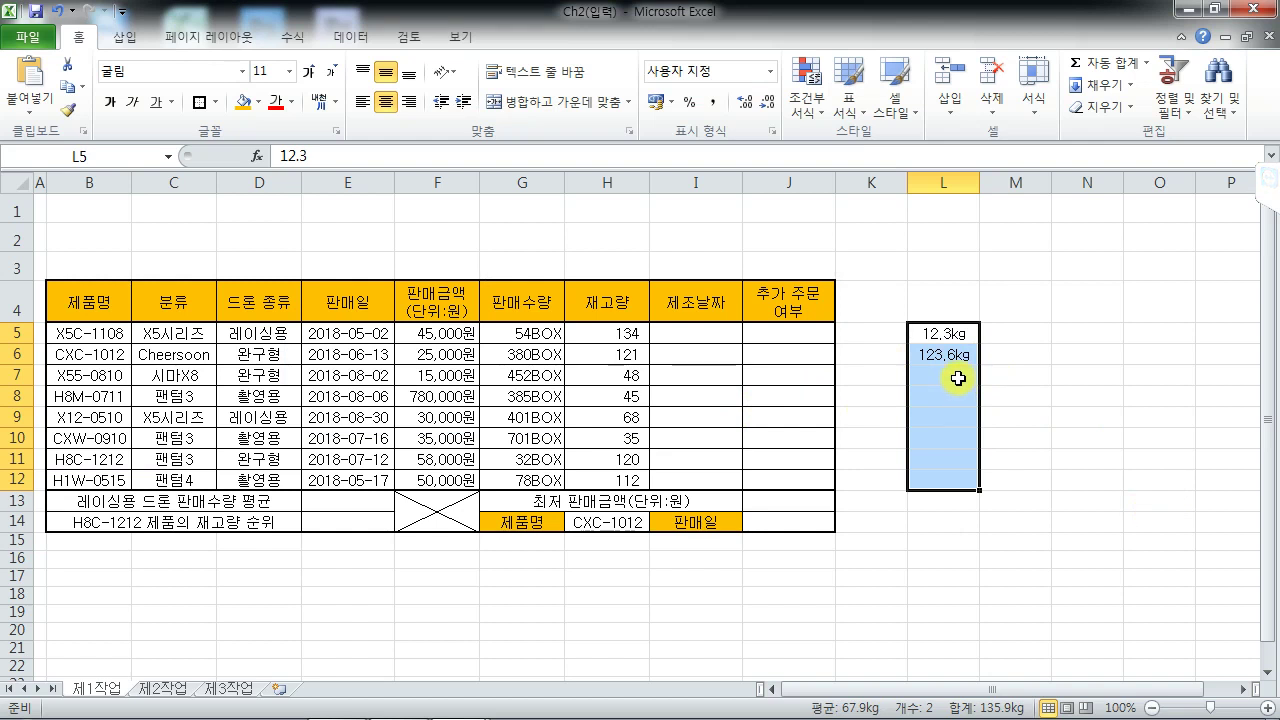
# Delete column L with the kg sample values
pyautogui.click(944, 186)
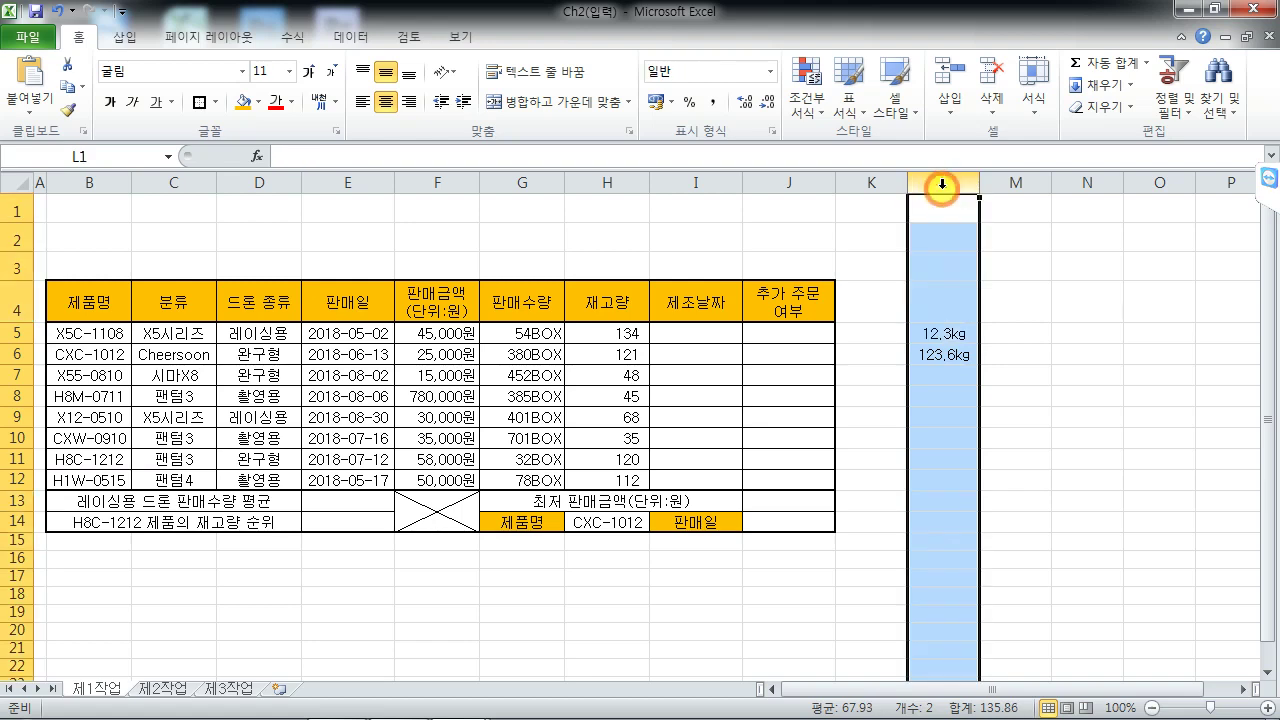
pyautogui.rightClick(945, 188)
pyautogui.click(1015, 372)
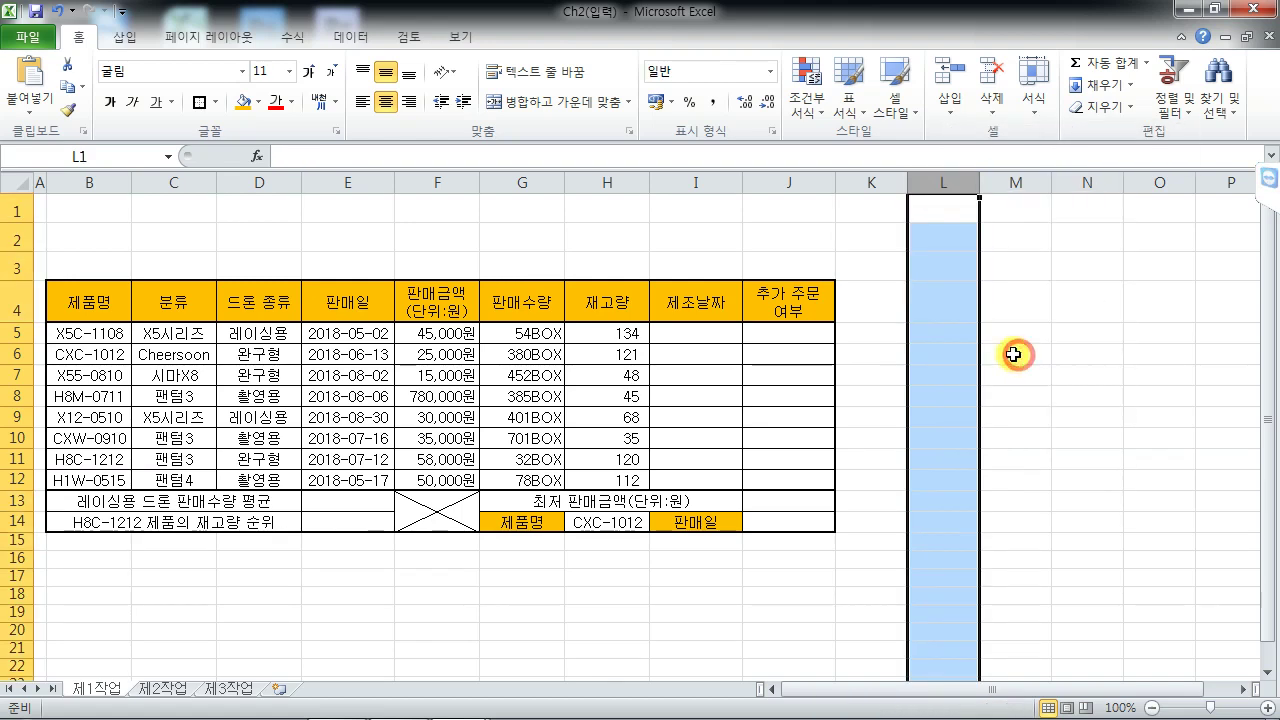
pyautogui.click(918, 357)
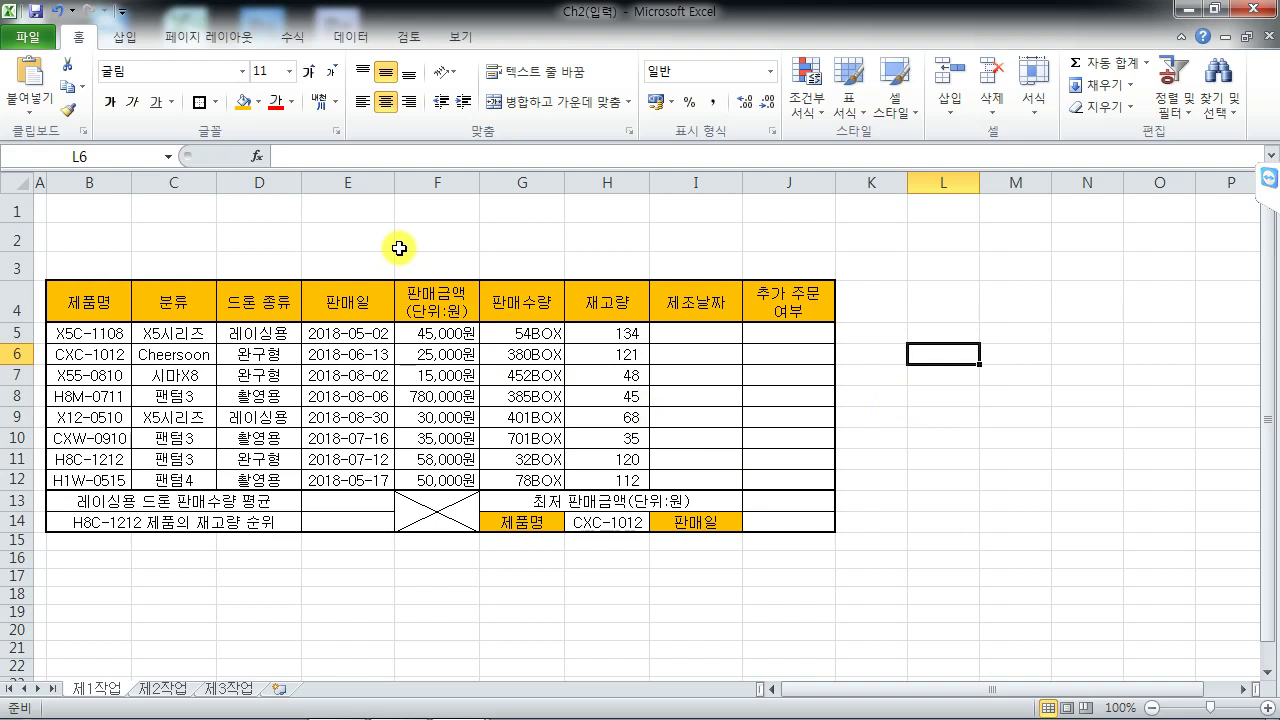
pyautogui.moveTo(263, 332); pyautogui.dragTo(266, 455)
pyautogui.click(280, 330)
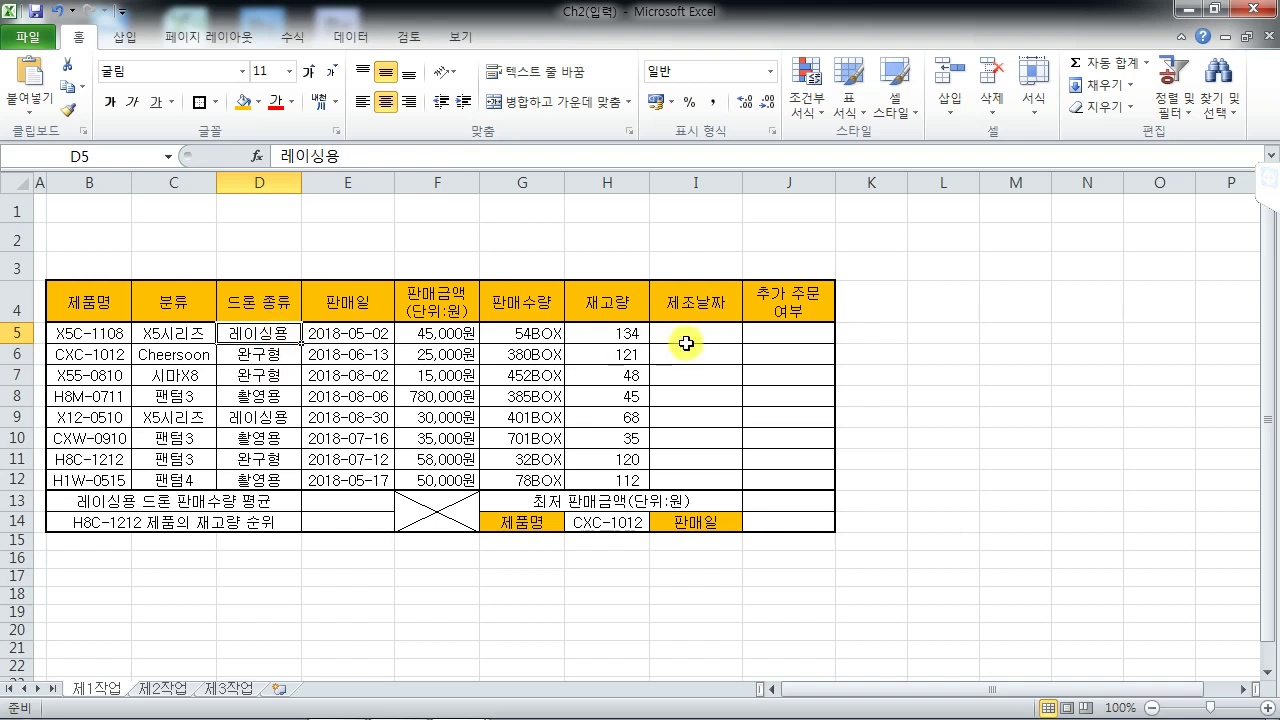
pyautogui.click(948, 337)
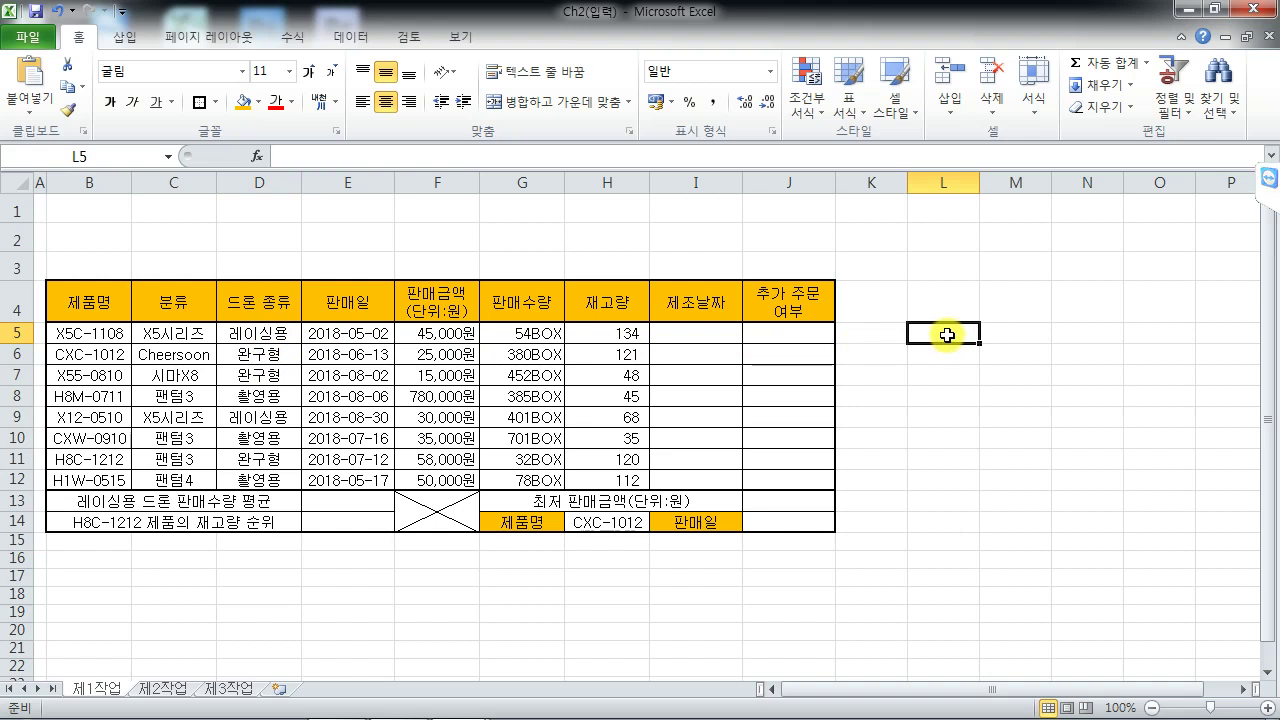
# Widen the 드론 종류 column and open the 사용자 지정 number formats for D5:D12
pyautogui.moveTo(301, 184); pyautogui.dragTo(332, 184)
pyautogui.moveTo(280, 333); pyautogui.dragTo(275, 476)
pyautogui.hotkey('ctrl', '1')
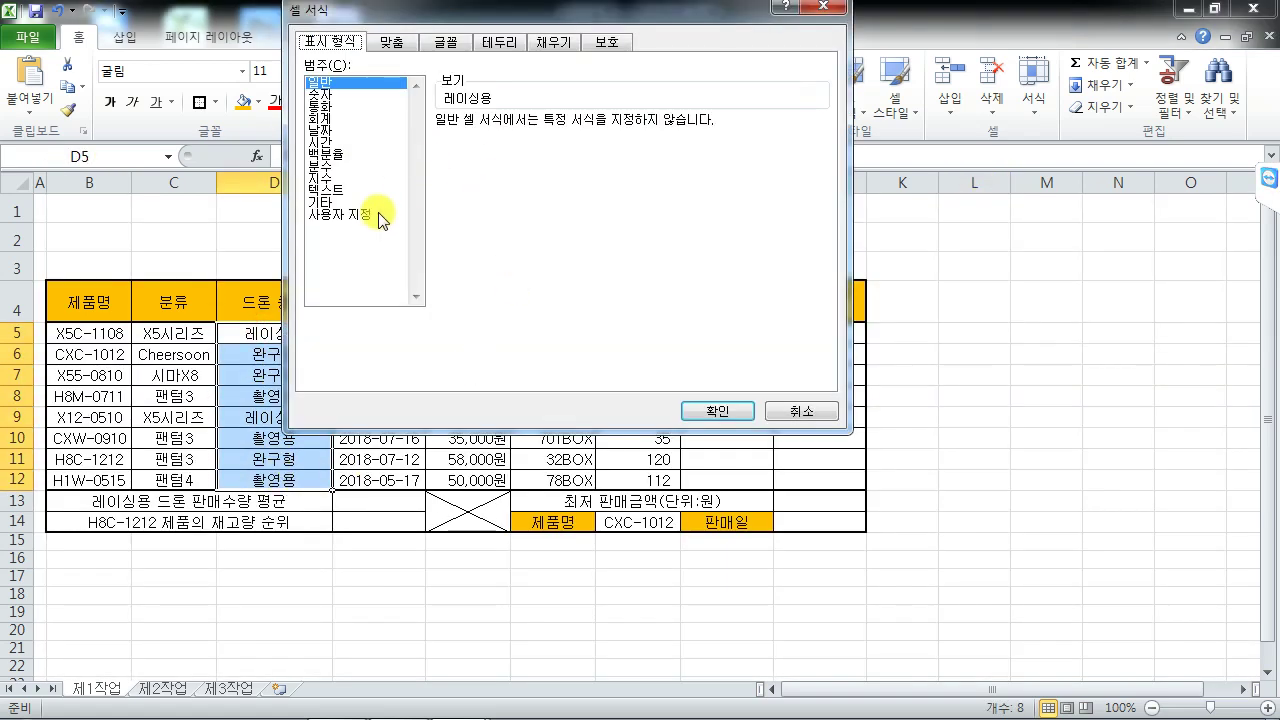
pyautogui.click(345, 214)
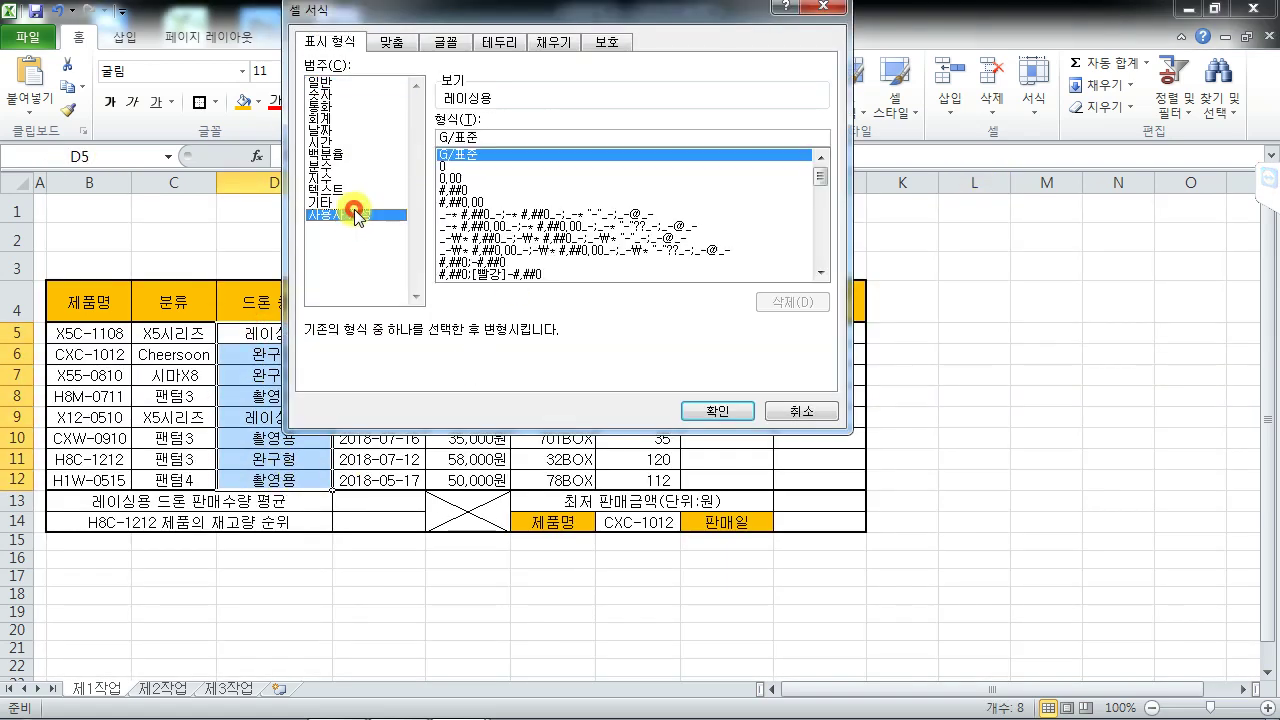
# Find the text format @ among the custom formats, extend it to @ "드론", and apply it to D5:D12
pyautogui.click(548, 167)
pyautogui.click(558, 191)
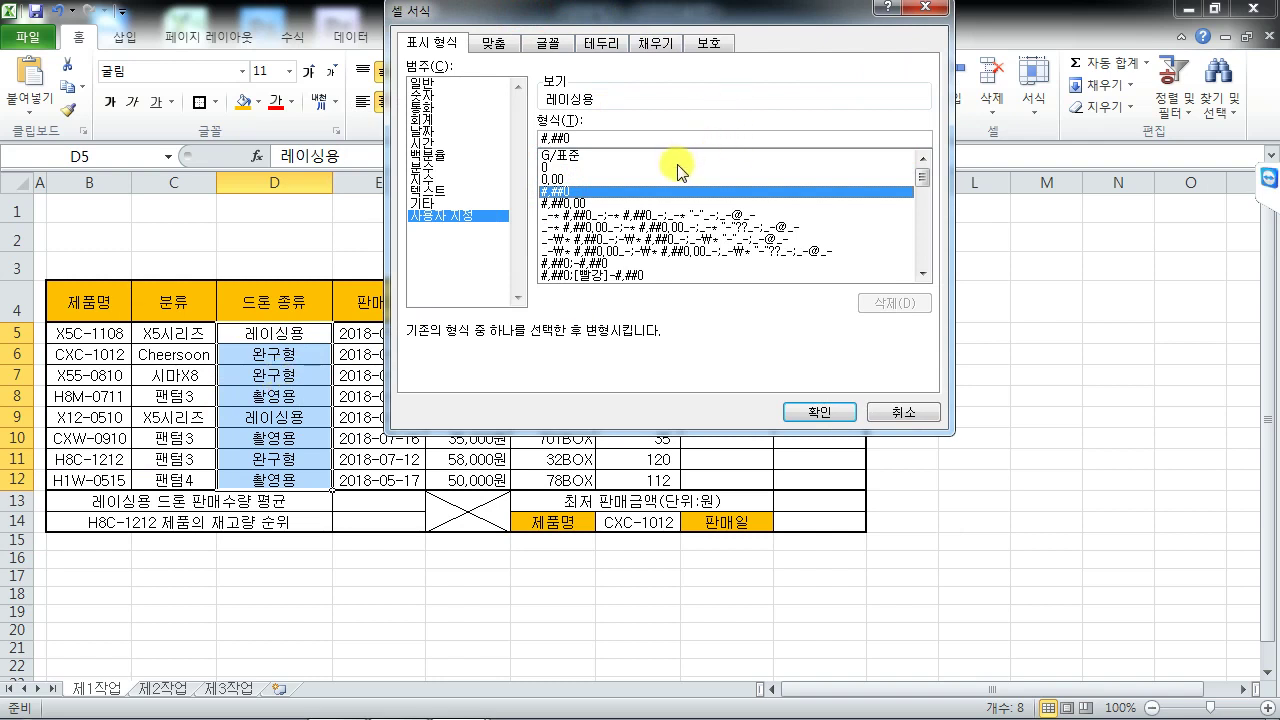
pyautogui.click(922, 273)
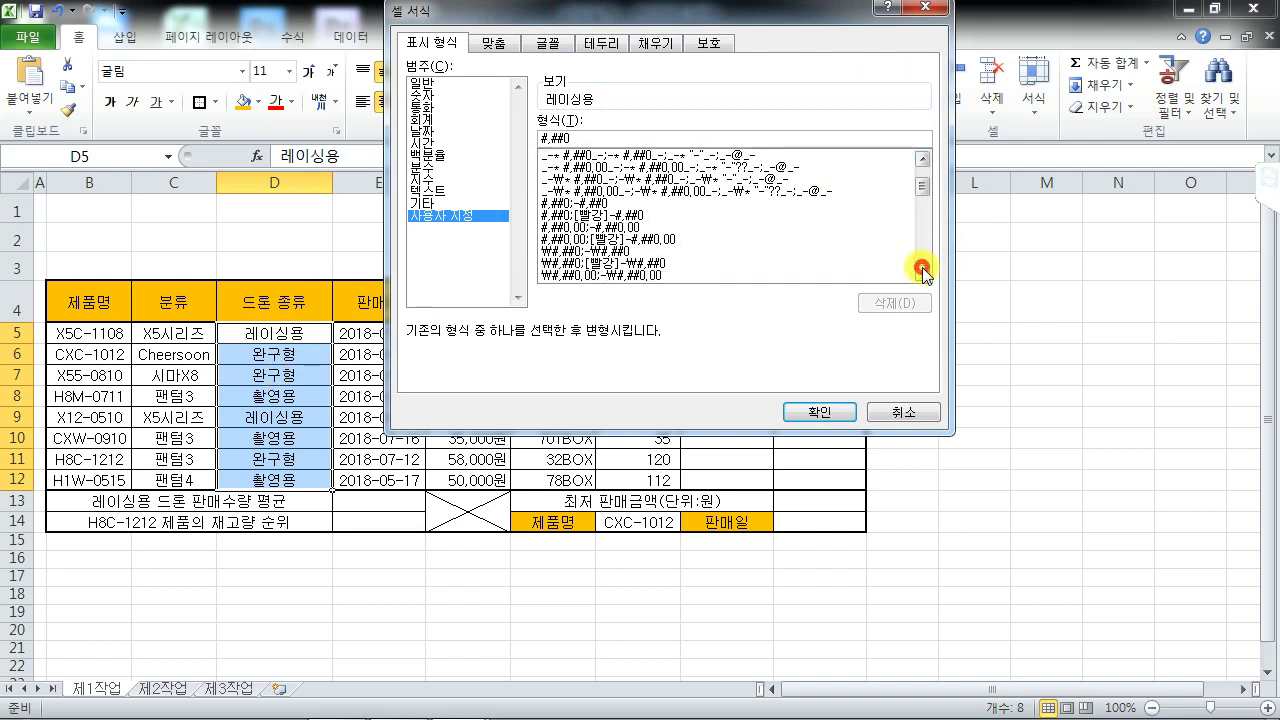
pyautogui.click(922, 273)
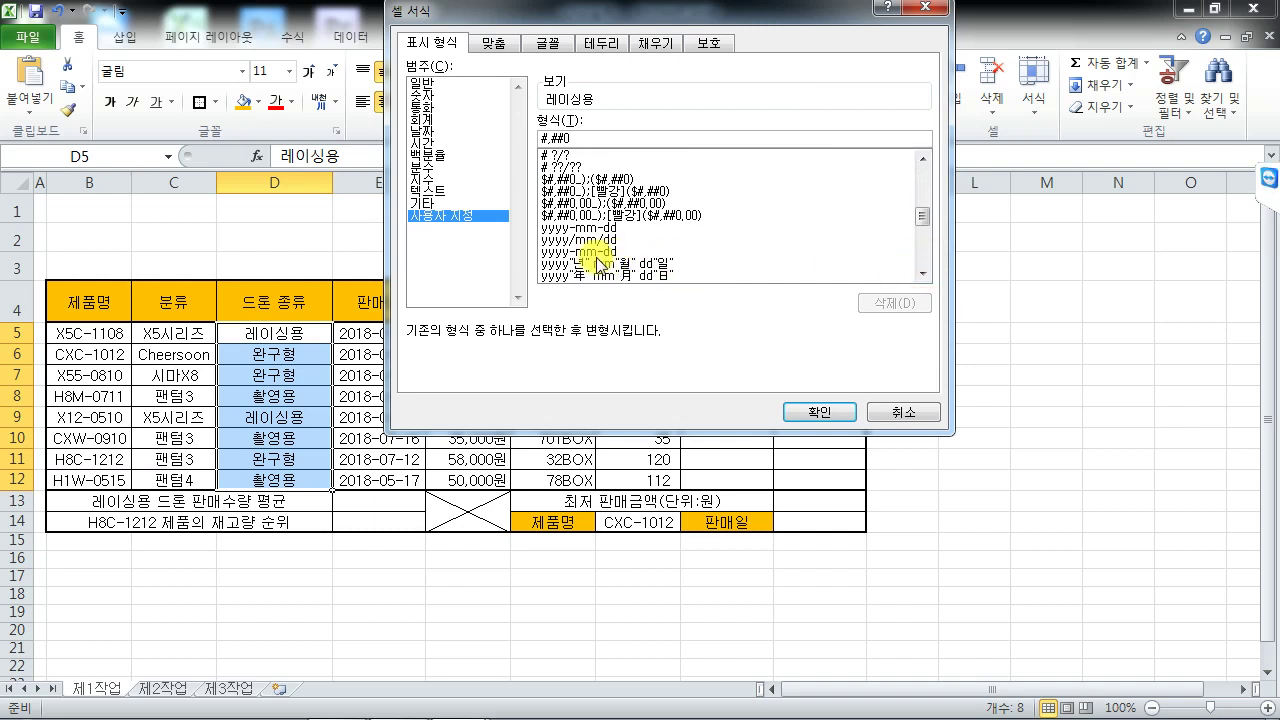
pyautogui.moveTo(922, 215); pyautogui.dragTo(923, 257)
pyautogui.click(549, 229)
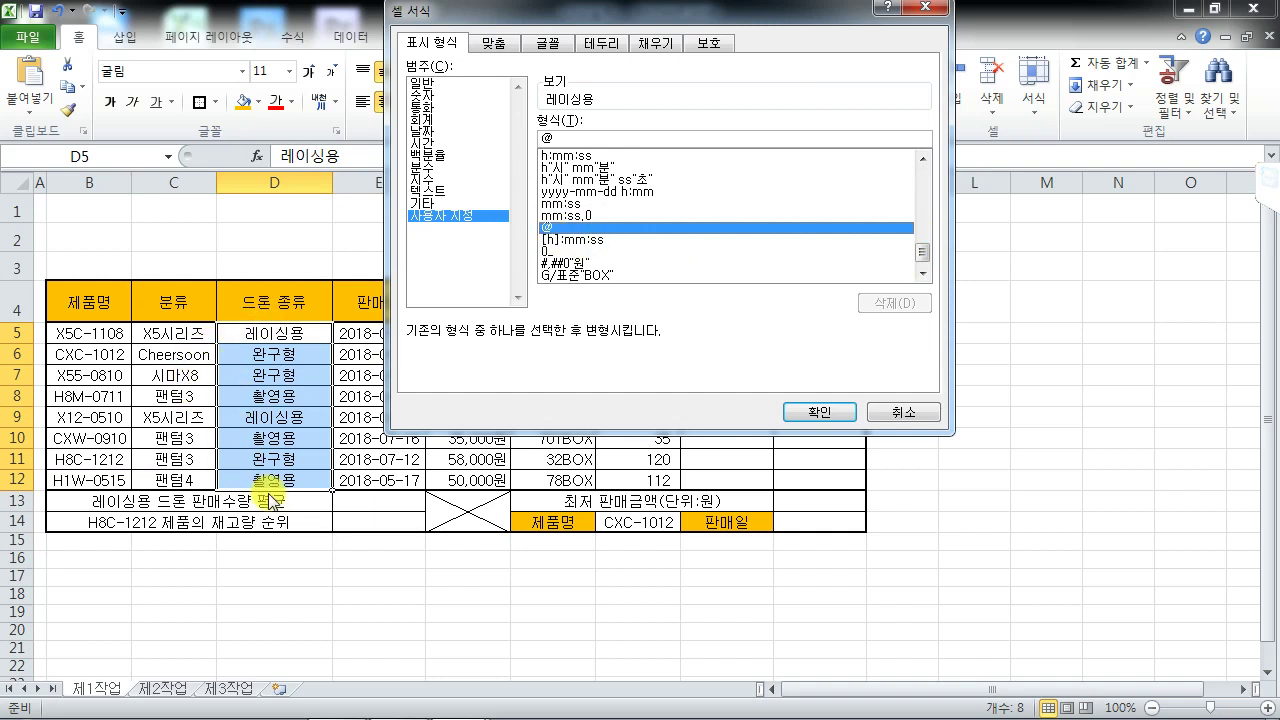
pyautogui.click(592, 142)
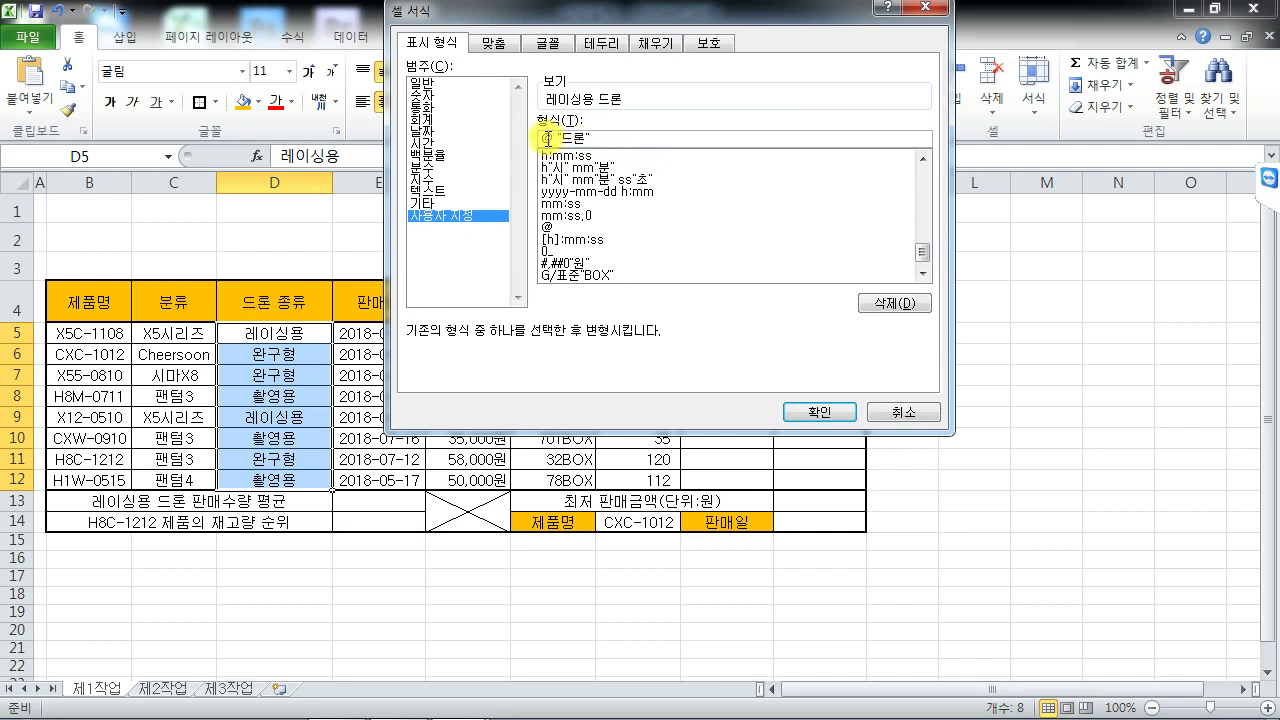
pyautogui.click(820, 411)
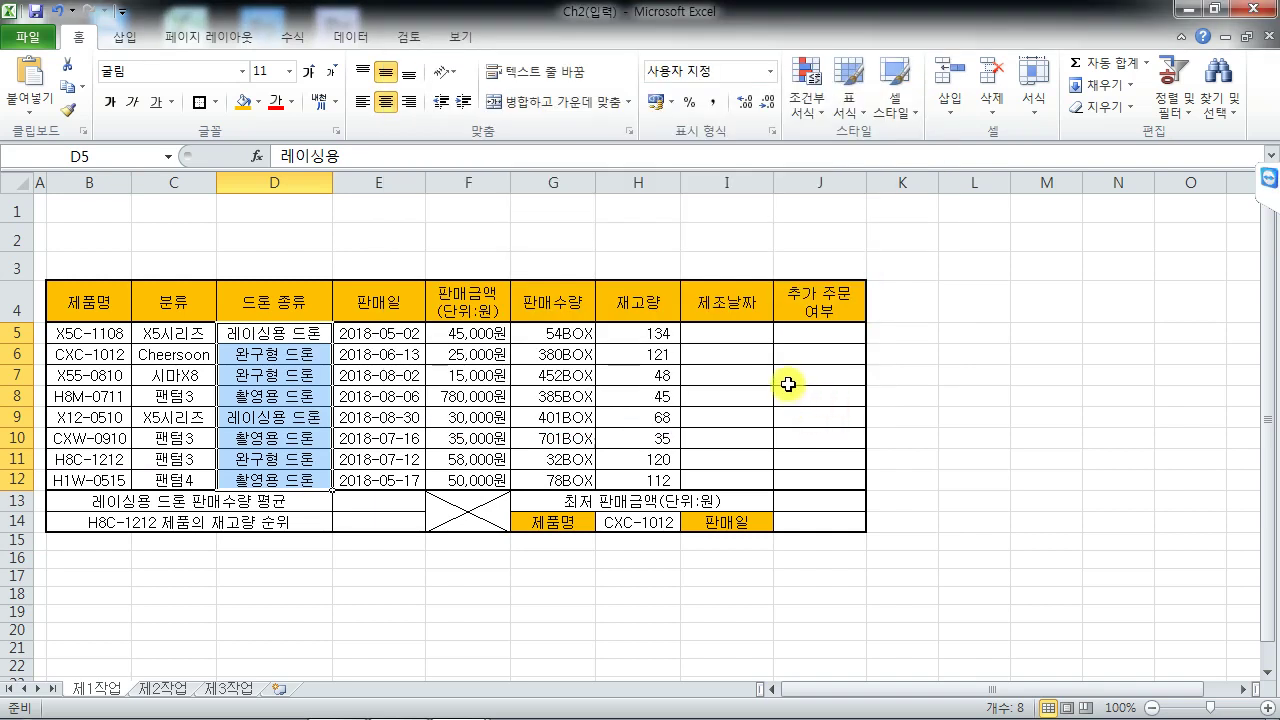
# Try the custom format "드론" @ with the word in front for D5:D12, and discard it
pyautogui.hotkey('ctrl', '1')
pyautogui.click(556, 137)
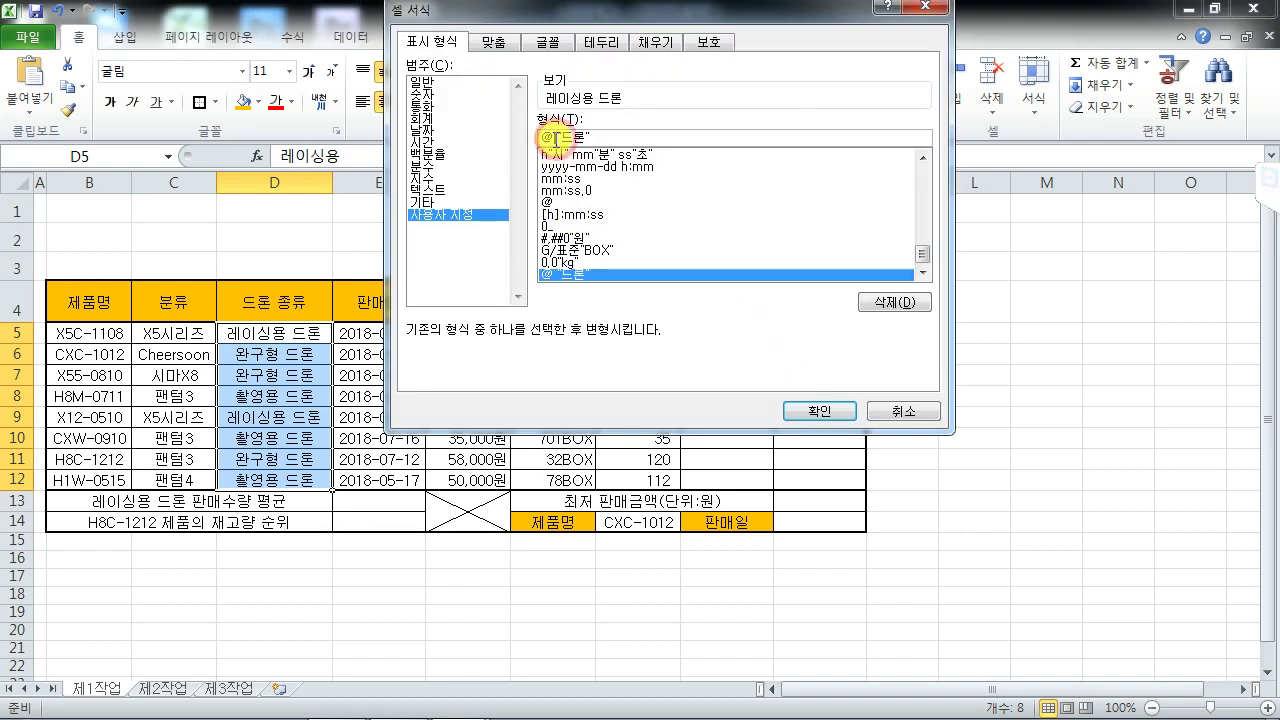
pyautogui.hotkey('shift', 'End')
pyautogui.press('Delete')
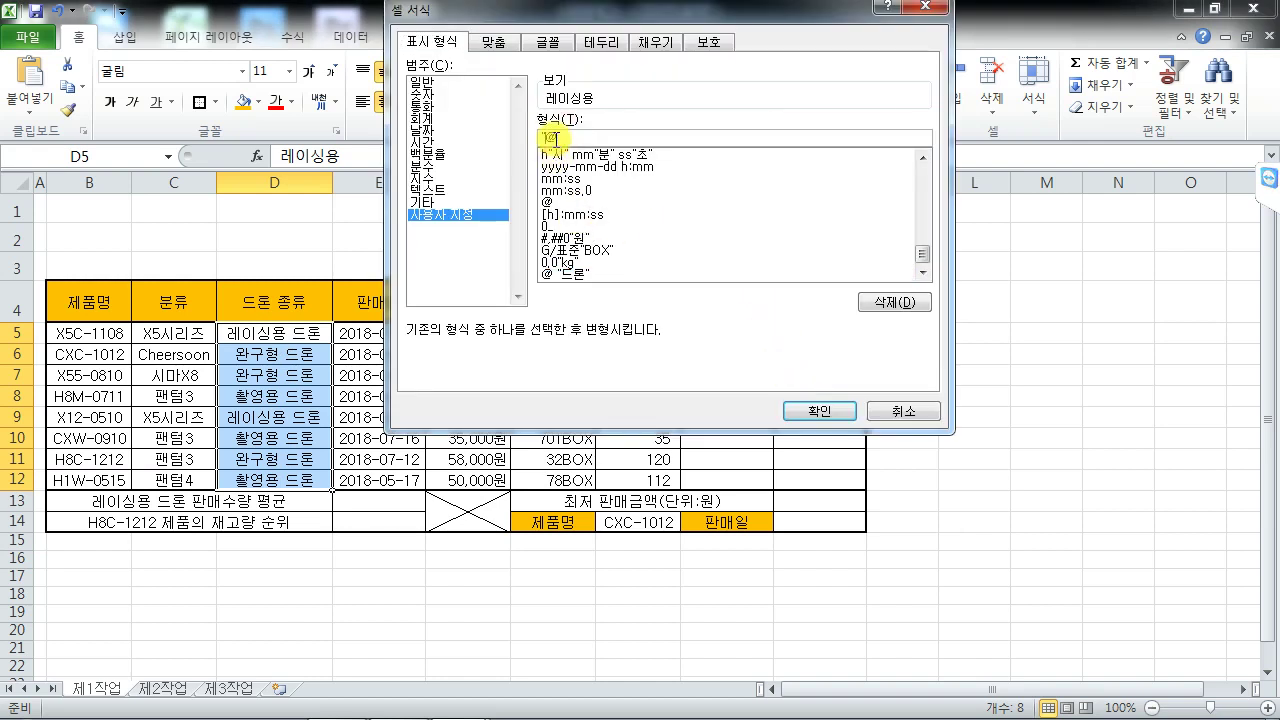
pyautogui.write('"드론"')
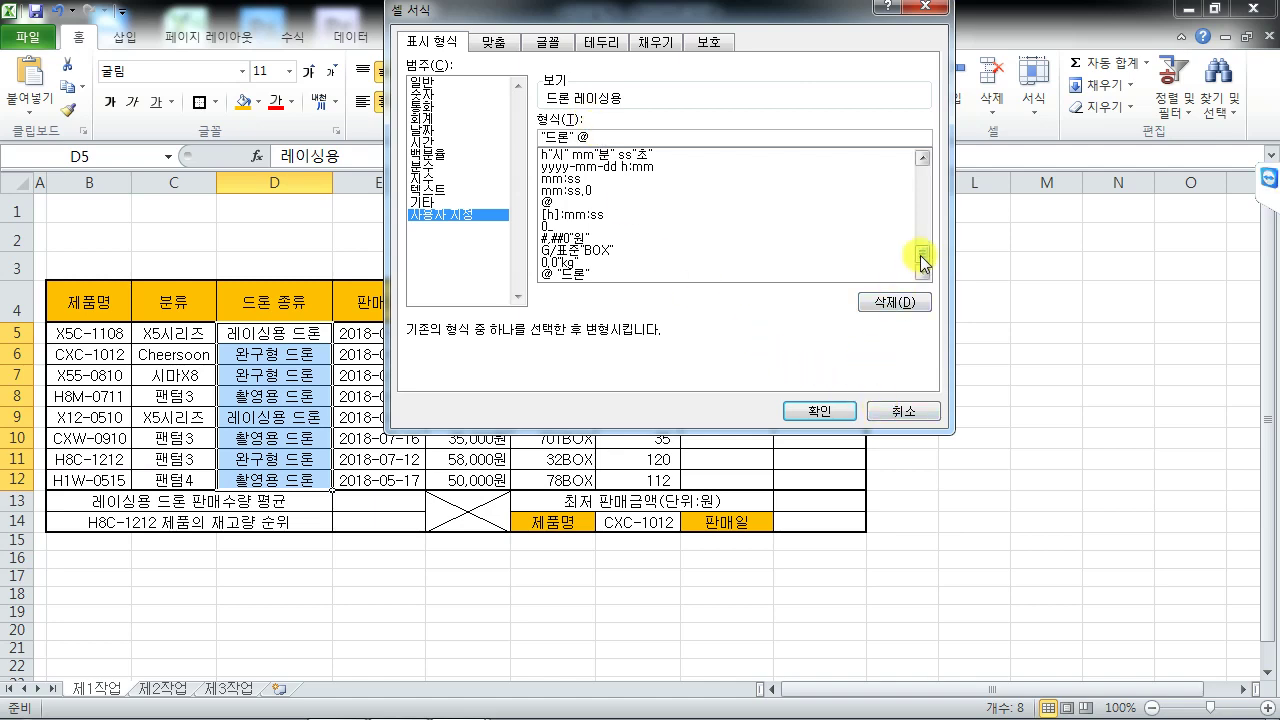
pyautogui.moveTo(921, 256); pyautogui.dragTo(920, 197)
pyautogui.click(906, 410)
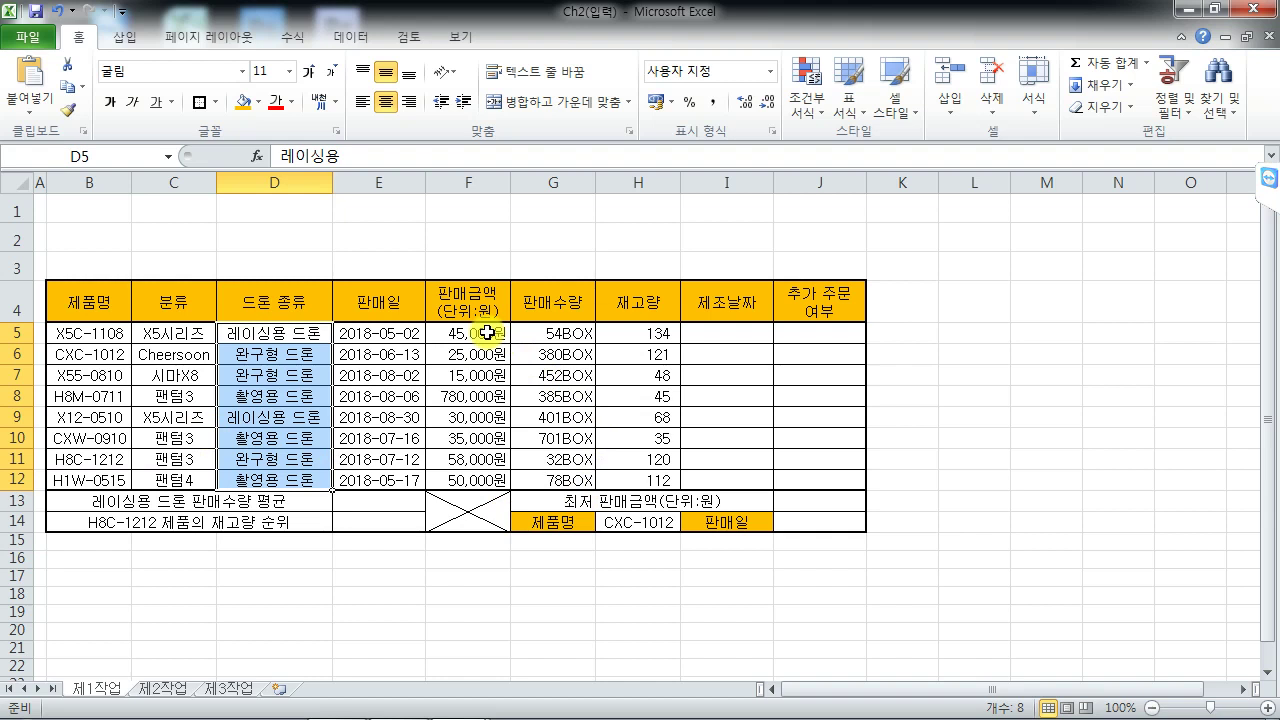
# Review the value ranges of the 판매금액, 판매수량 and 재고량 columns in rows 5 to 12
pyautogui.moveTo(487, 333); pyautogui.dragTo(487, 479)
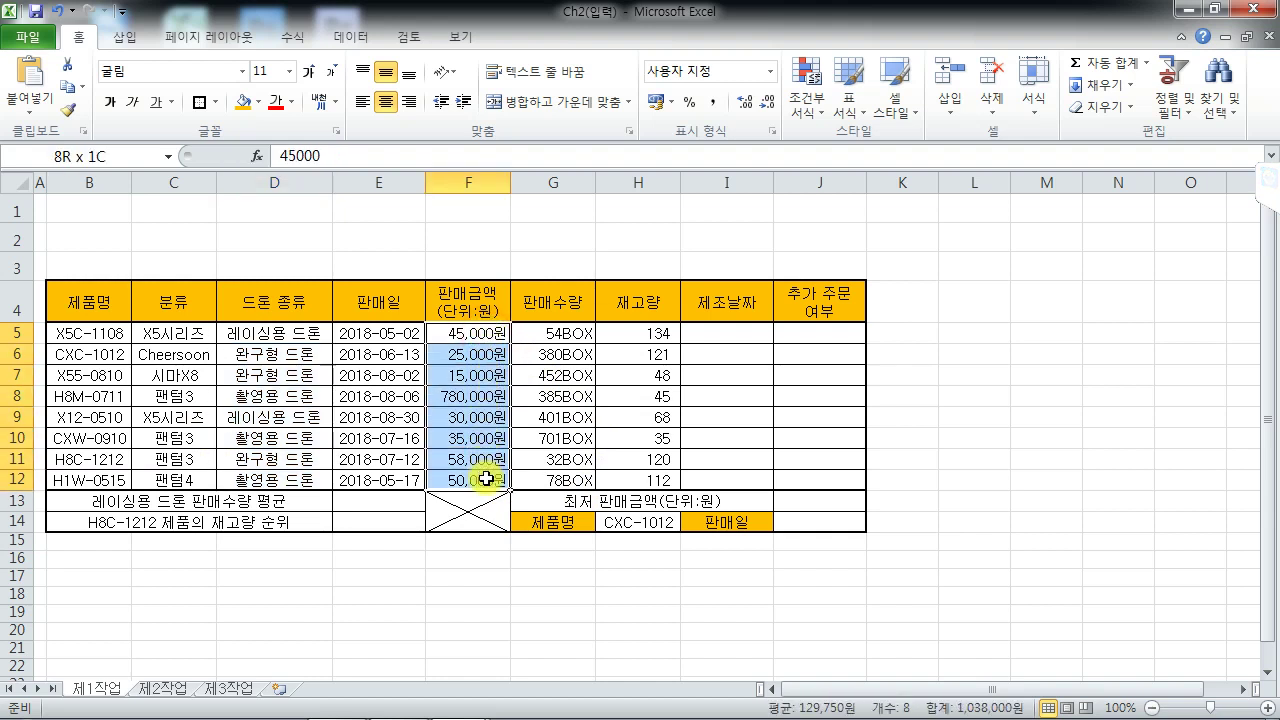
pyautogui.moveTo(553, 333); pyautogui.dragTo(558, 479)
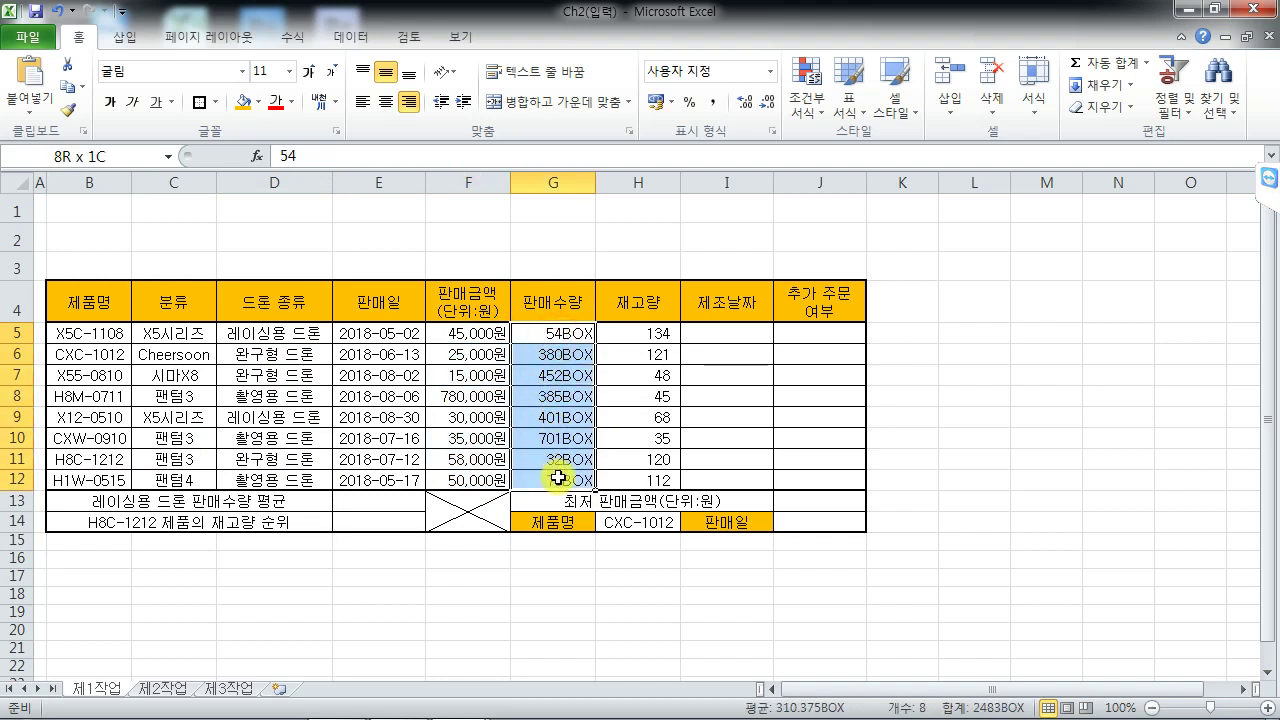
pyautogui.moveTo(660, 333); pyautogui.dragTo(655, 479)
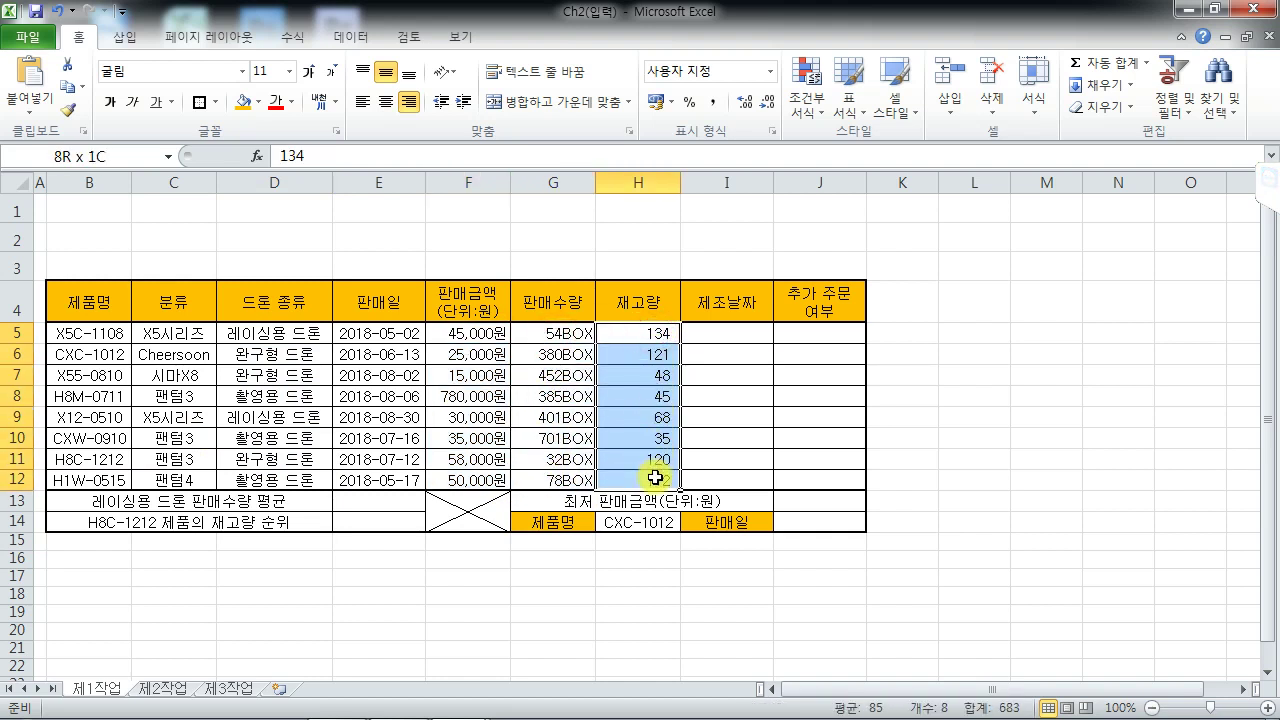
pyautogui.click(645, 419)
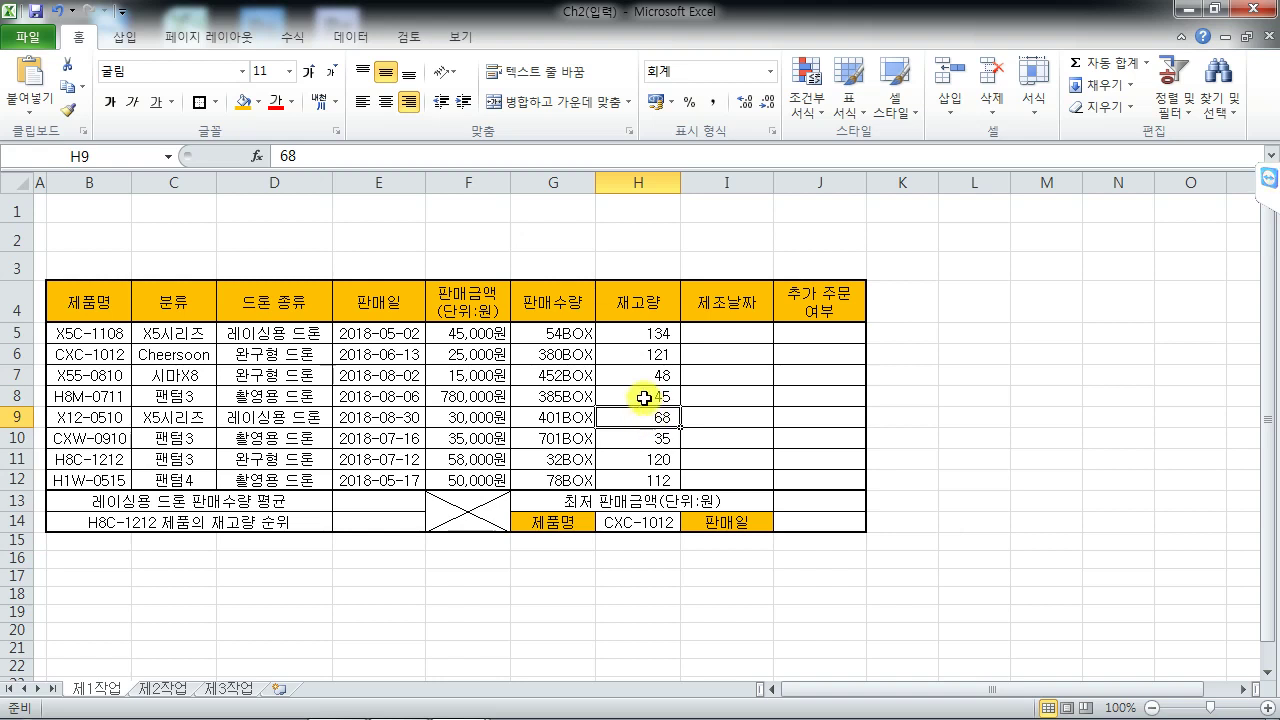
# Delete the existing defined name 판매금액 from the workbook
pyautogui.moveTo(478, 332); pyautogui.dragTo(481, 481)
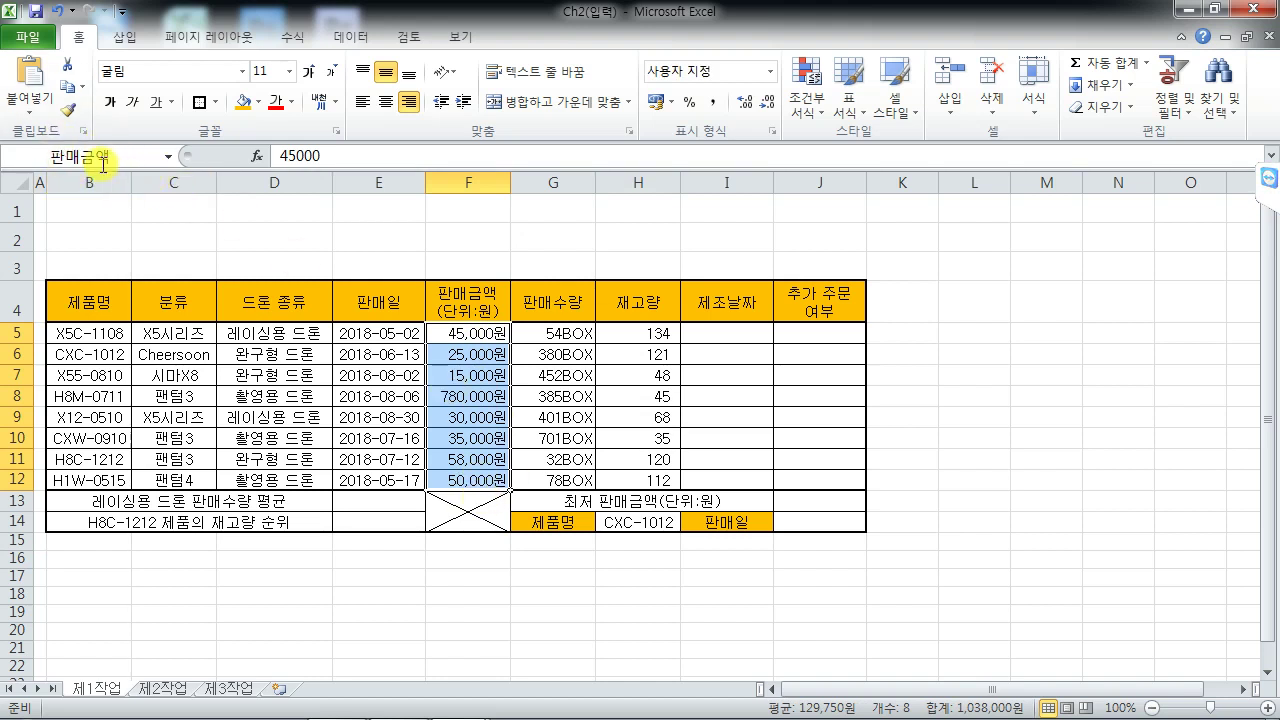
pyautogui.click(461, 38)
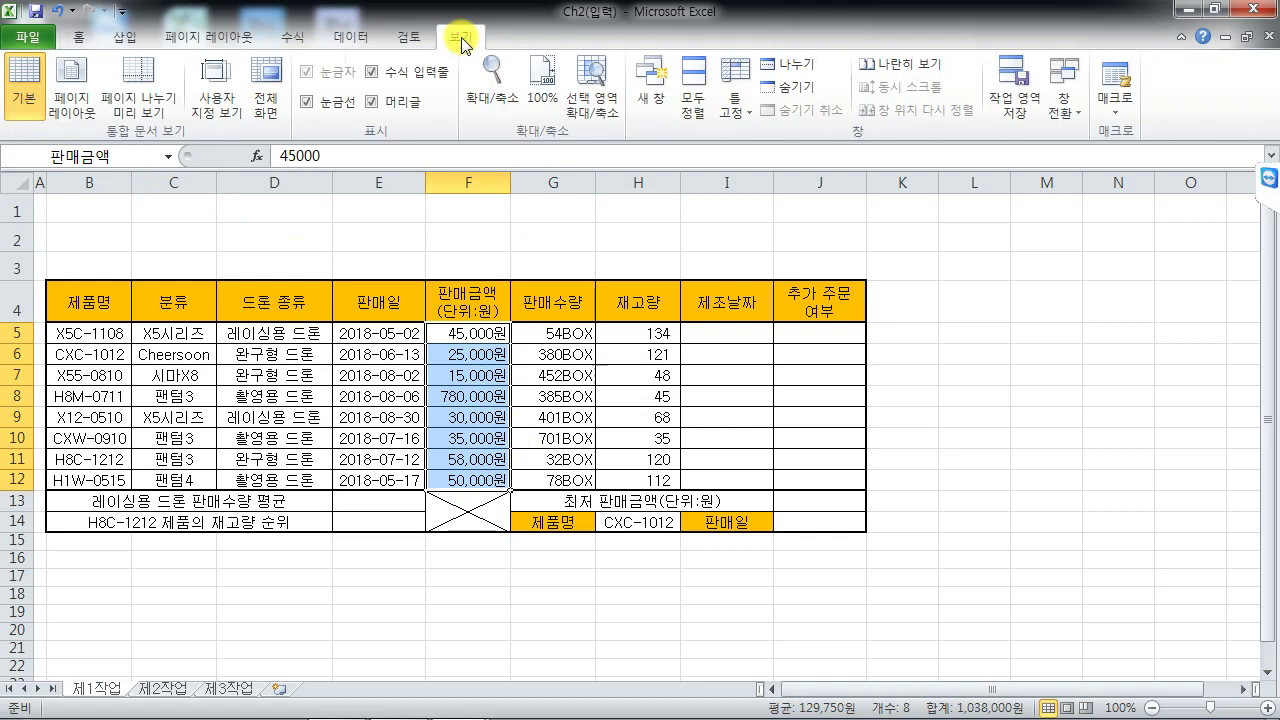
pyautogui.click(300, 38)
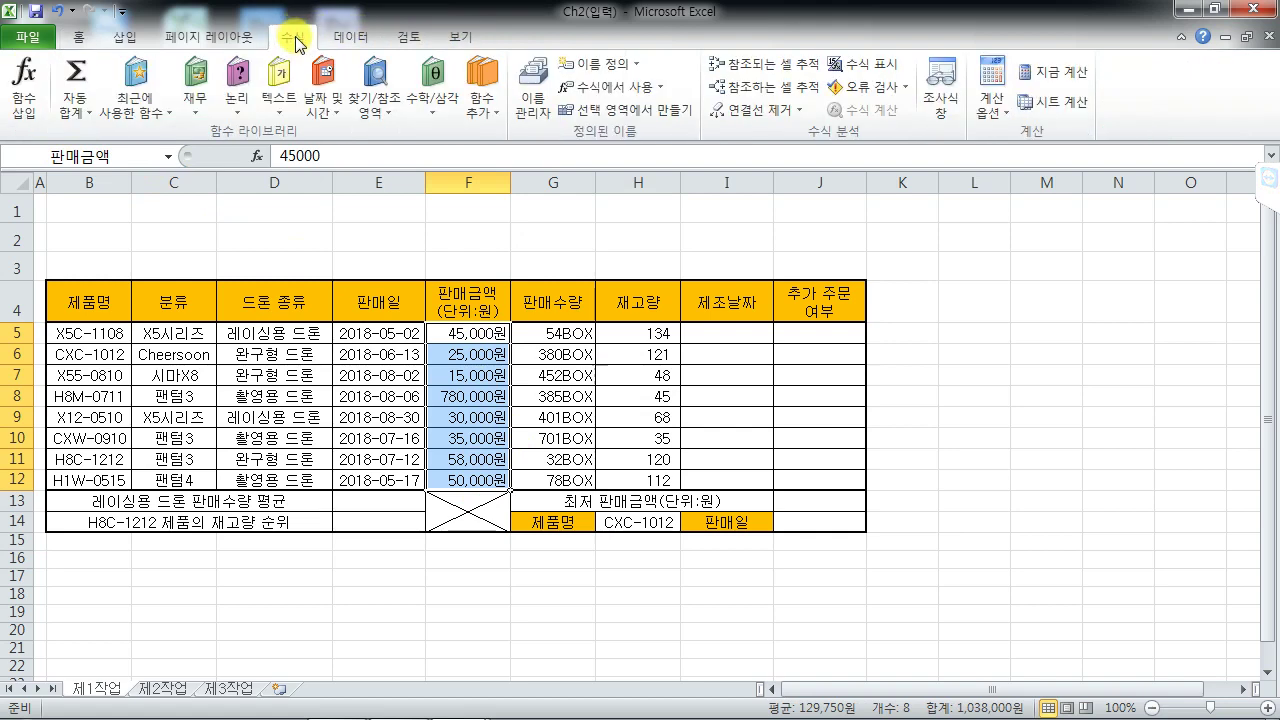
pyautogui.click(533, 85)
pyautogui.click(641, 47)
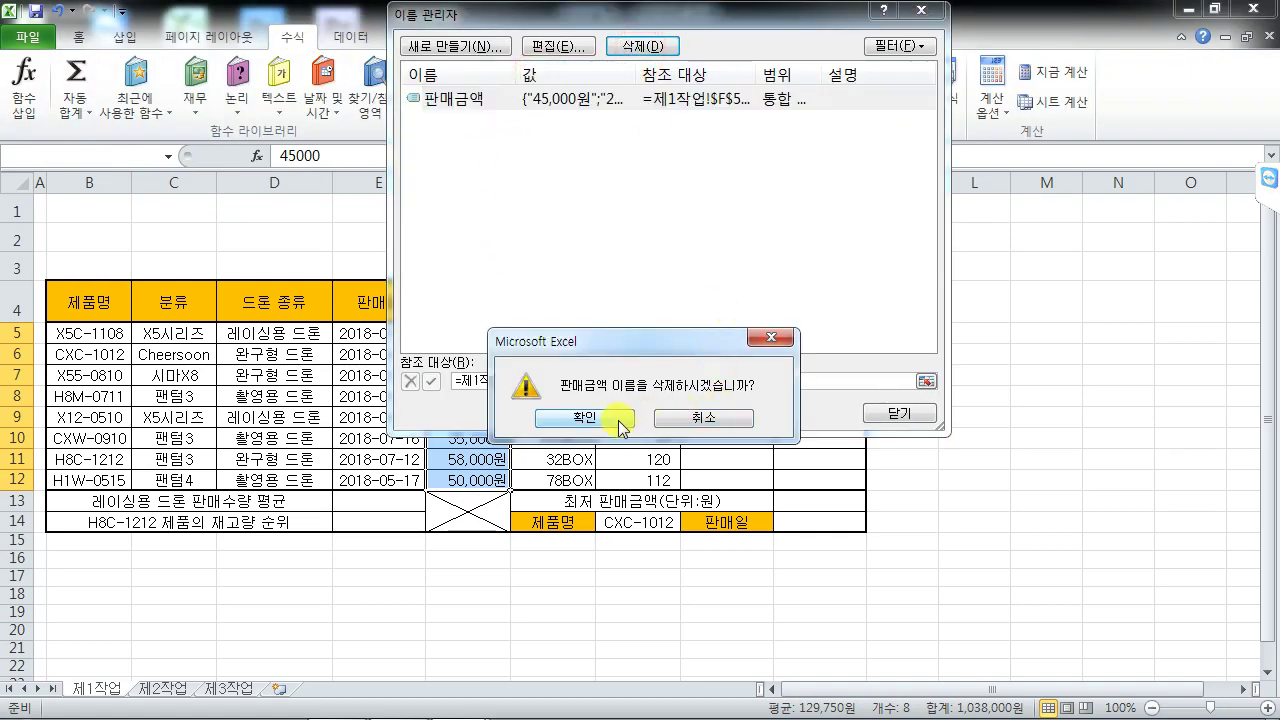
pyautogui.click(586, 417)
pyautogui.click(936, 11)
# Define the name 판매금액 for the range F5:F12 on sheet 제1작업
pyautogui.moveTo(462, 339); pyautogui.dragTo(461, 475)
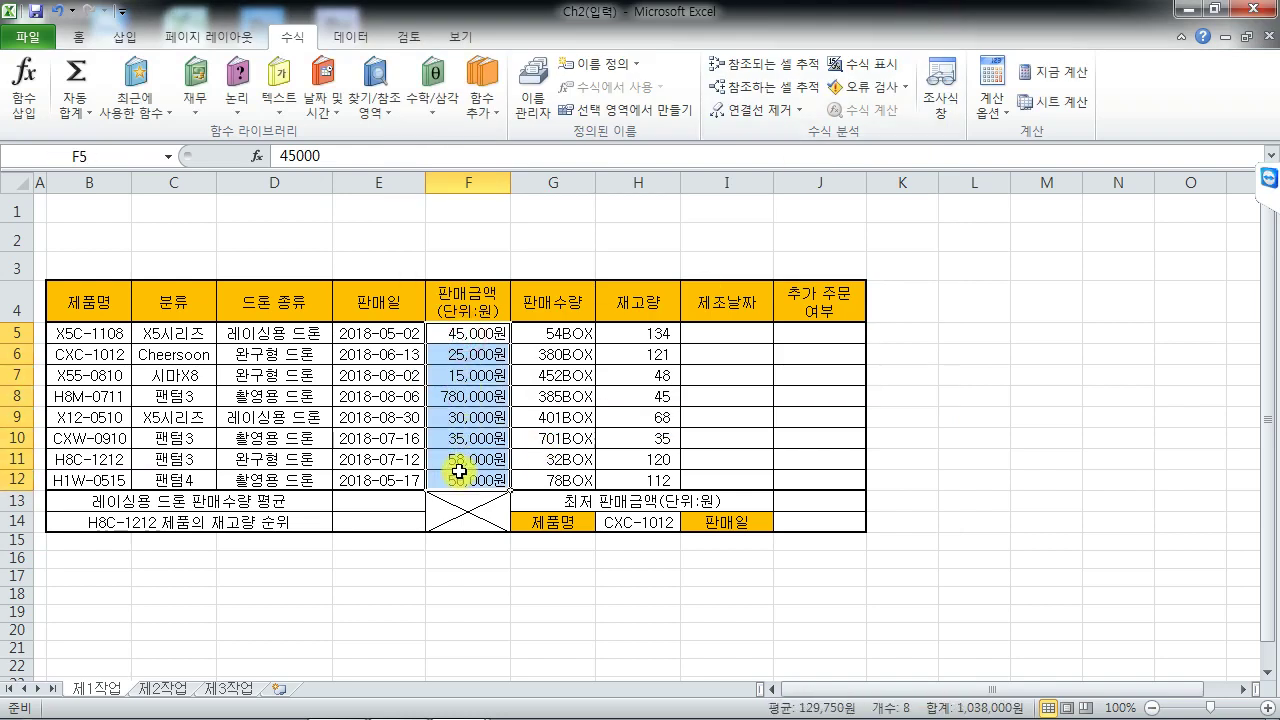
pyautogui.click(96, 156)
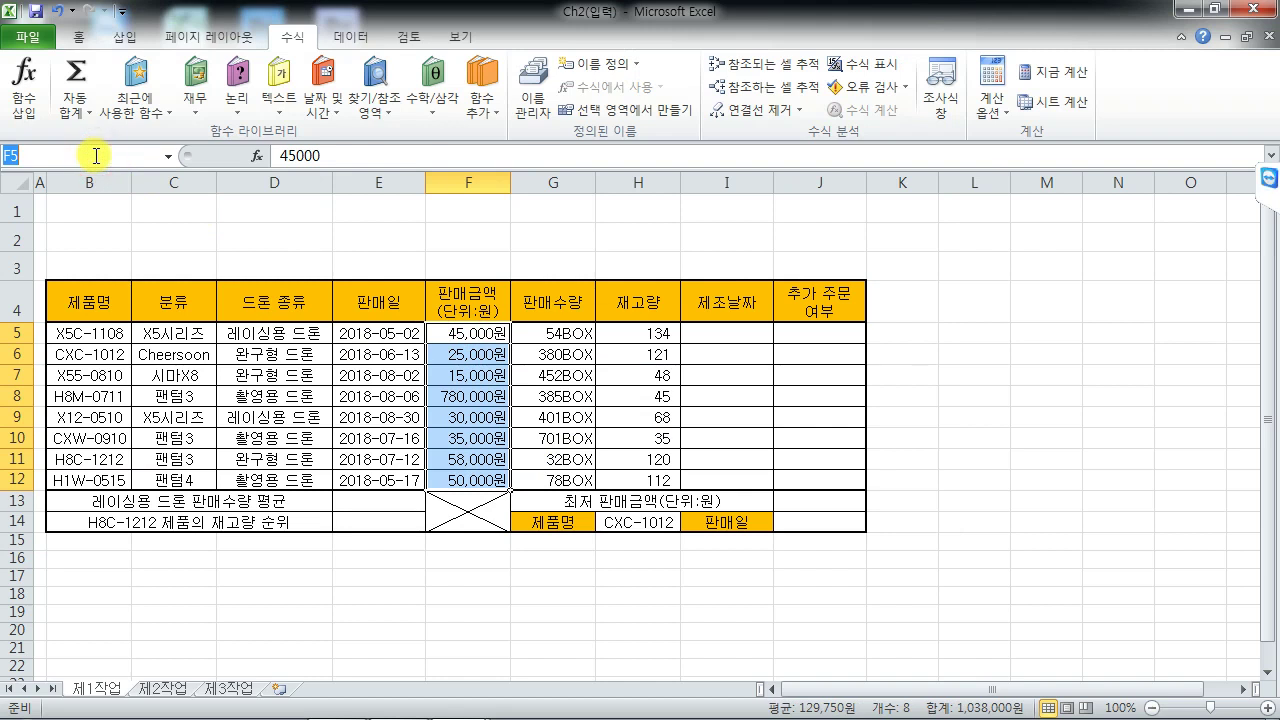
pyautogui.write('판매')
pyautogui.write('금애')
pyautogui.press('Return')
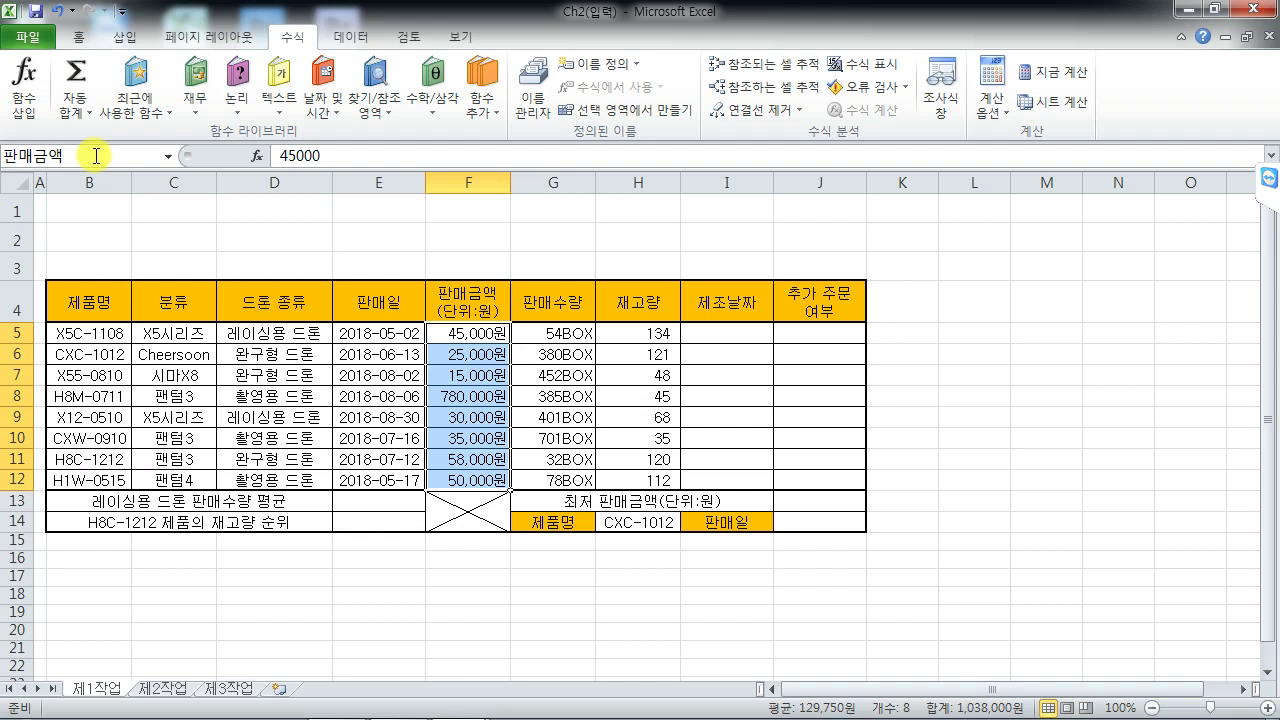
pyautogui.press('Return')
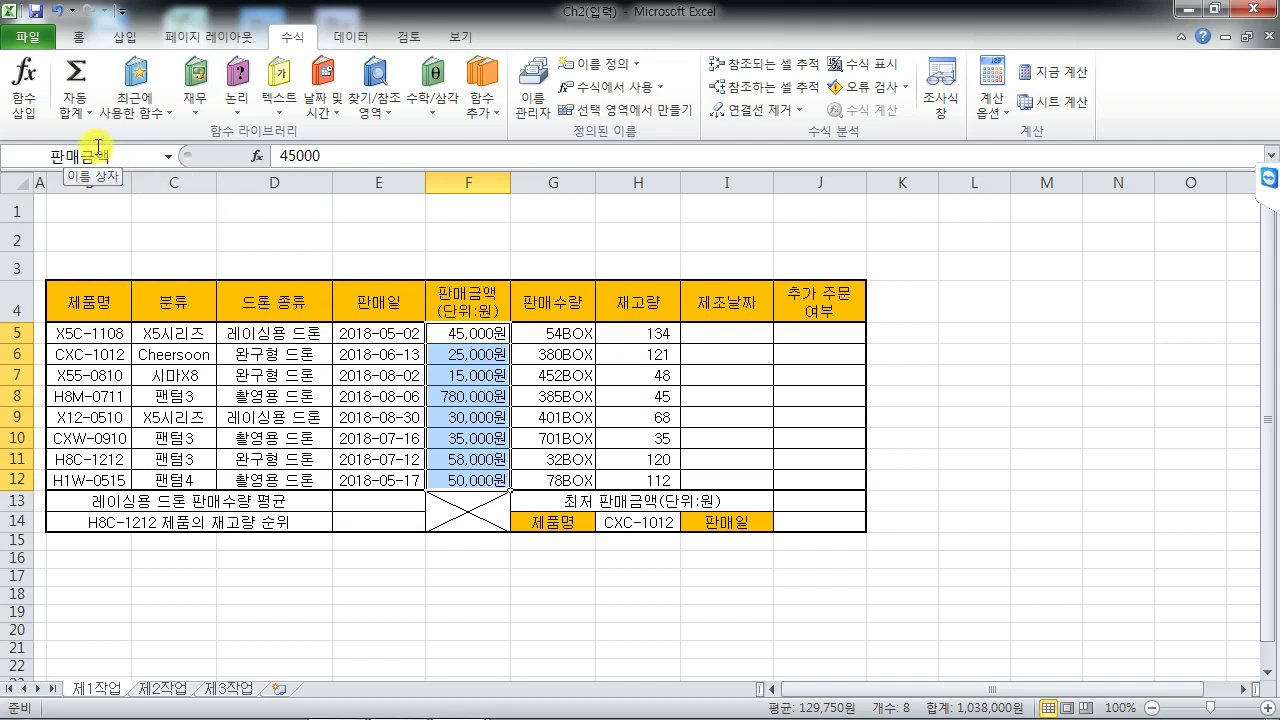
# Enter the label 판매금액 합계 in D3 of sheet 제3작업 and widen column D to fit it
pyautogui.click(322, 573)
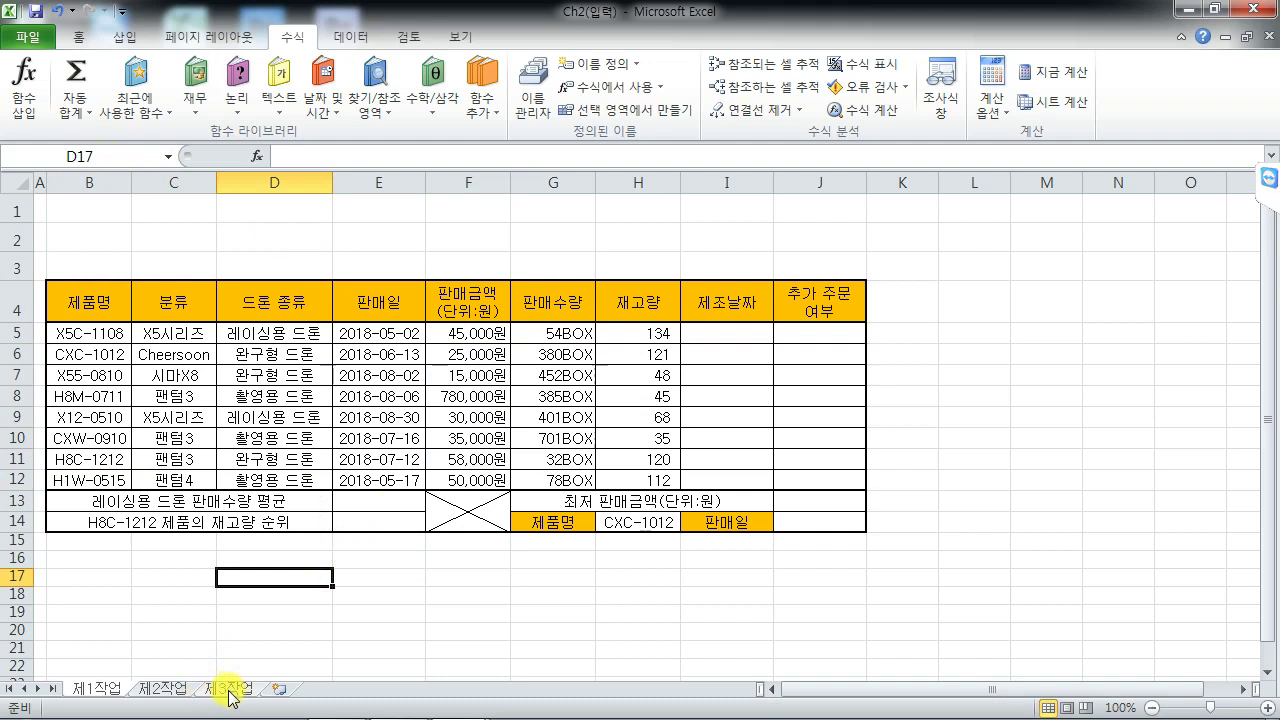
pyautogui.click(229, 689)
pyautogui.click(217, 249)
pyautogui.write('판')
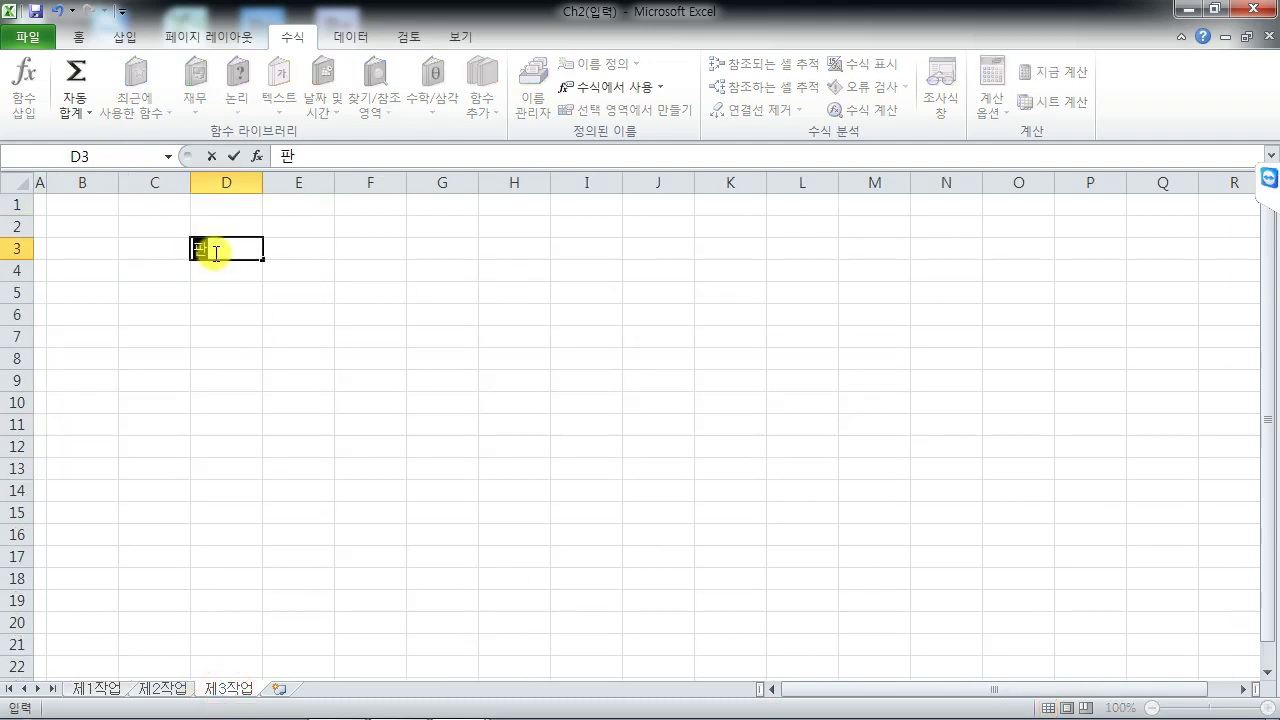
pyautogui.write('매금ㅇ 합계')
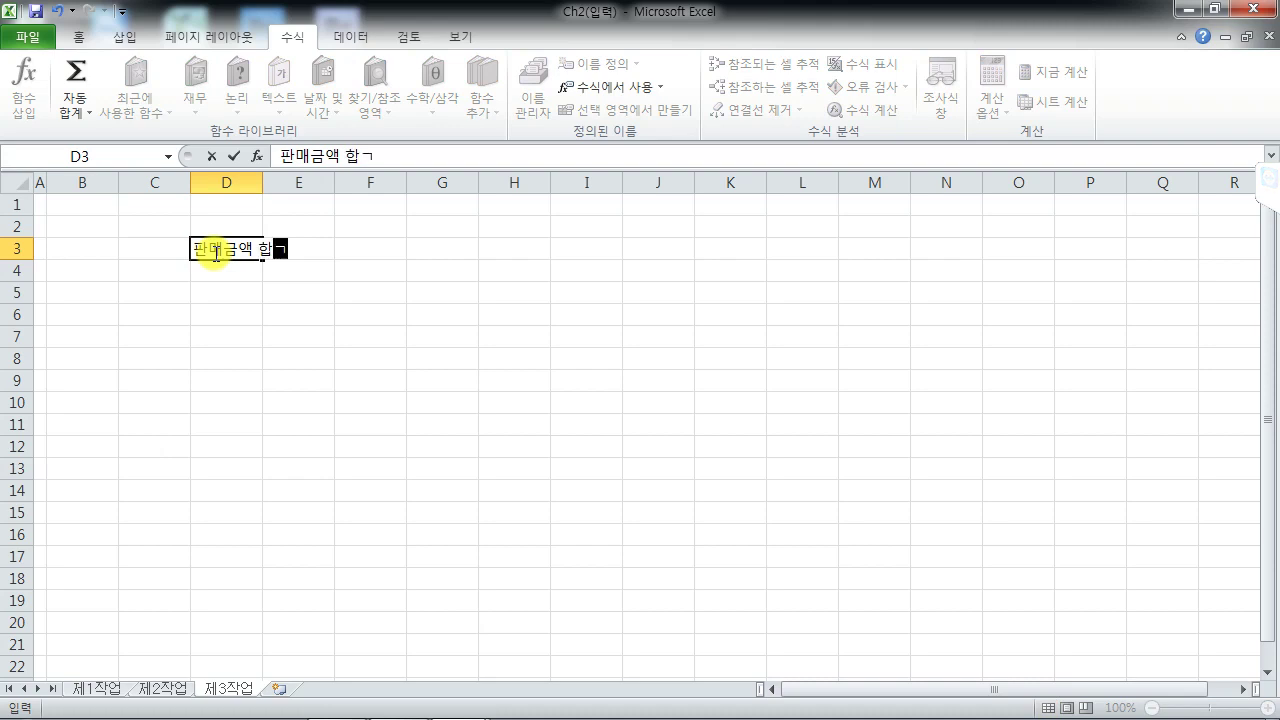
pyautogui.press('Return')
pyautogui.moveTo(263, 178); pyautogui.dragTo(394, 183)
# Total F5:F12 of sheet 제1작업 in E3 of 제3작업 with =SUM(판매금액) and apply the comma style
pyautogui.click(346, 250)
pyautogui.write('=sum(')
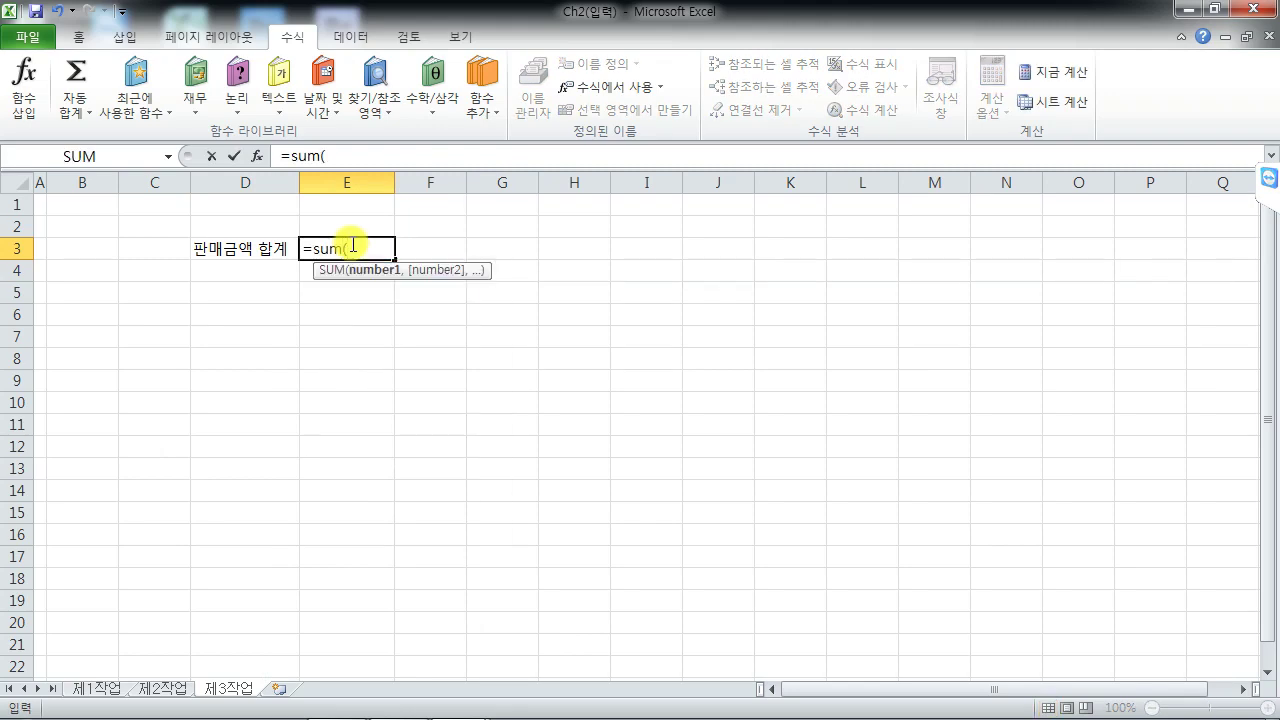
pyautogui.click(105, 689)
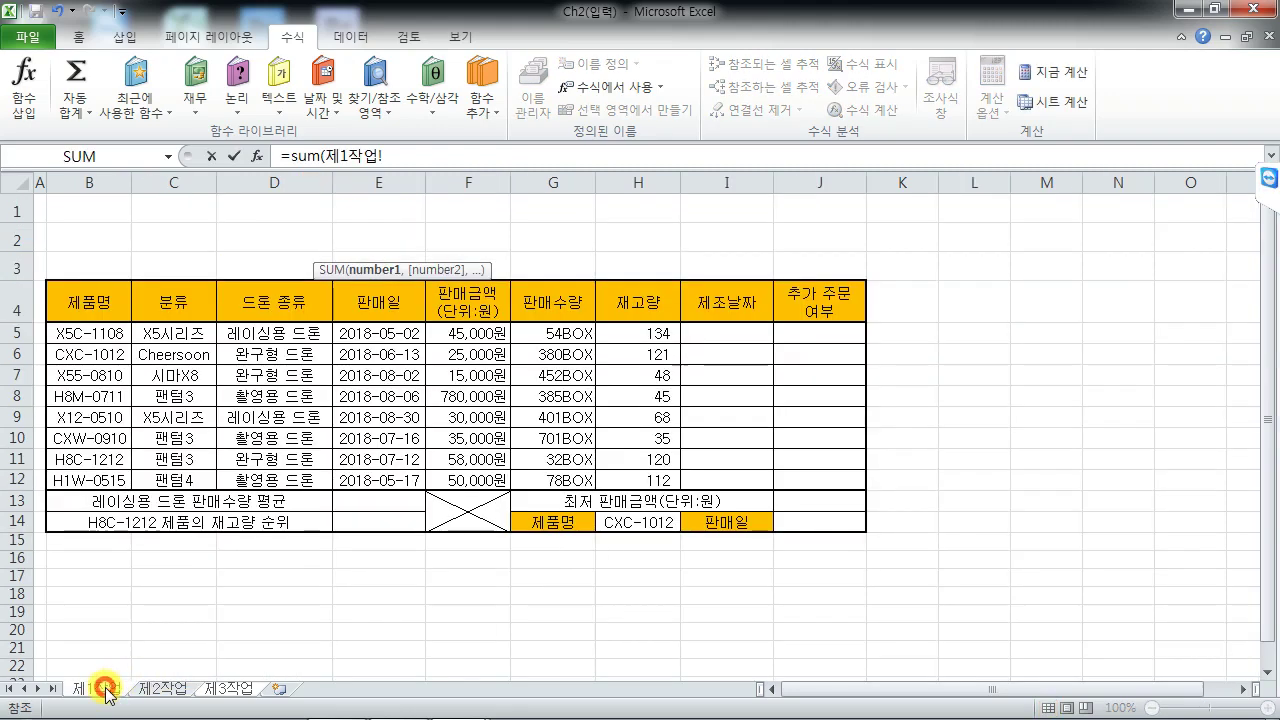
pyautogui.moveTo(472, 330); pyautogui.dragTo(487, 481)
pyautogui.write(')')
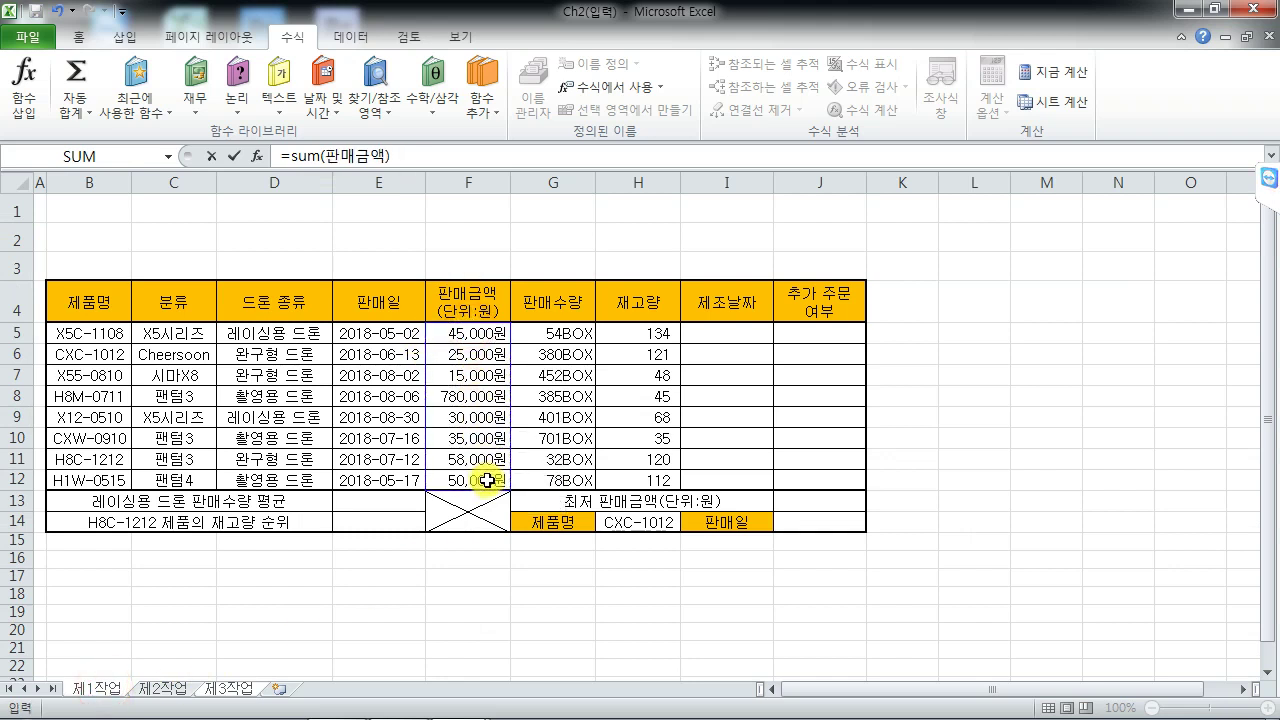
pyautogui.press('Return')
pyautogui.click(355, 250)
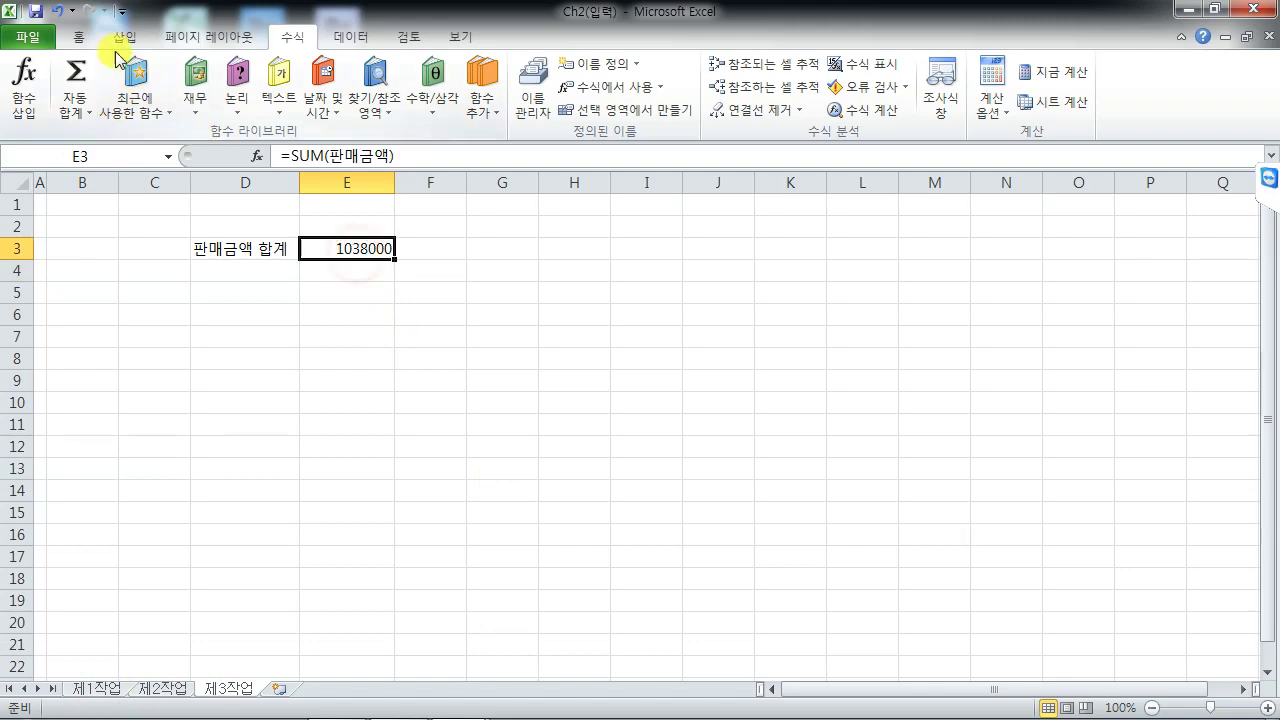
pyautogui.click(79, 36)
pyautogui.click(711, 101)
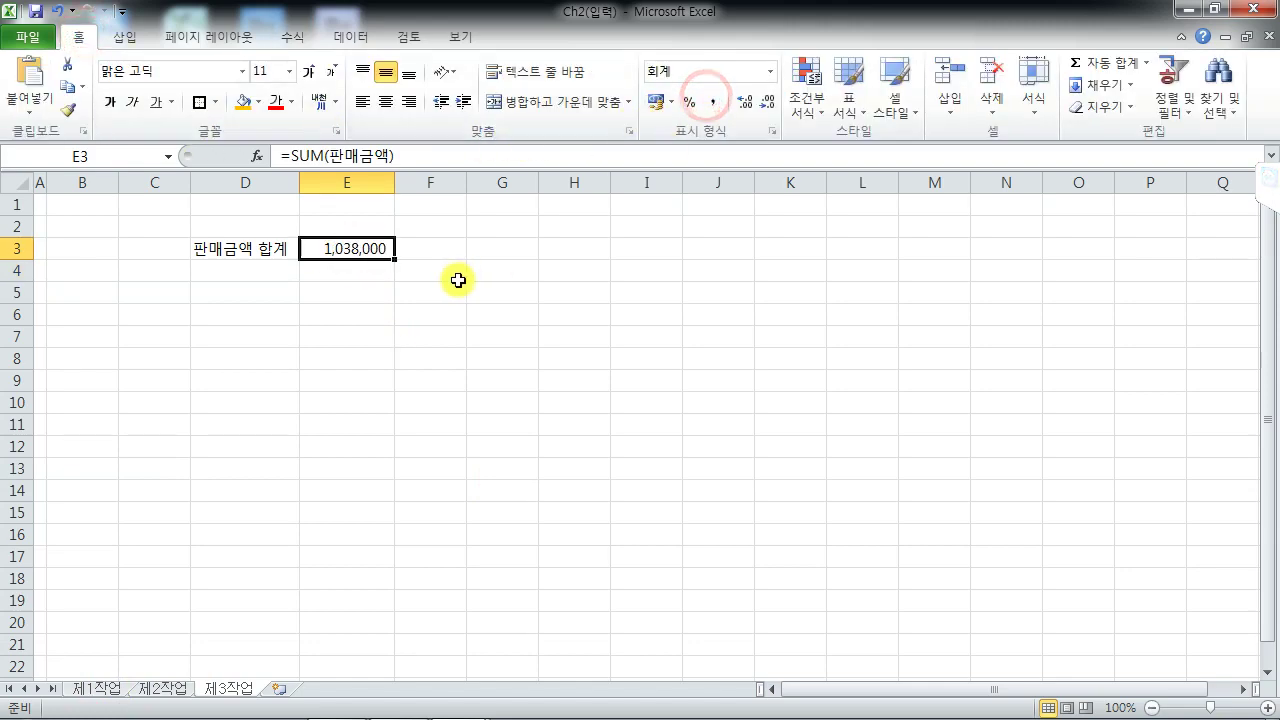
# Examine the 판매금액 source cells on sheet 제1작업 and compare them with the total on sheet 제3작업
pyautogui.click(85, 690)
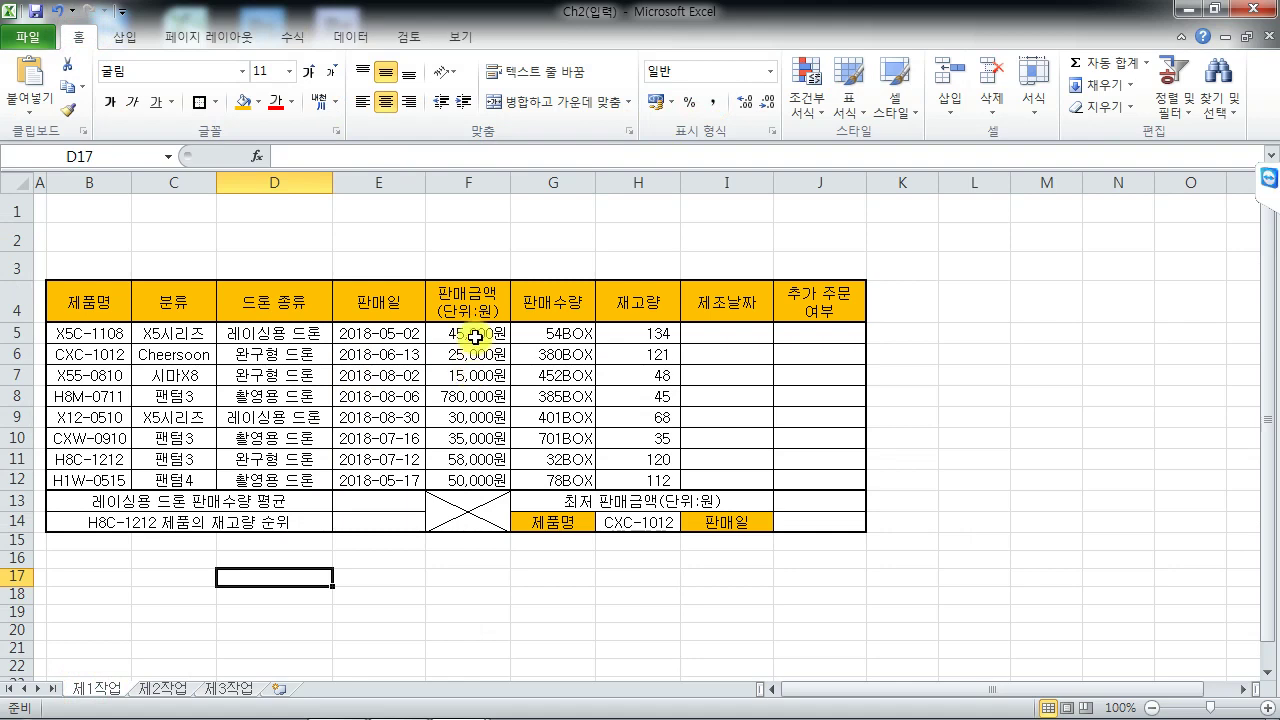
pyautogui.moveTo(474, 345); pyautogui.dragTo(480, 474)
pyautogui.click(480, 460)
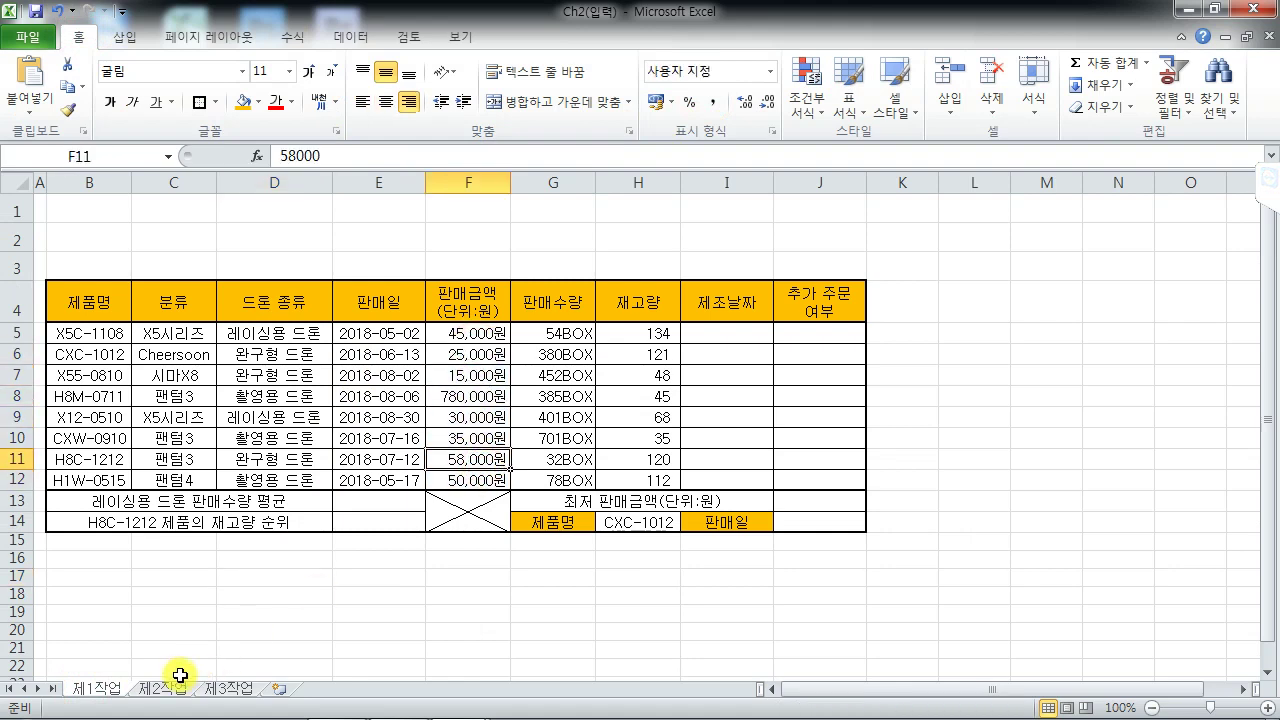
pyautogui.click(215, 688)
pyautogui.click(108, 688)
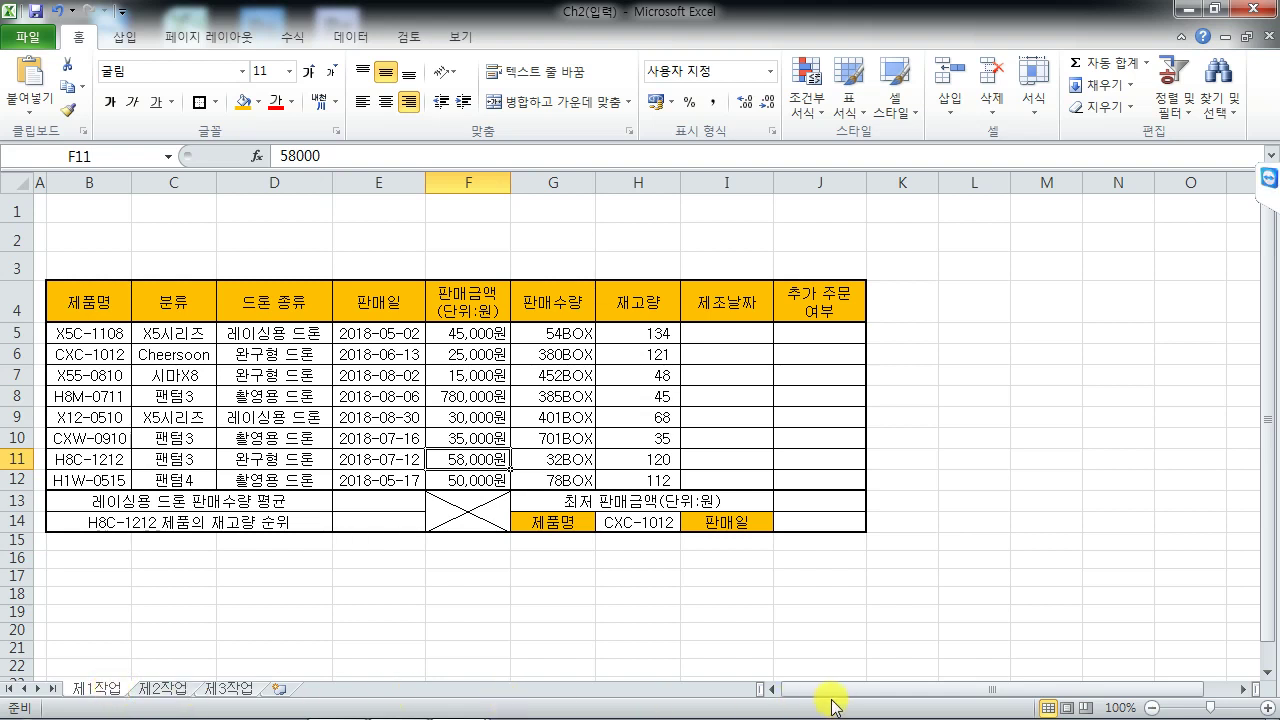
pyautogui.moveTo(468, 320); pyautogui.dragTo(460, 666)
pyautogui.click(480, 606)
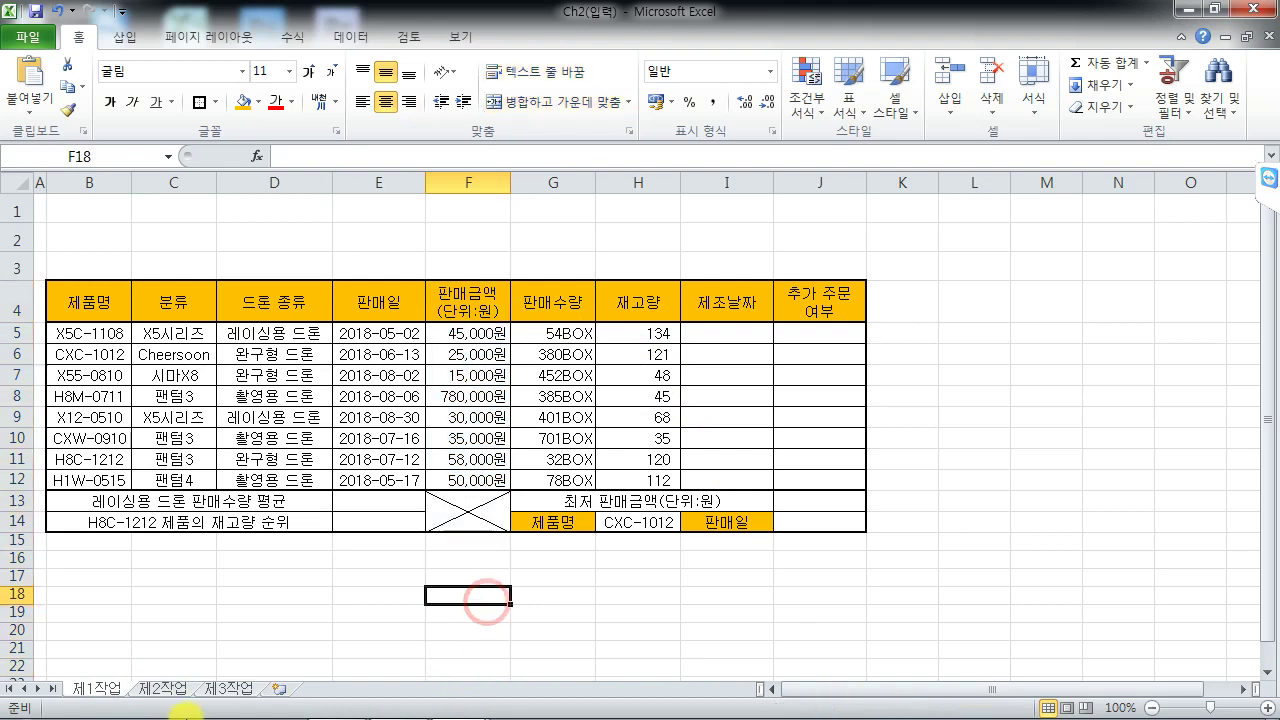
pyautogui.click(240, 611)
pyautogui.click(396, 357)
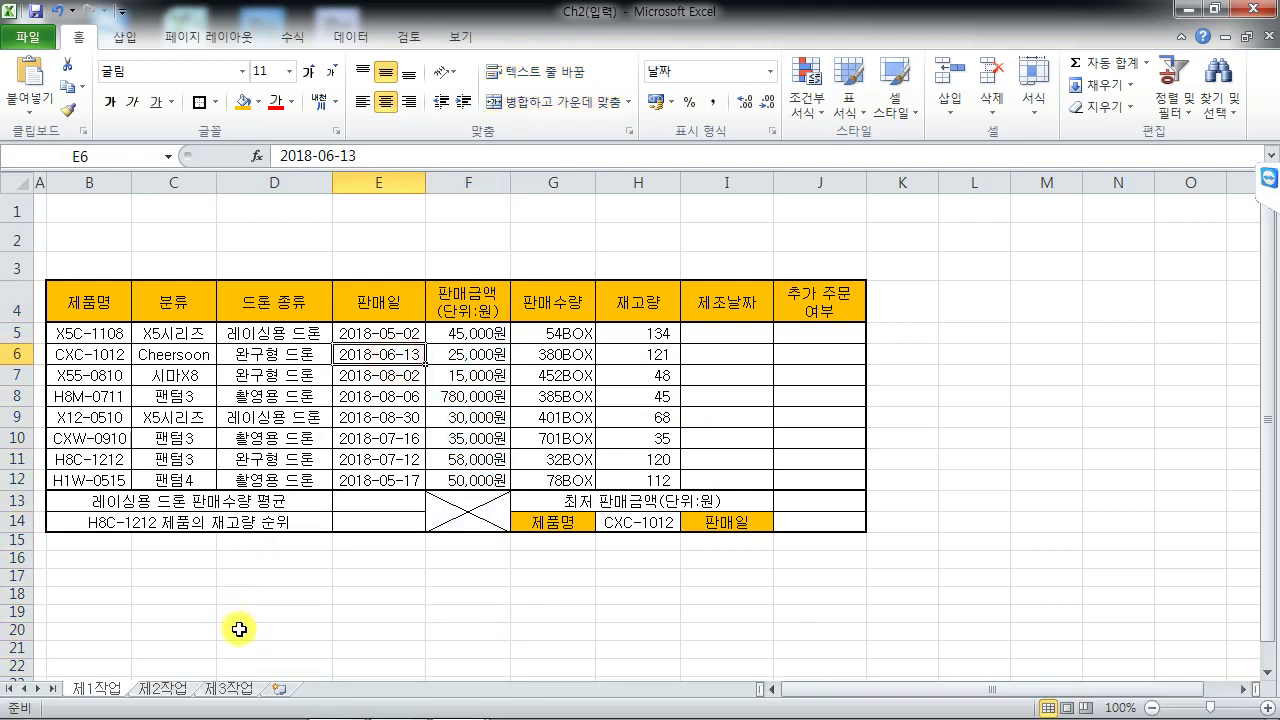
# Re-enter the total in E3 of sheet 제3작업 as =sum(판매금액), writing the range name directly
pyautogui.click(229, 689)
pyautogui.write('=')
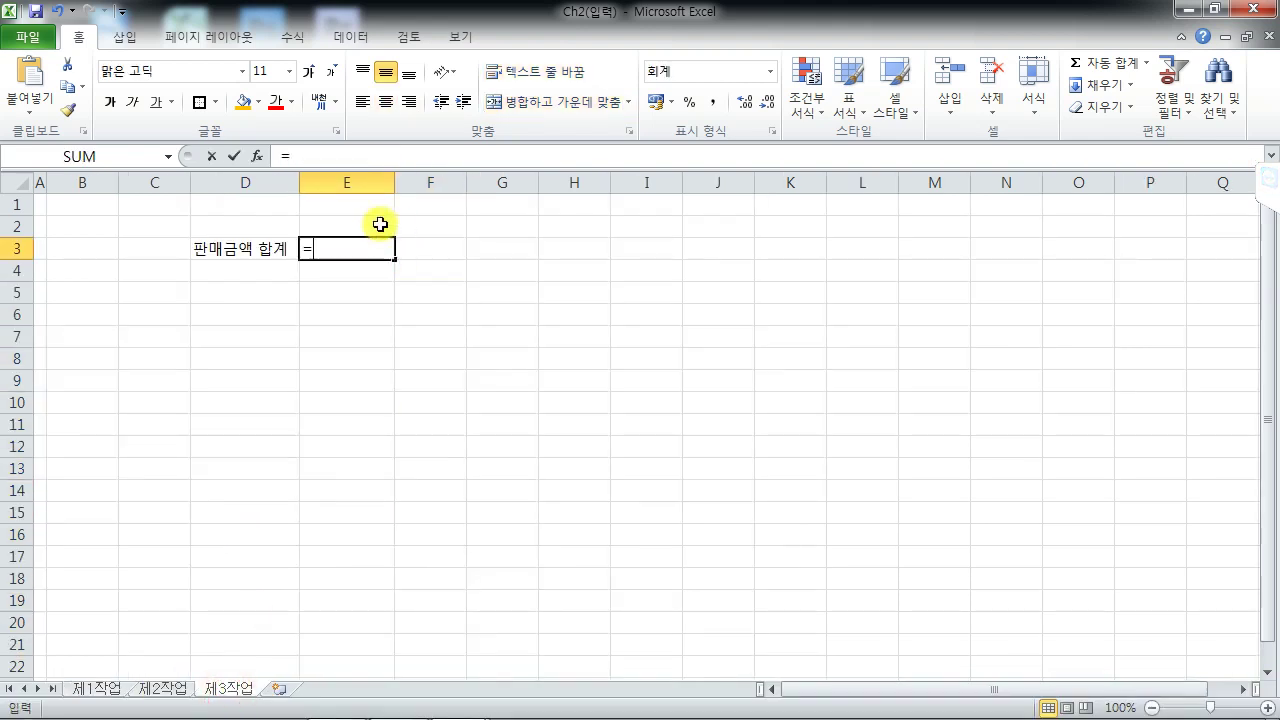
pyautogui.write('sum(판매금액')
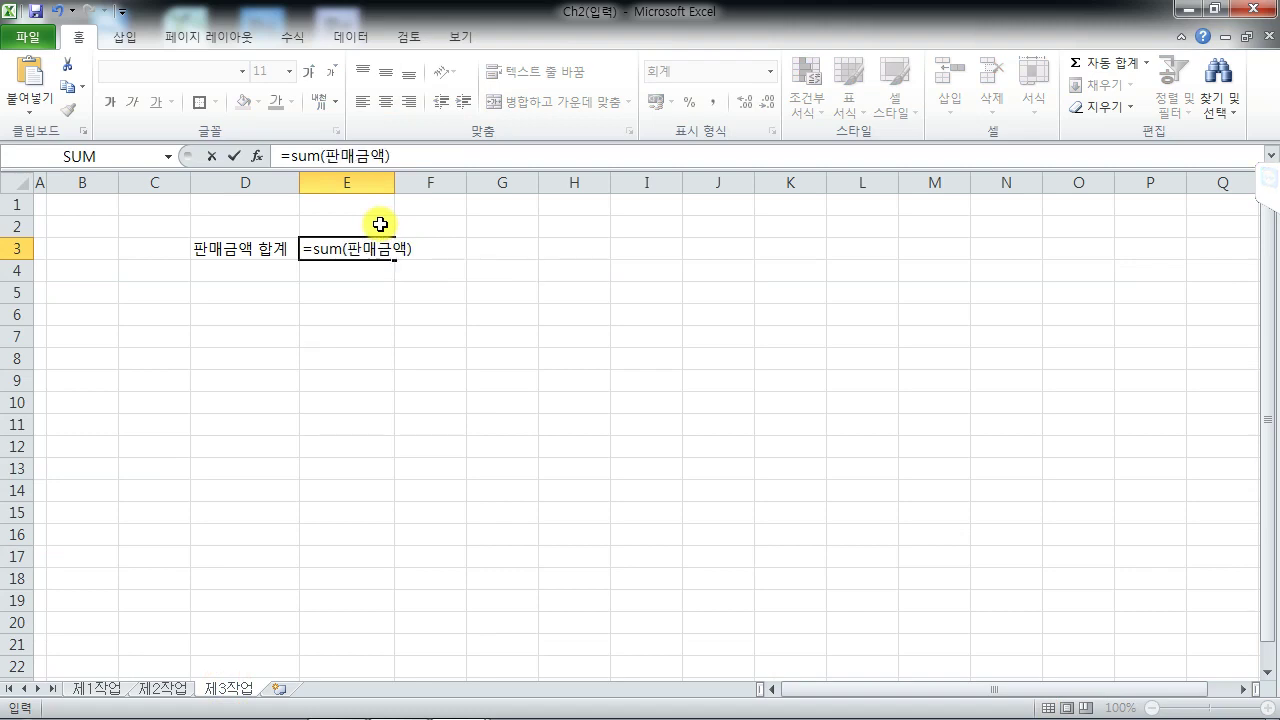
pyautogui.press('Return')
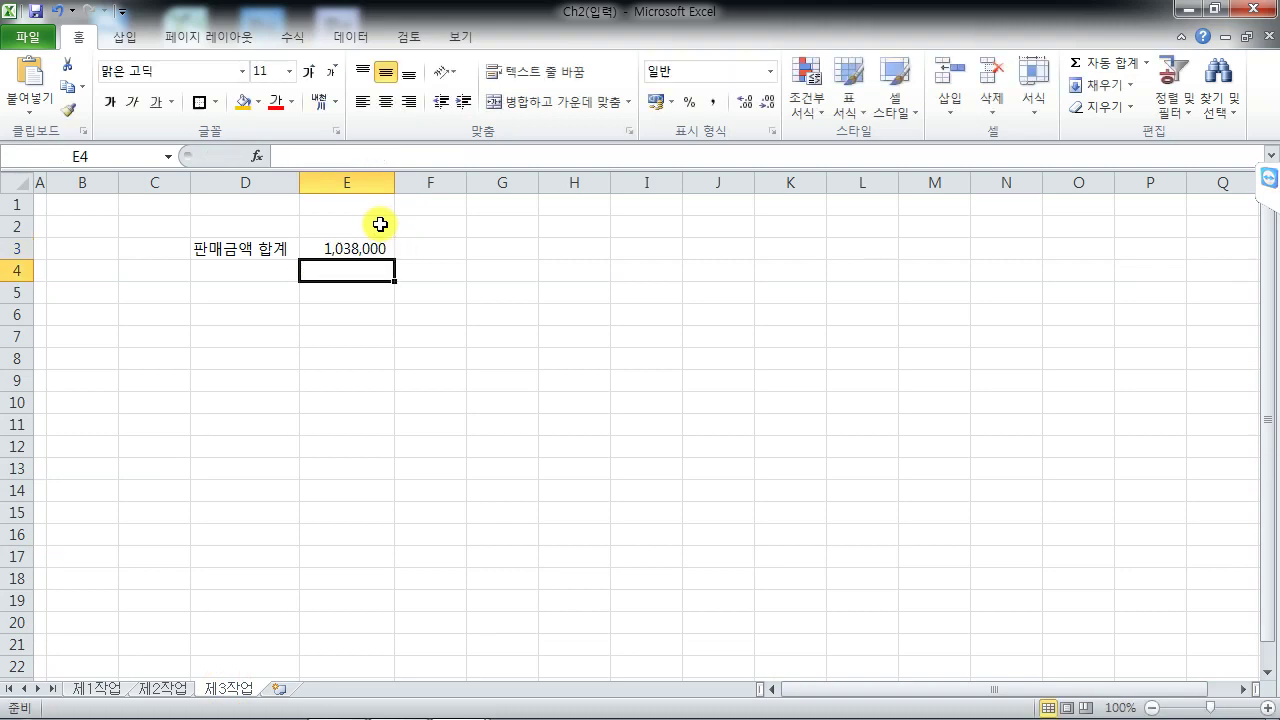
pyautogui.press('Up')
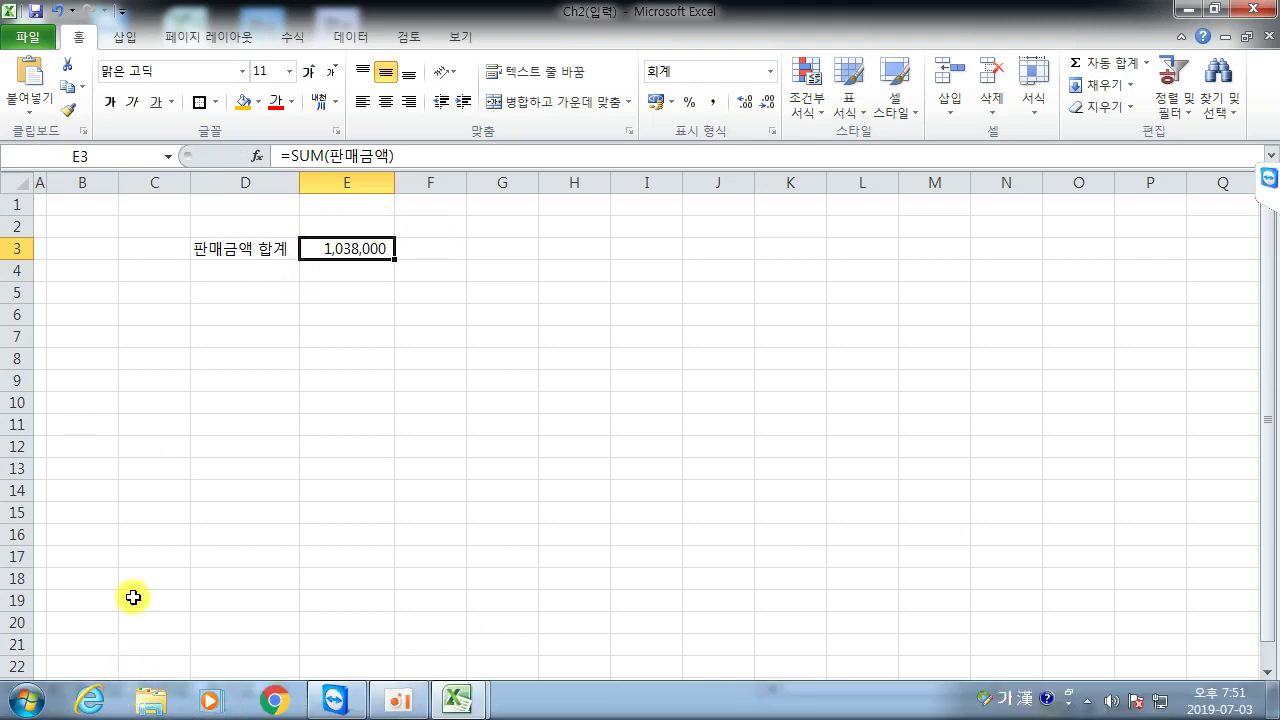
# Check the name assigned to F5:F12 on sheet 제1작업
pyautogui.click(134, 484)
pyautogui.click(97, 688)
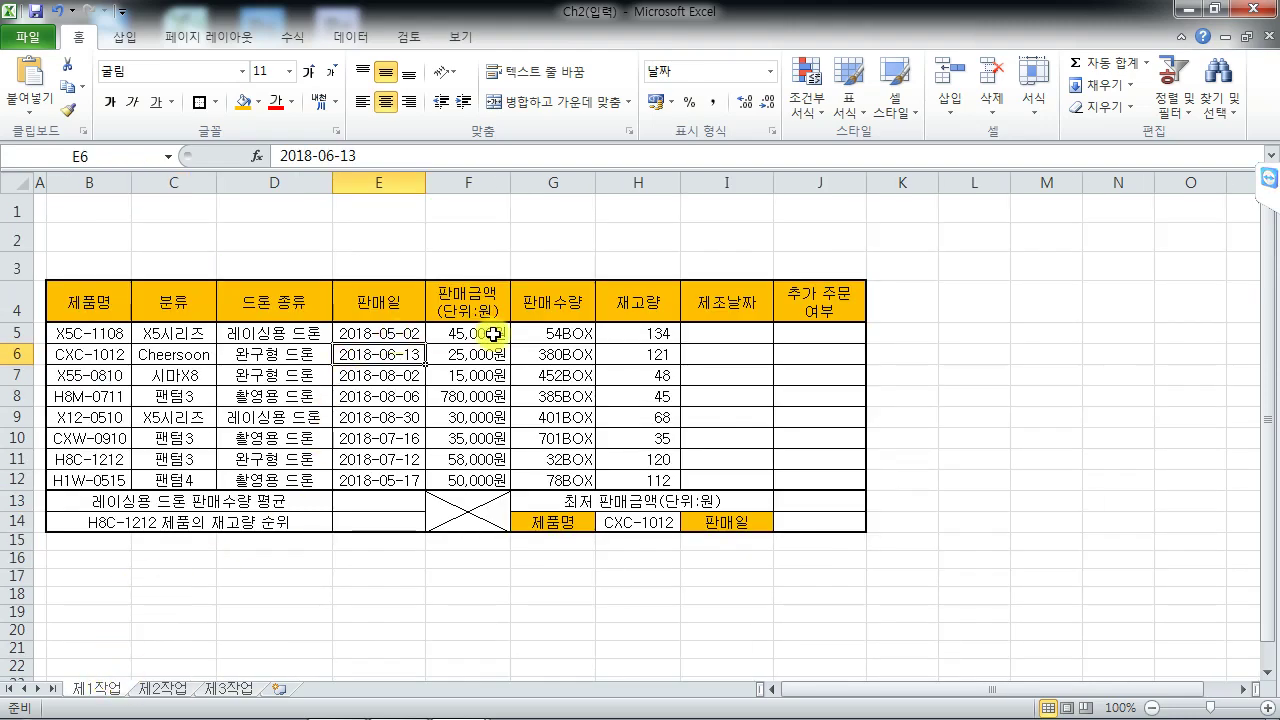
pyautogui.moveTo(494, 334); pyautogui.dragTo(487, 478)
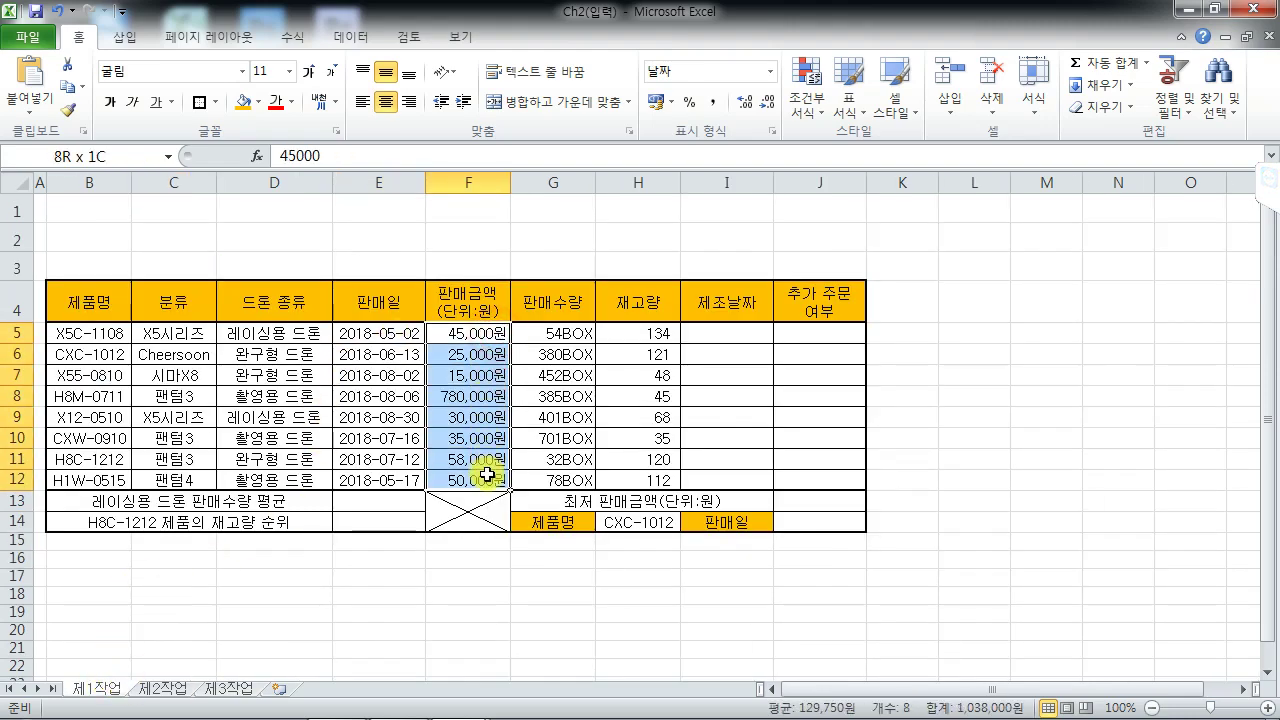
pyautogui.click(114, 157)
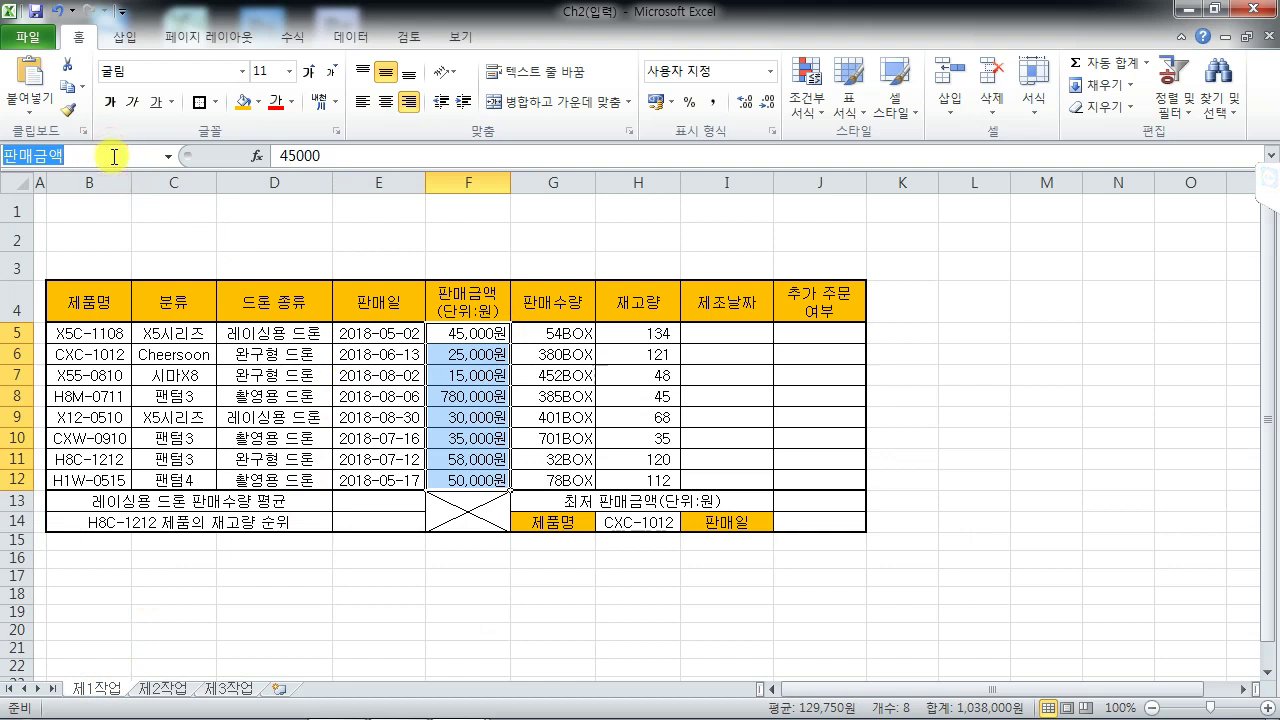
pyautogui.click(466, 445)
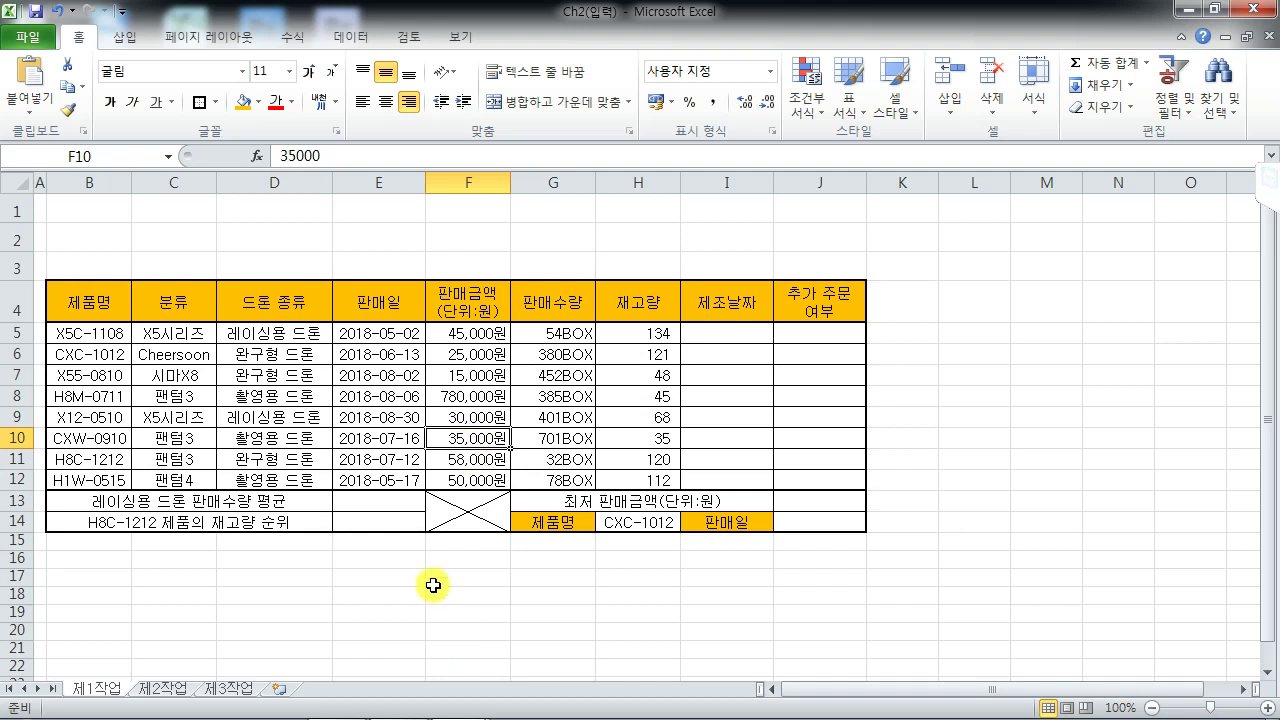
# Insert a trapezoid over B1:G3 above the table, sized about 1.83 cm high and 14.53 cm wide
pyautogui.click(128, 37)
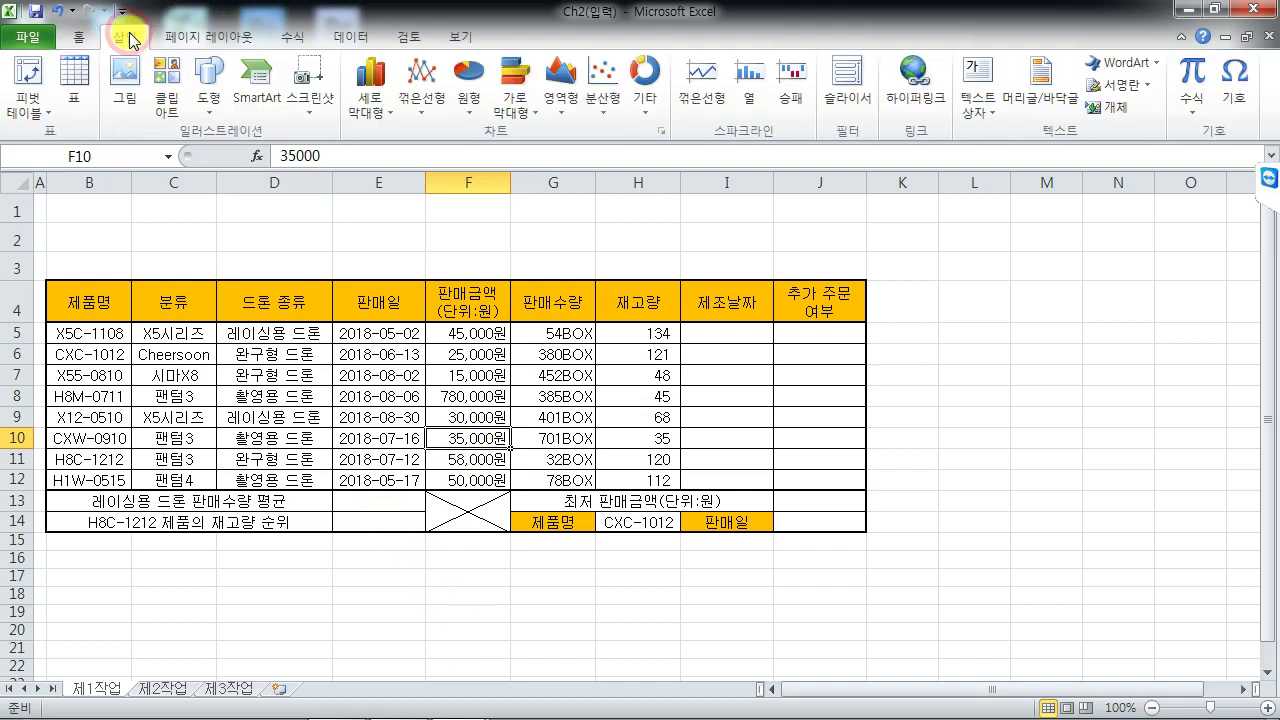
pyautogui.click(209, 78)
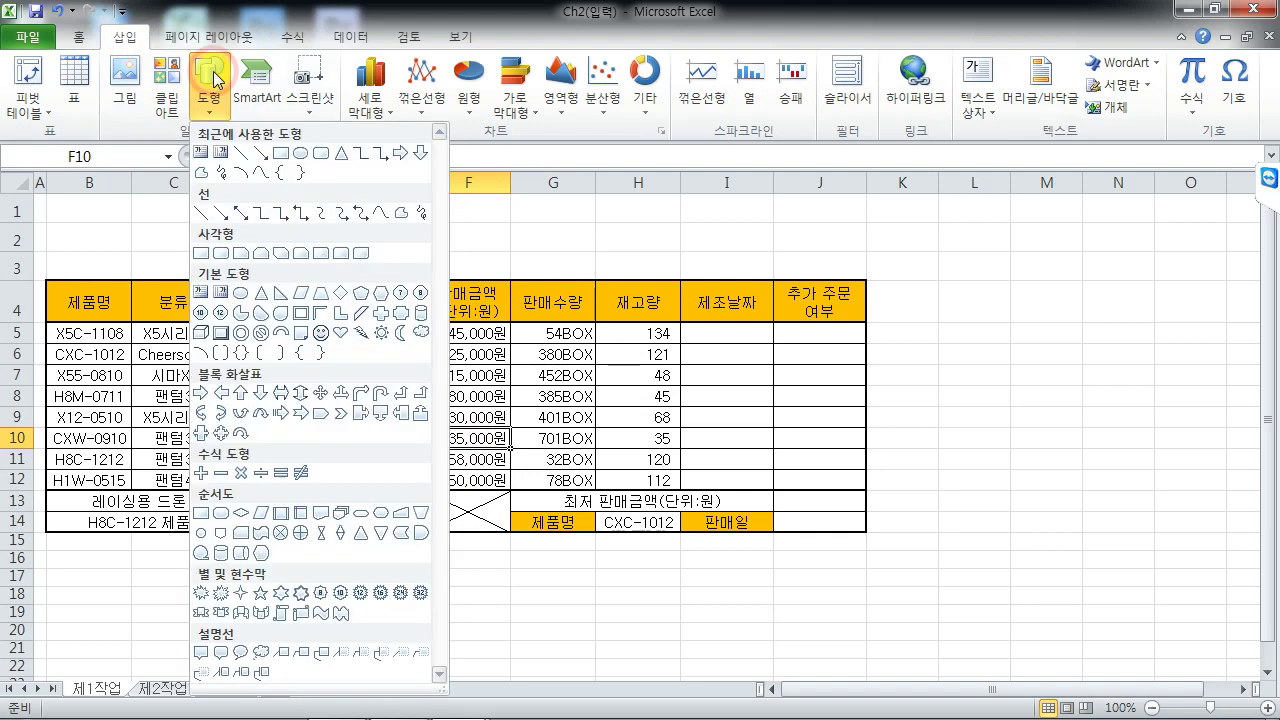
pyautogui.click(321, 300)
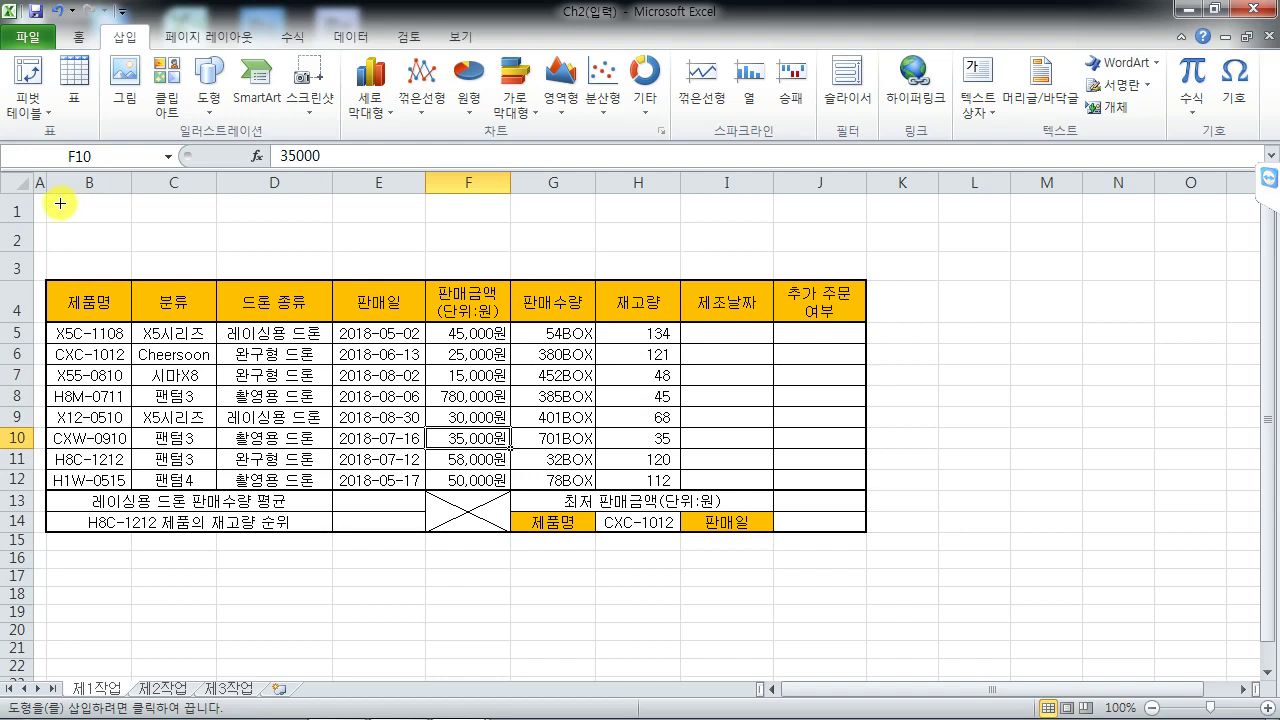
pyautogui.moveTo(47, 198)
pyautogui.mouseDown()
pyautogui.moveTo(569, 268)
pyautogui.moveTo(143, 258)
pyautogui.mouseUp()
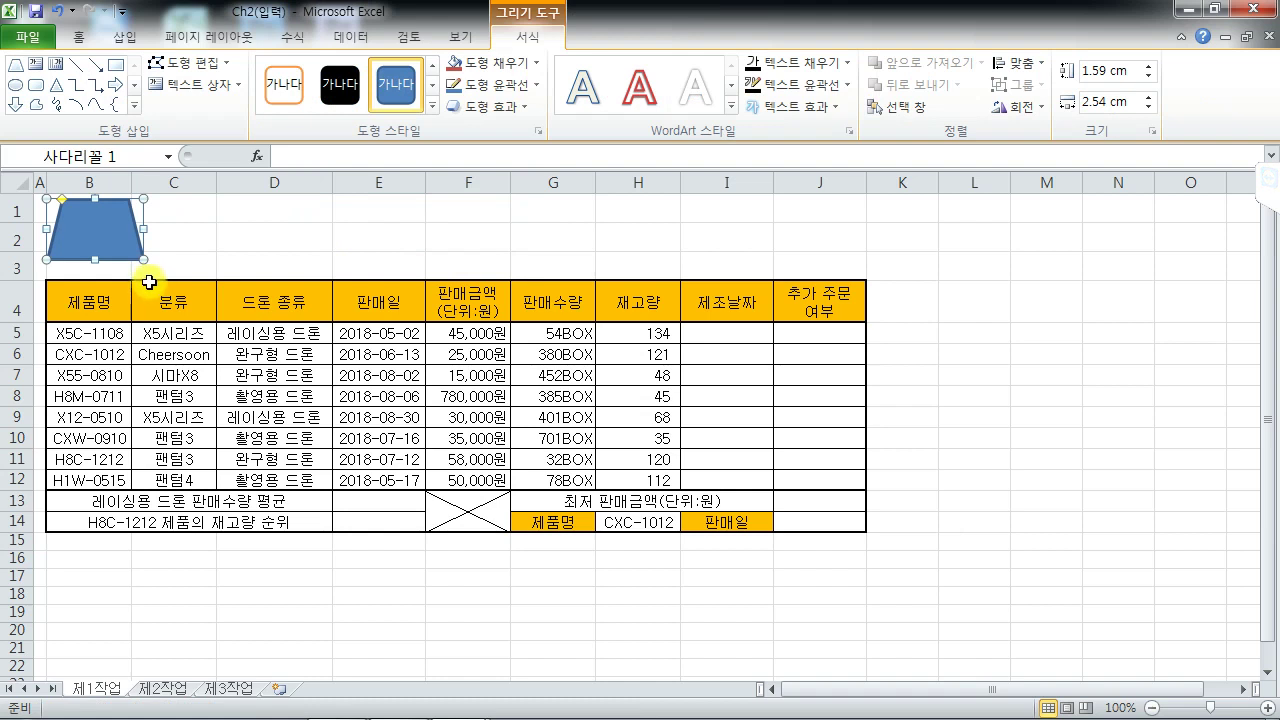
pyautogui.moveTo(144, 260); pyautogui.dragTo(129, 228)
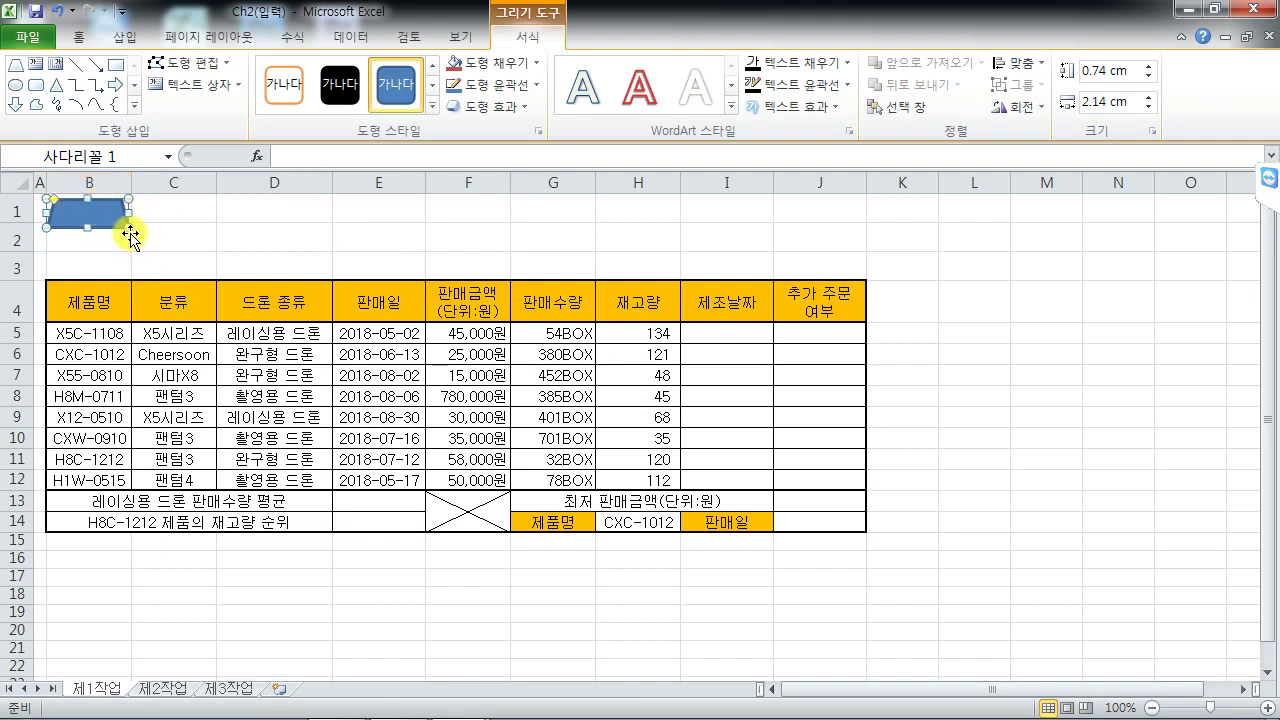
pyautogui.moveTo(128, 229); pyautogui.dragTo(595, 270)
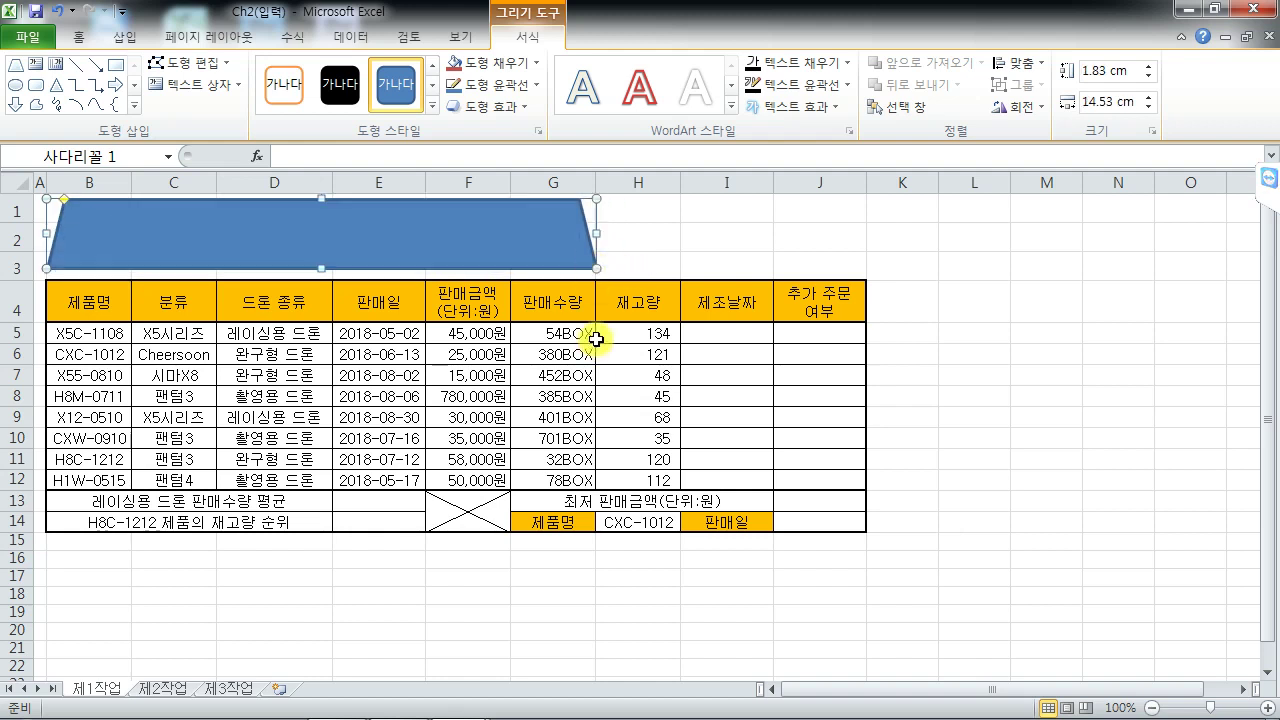
# Enter the title 드론 판매 현황 in the trapezoid above the table
pyautogui.click(448, 223)
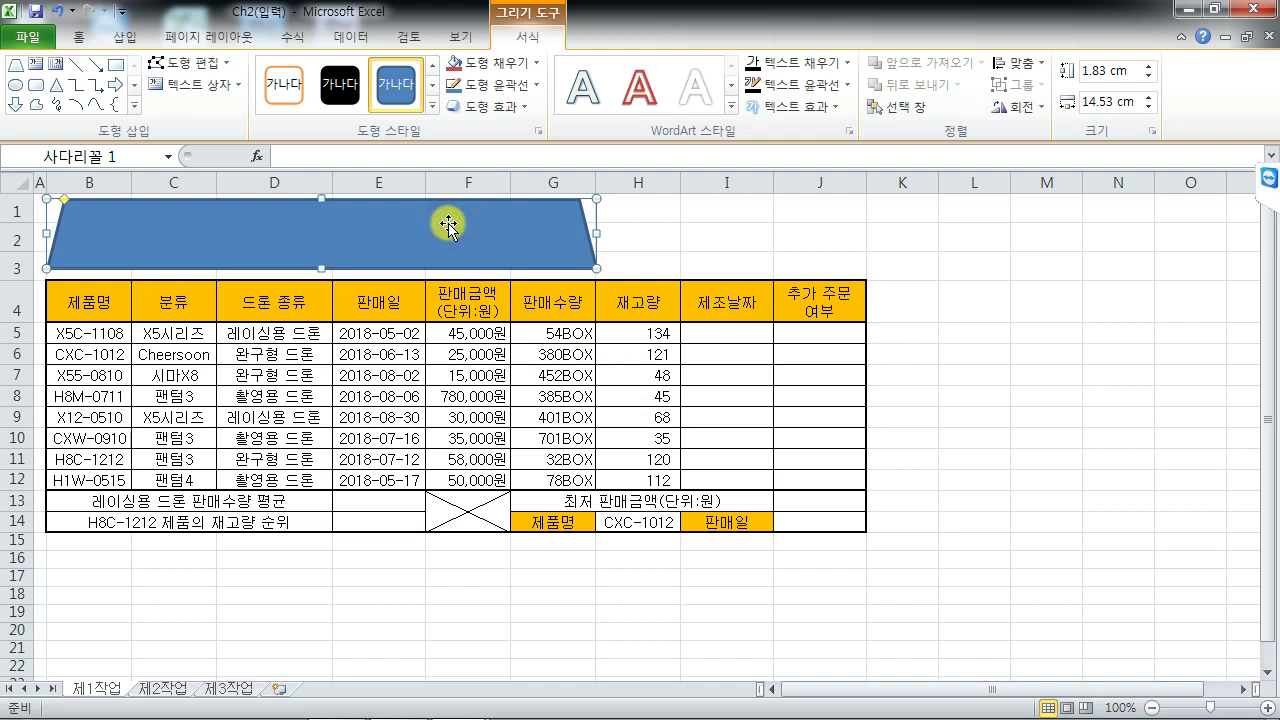
pyautogui.write('드론 판매혀')
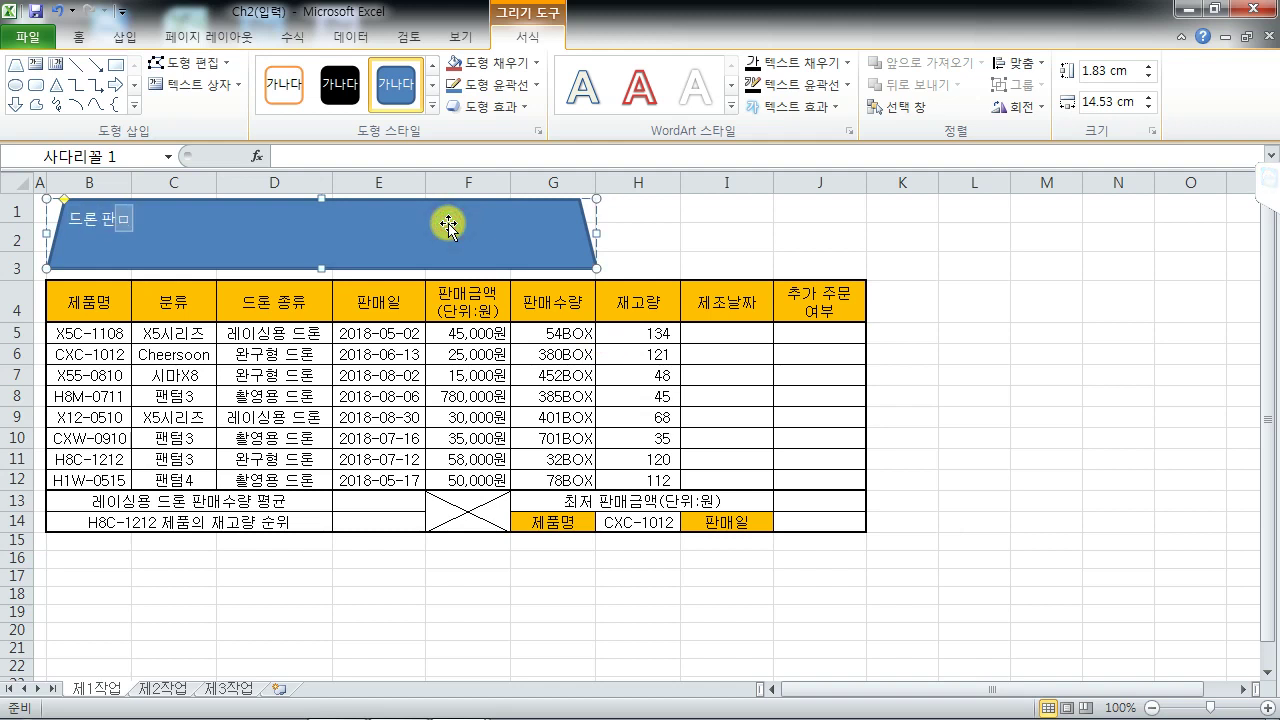
pyautogui.write('ㄴ황')
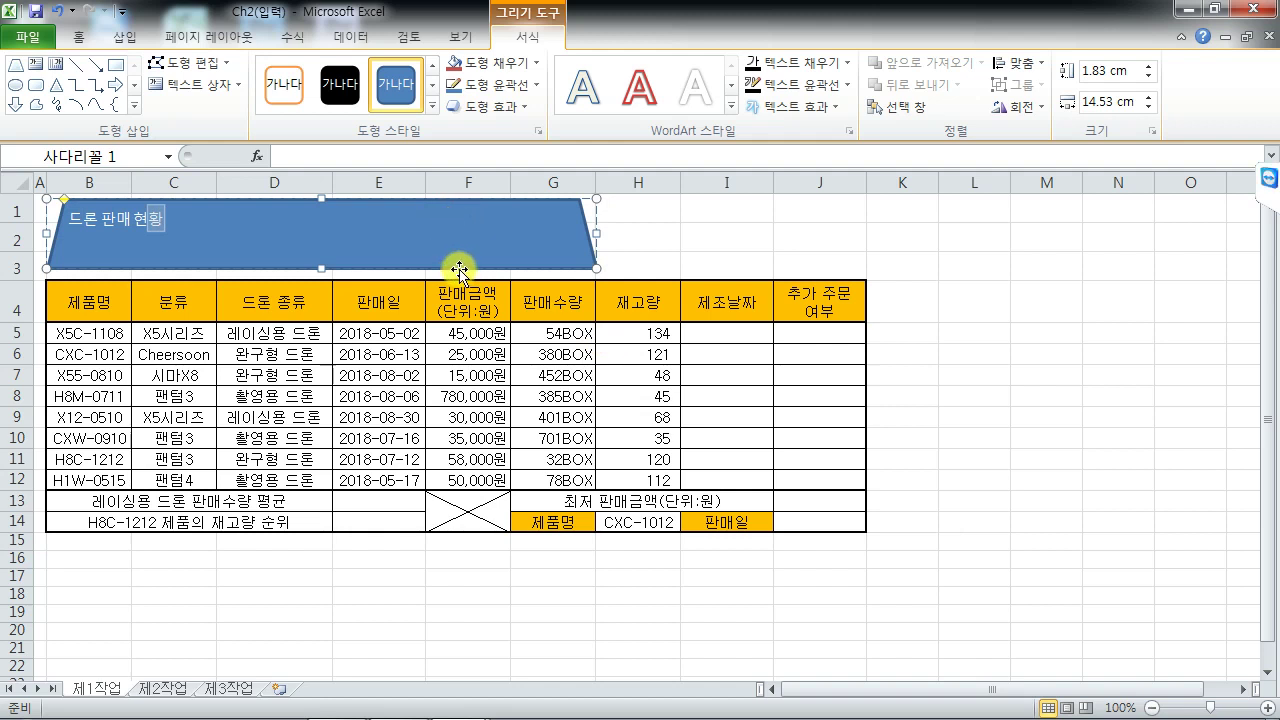
pyautogui.click(717, 234)
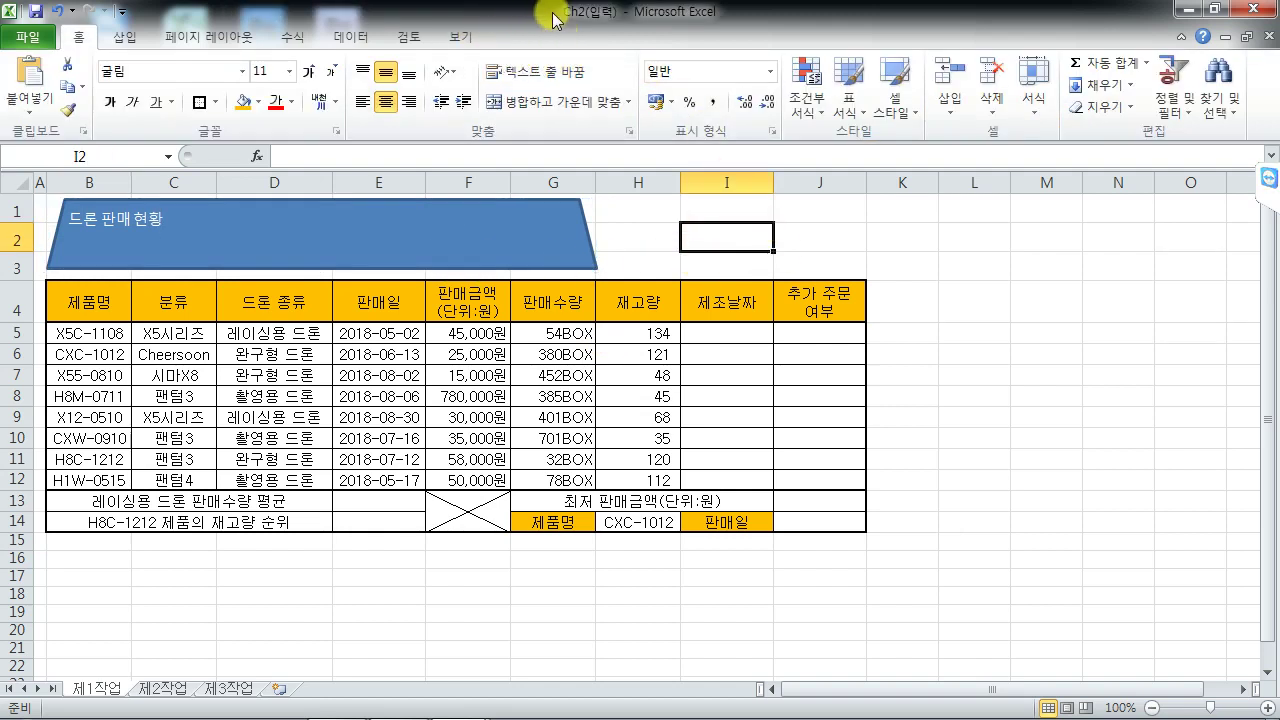
pyautogui.click(514, 220)
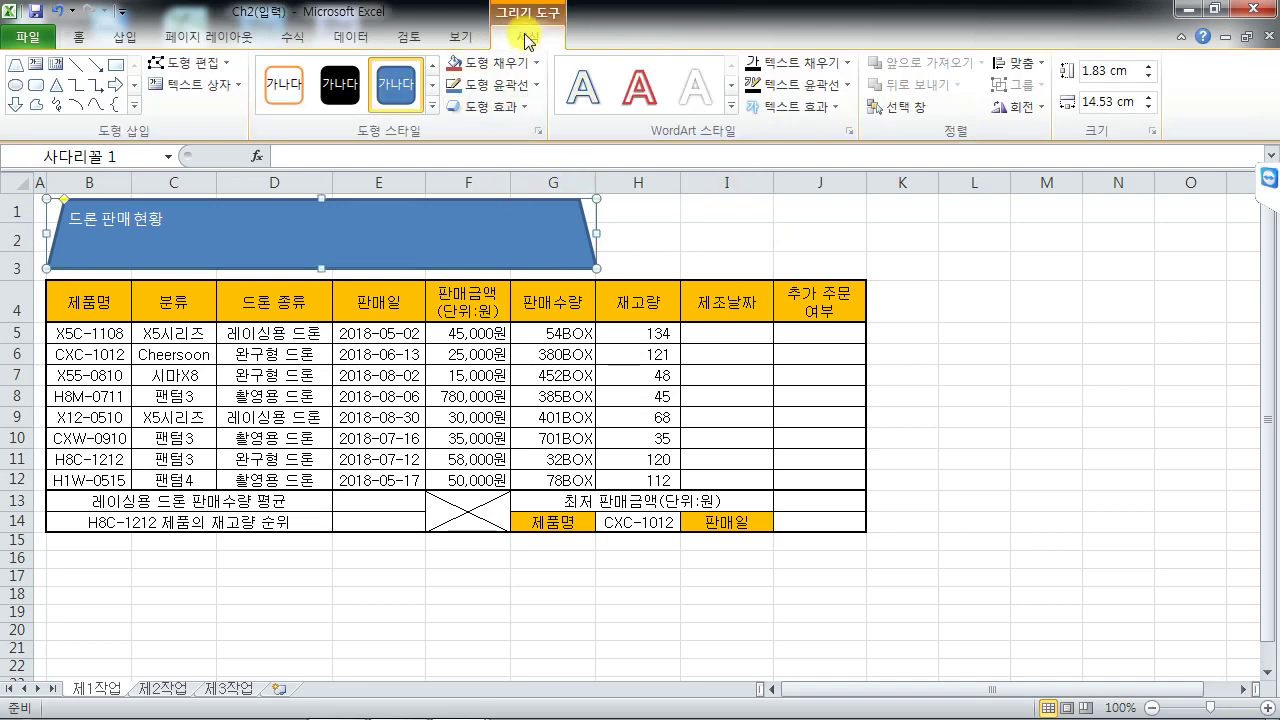
pyautogui.click(730, 232)
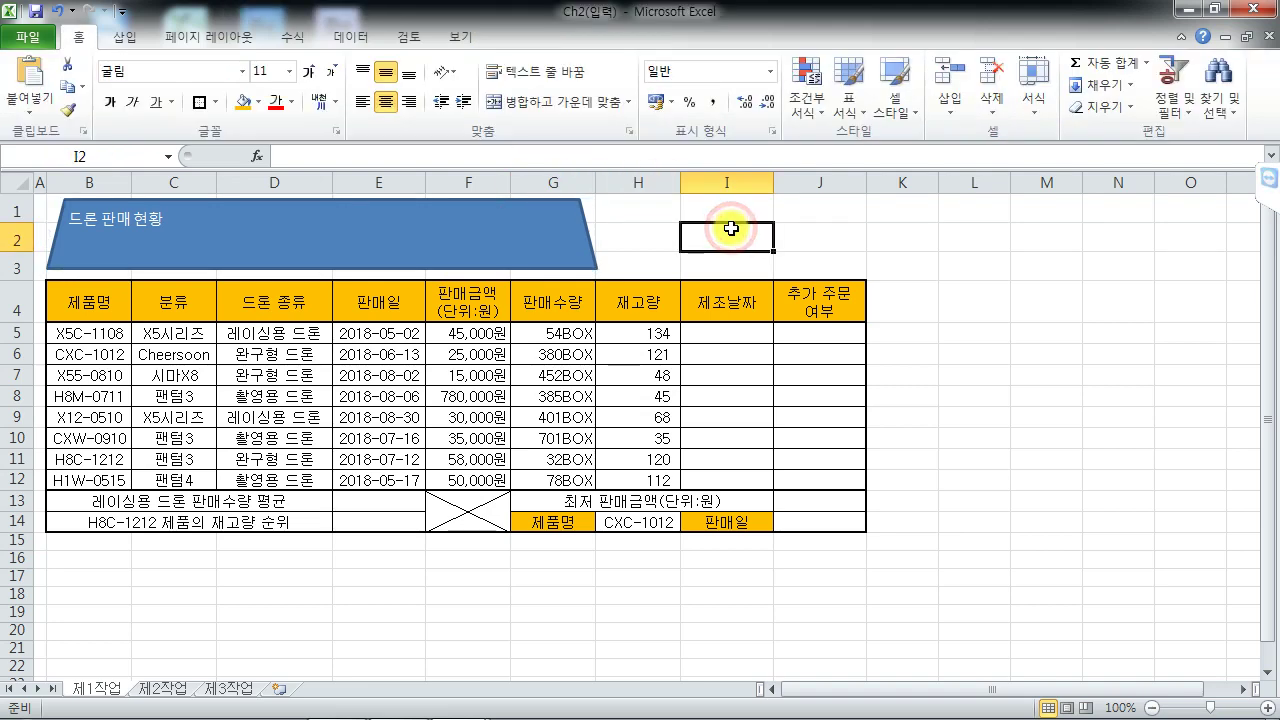
# Try setting the title's font size to 16 with only the text cursor placed in the trapezoid's text
pyautogui.click(551, 226)
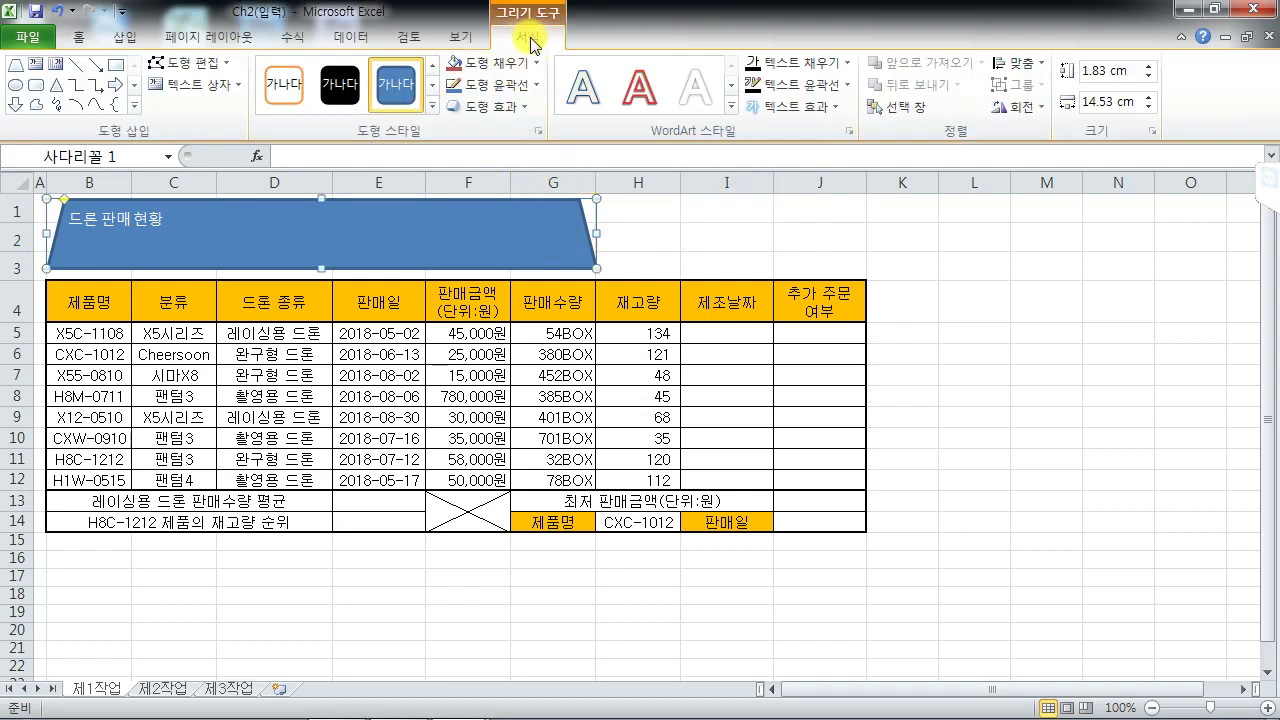
pyautogui.click(82, 40)
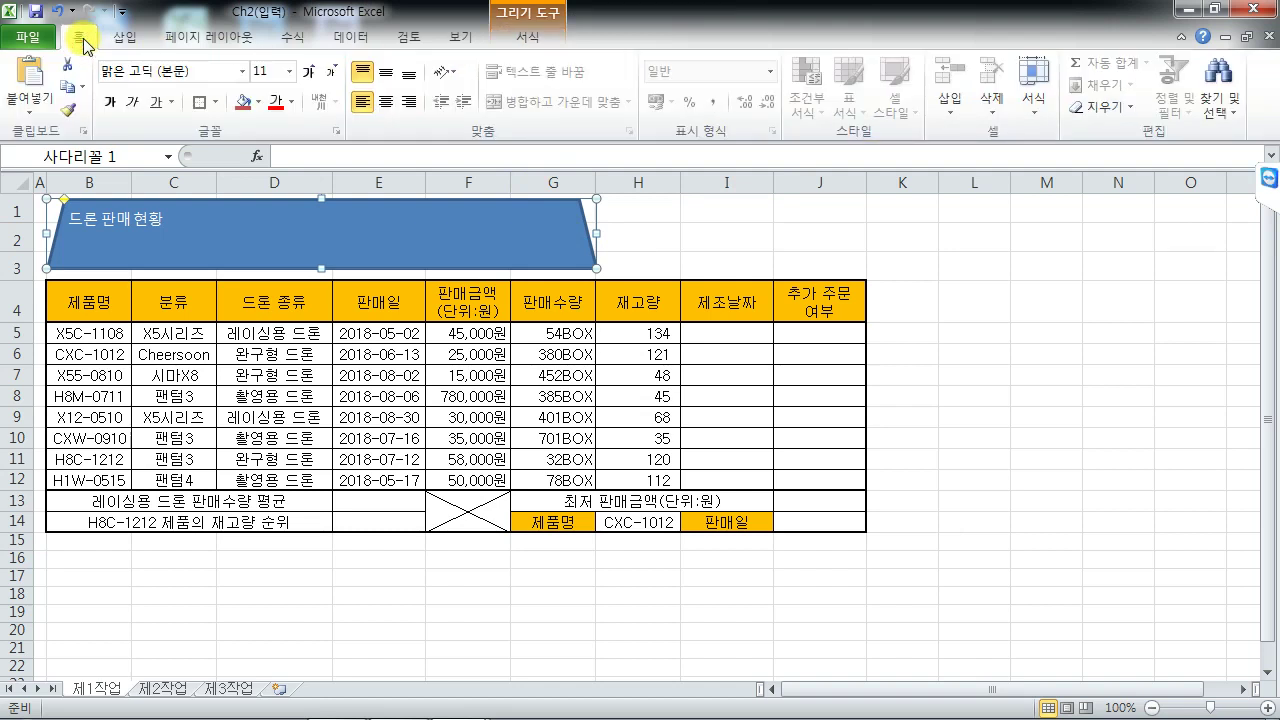
pyautogui.click(158, 220)
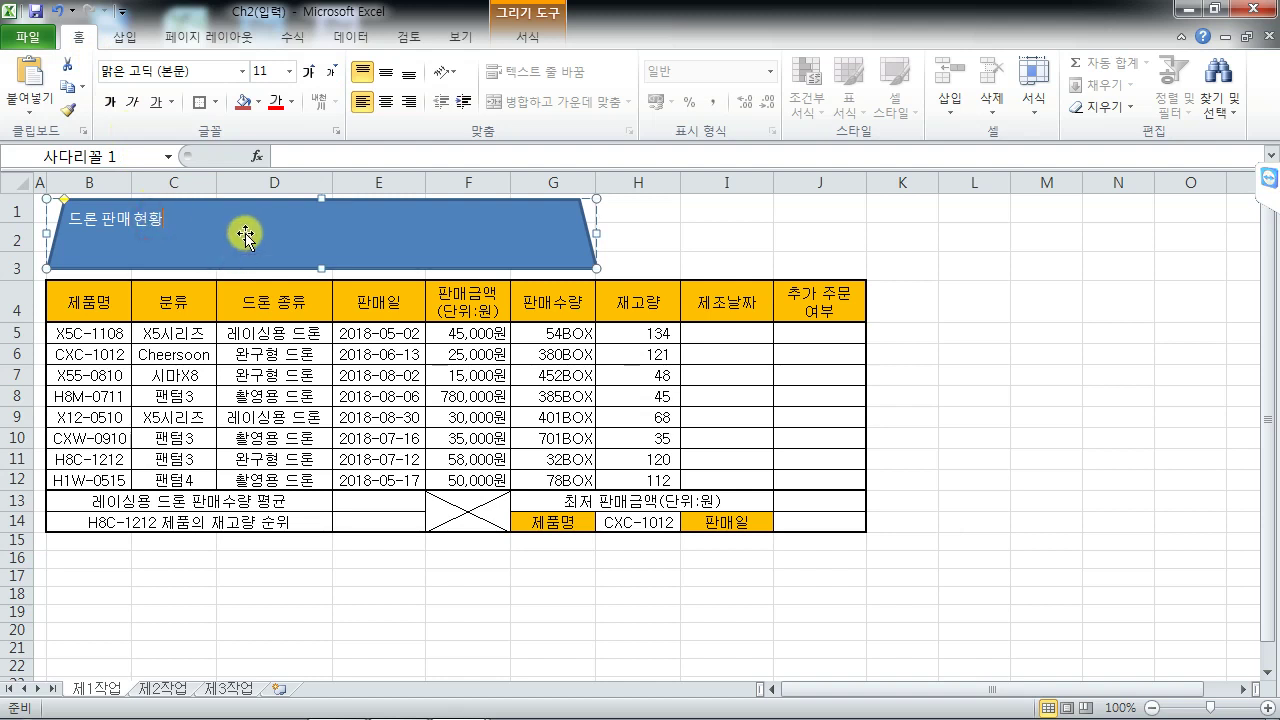
pyautogui.click(289, 71)
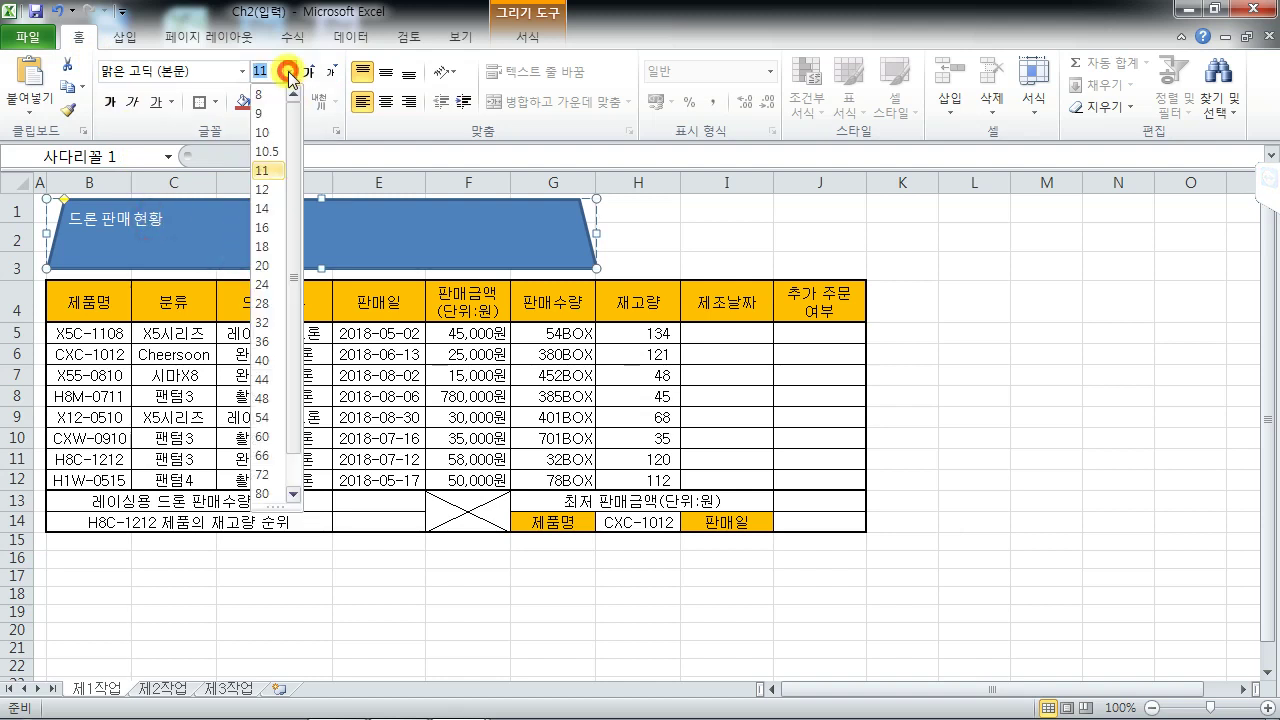
pyautogui.click(266, 229)
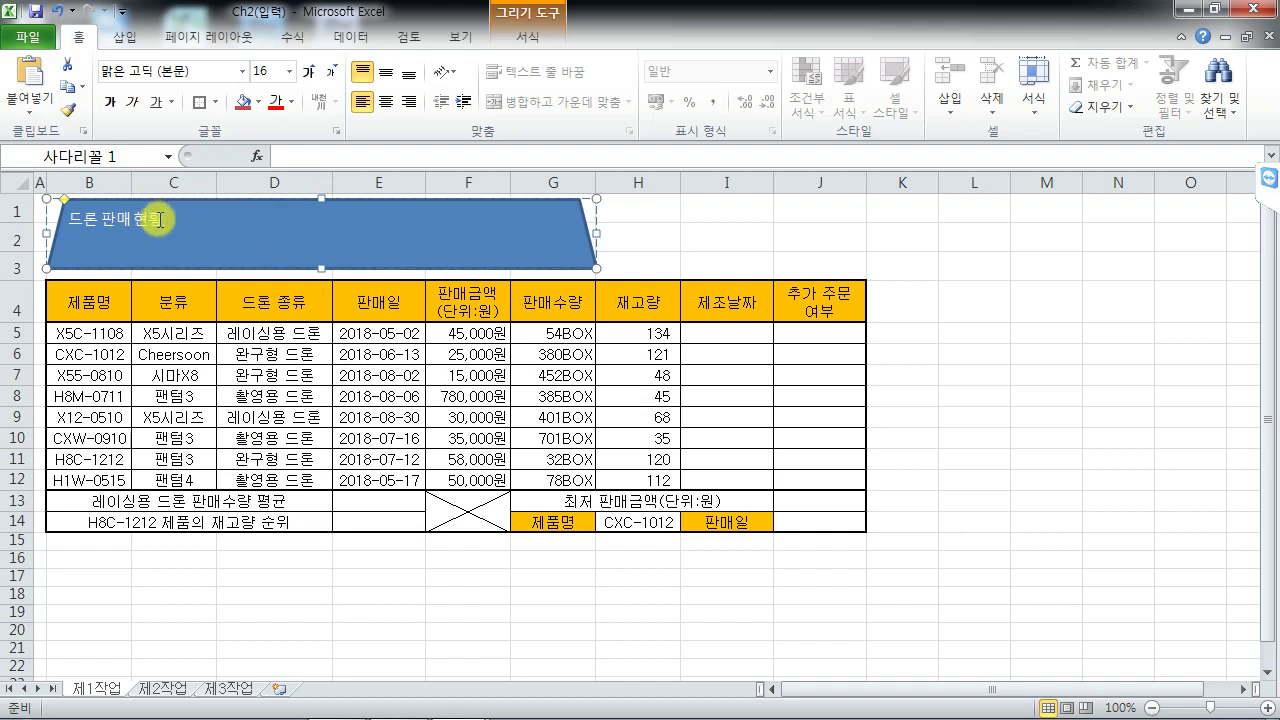
pyautogui.moveTo(163, 220); pyautogui.dragTo(76, 220)
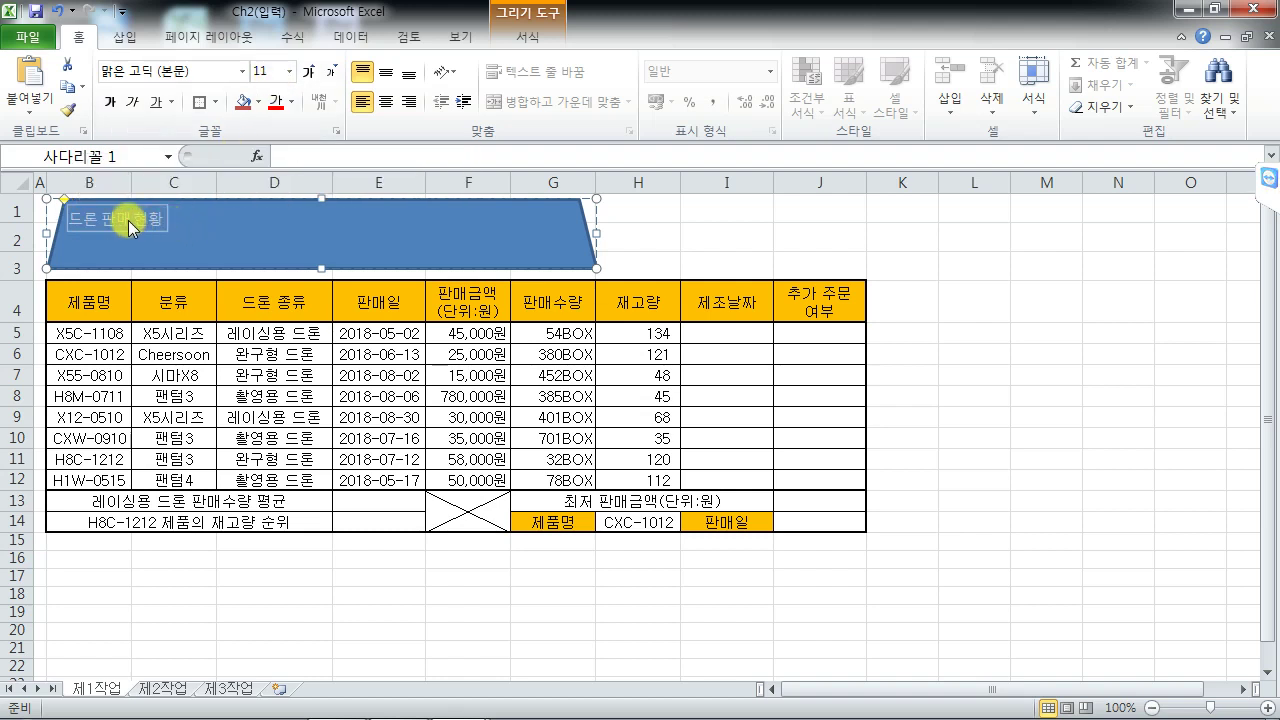
pyautogui.click(160, 219)
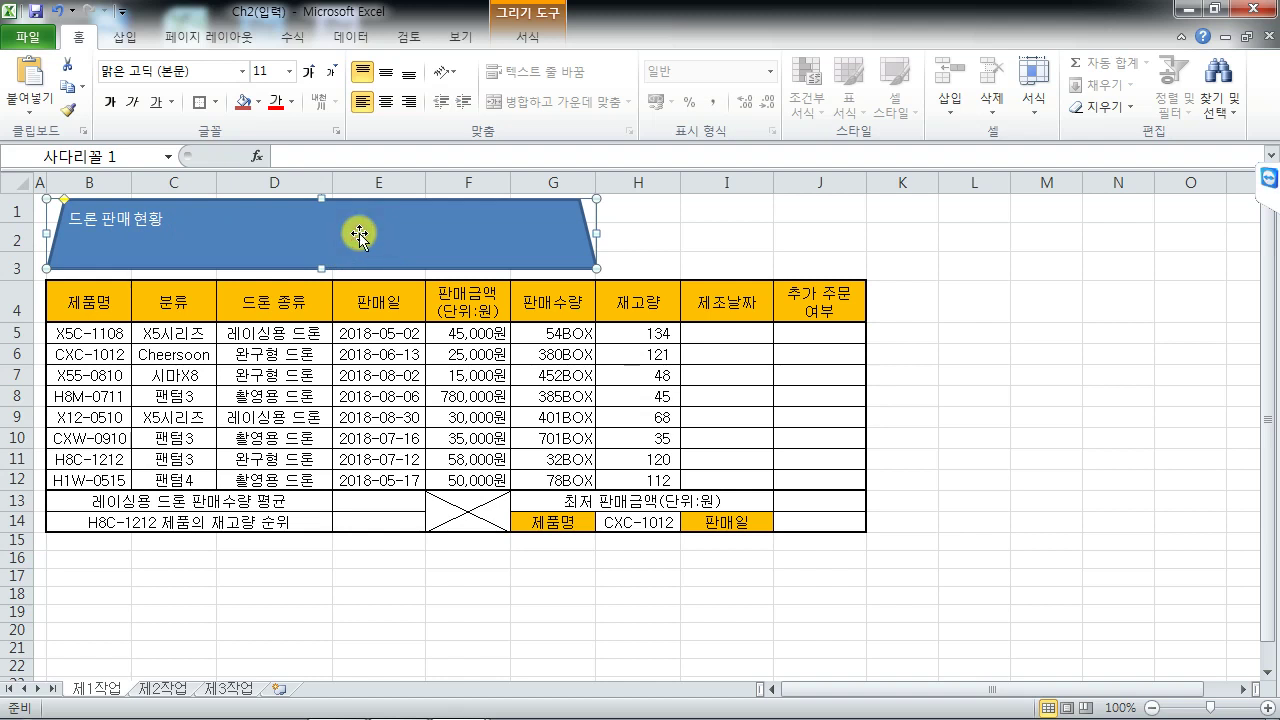
# Fill the title trapezoid with standard yellow and apply an outer shadow offset to the right
pyautogui.click(522, 37)
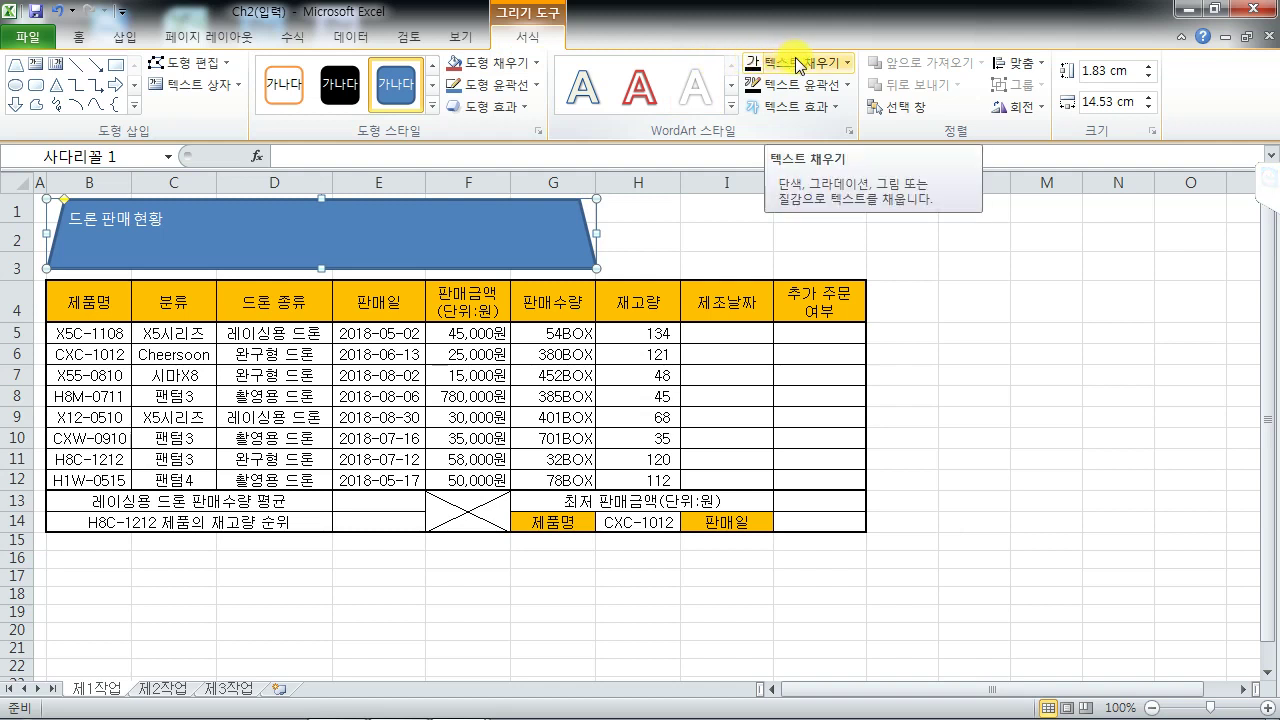
pyautogui.click(501, 64)
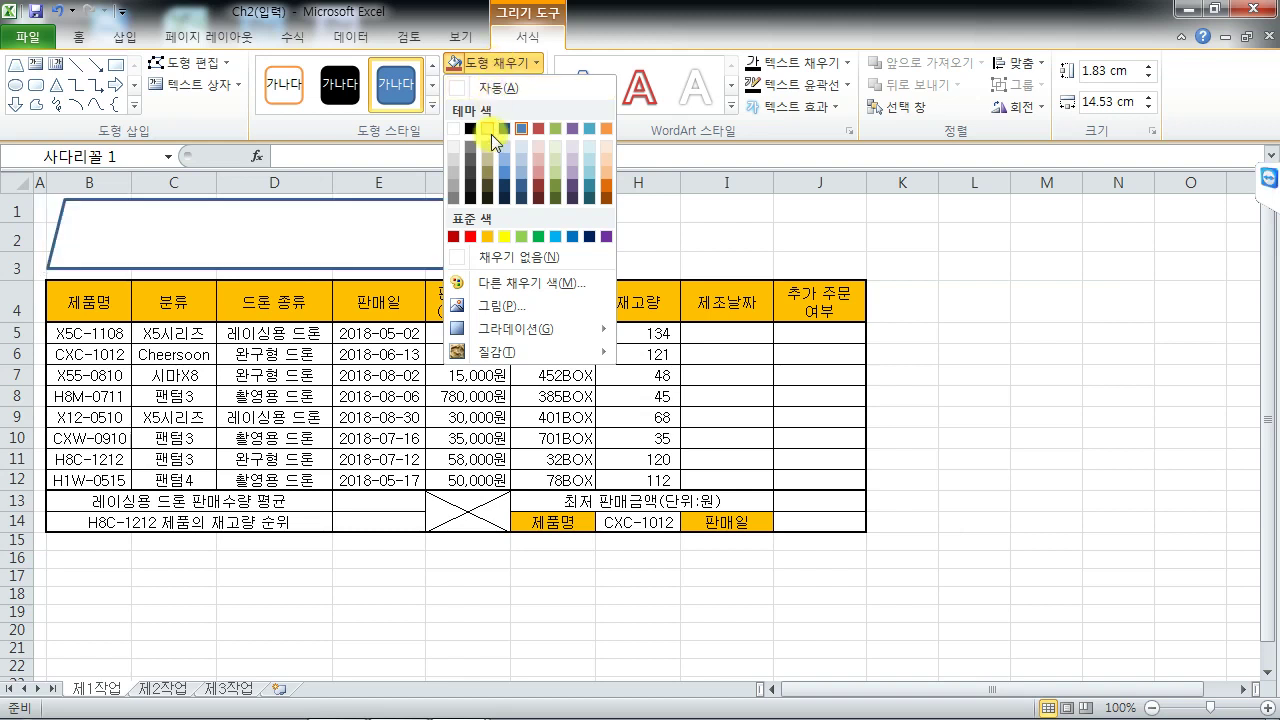
pyautogui.click(504, 236)
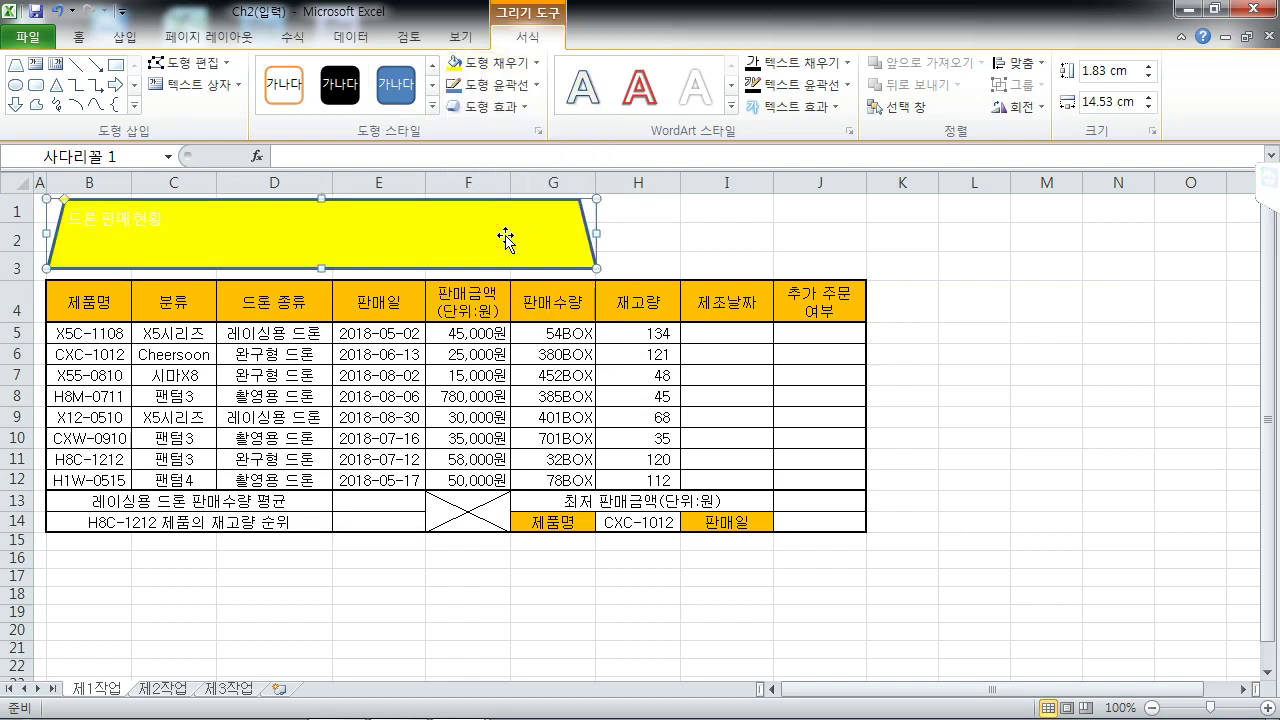
pyautogui.click(488, 106)
pyautogui.moveTo(502, 190)
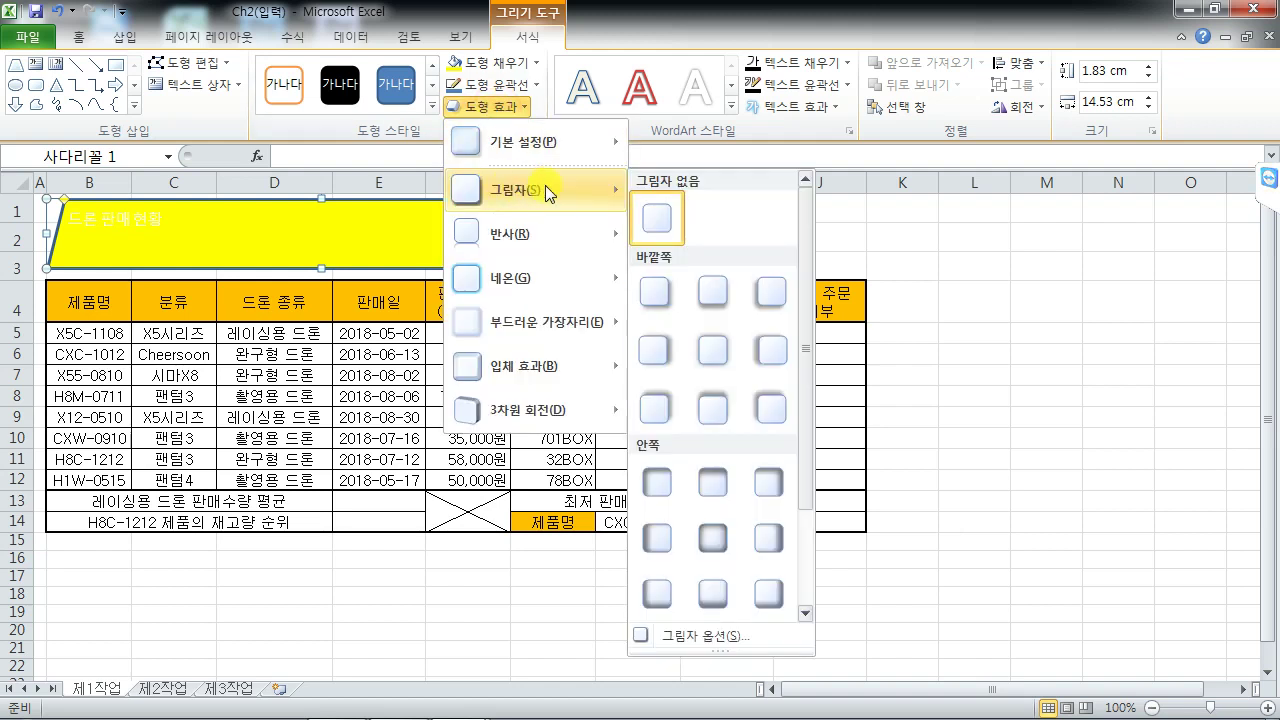
pyautogui.click(654, 349)
# Set the title trapezoid's font to 굴림 at size 24
pyautogui.click(80, 37)
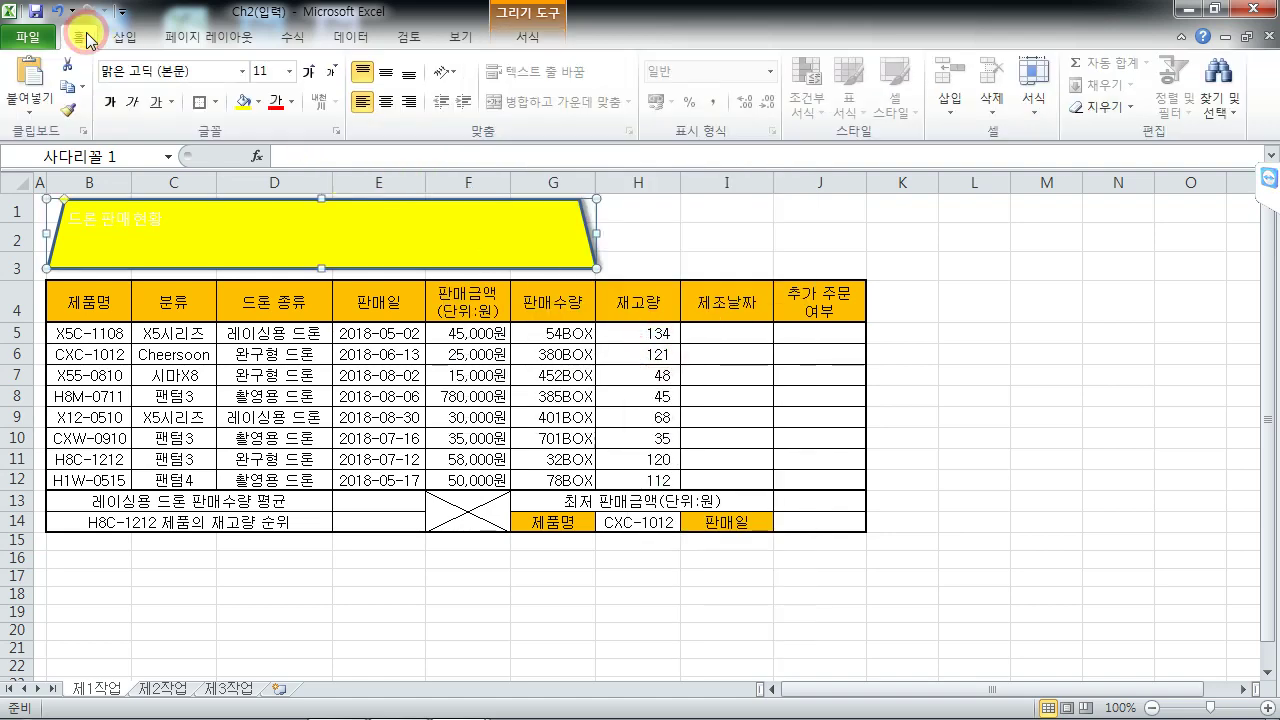
pyautogui.click(201, 68)
pyautogui.write('굴림')
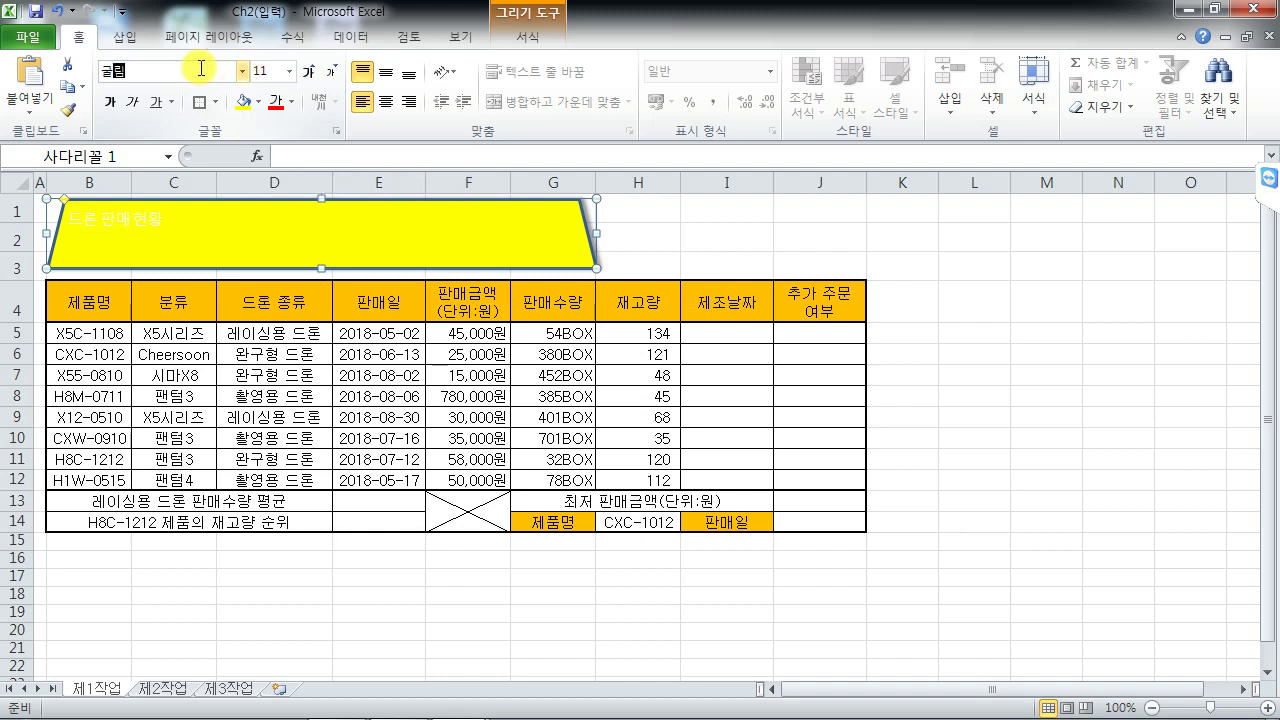
pyautogui.press('Return')
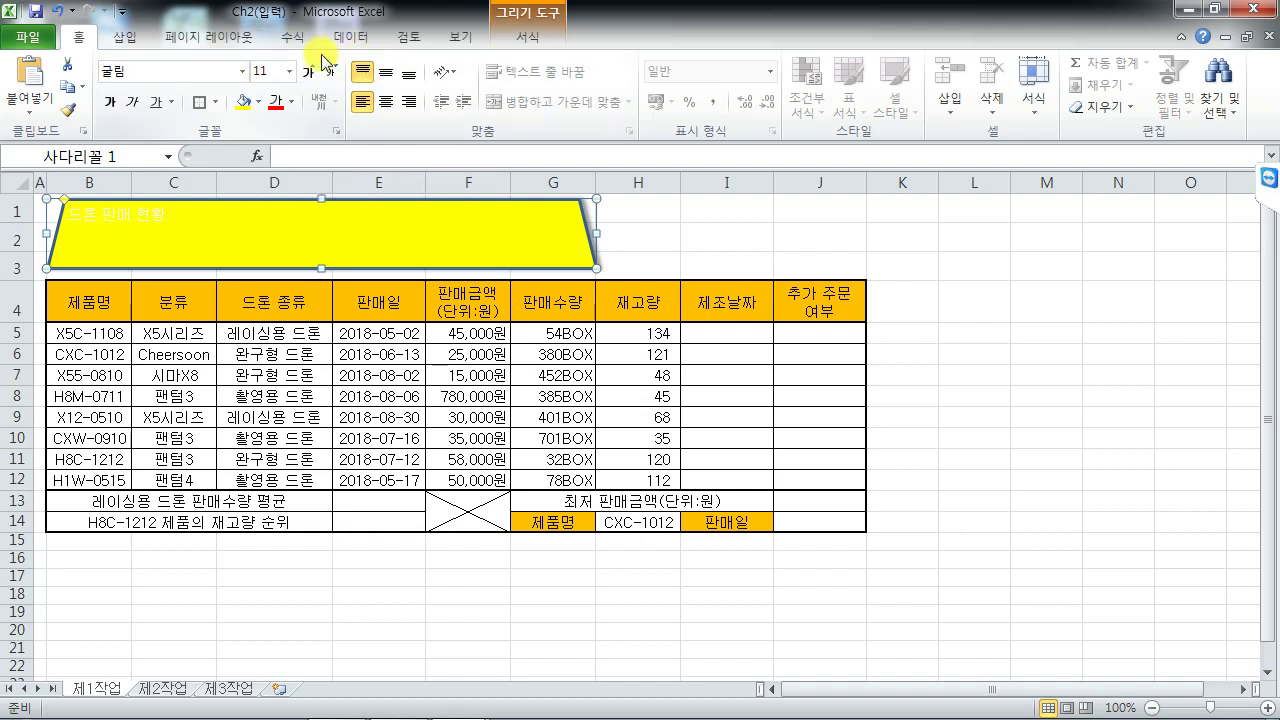
pyautogui.click(289, 71)
pyautogui.click(264, 284)
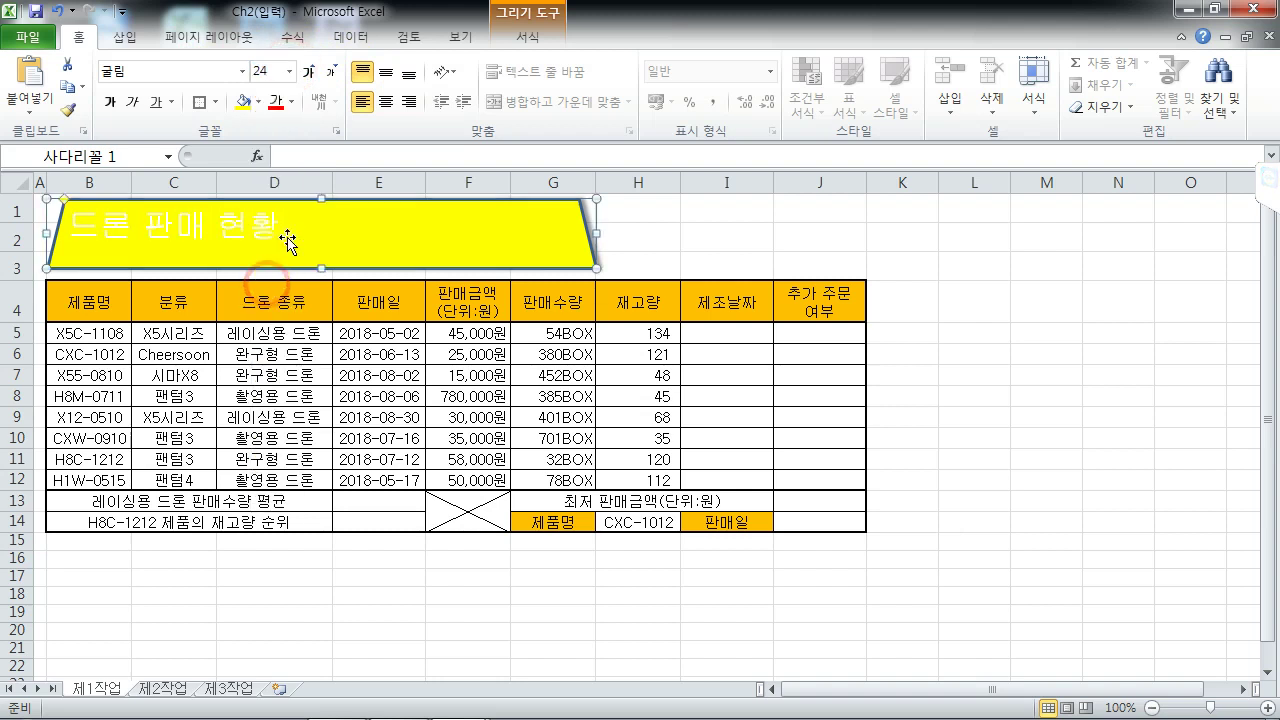
# Make the title text black and bold, and centre it horizontally and vertically in the trapezoid
pyautogui.click(293, 106)
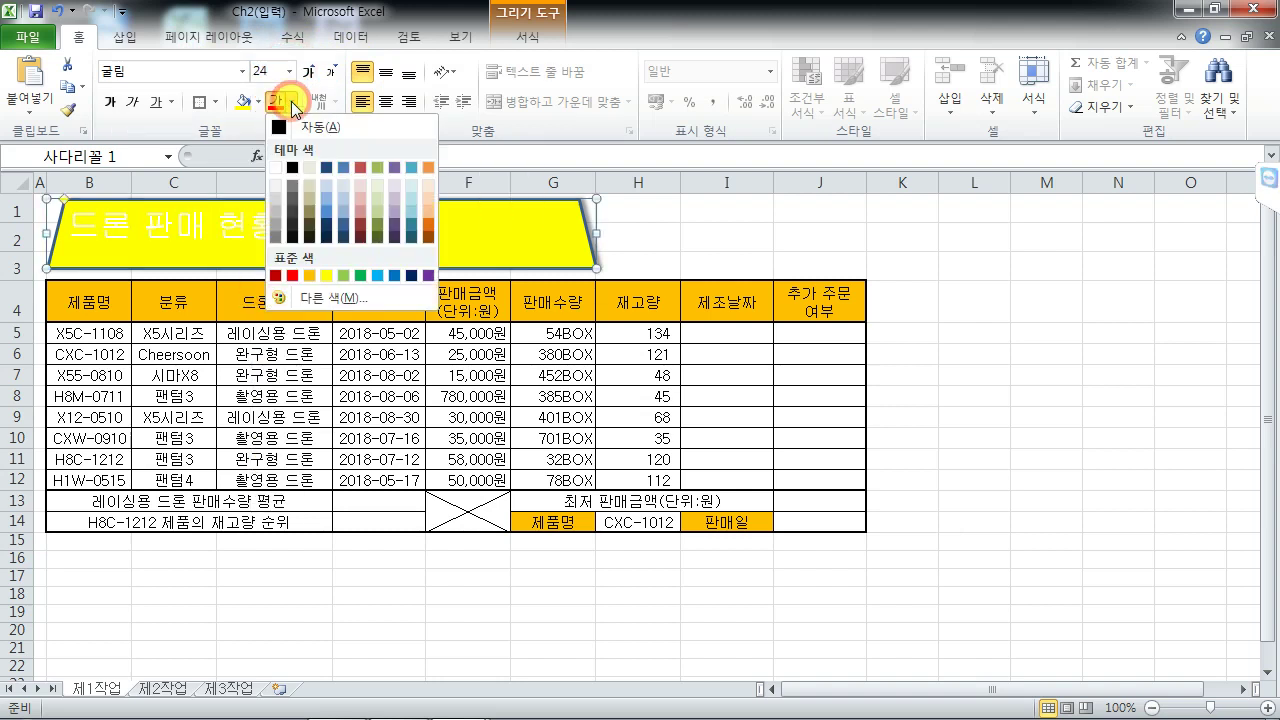
pyautogui.click(291, 165)
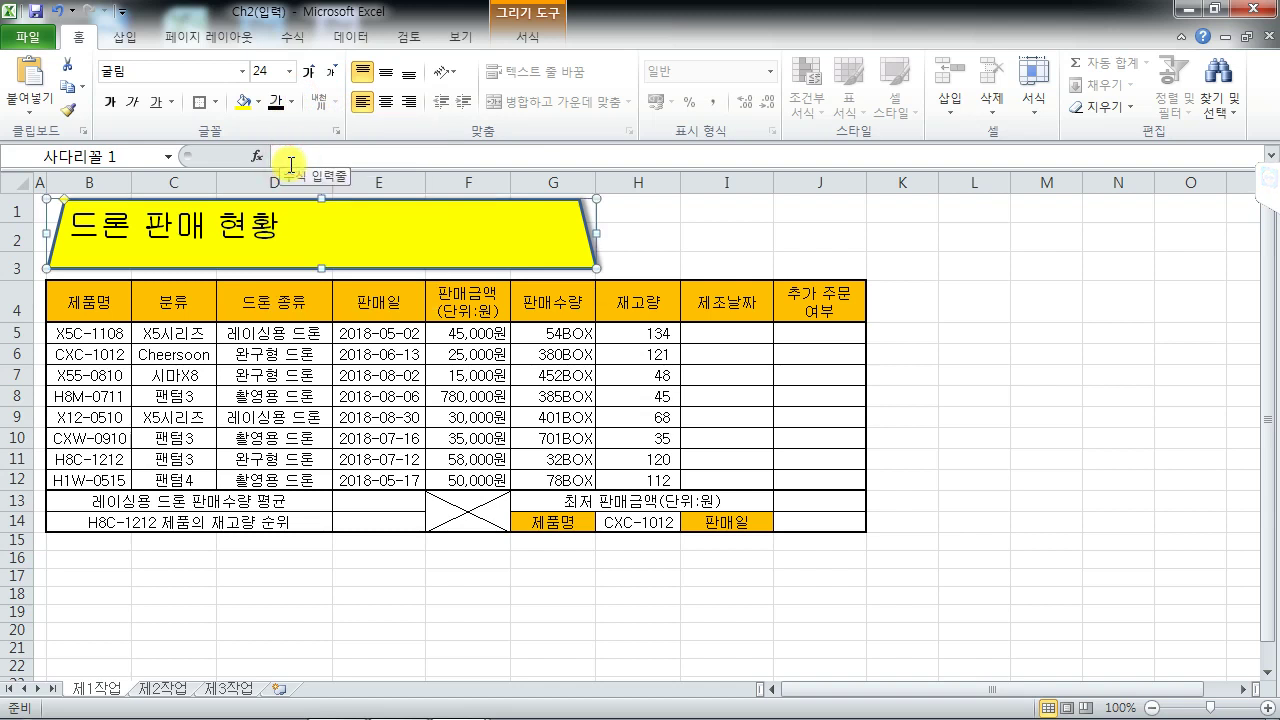
pyautogui.click(112, 104)
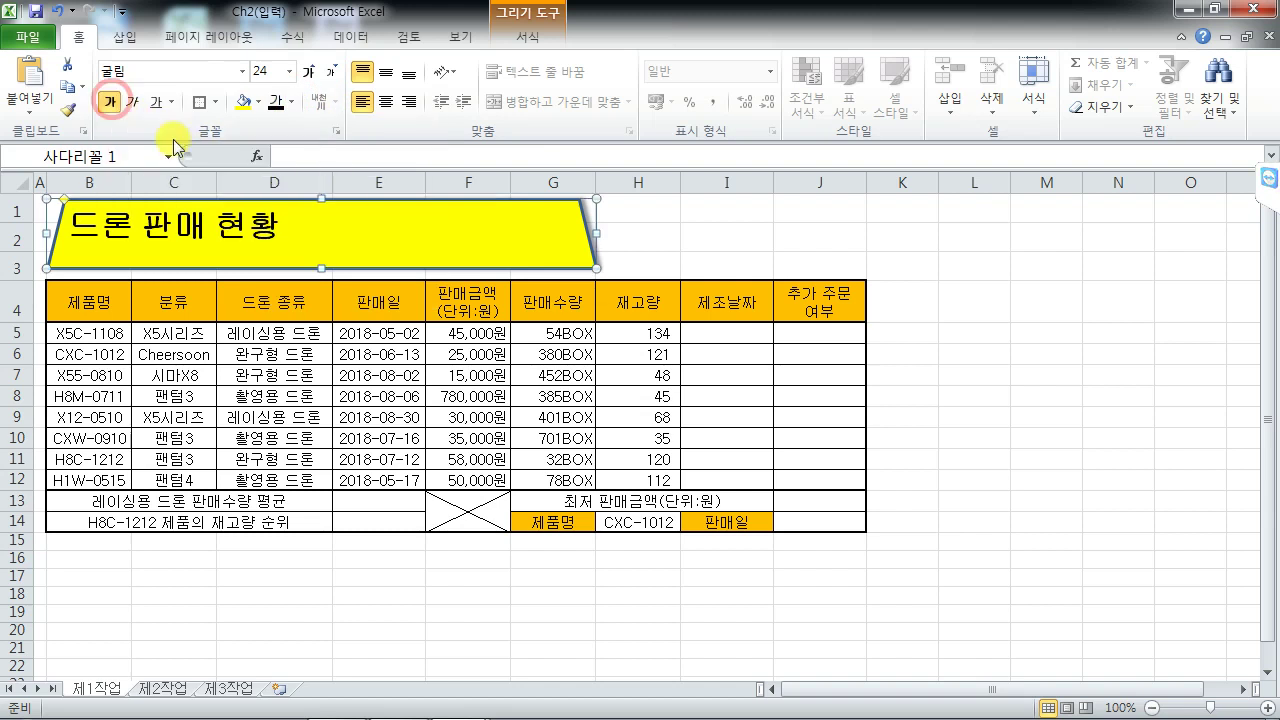
pyautogui.click(388, 103)
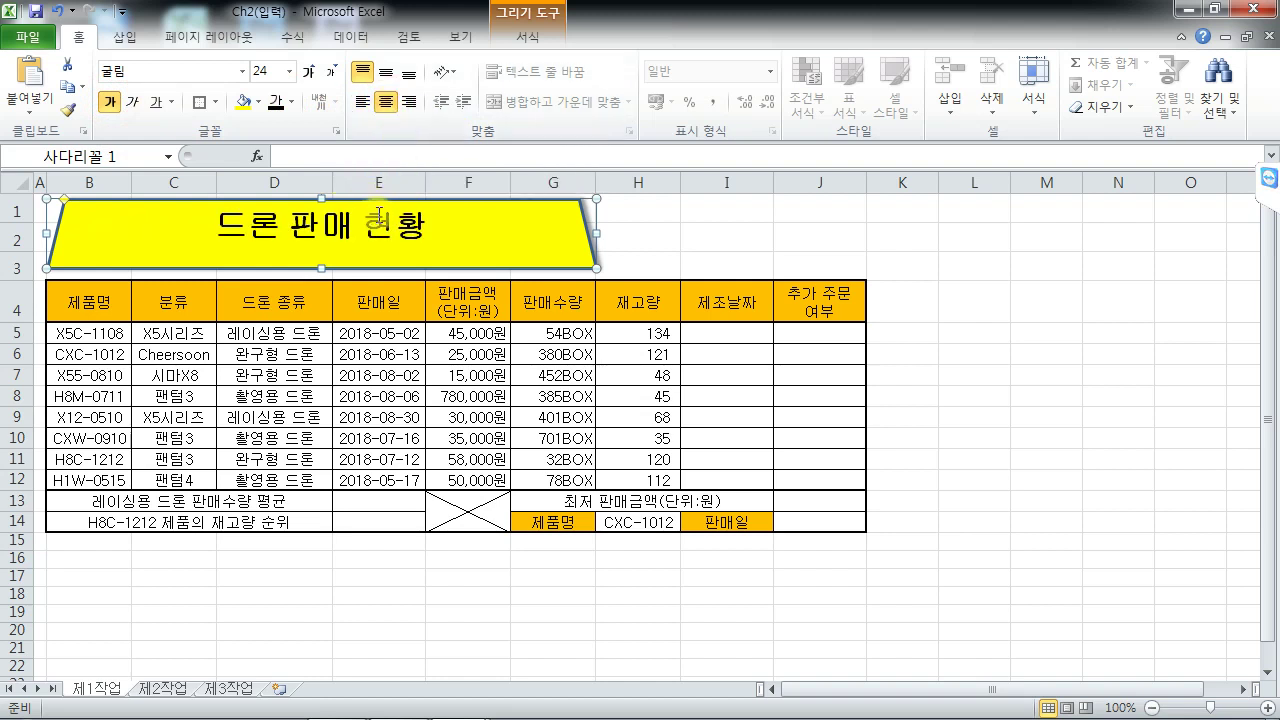
pyautogui.click(389, 80)
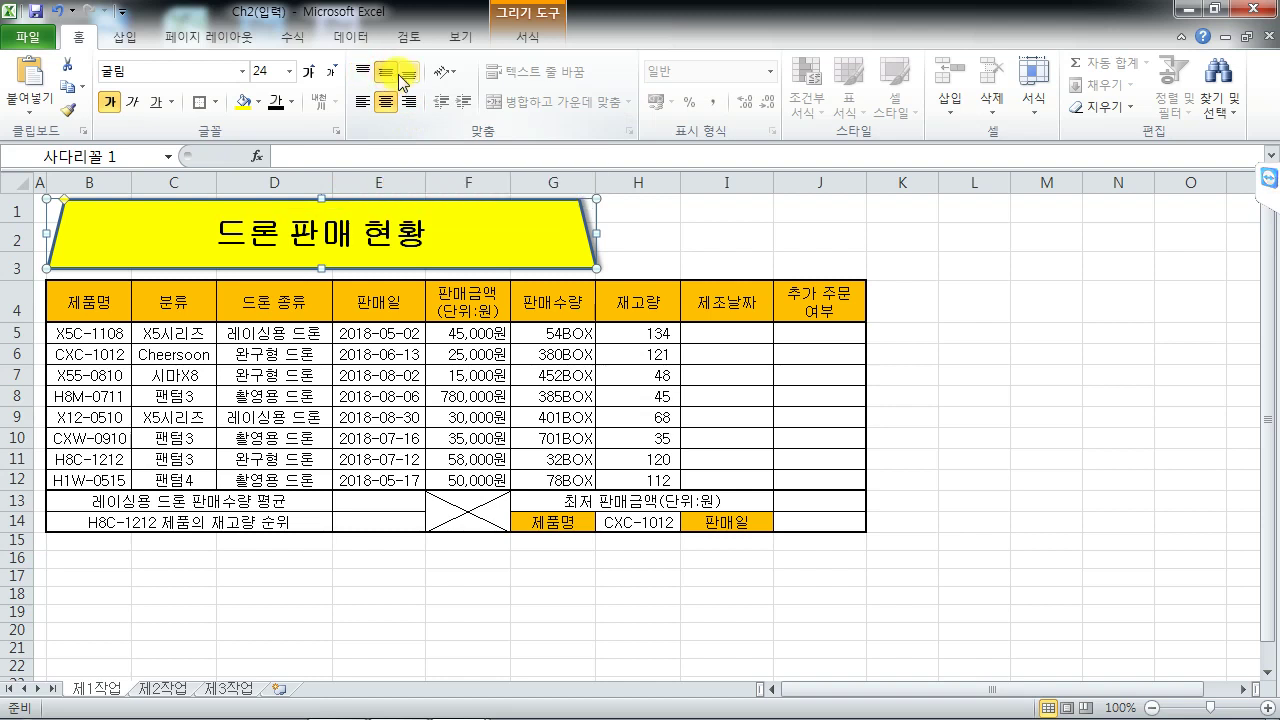
# Delete the formatted title trapezoid and draw a new one above columns B to G, about 1.75 cm high and 13.63 cm wide
pyautogui.press('Delete')
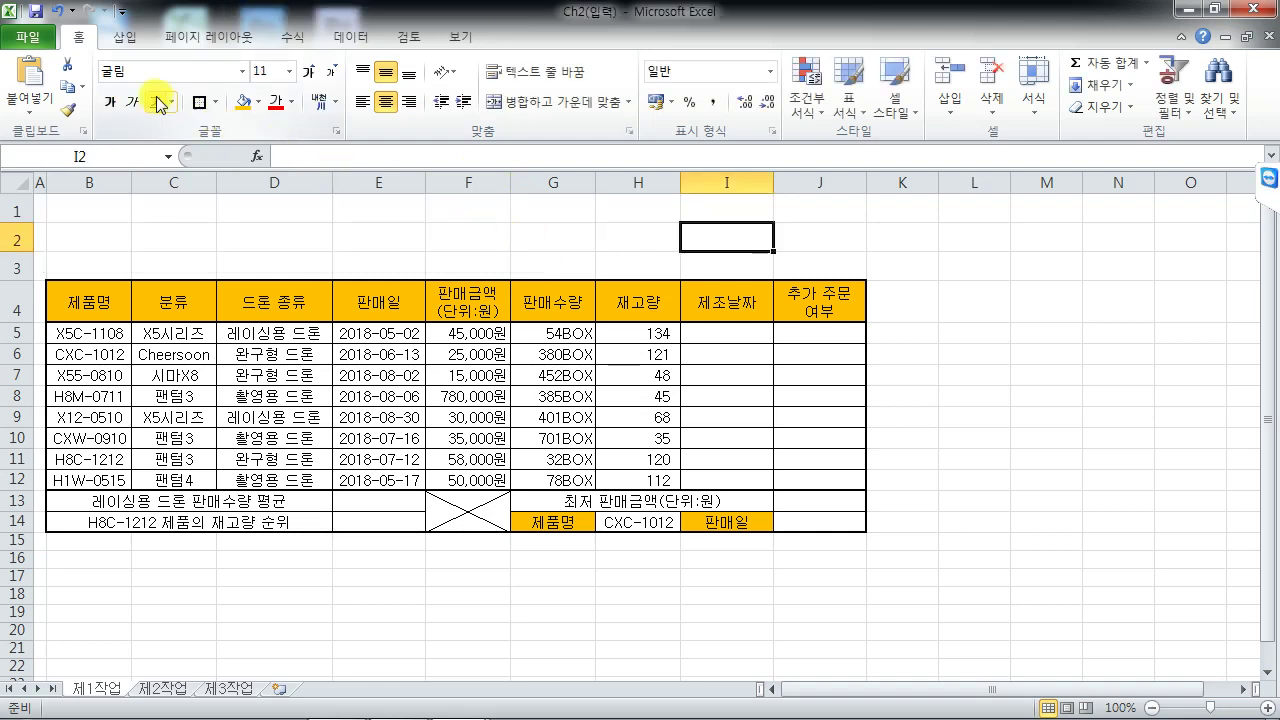
pyautogui.click(124, 37)
pyautogui.click(222, 80)
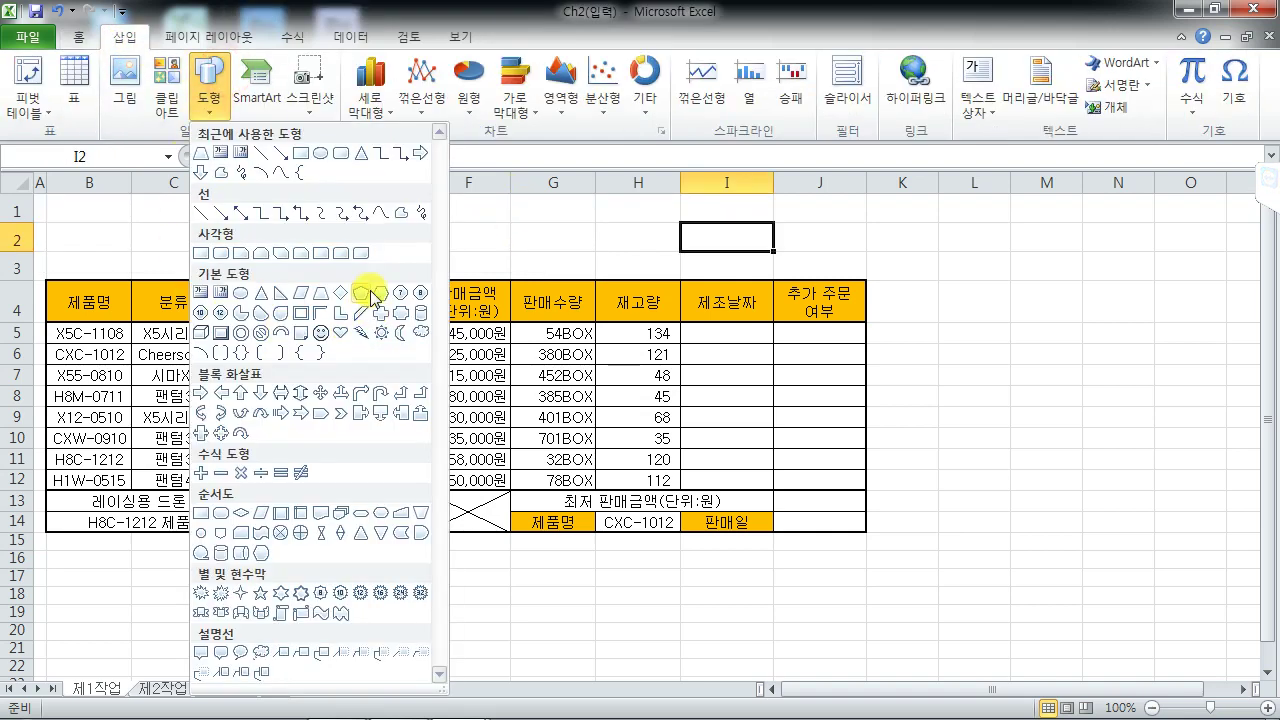
pyautogui.click(318, 292)
pyautogui.moveTo(46, 201); pyautogui.dragTo(561, 267)
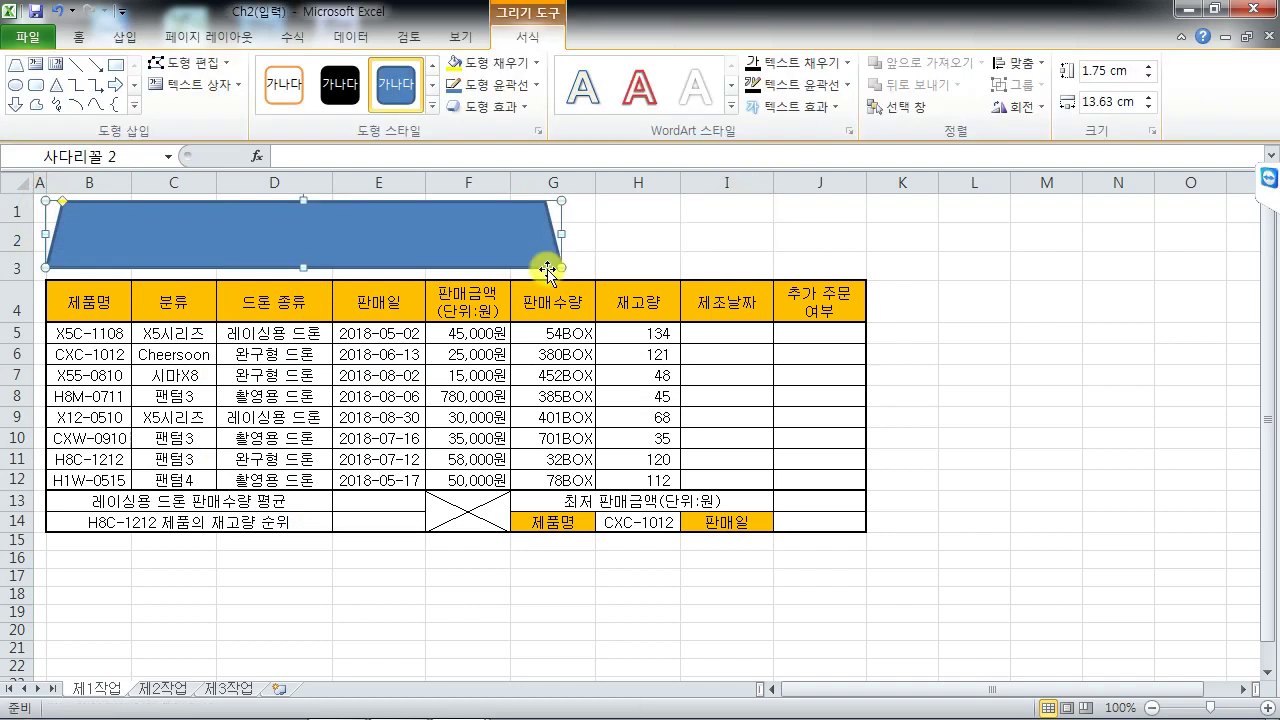
# Enter the title 드론 판매 현황 in the new trapezoid
pyautogui.write('드론 판매')
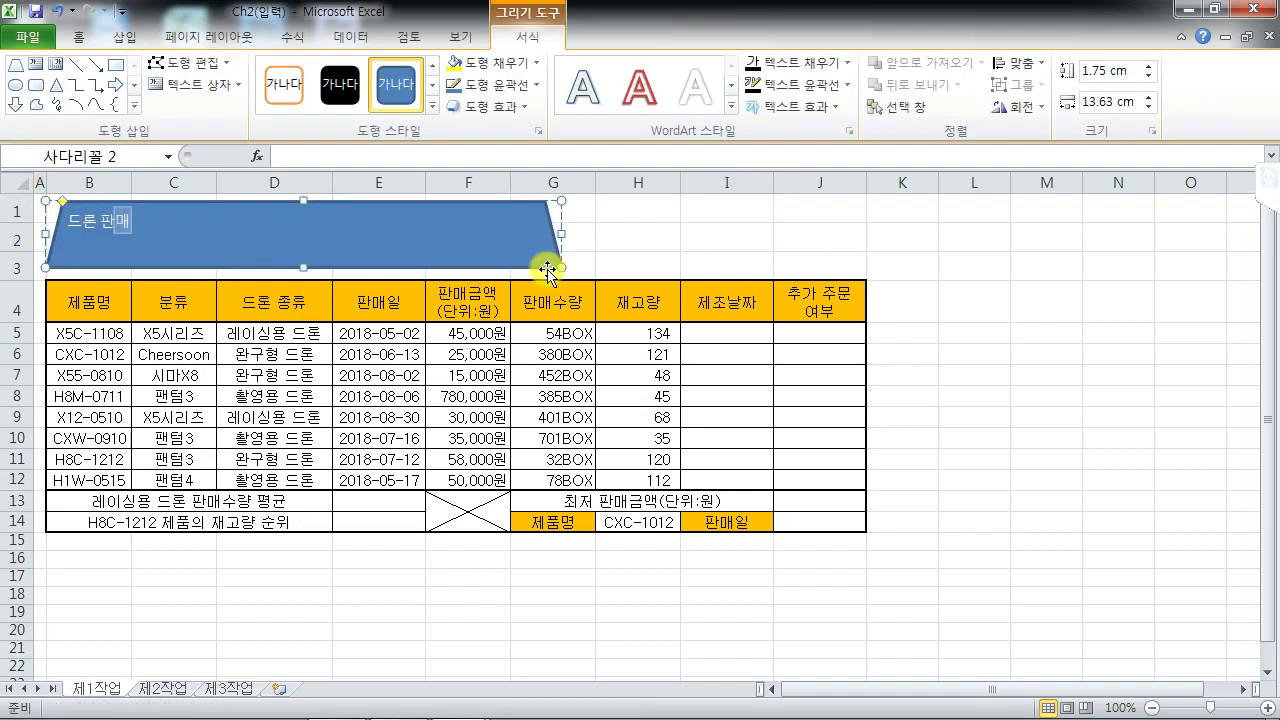
pyautogui.write('혀현화')
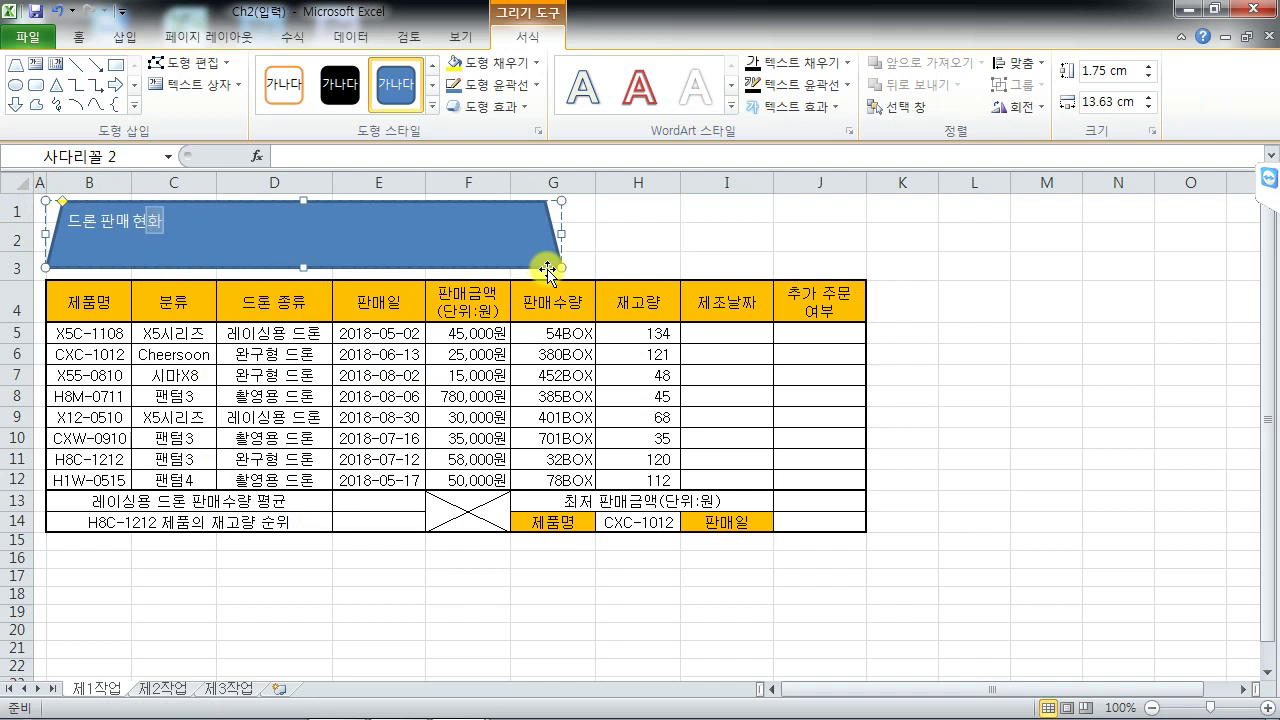
pyautogui.press('Escape')
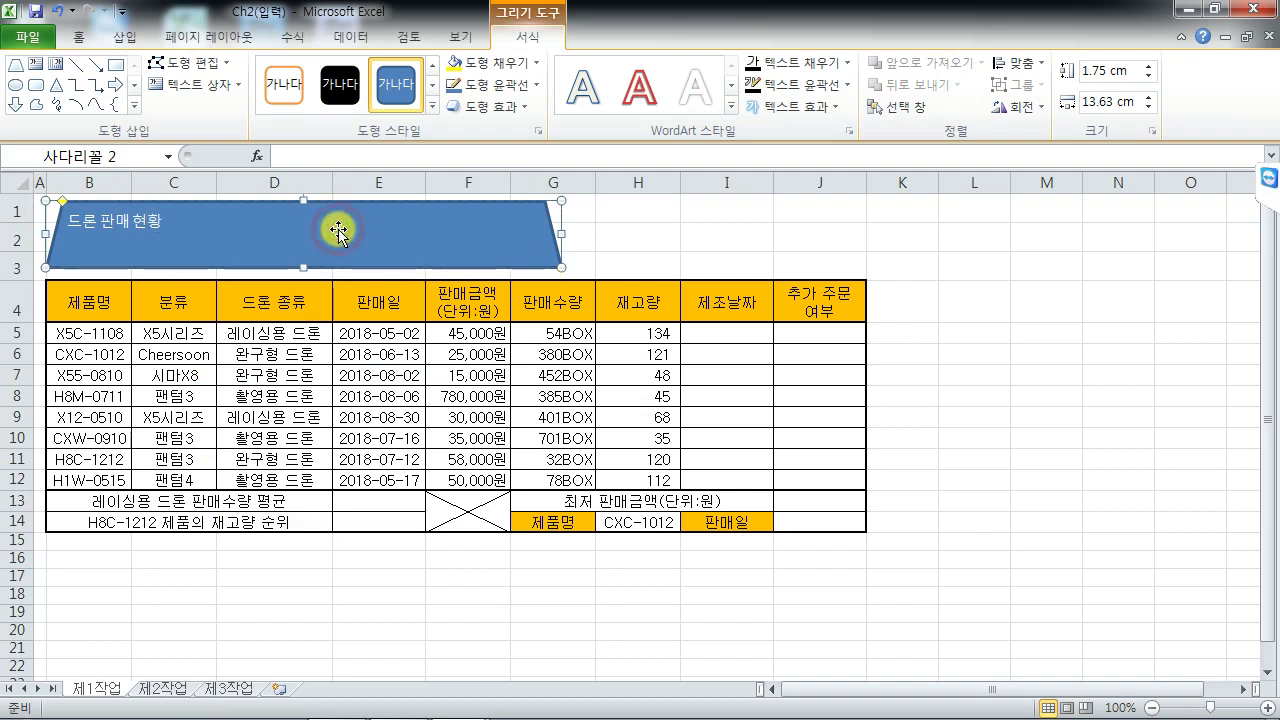
# Set the trapezoid's title text to the 굴림 font at size 24
pyautogui.click(85, 38)
pyautogui.click(203, 70)
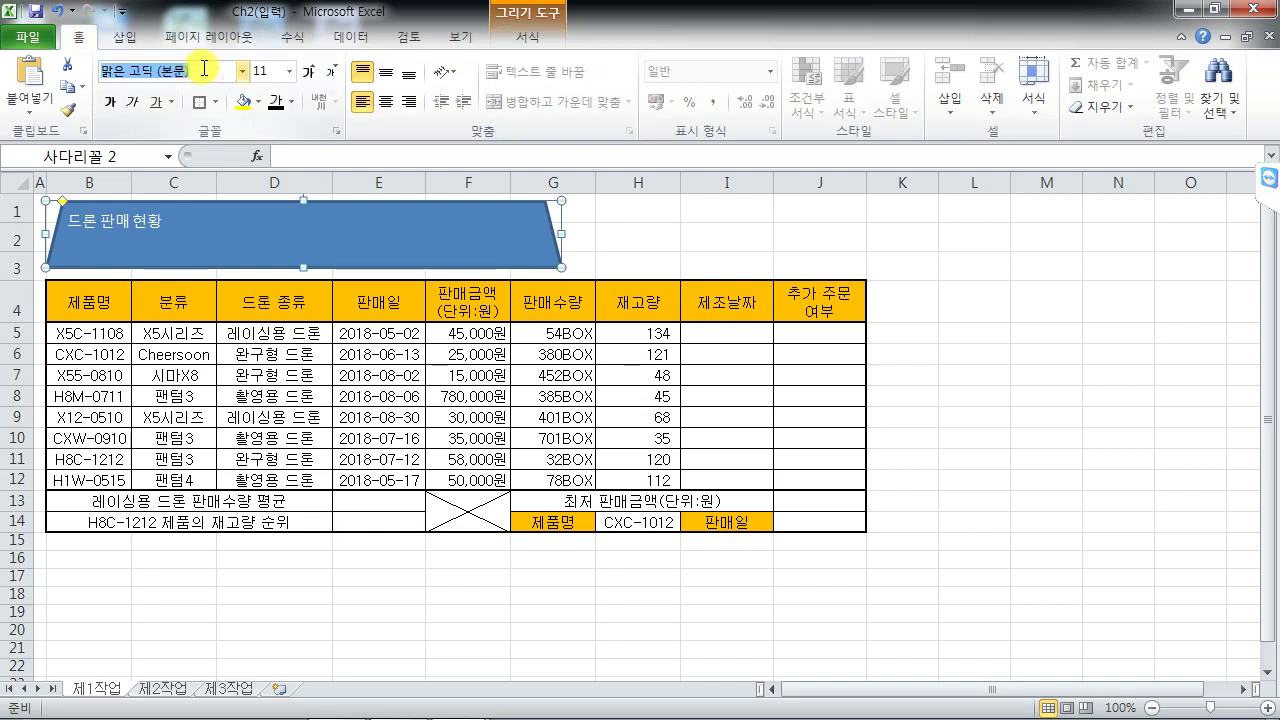
pyautogui.write('ㅁ굴림')
pyautogui.press('Return')
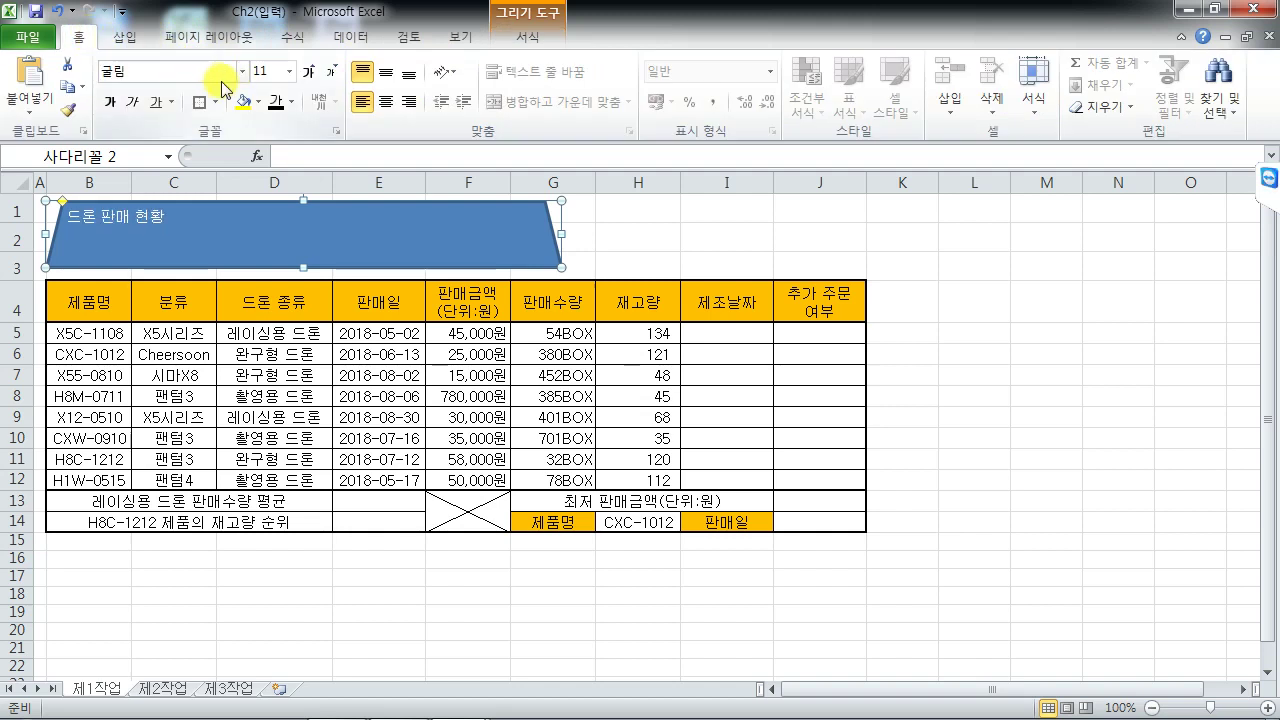
pyautogui.click(268, 72)
pyautogui.write('24')
pyautogui.press('Return')
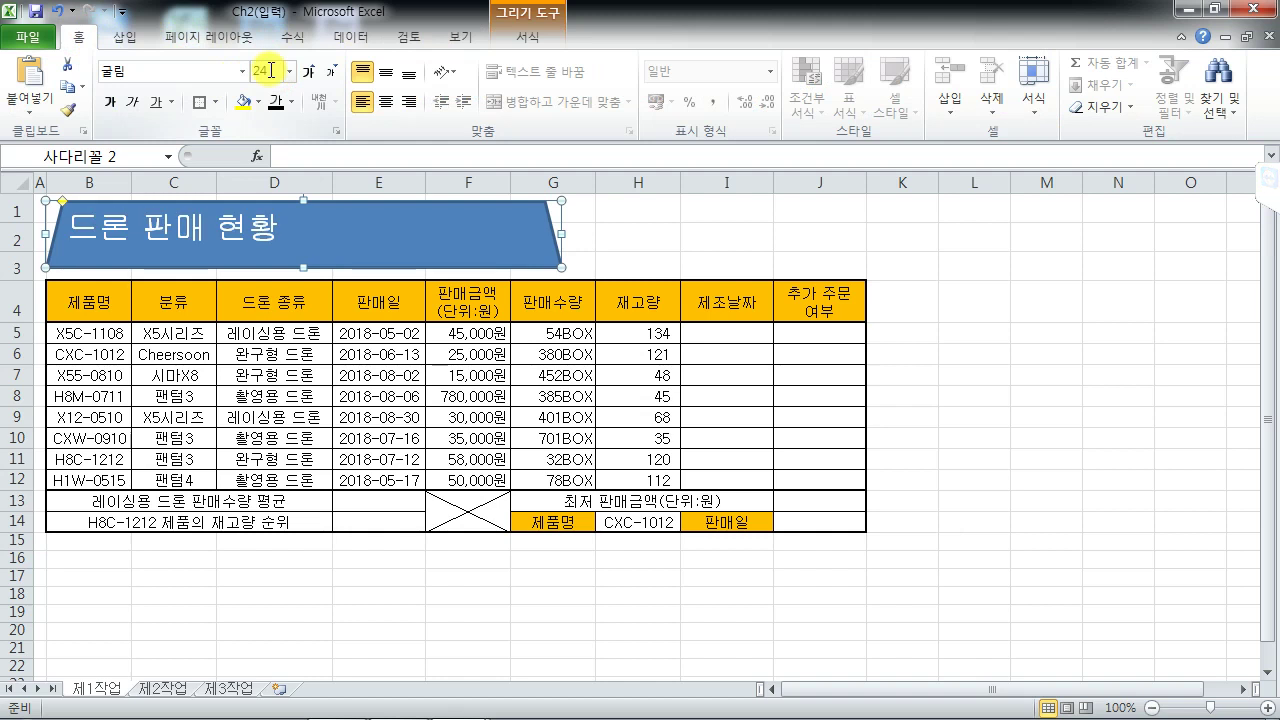
# Make the title text bold and black, and centre it horizontally and vertically in the trapezoid
pyautogui.click(112, 102)
pyautogui.click(270, 102)
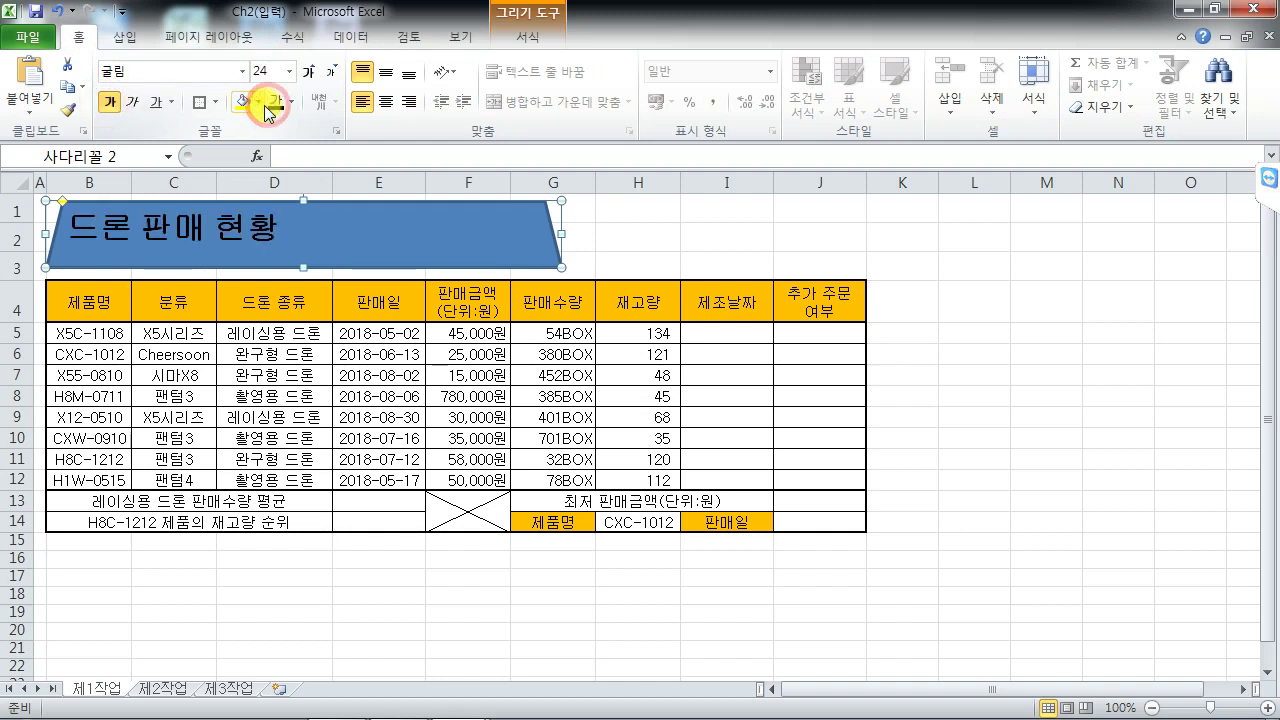
pyautogui.click(385, 102)
pyautogui.click(385, 75)
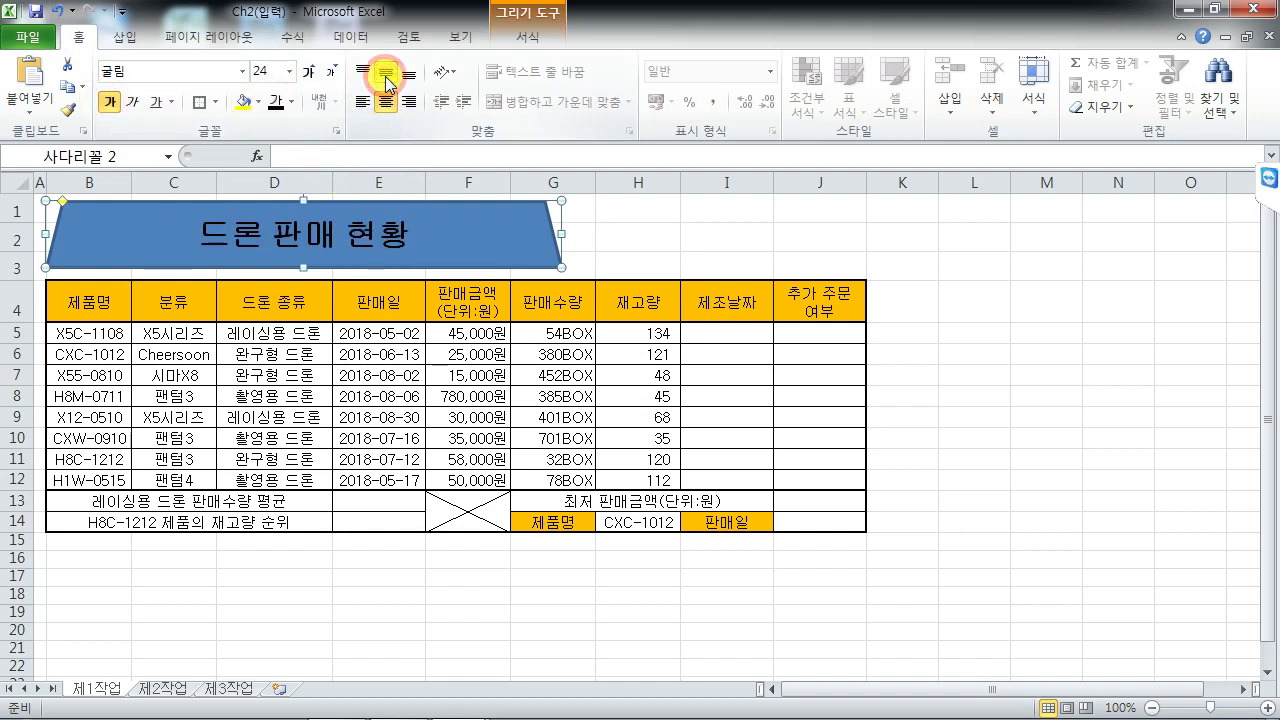
# Fill the title trapezoid with standard yellow and give it an outer shadow offset to the right
pyautogui.click(530, 37)
pyautogui.click(510, 66)
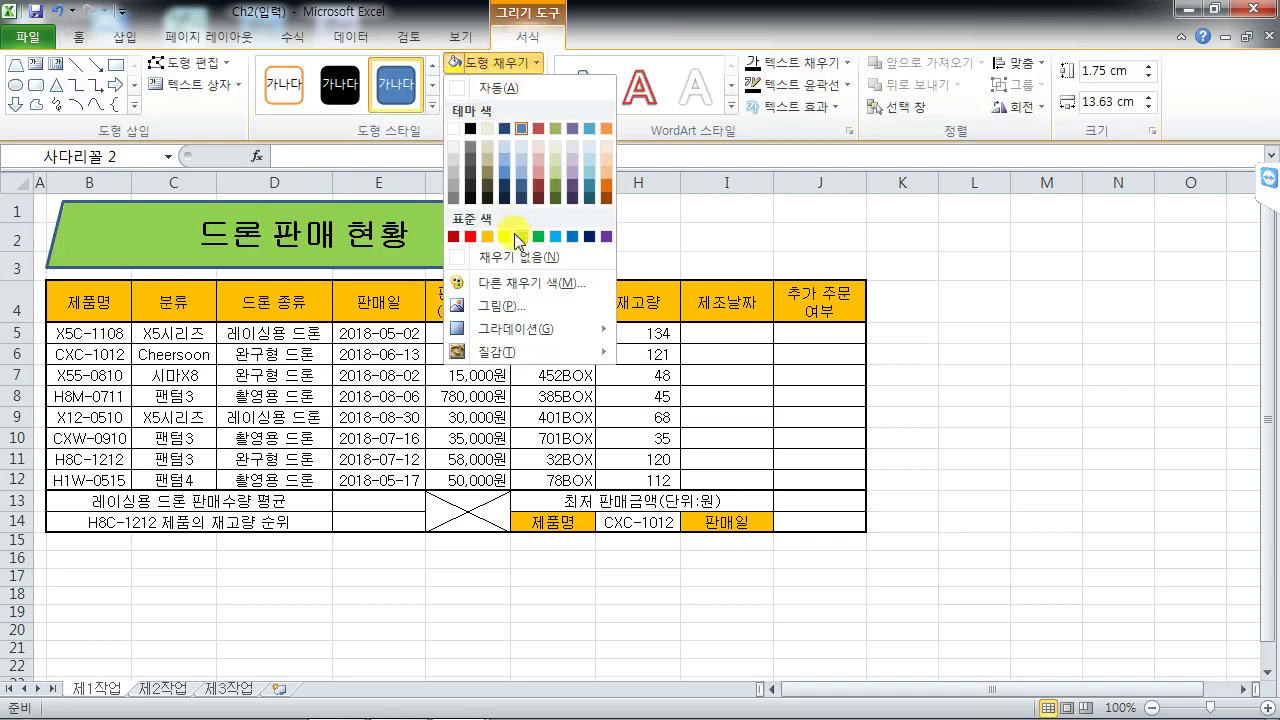
pyautogui.click(503, 233)
pyautogui.click(490, 106)
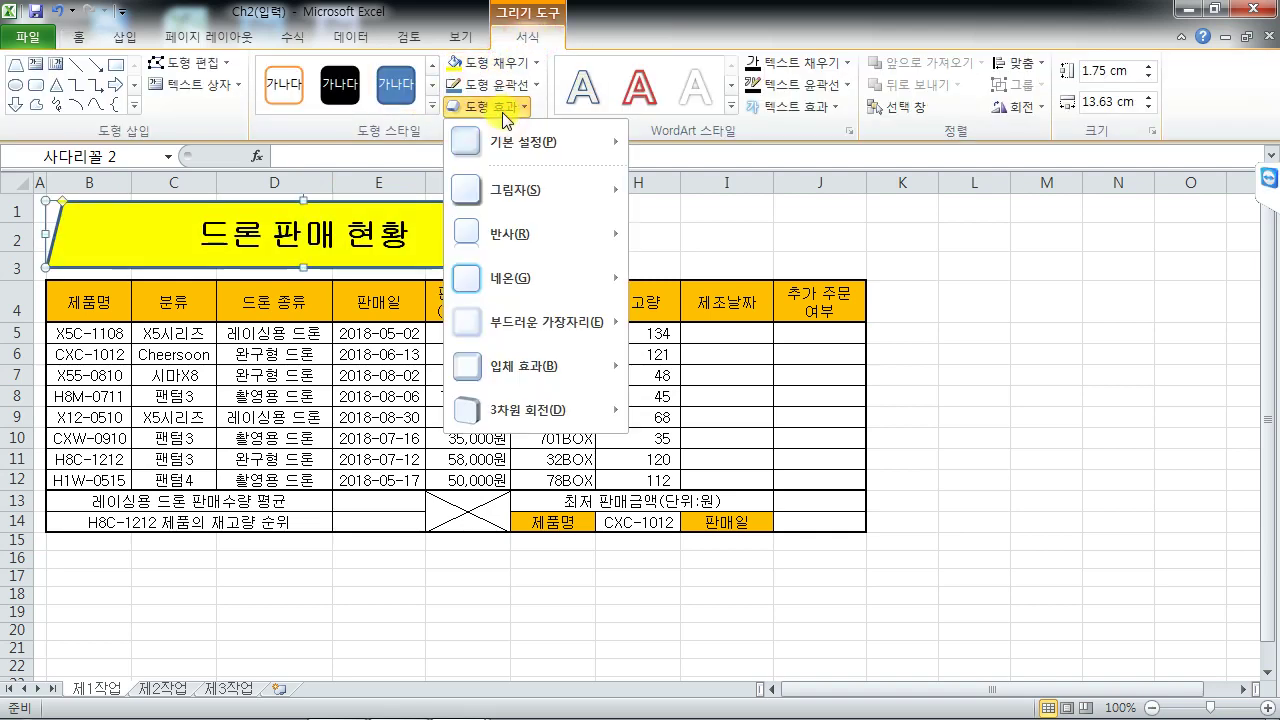
pyautogui.moveTo(510, 190)
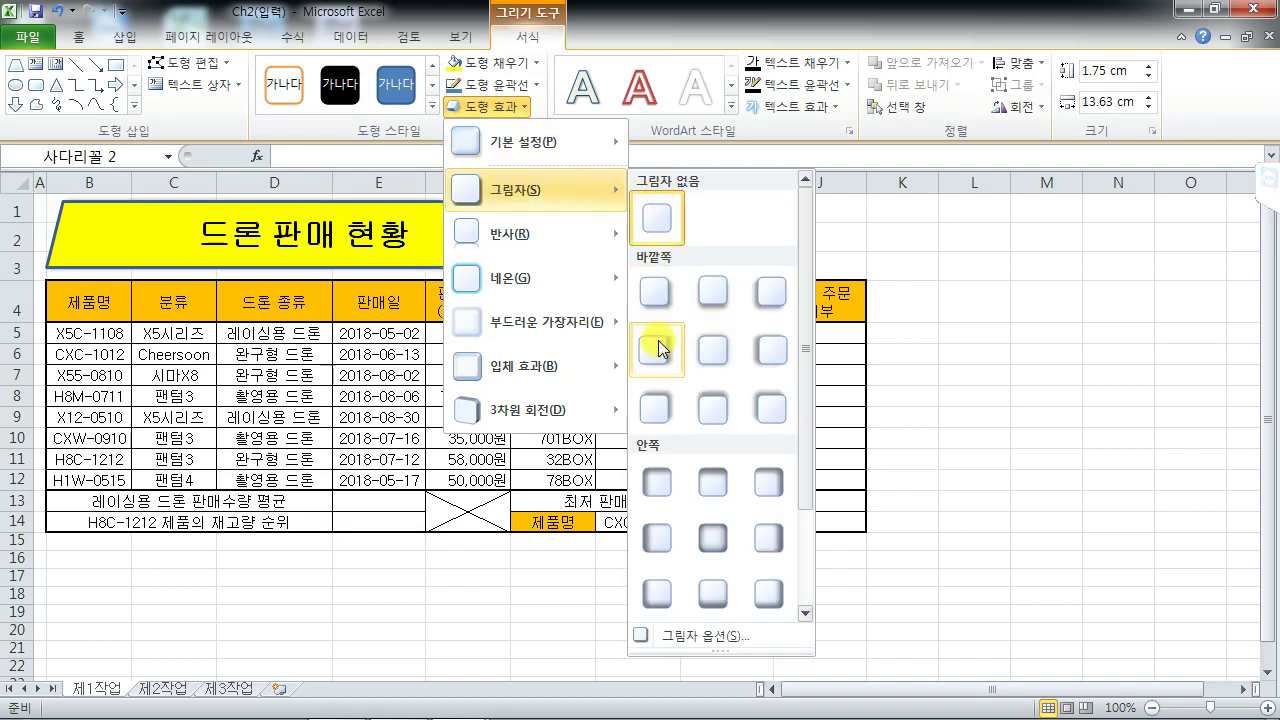
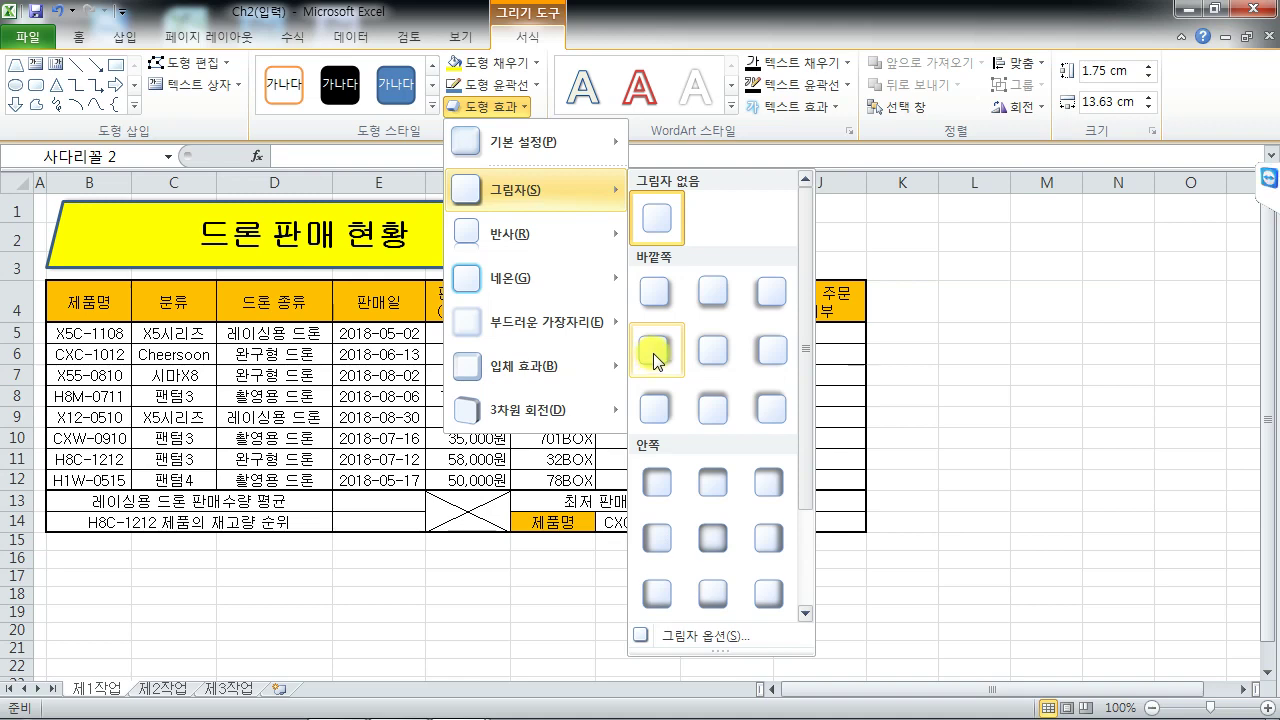
pyautogui.click(656, 358)
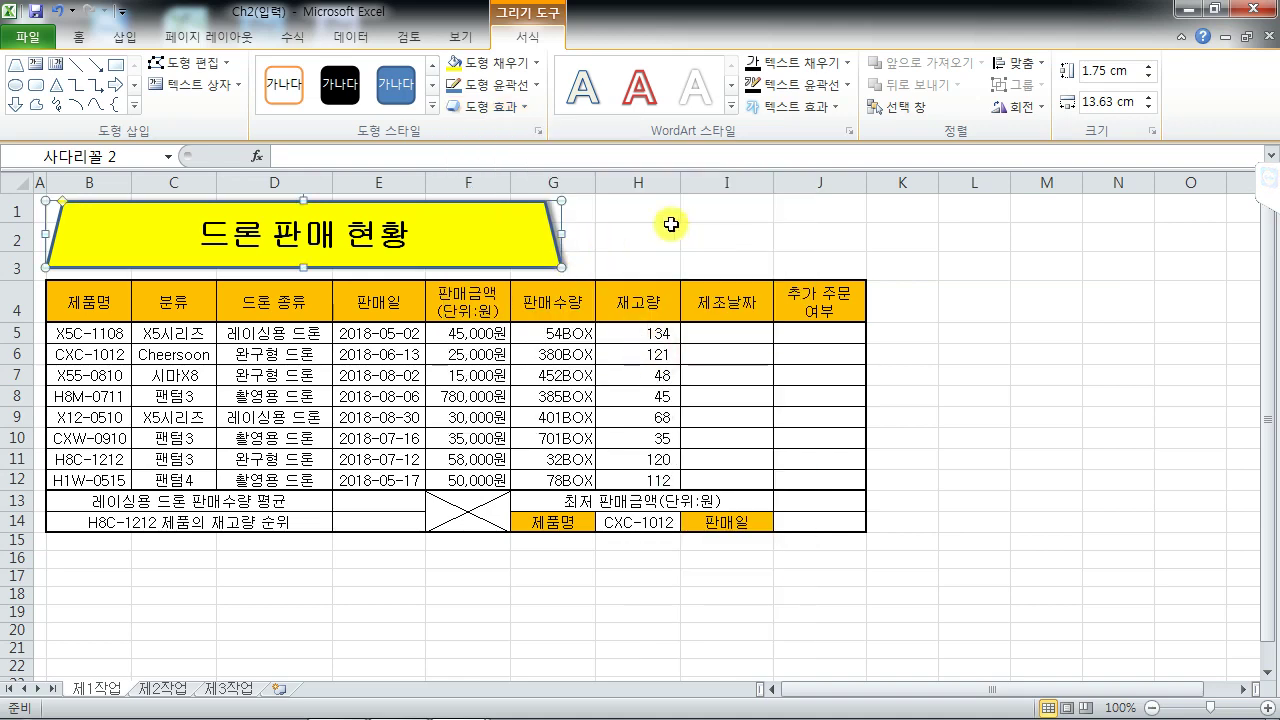
pyautogui.click(640, 208)
pyautogui.click(727, 208)
pyautogui.click(820, 208)
pyautogui.click(737, 208)
pyautogui.click(633, 210)
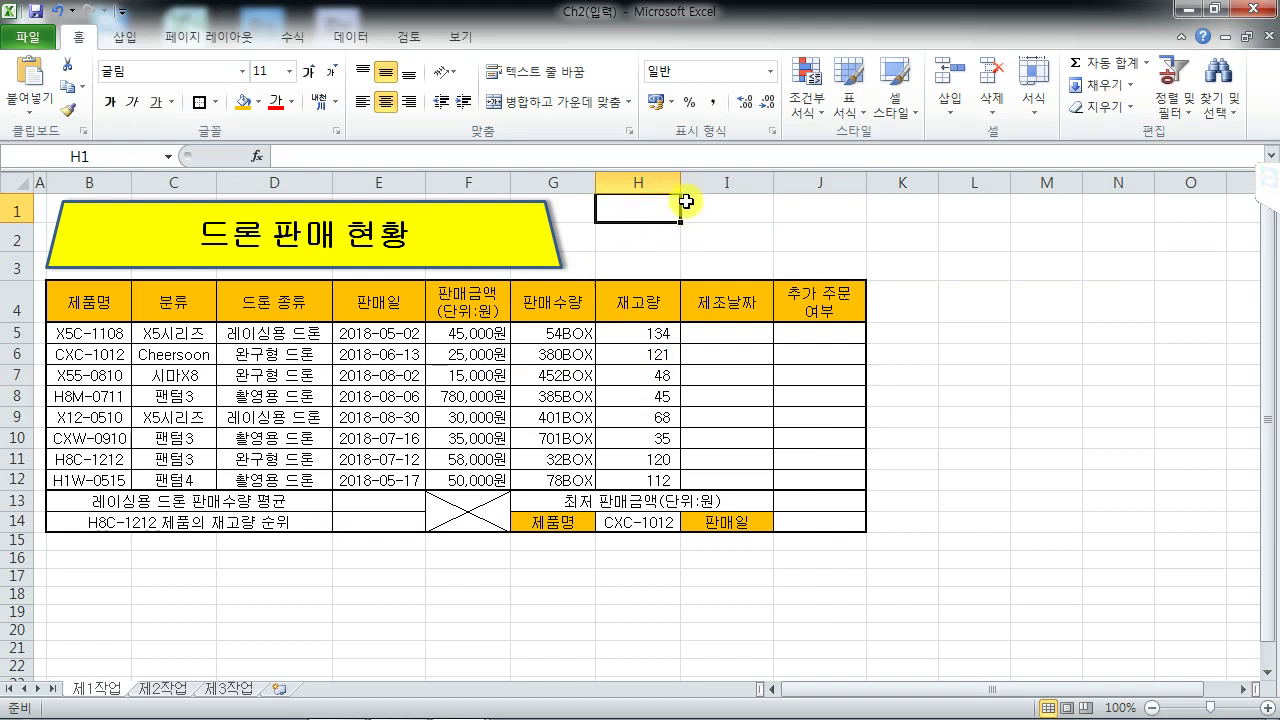
# Try narrowing column H above the table, and undo the width change
pyautogui.moveTo(679, 182); pyautogui.dragTo(672, 182)
pyautogui.moveTo(642, 180); pyautogui.dragTo(629, 180)
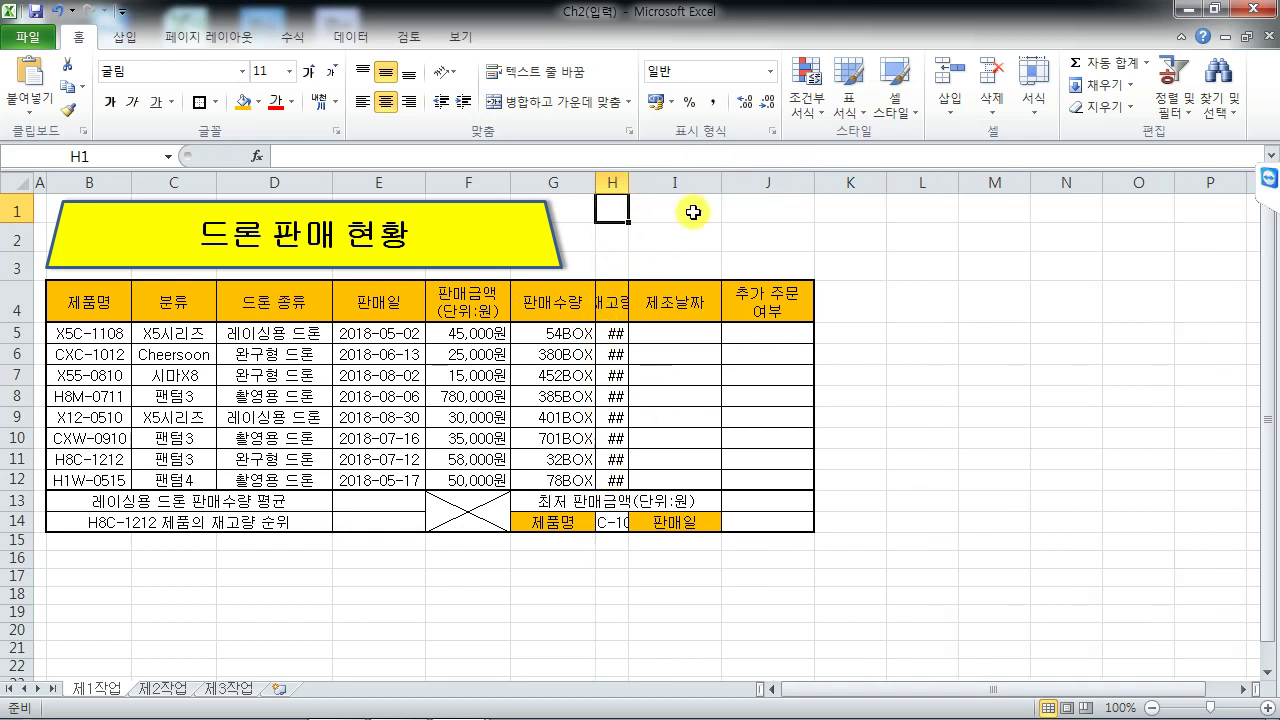
pyautogui.click(57, 11)
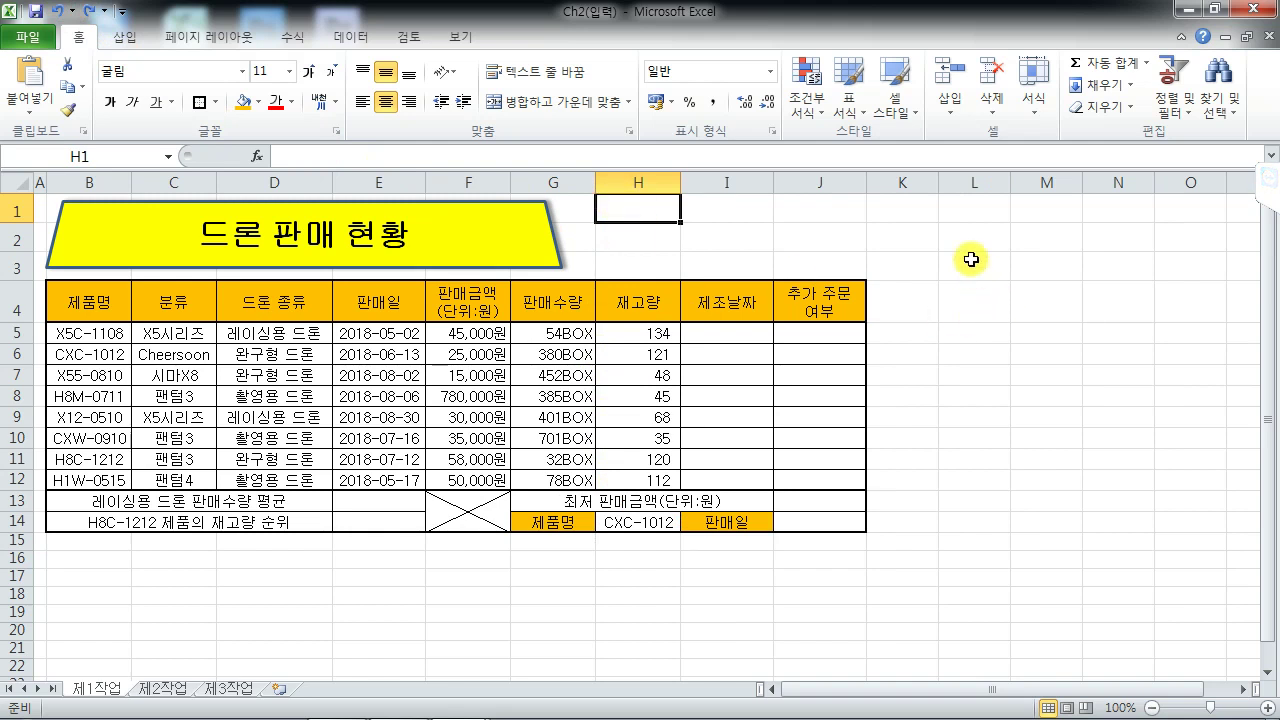
pyautogui.moveTo(970, 262); pyautogui.dragTo(1151, 412)
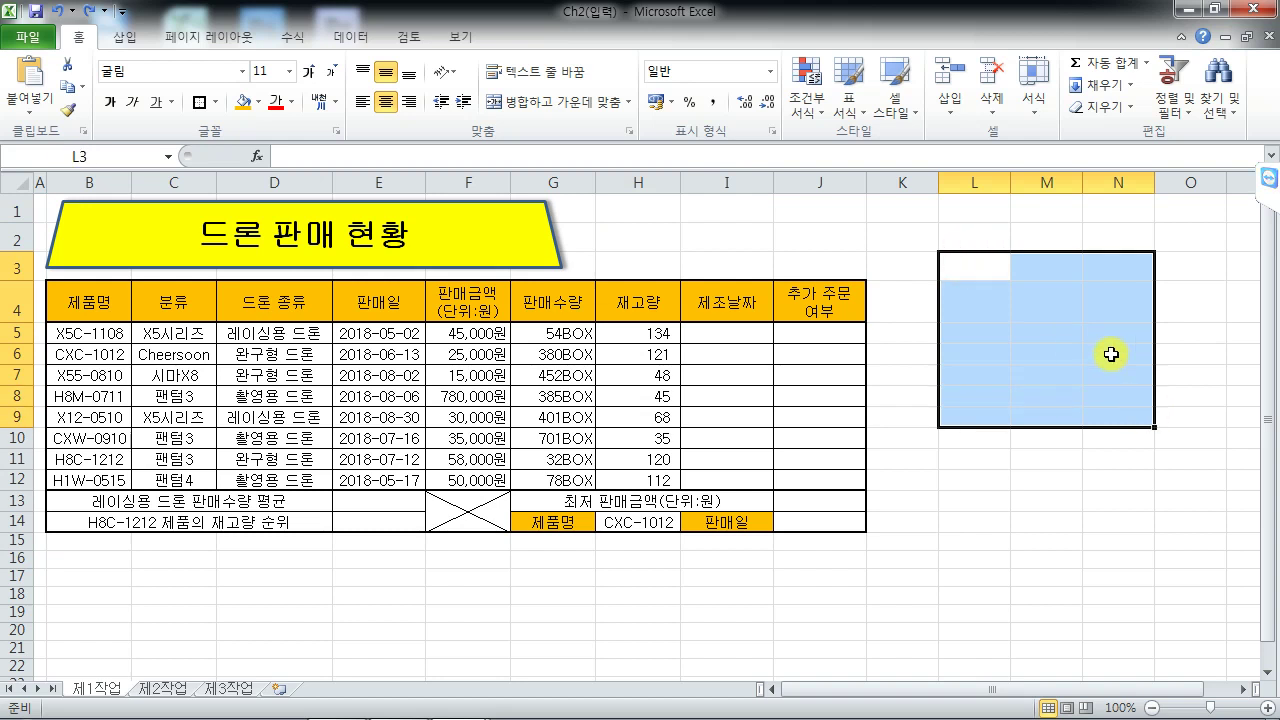
pyautogui.click(1100, 333)
pyautogui.click(303, 300)
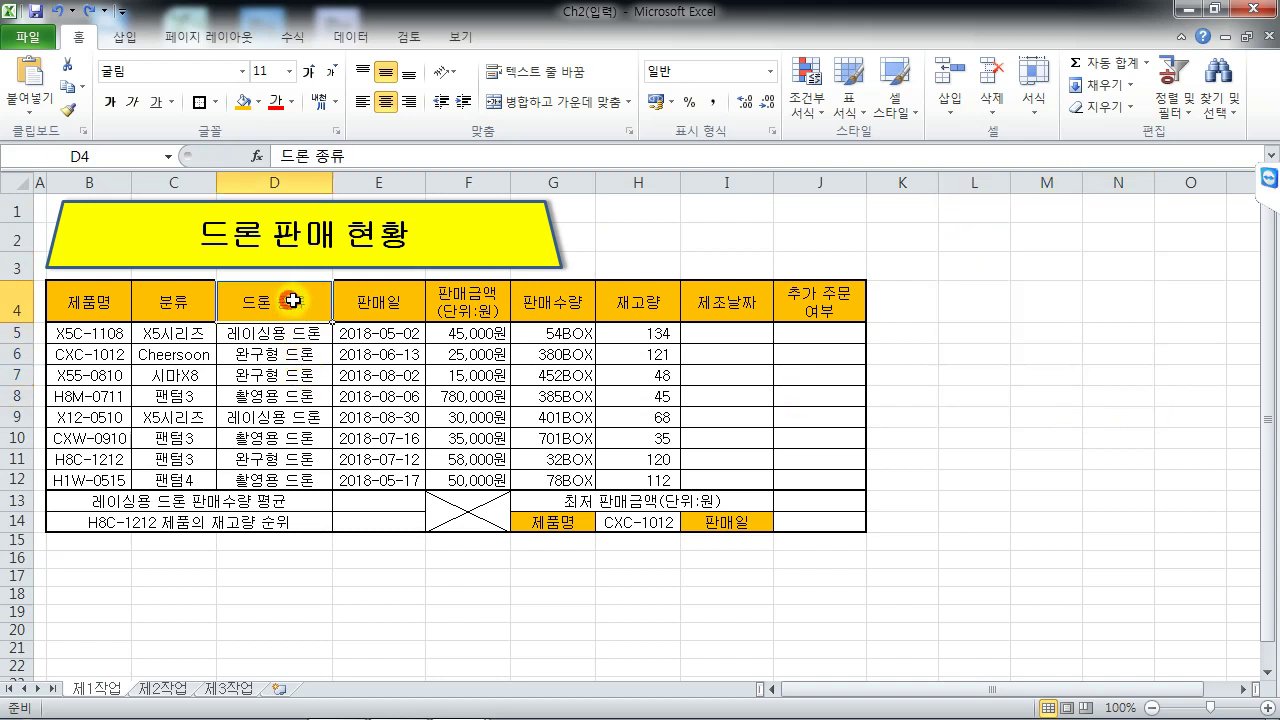
pyautogui.click(379, 300)
pyautogui.click(470, 300)
pyautogui.click(553, 300)
pyautogui.click(1046, 304)
pyautogui.click(1166, 300)
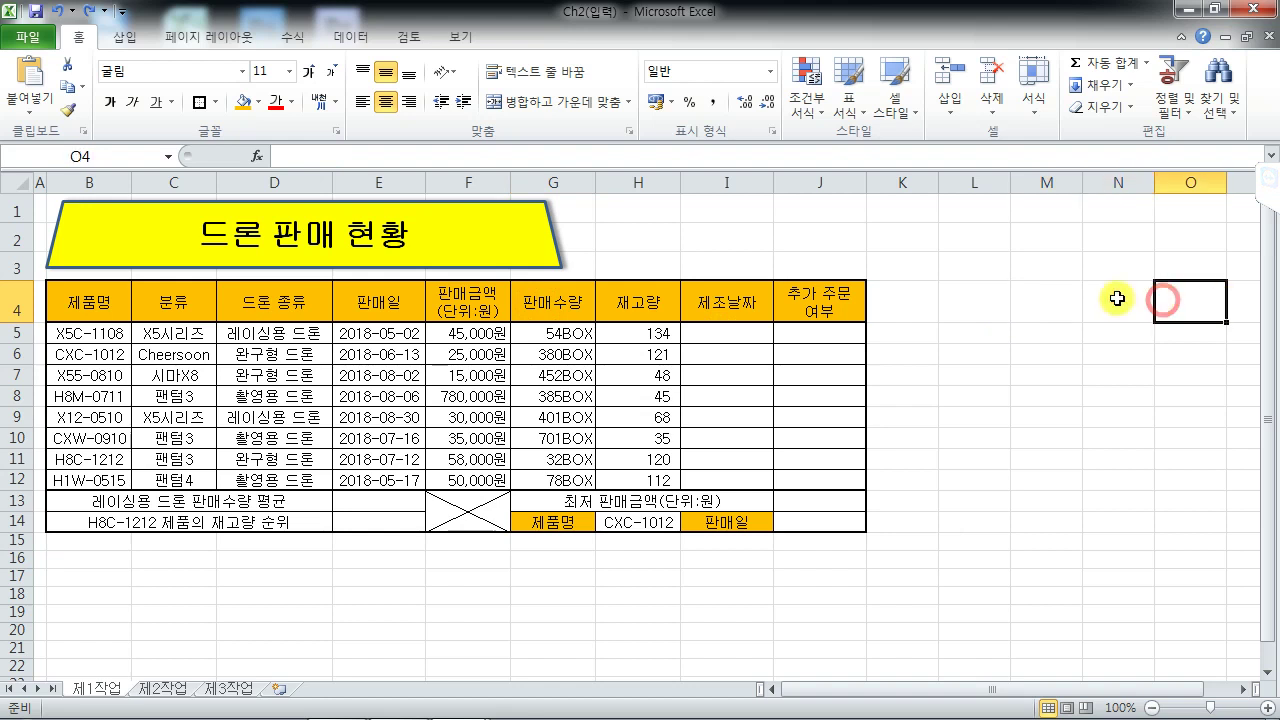
pyautogui.click(1114, 298)
pyautogui.click(1048, 304)
pyautogui.click(992, 300)
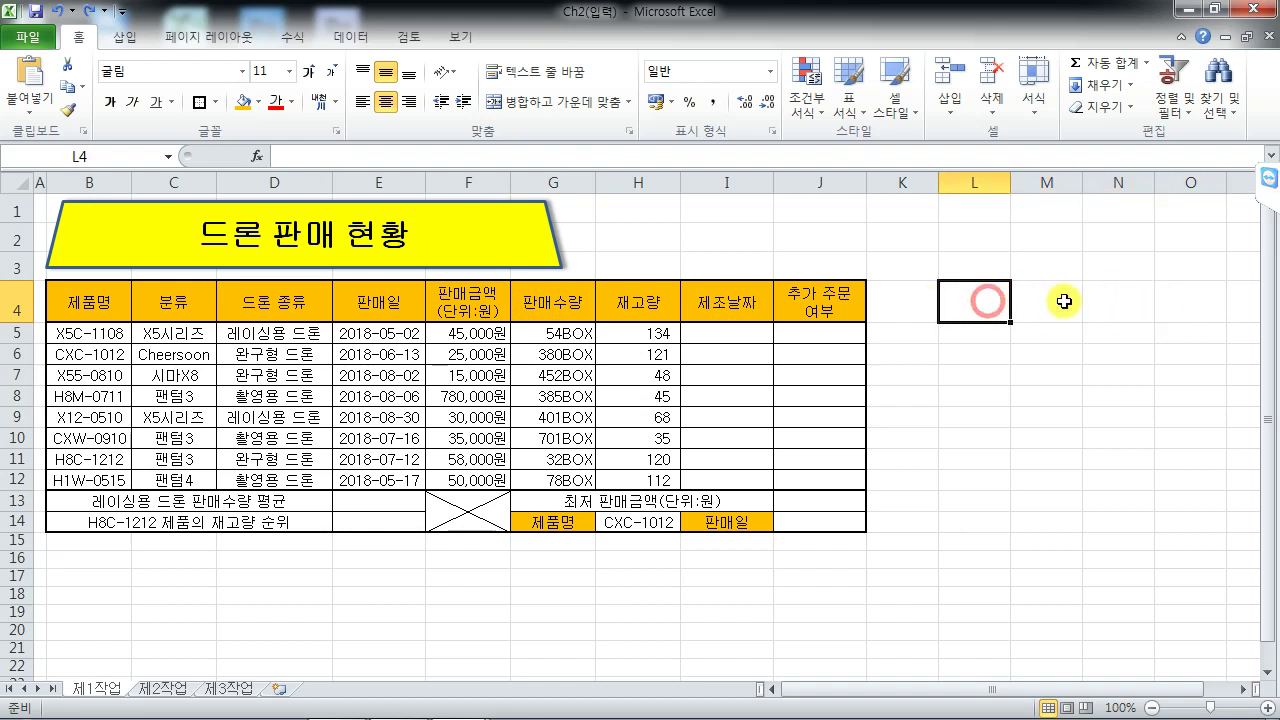
pyautogui.click(1124, 297)
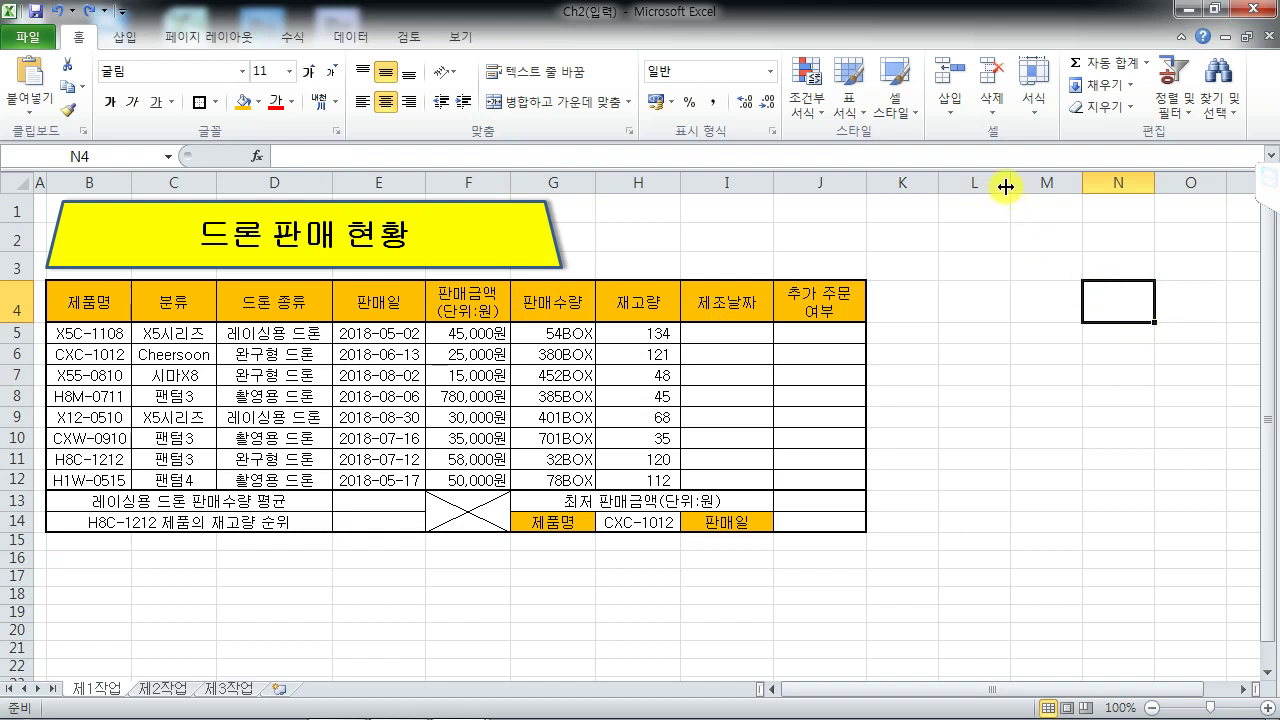
# Narrow column L to about half its width, and merge and centre cells L3:L4
pyautogui.moveTo(1008, 181); pyautogui.dragTo(970, 181)
pyautogui.click(1006, 300)
pyautogui.click(1082, 300)
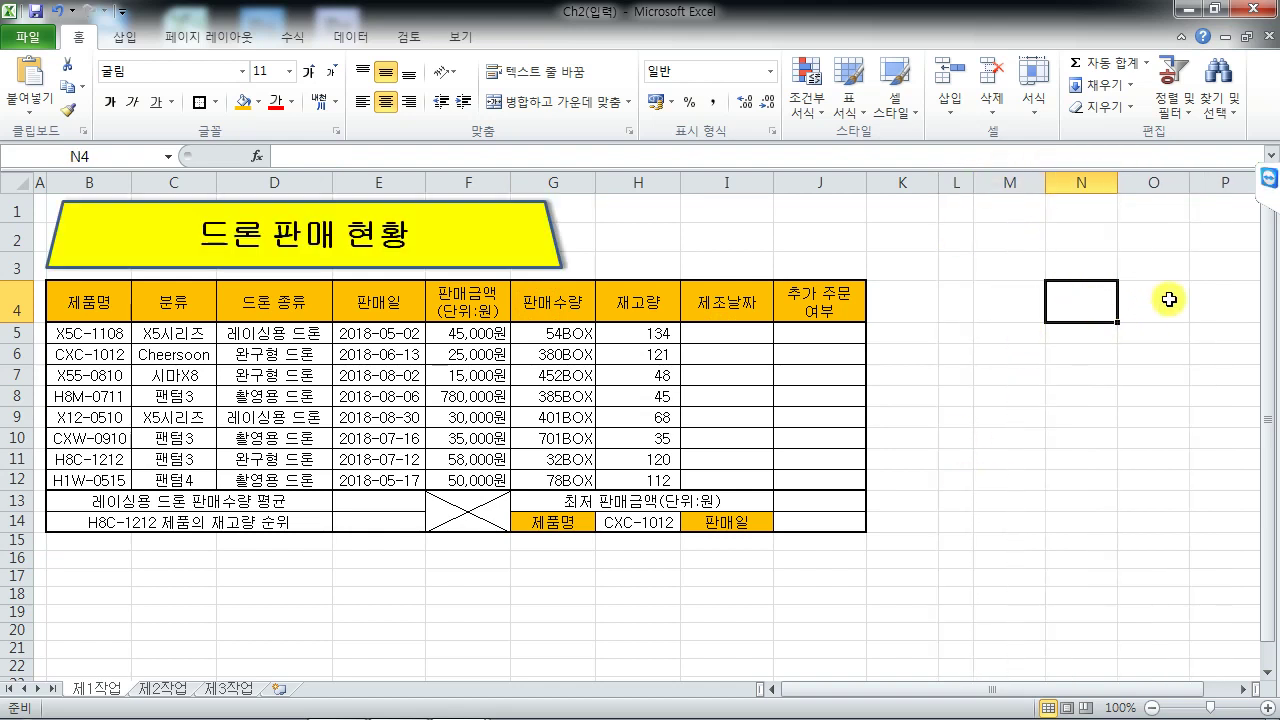
pyautogui.moveTo(953, 260); pyautogui.dragTo(955, 319)
pyautogui.click(580, 103)
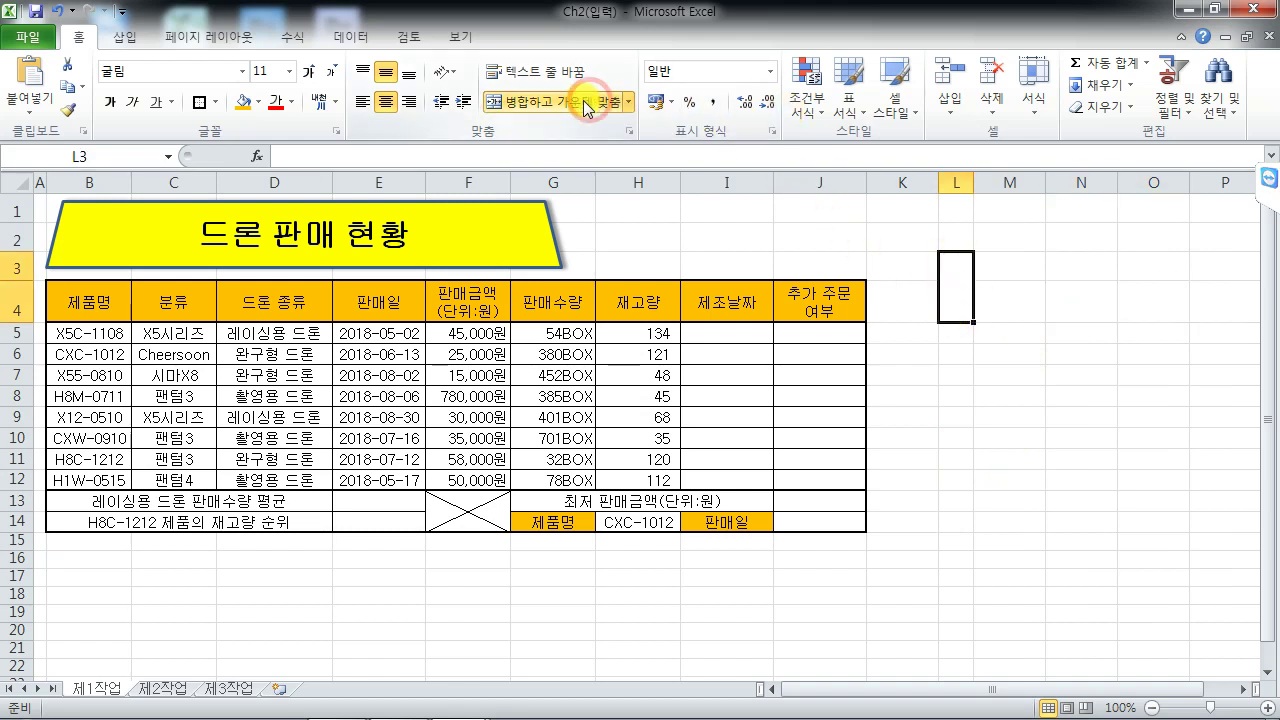
# Enter 결재 on two lines in the merged cell L3:L4, and 담당, 팀장 and 부장 in cells M3 to O3
pyautogui.write('결')
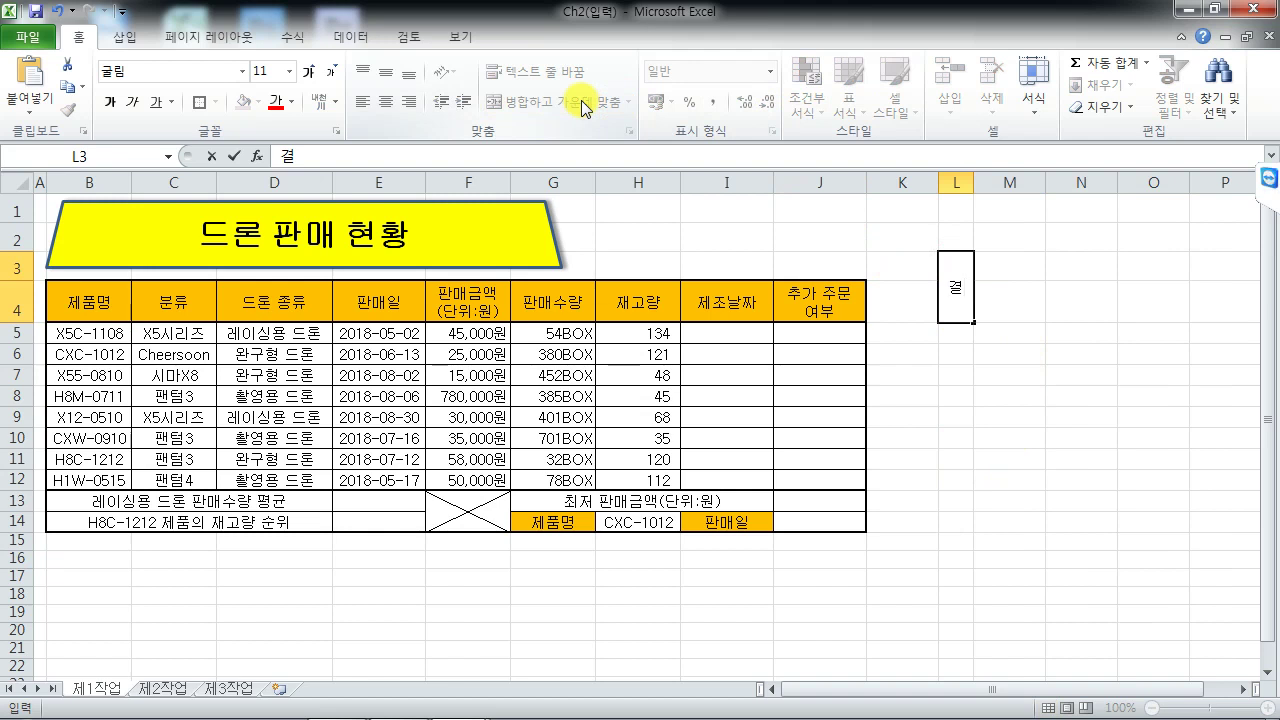
pyautogui.press('Tab')
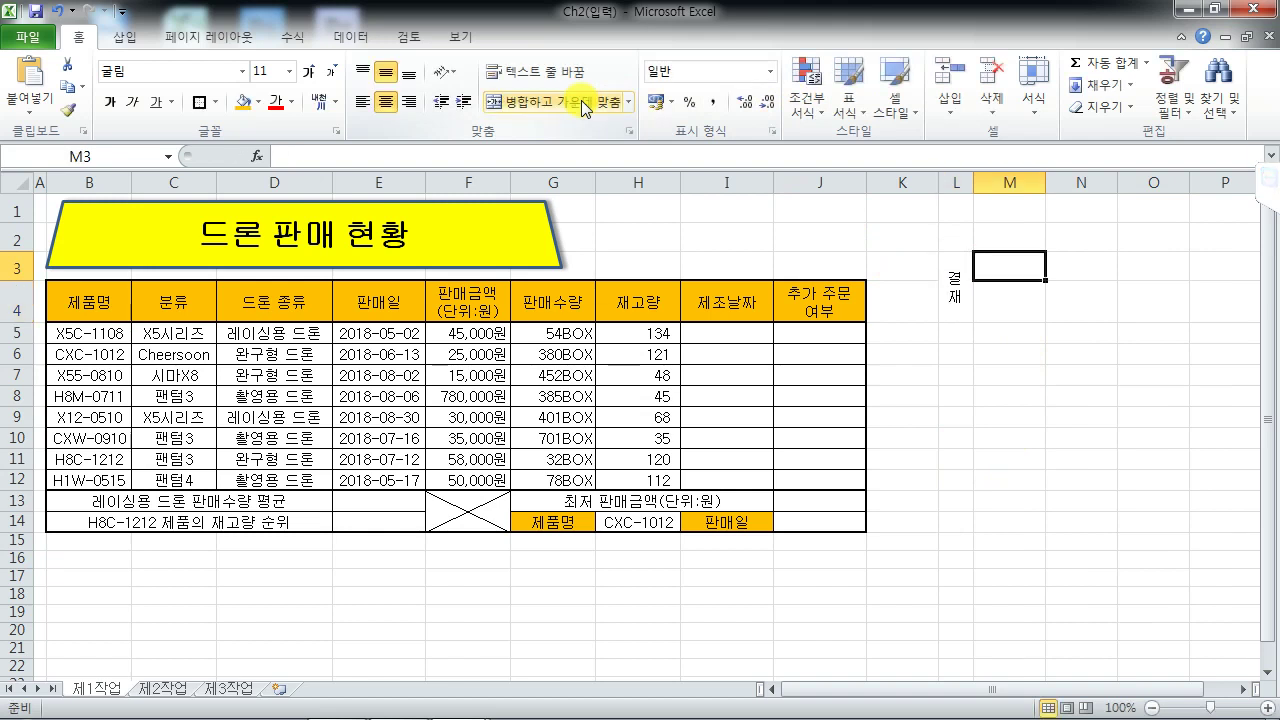
pyautogui.write('담ㄷ')
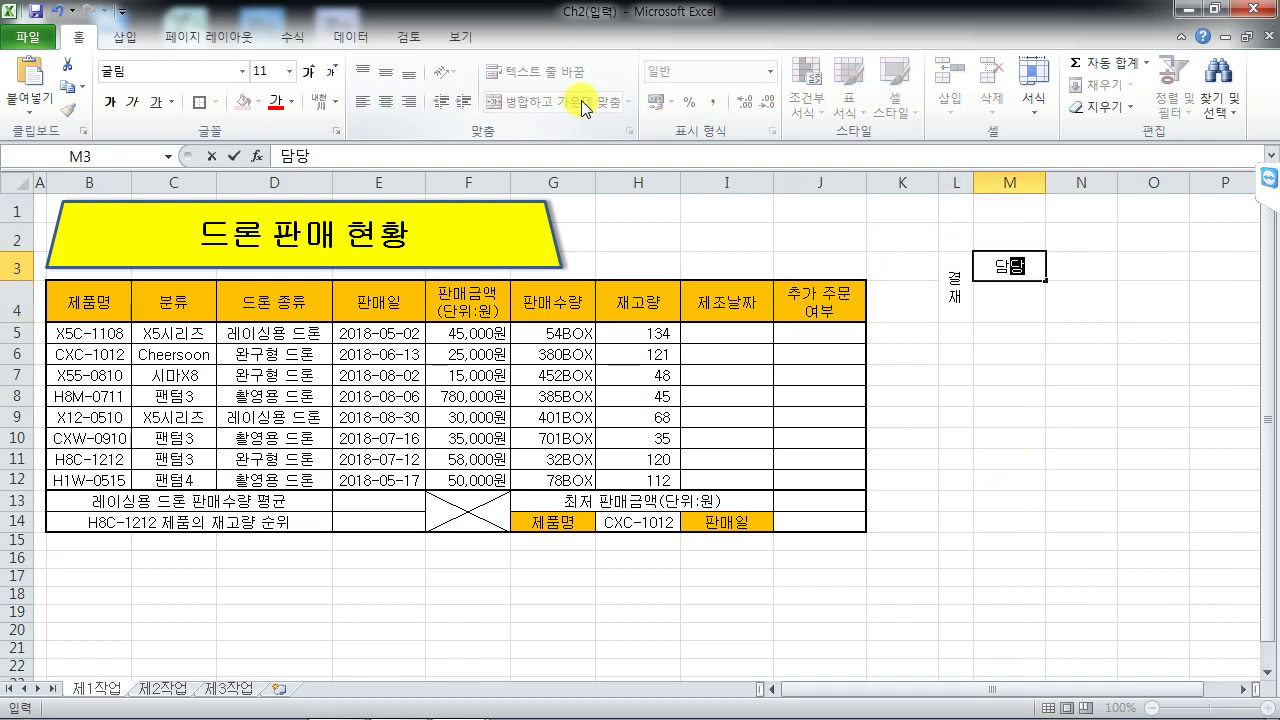
pyautogui.press('Tab')
pyautogui.write('팀ㅈ')
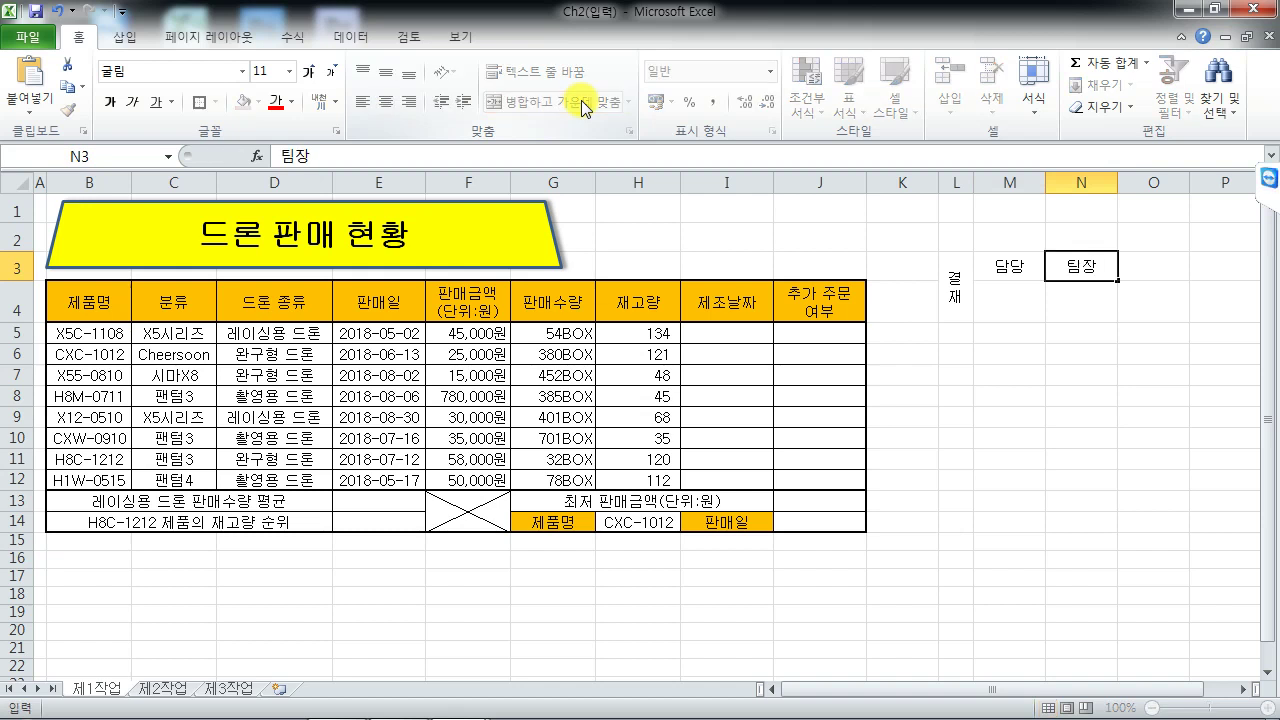
pyautogui.press('Tab')
pyautogui.write('부장')
pyautogui.press('Return')
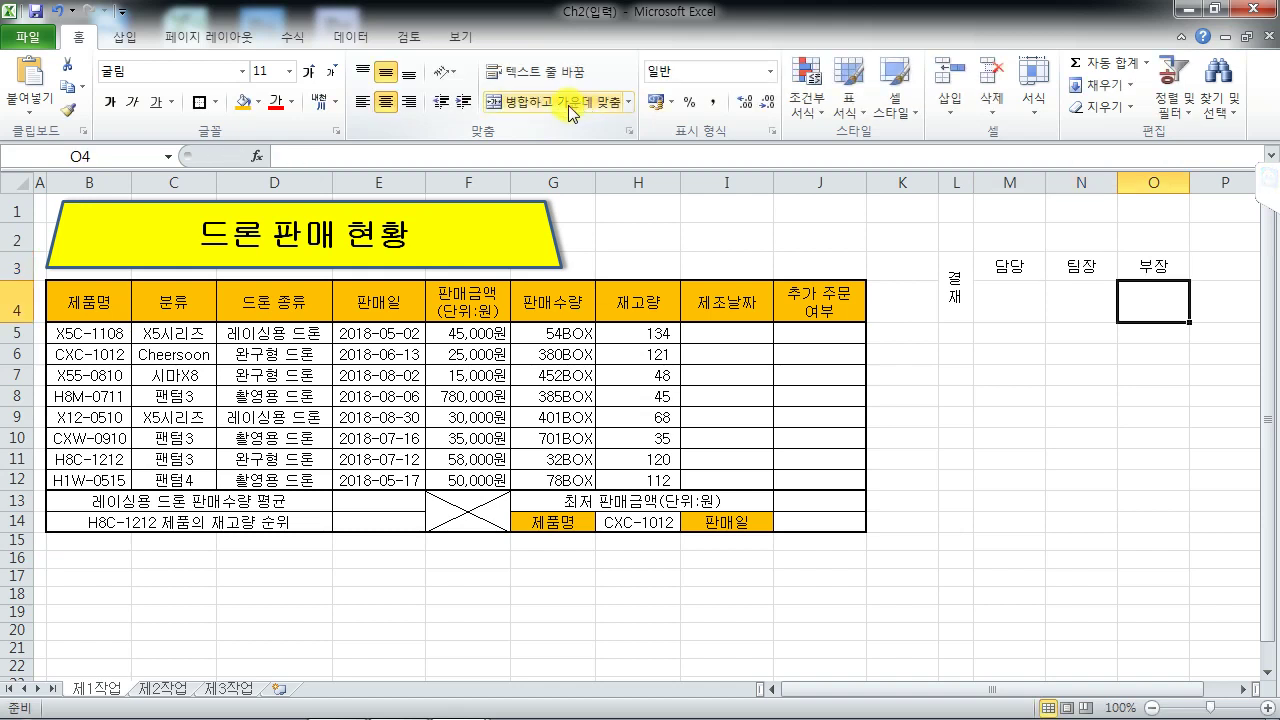
# Apply all borders to the approval box in L3:O4
pyautogui.moveTo(955, 268); pyautogui.dragTo(1114, 294)
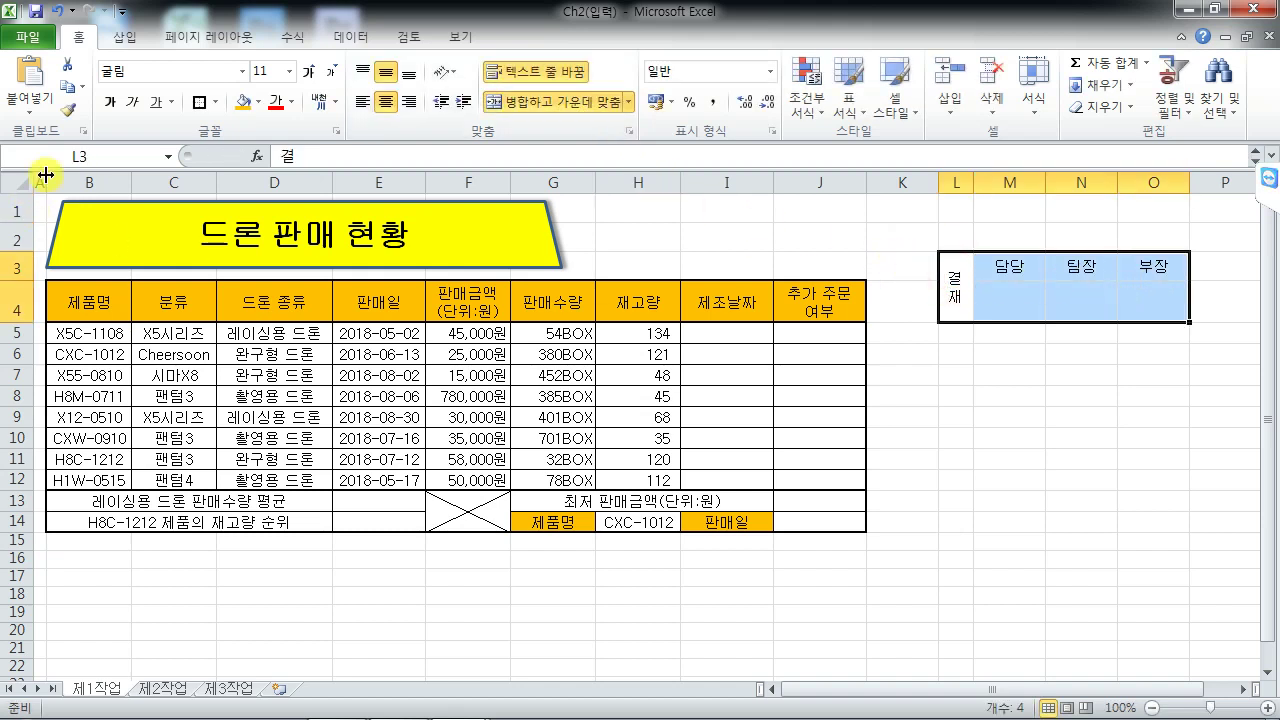
pyautogui.click(216, 102)
pyautogui.click(265, 274)
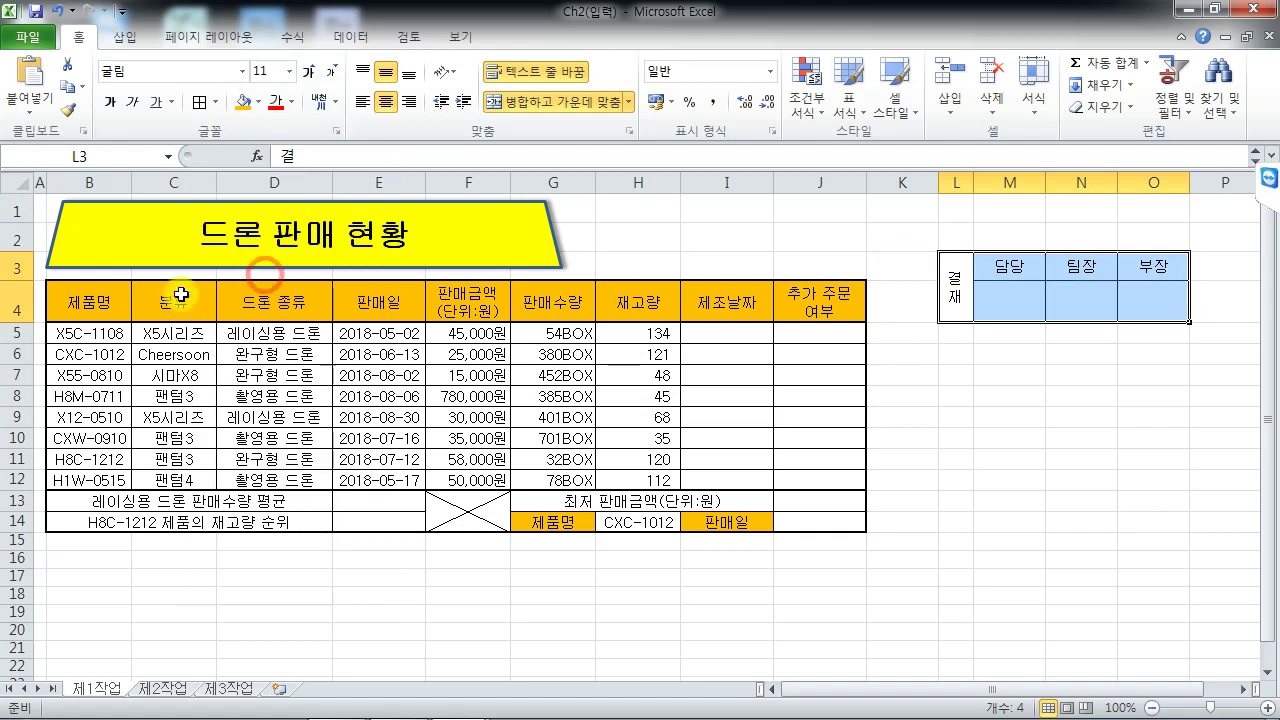
pyautogui.click(1133, 362)
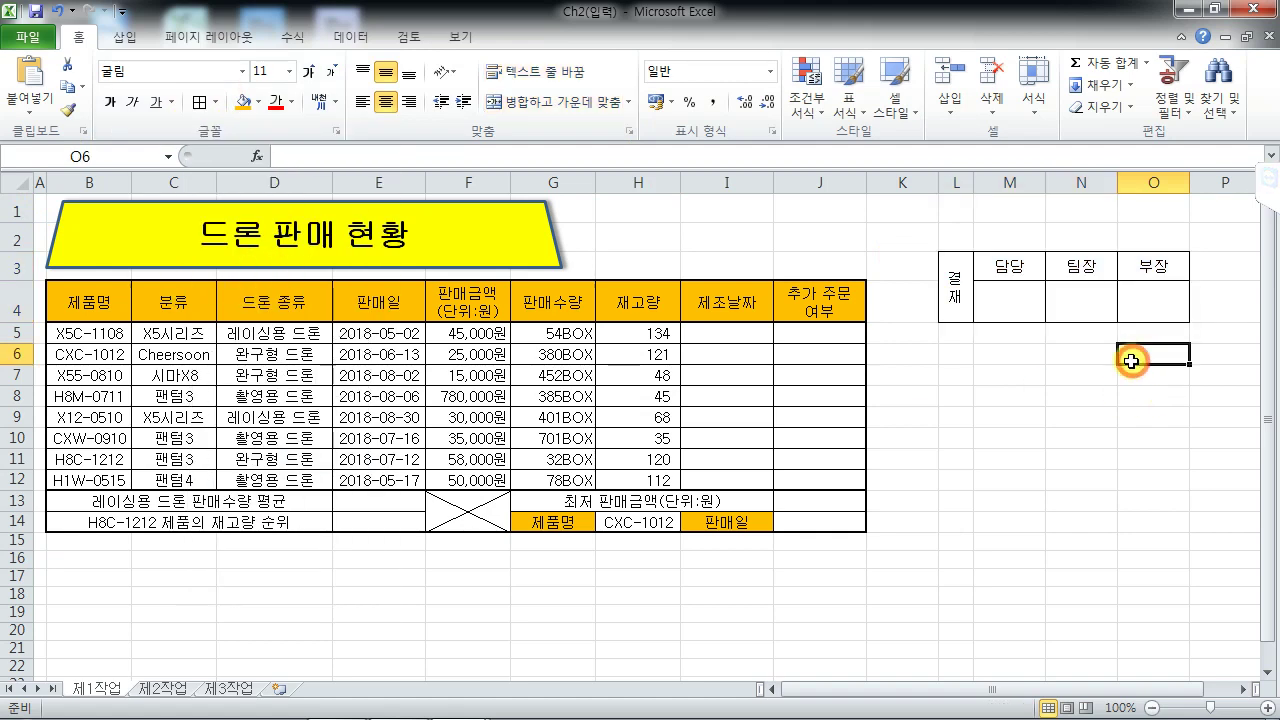
# Try pasting a copy of the approval box L3:O4 as ordinary cells at H1, and undo the paste
pyautogui.moveTo(952, 298); pyautogui.dragTo(1153, 306)
pyautogui.moveTo(637, 205); pyautogui.dragTo(854, 260)
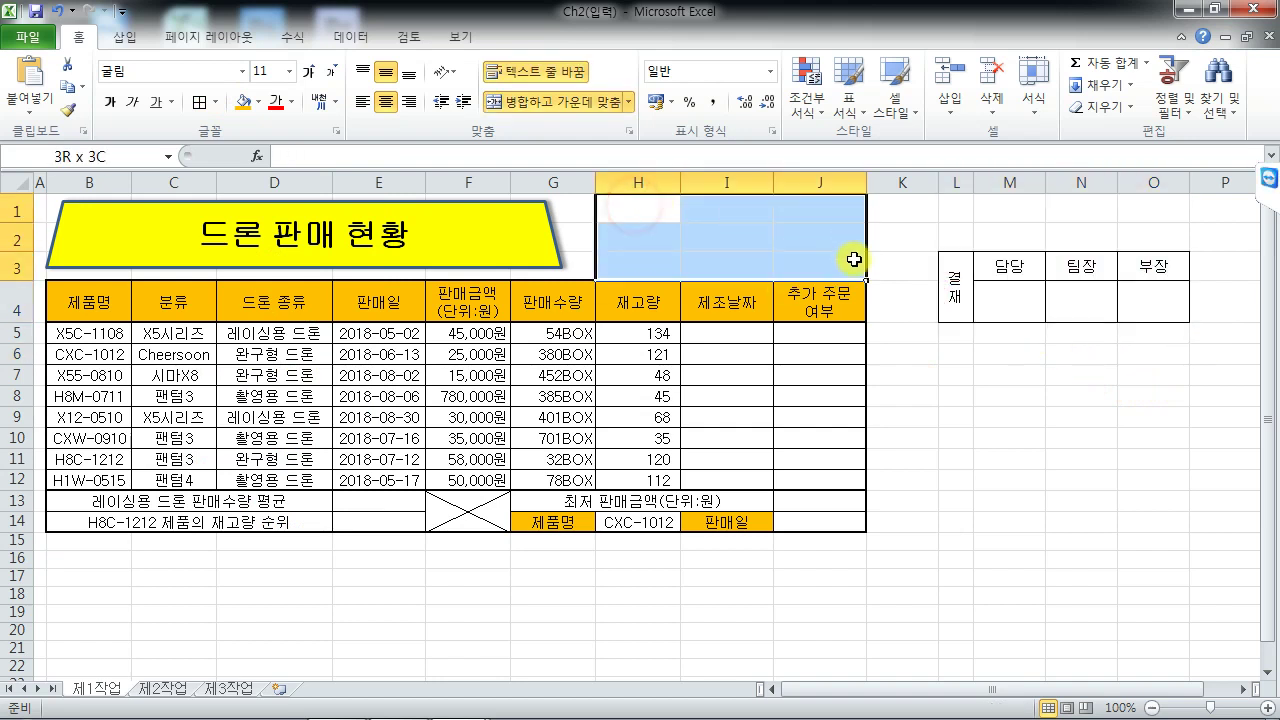
pyautogui.moveTo(951, 277); pyautogui.dragTo(1153, 289)
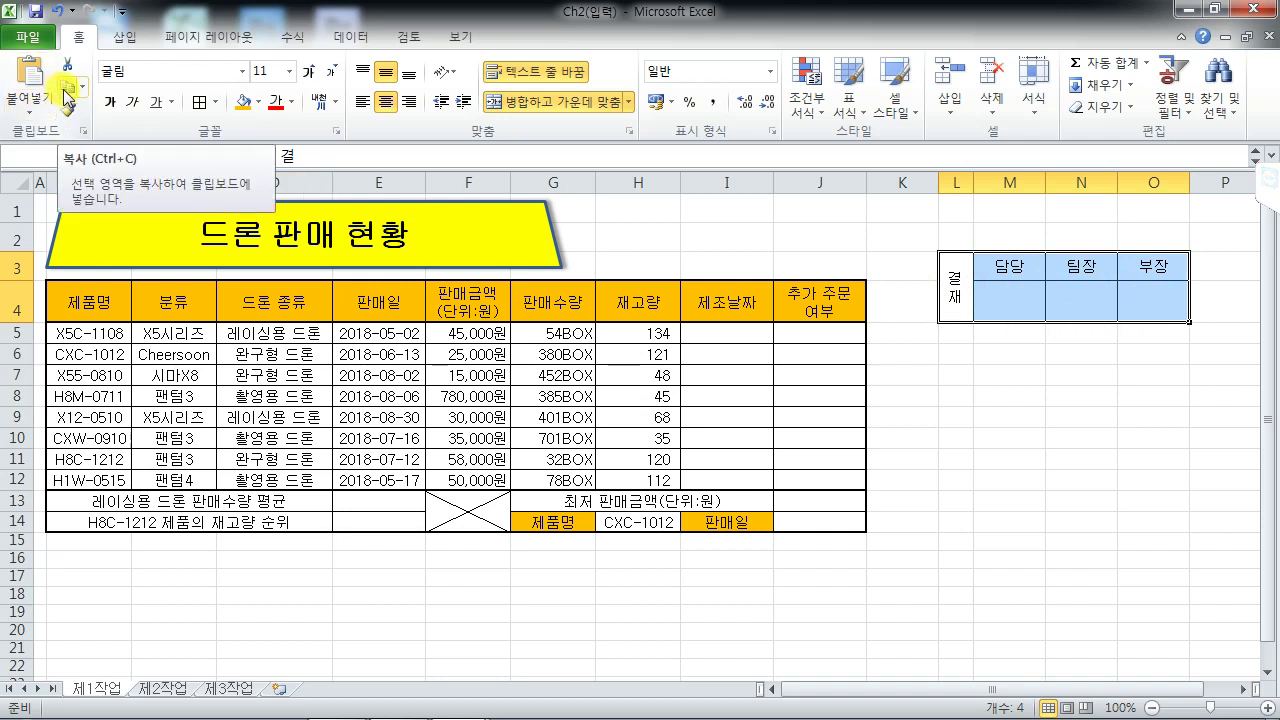
pyautogui.click(66, 92)
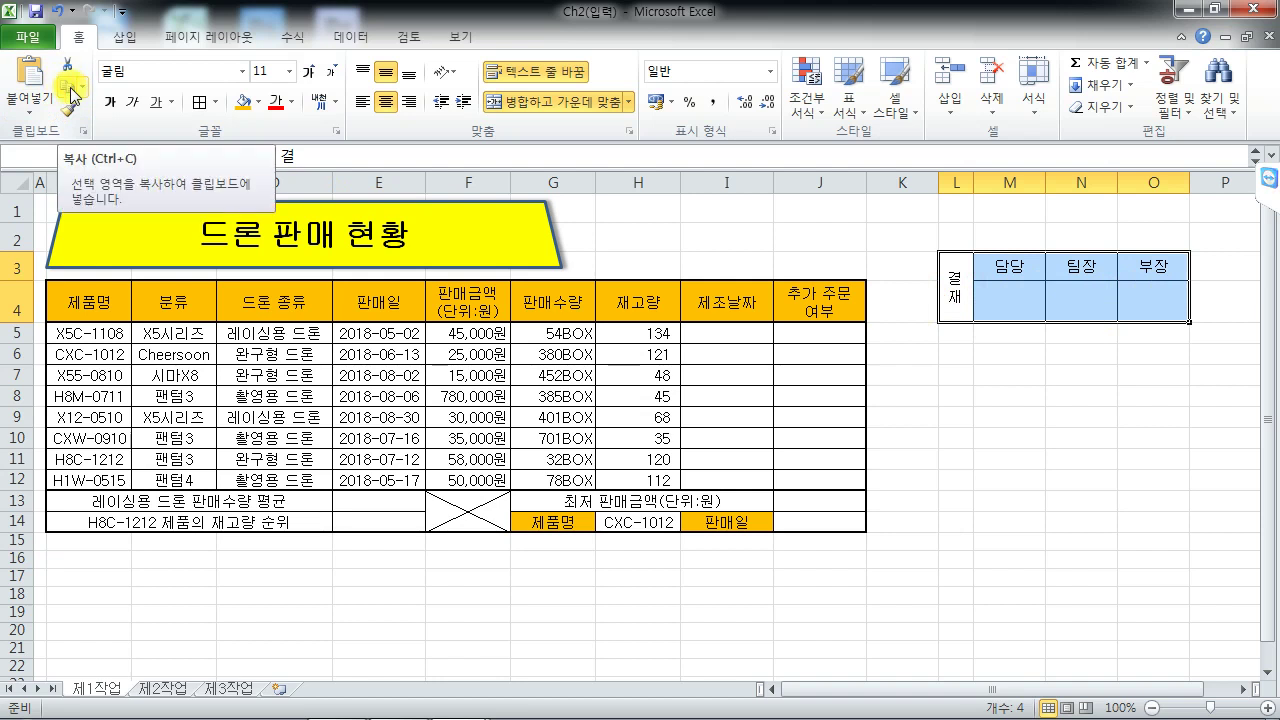
pyautogui.click(72, 88)
pyautogui.click(644, 218)
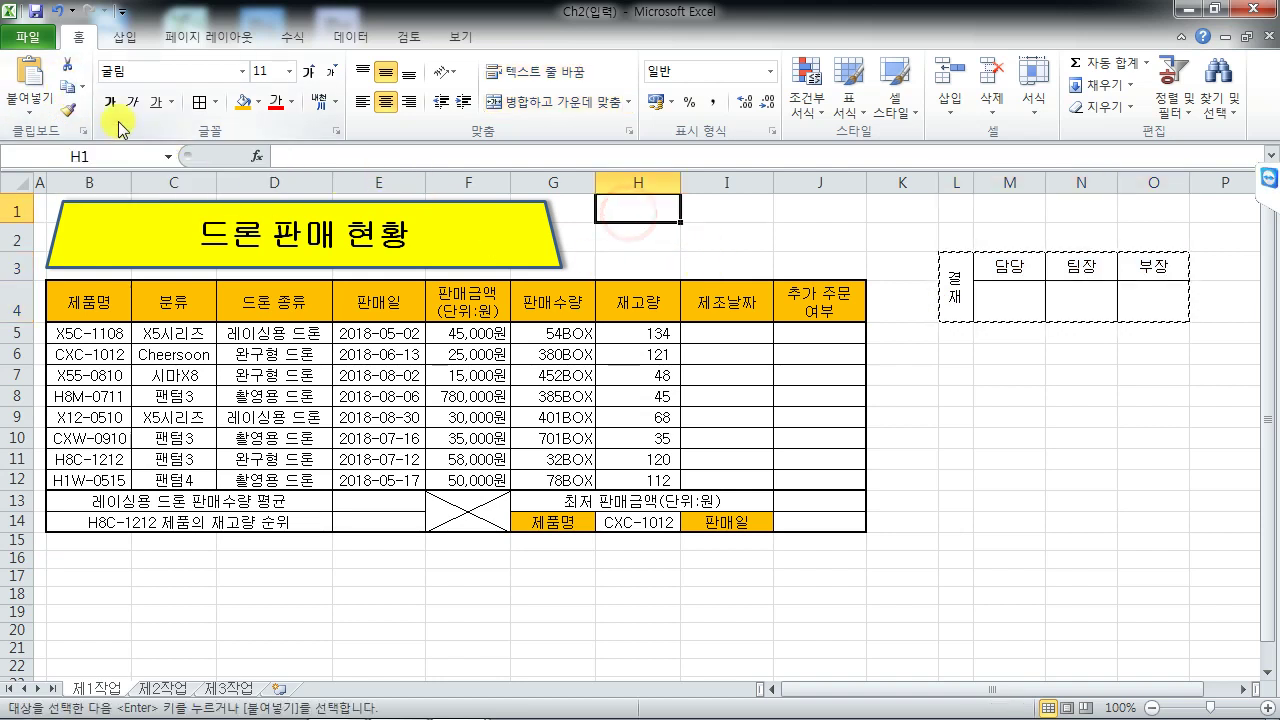
pyautogui.click(30, 75)
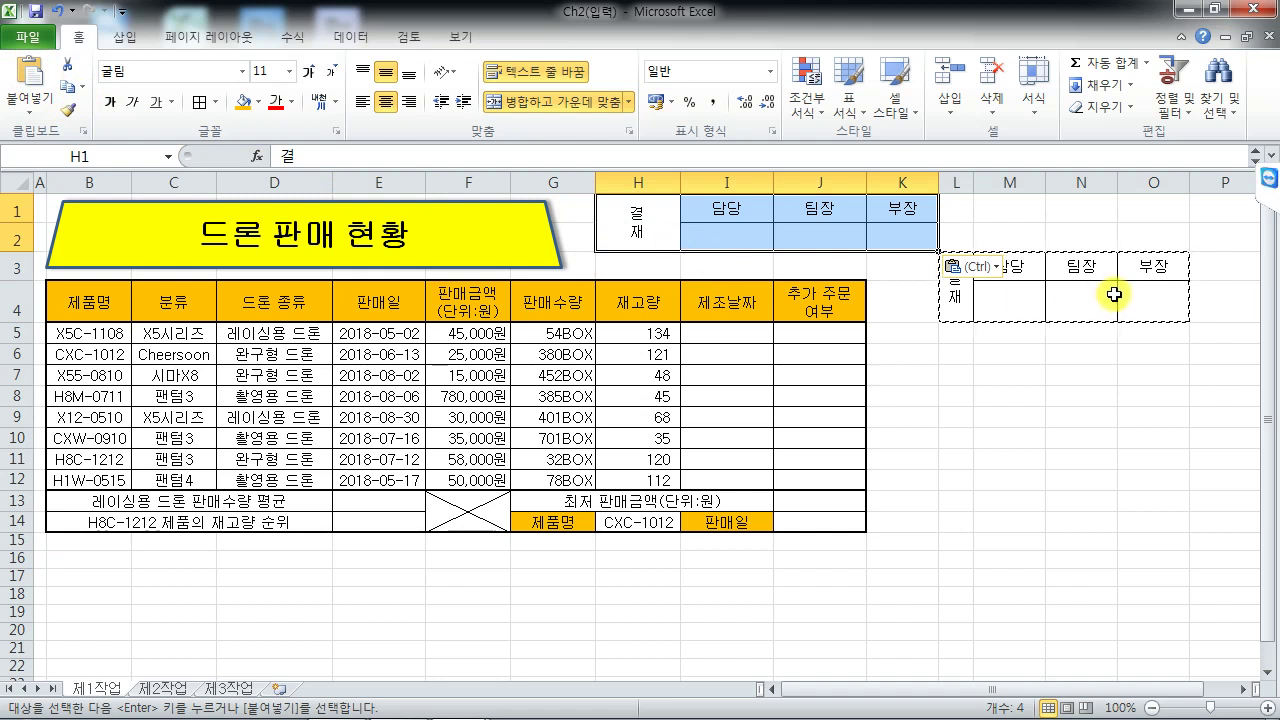
pyautogui.hotkey('ctrl', 'z')
pyautogui.click(1085, 395)
# Copy the approval box in L3:O4 as a picture, with the appearance as shown on screen and the picture format
pyautogui.moveTo(950, 272); pyautogui.dragTo(1165, 290)
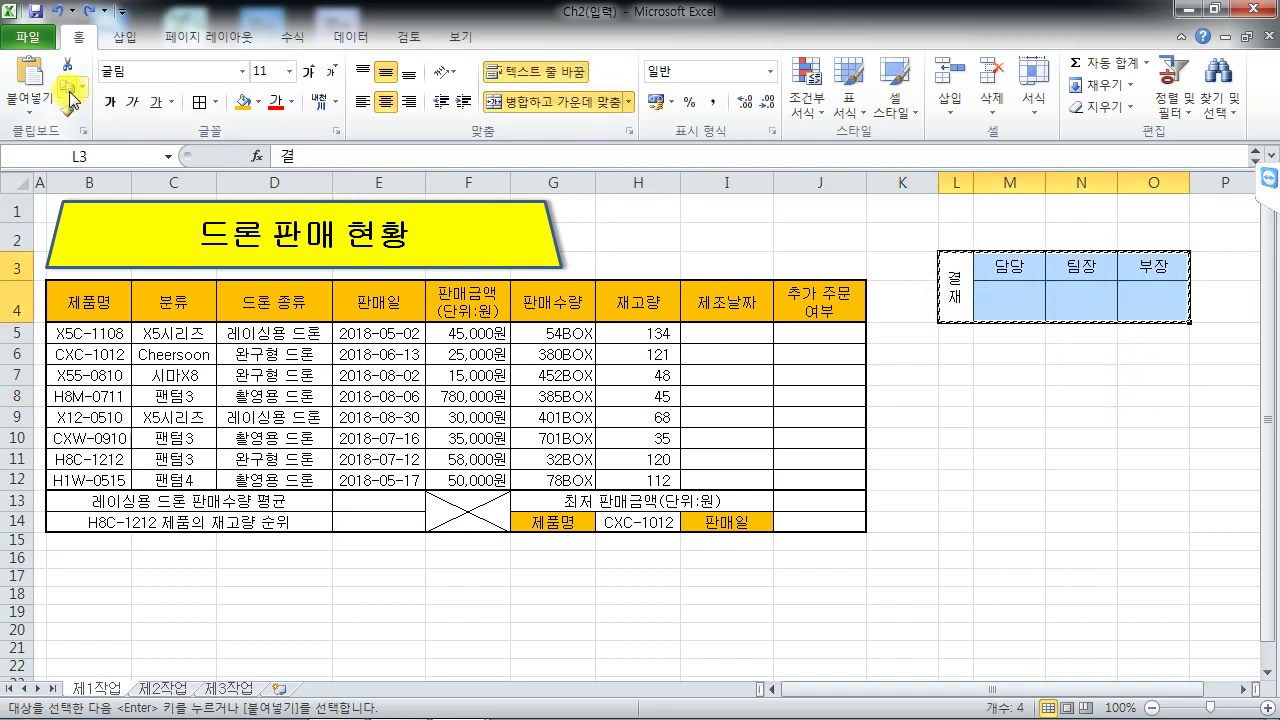
pyautogui.click(69, 94)
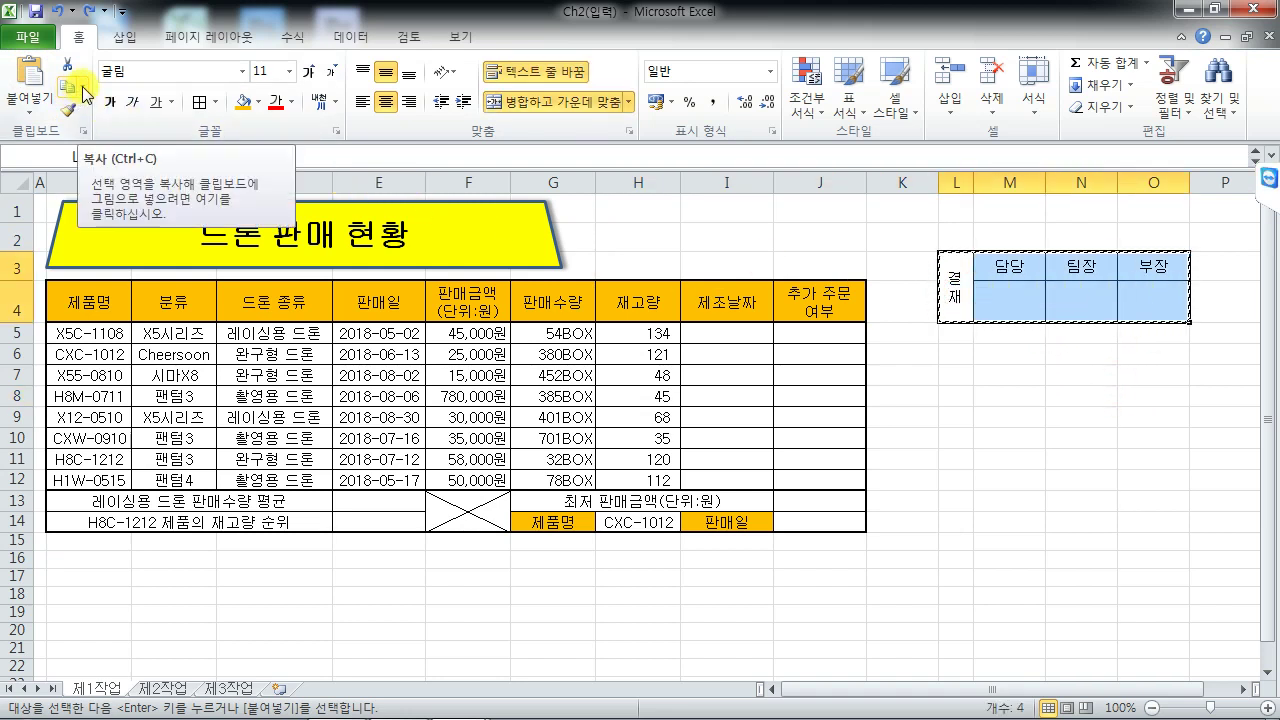
pyautogui.click(84, 89)
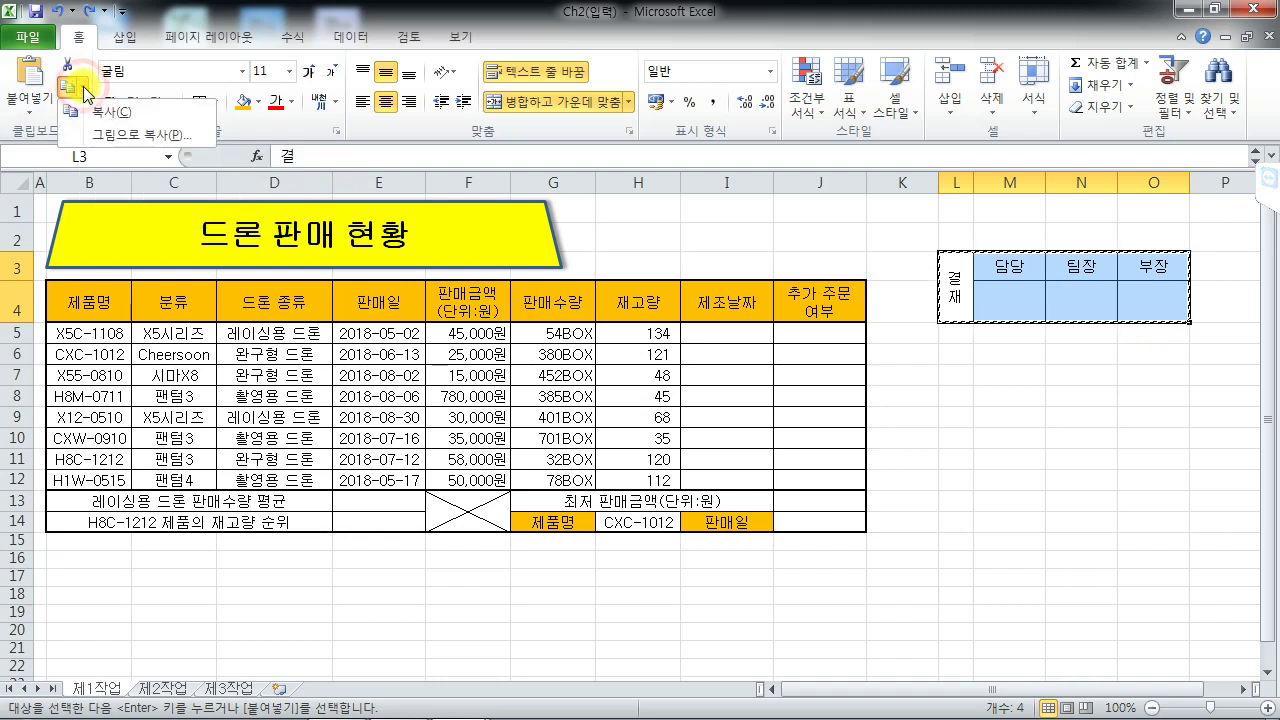
pyautogui.click(111, 134)
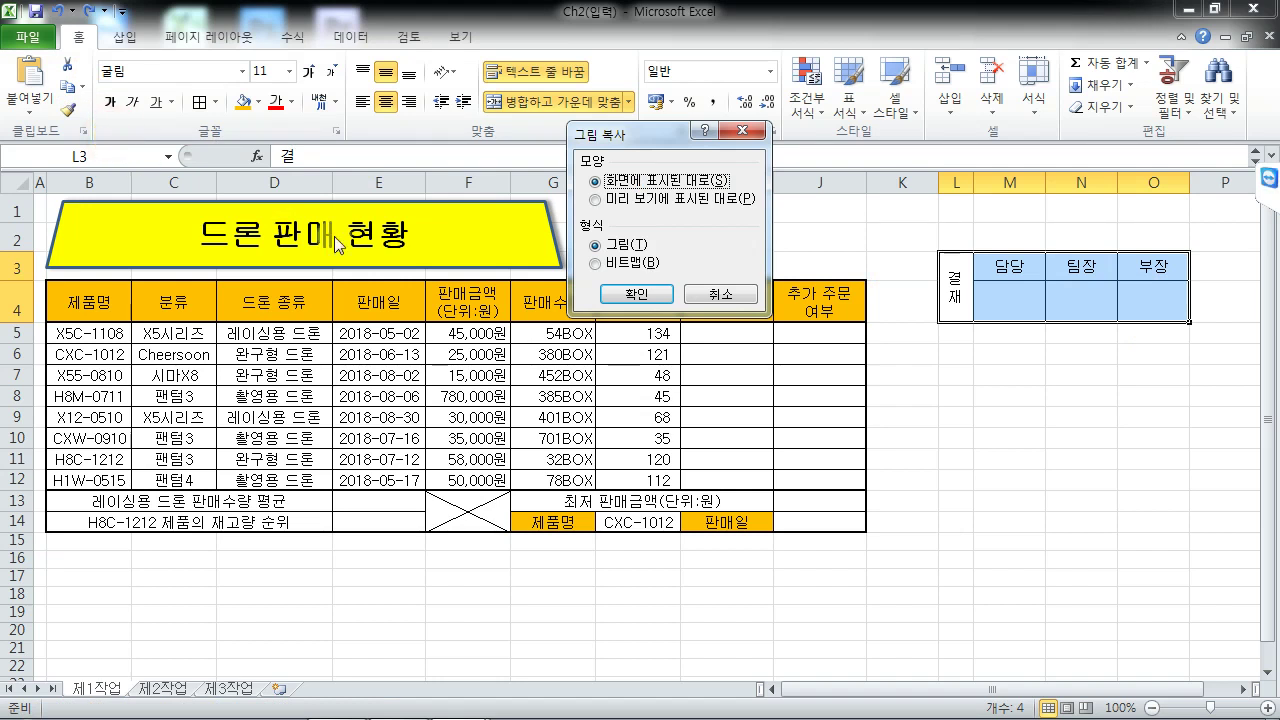
pyautogui.click(625, 293)
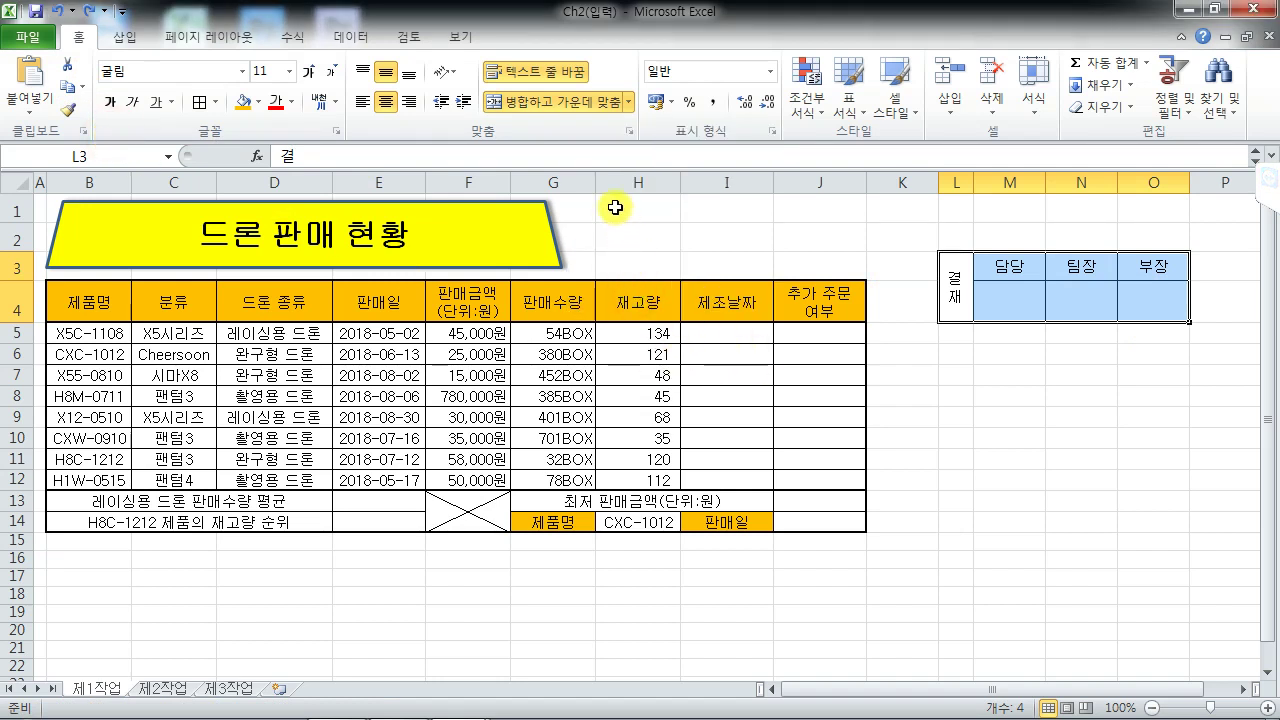
# Paste the approval box picture at H1 and move it to fit above the table's last three columns, H to J
pyautogui.click(612, 206)
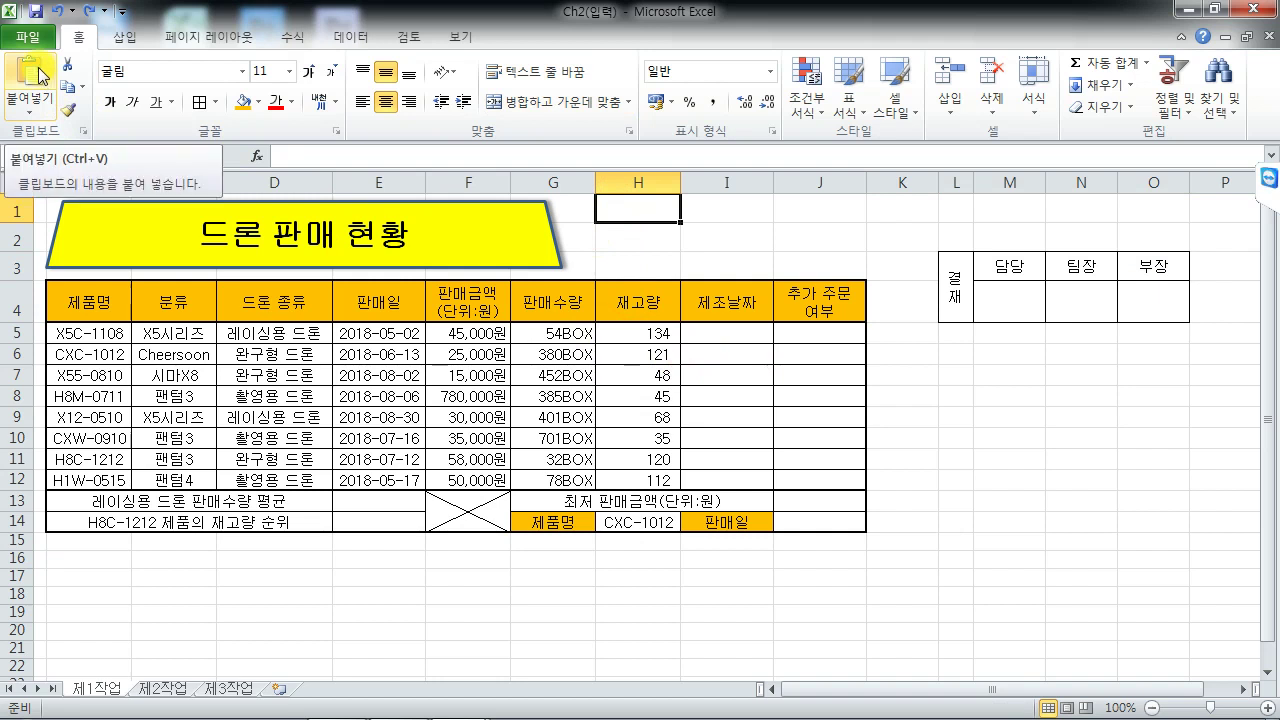
pyautogui.click(40, 75)
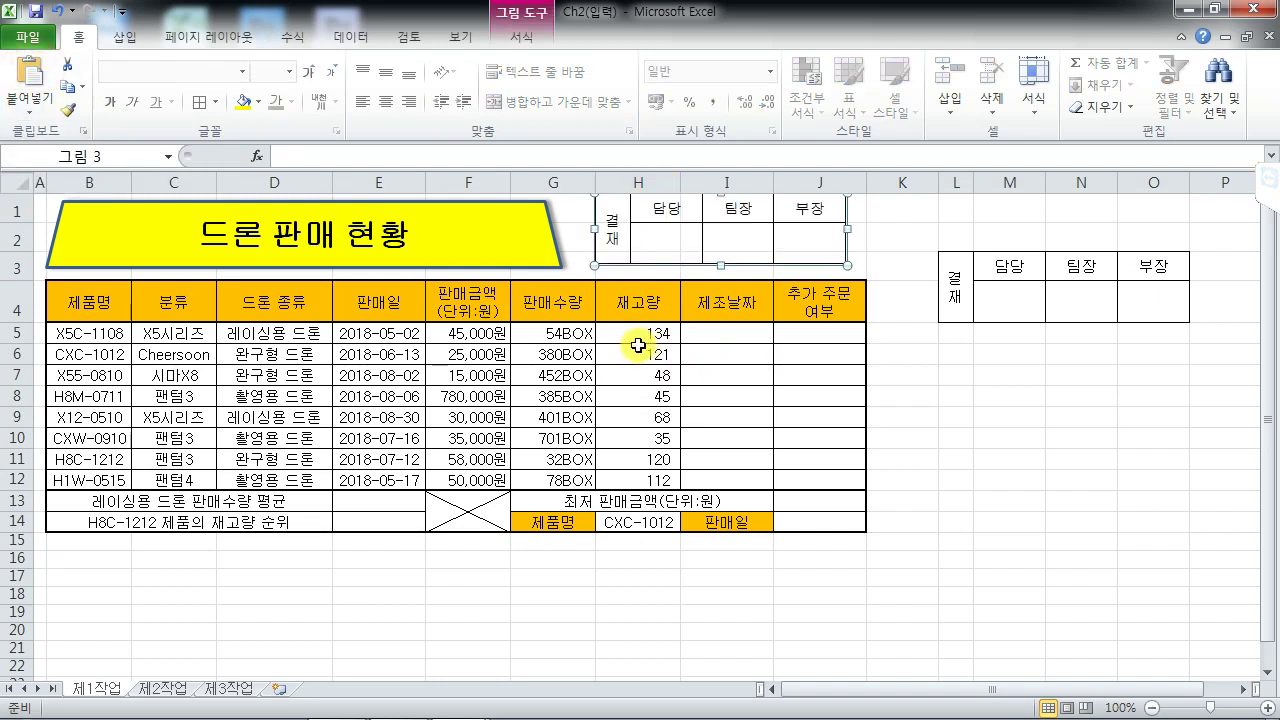
pyautogui.moveTo(735, 210); pyautogui.dragTo(757, 230)
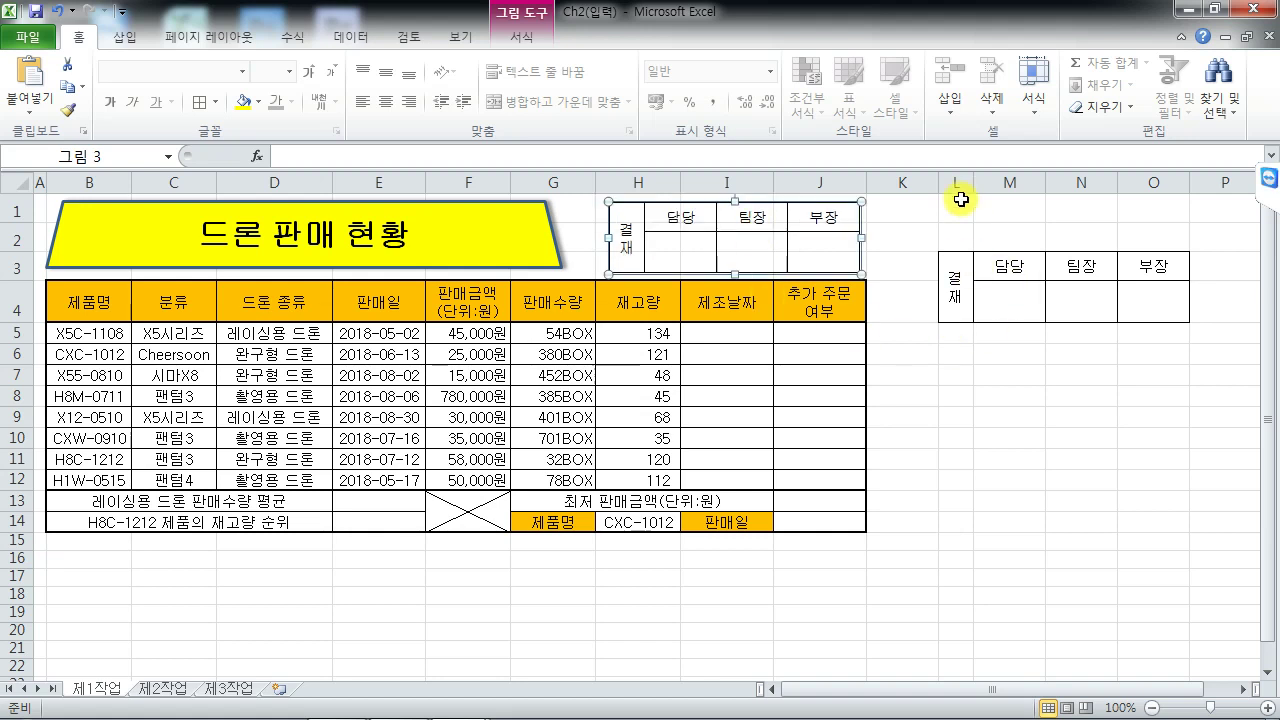
# Delete columns L to O, which hold the original approval box cells
pyautogui.moveTo(954, 180); pyautogui.dragTo(1170, 180)
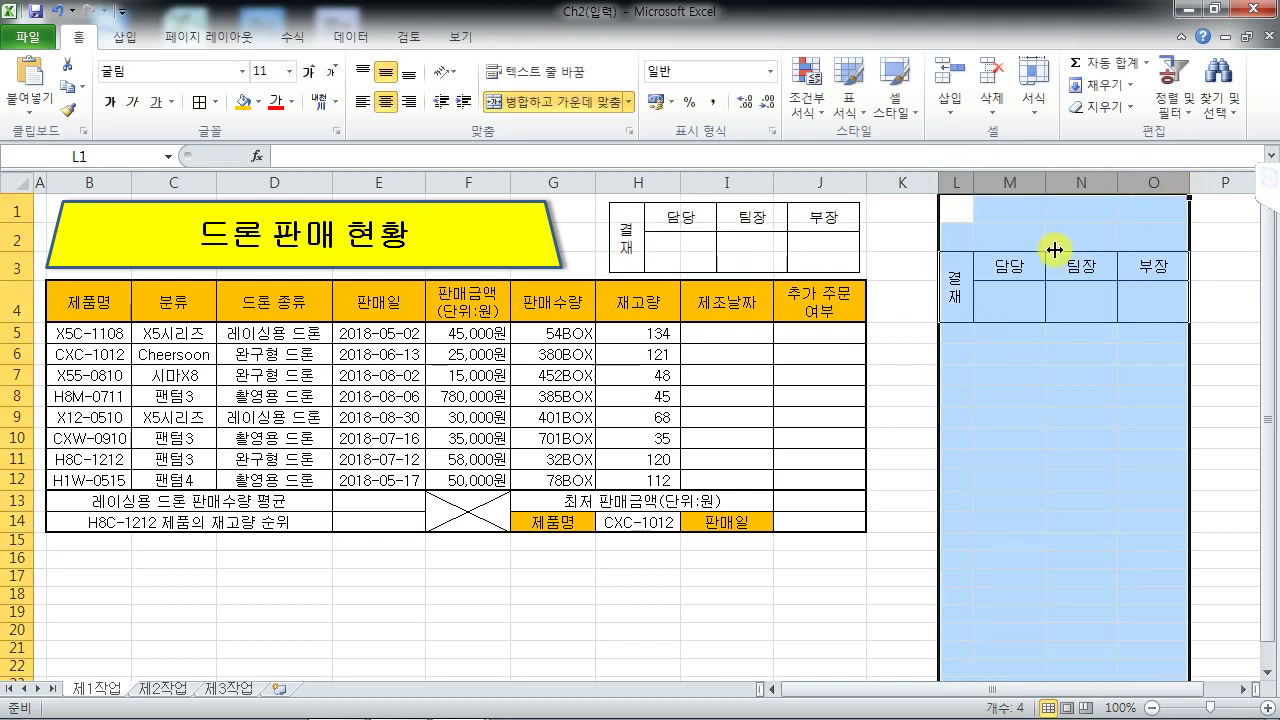
pyautogui.moveTo(955, 290); pyautogui.dragTo(1150, 300)
pyautogui.moveTo(956, 182); pyautogui.dragTo(1165, 183)
pyautogui.rightClick(993, 228)
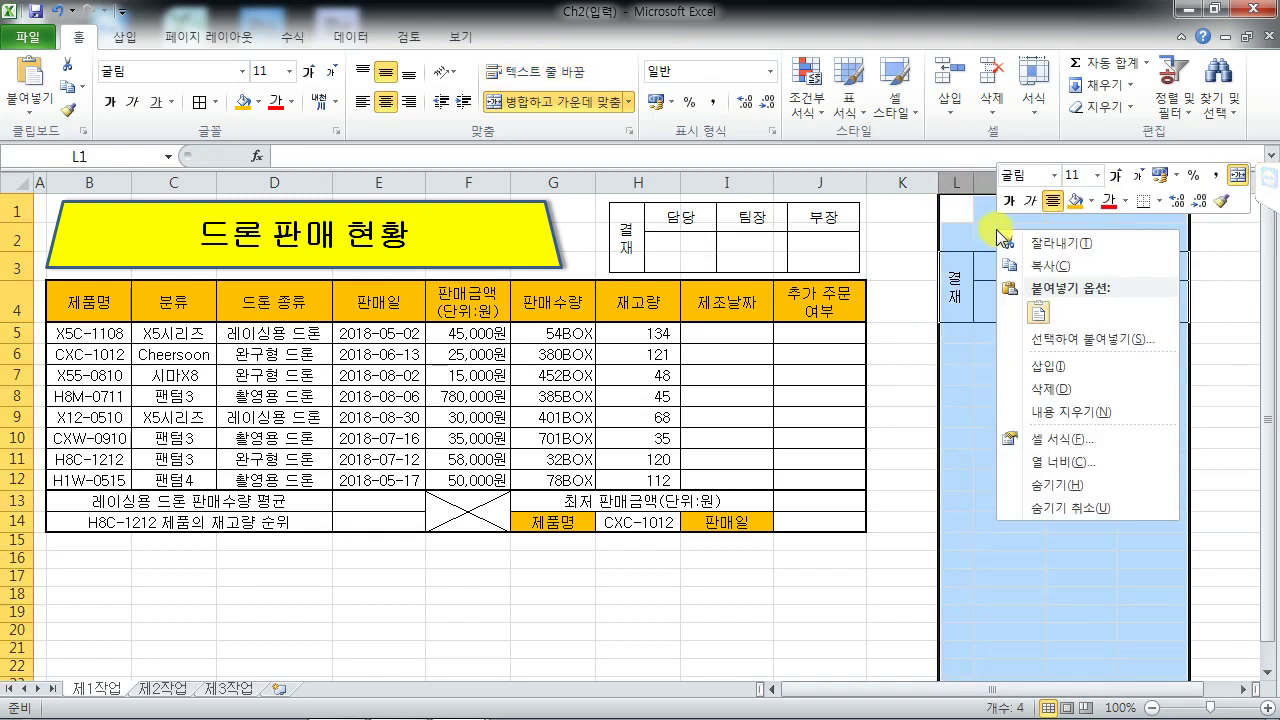
pyautogui.click(1053, 413)
pyautogui.click(1046, 396)
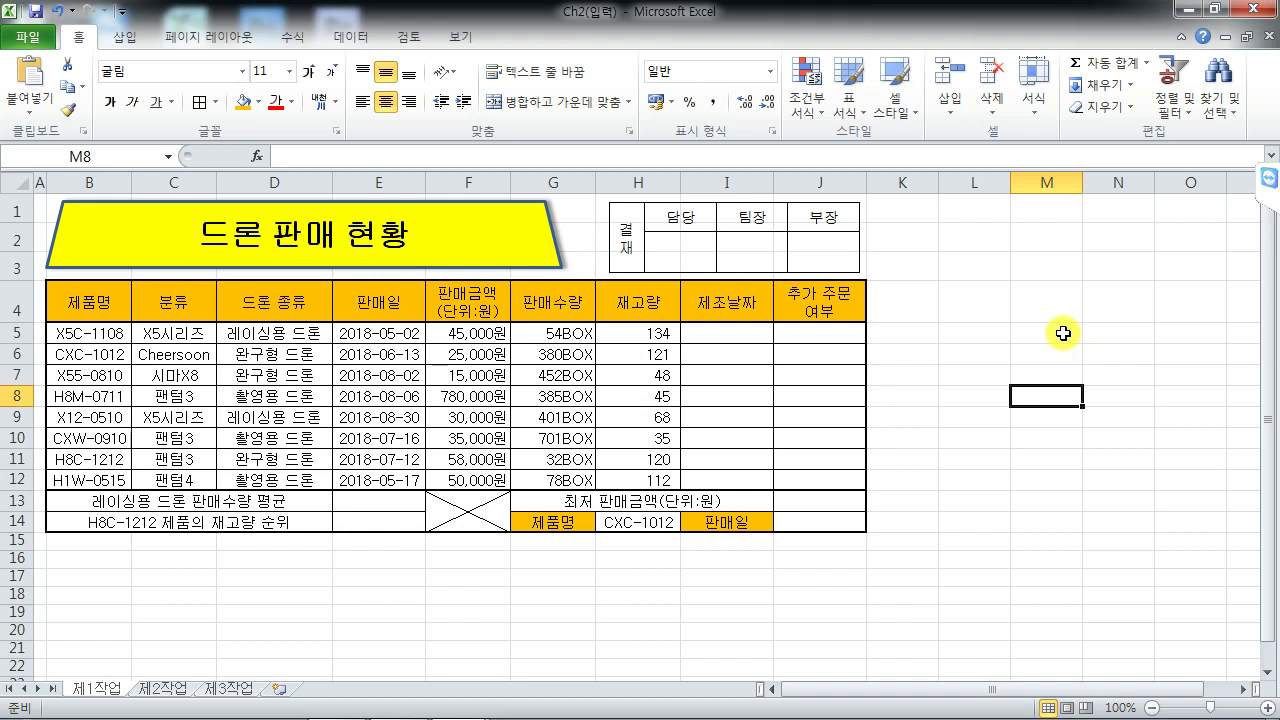
pyautogui.click(465, 238)
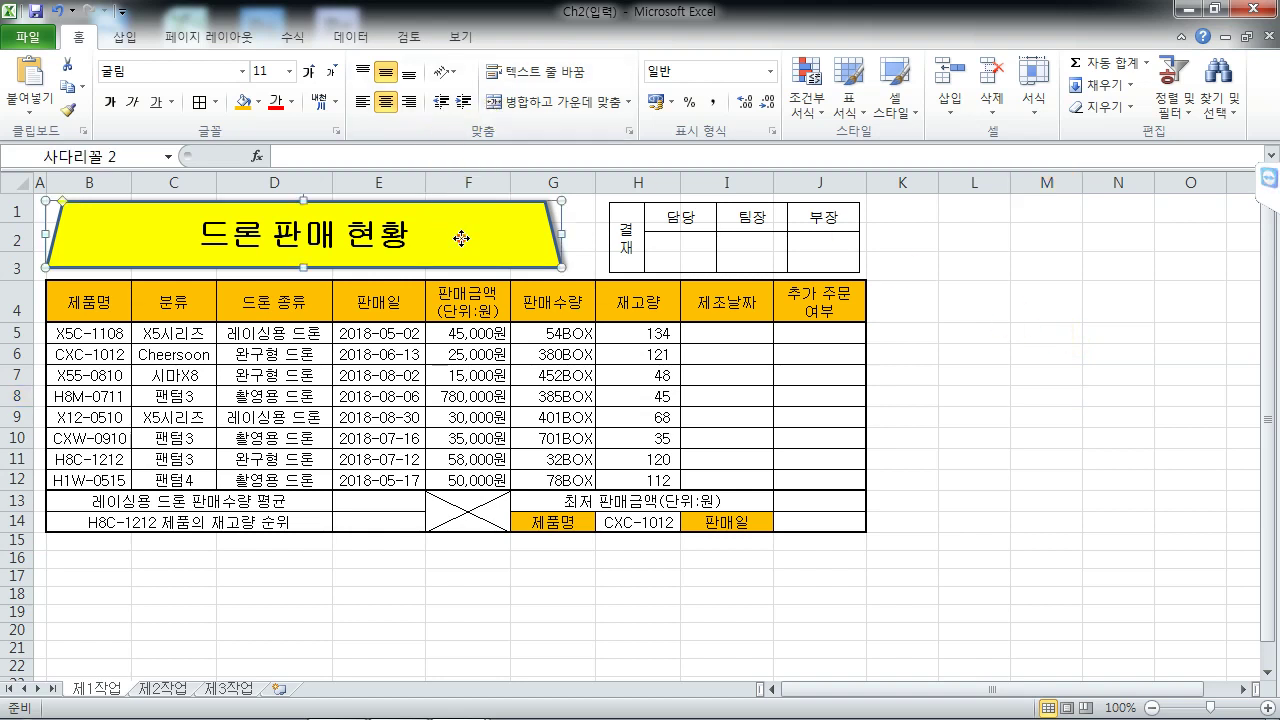
pyautogui.click(710, 247)
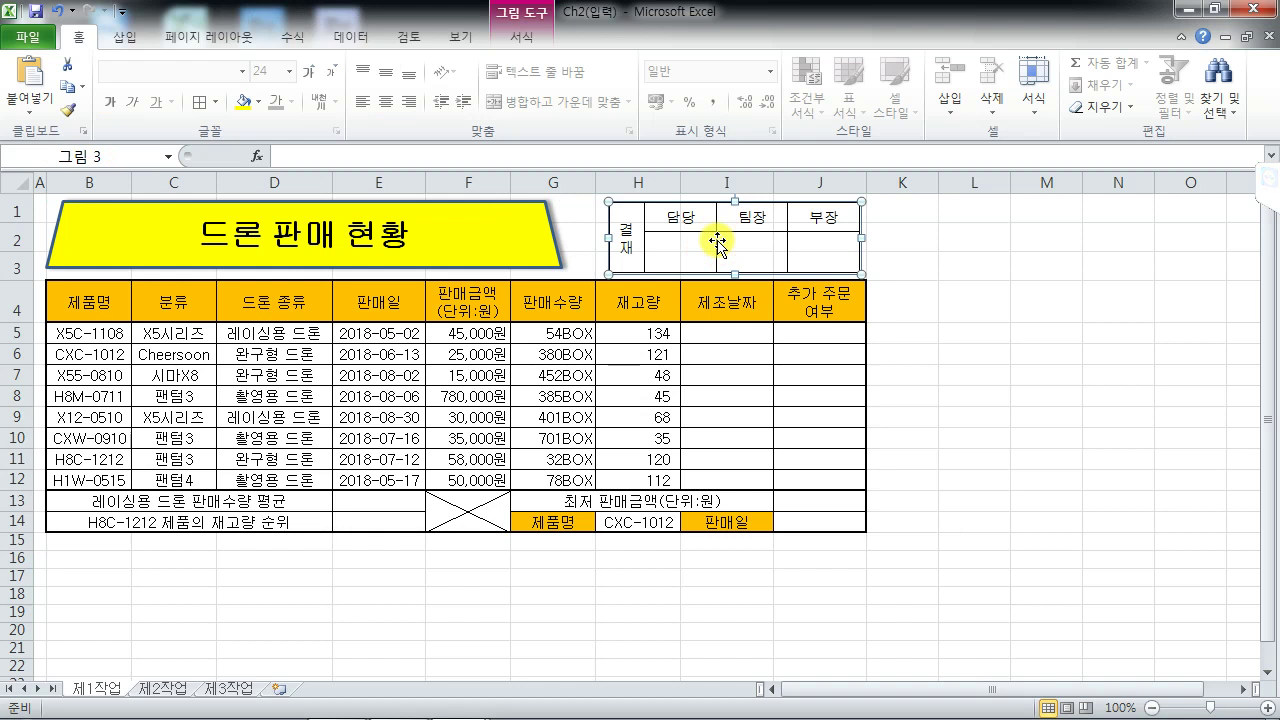